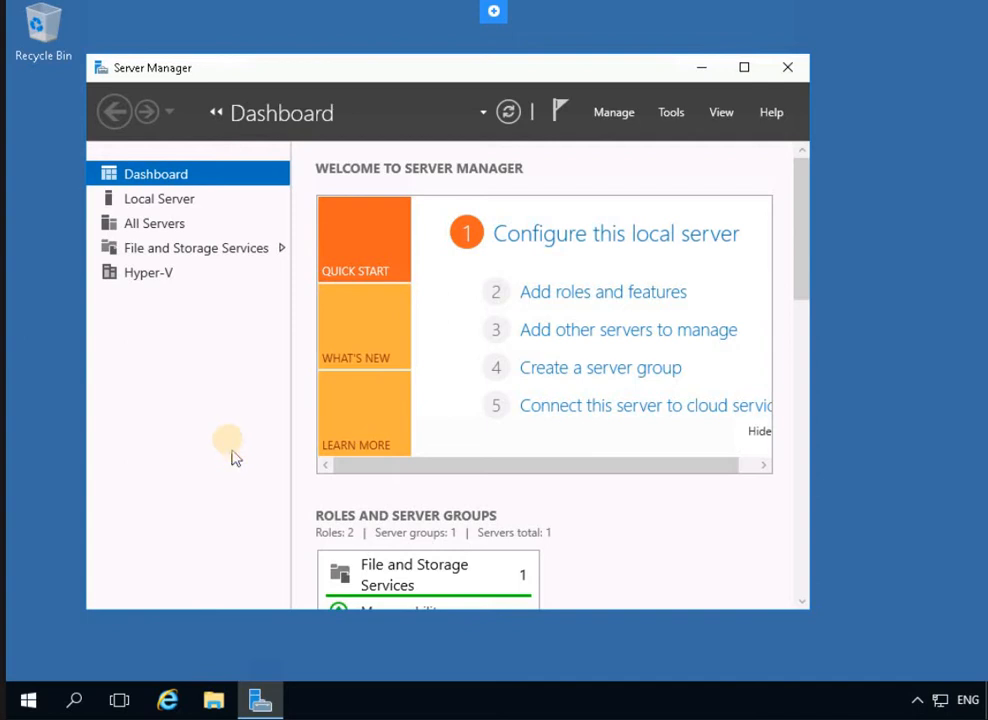
Launch Computer Management from Server Manager's Tools menu
click(671, 112)
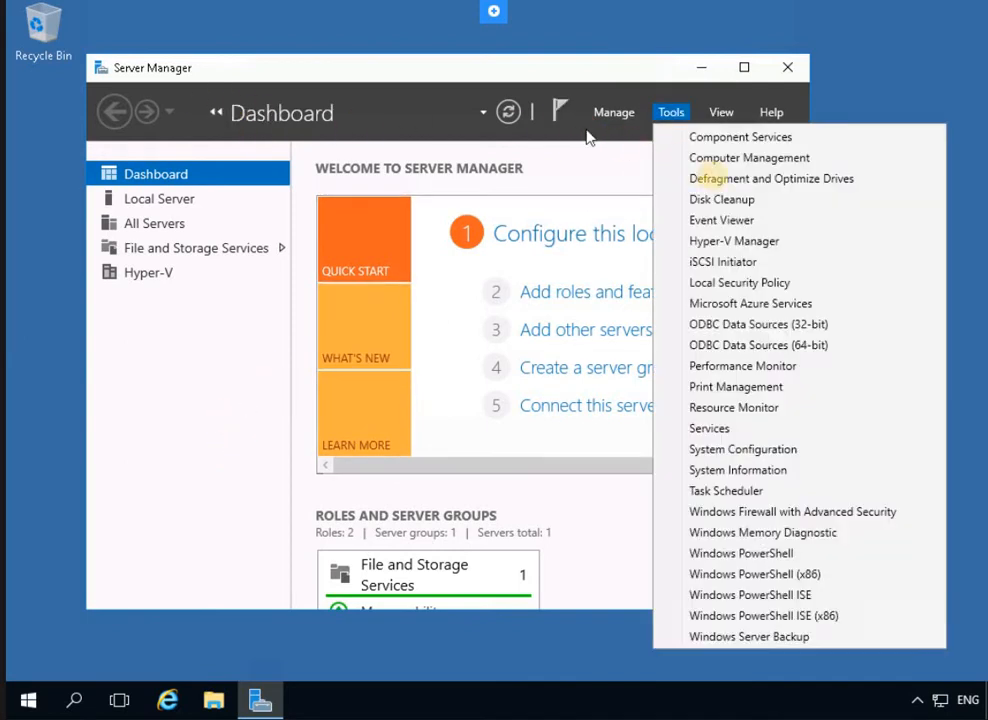
click(755, 159)
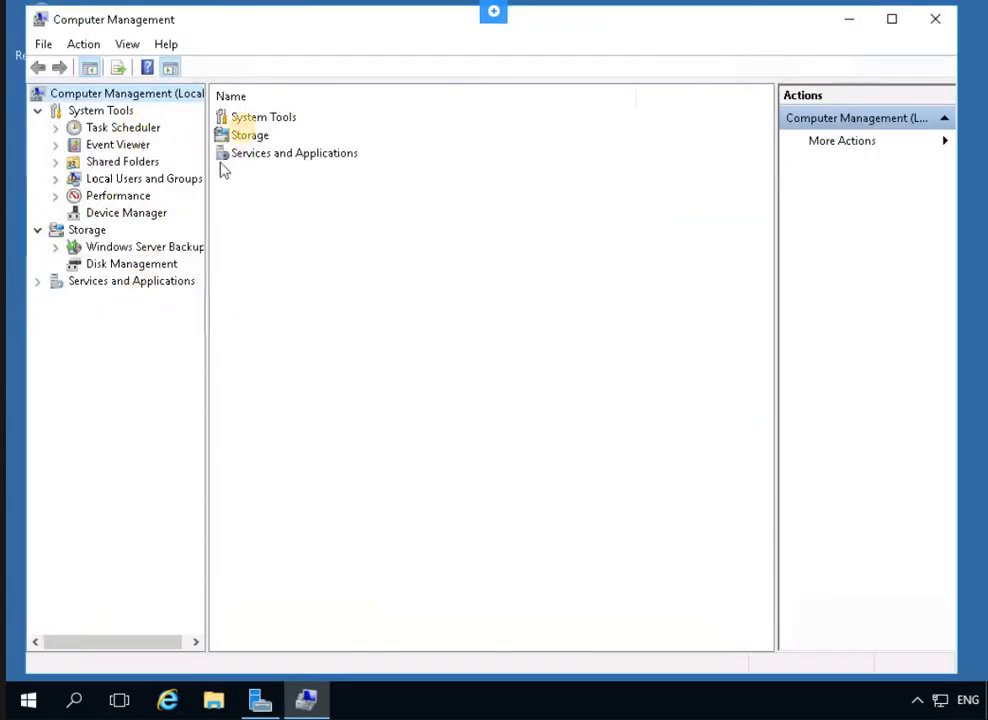
Expand Storage and select Disk Management to list the volumes and Disks 0–2
click(240, 136)
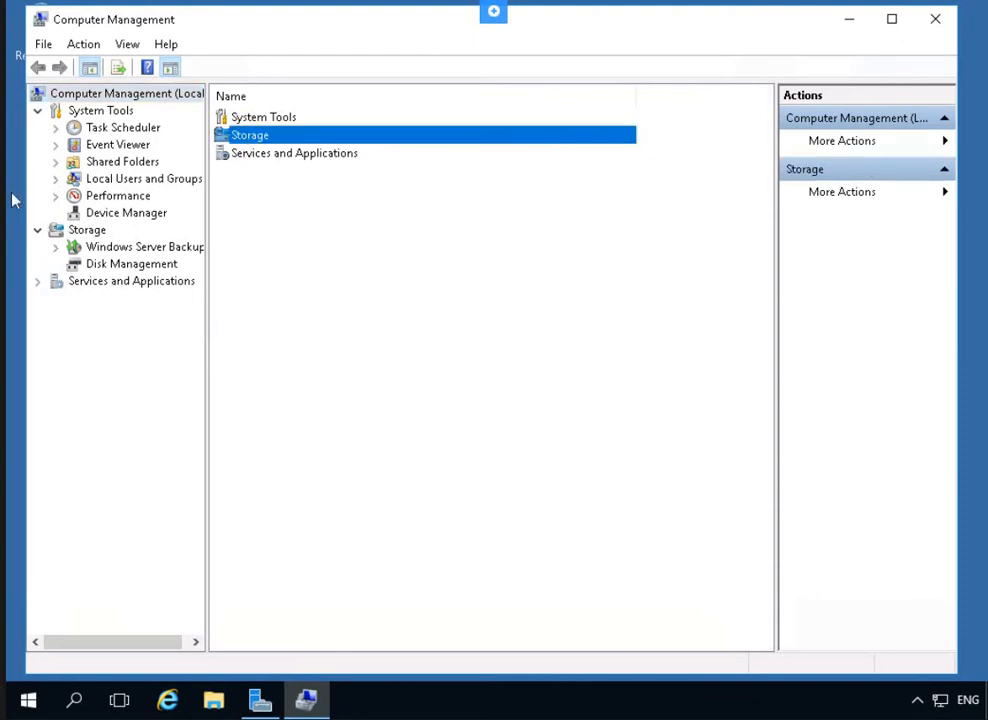
double_click(262, 135)
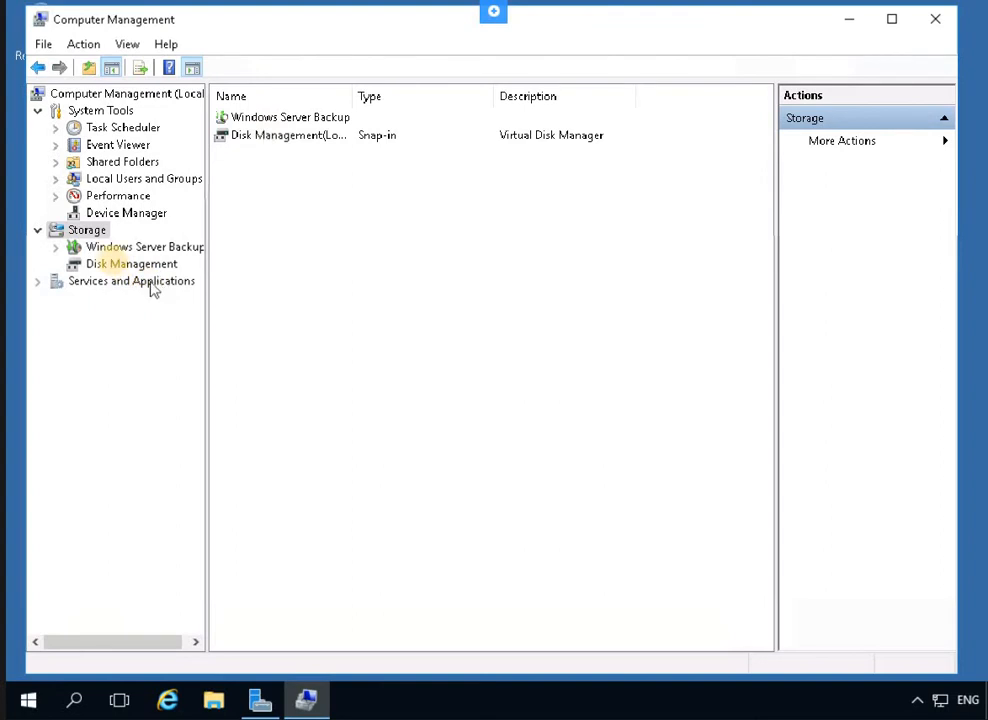
click(118, 264)
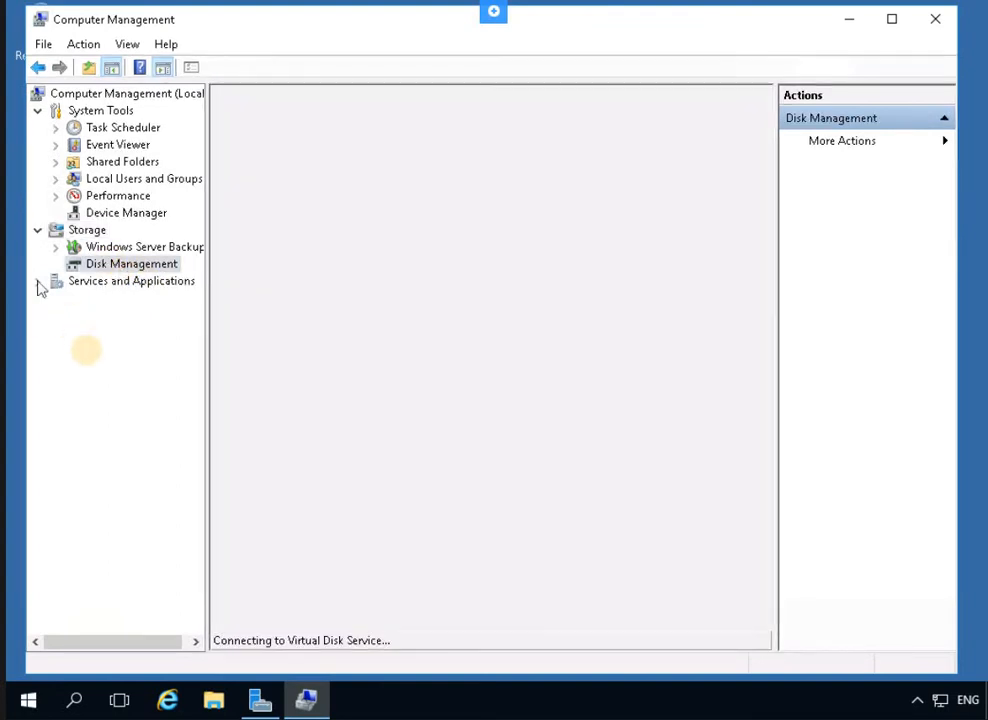
click(135, 263)
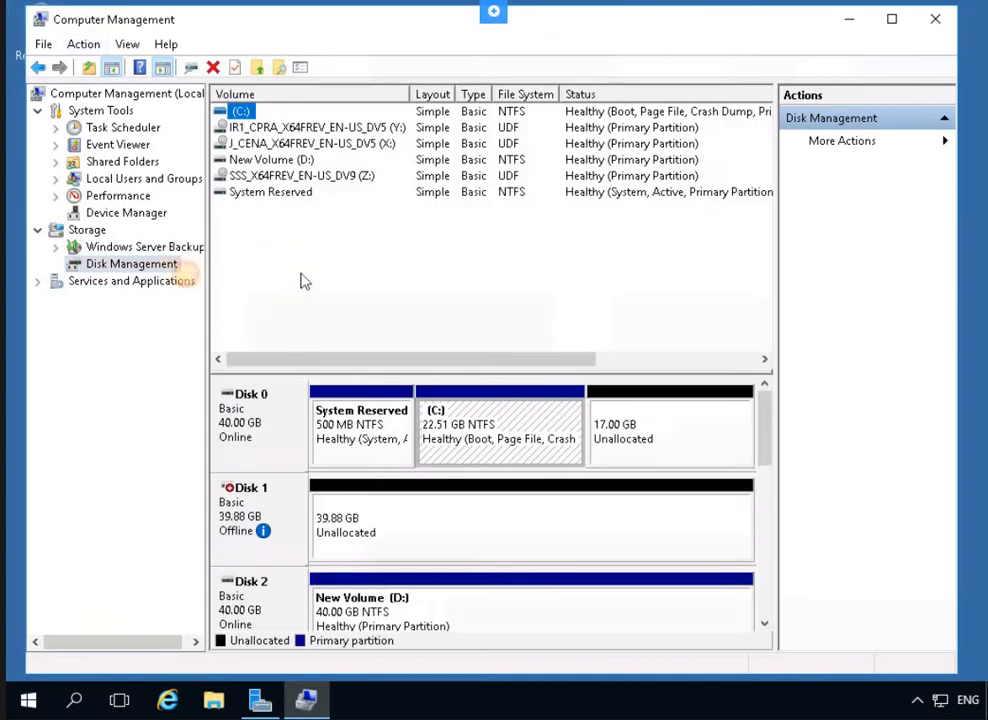
Bring the offline Disk 1 online
click(135, 266)
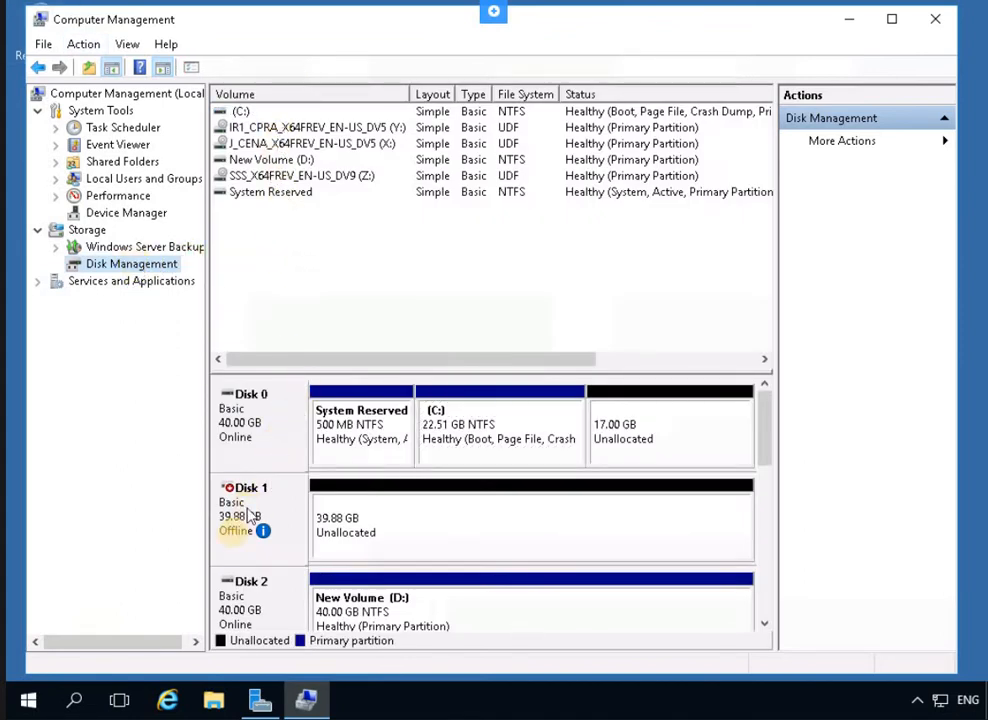
mouse_move(260, 540)
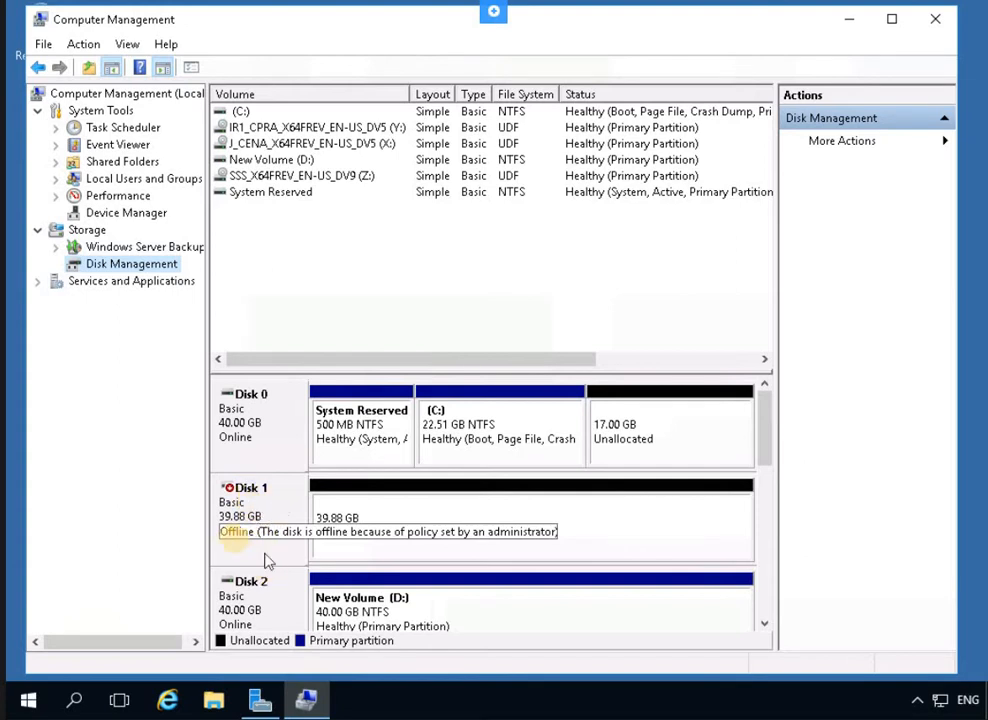
right_click(257, 507)
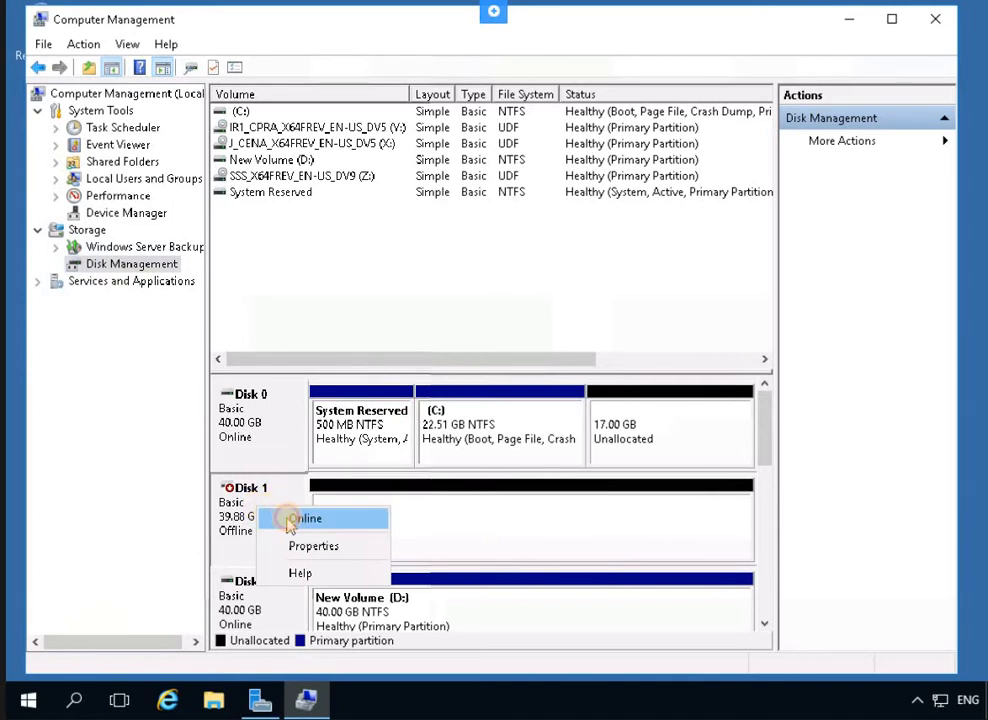
click(290, 521)
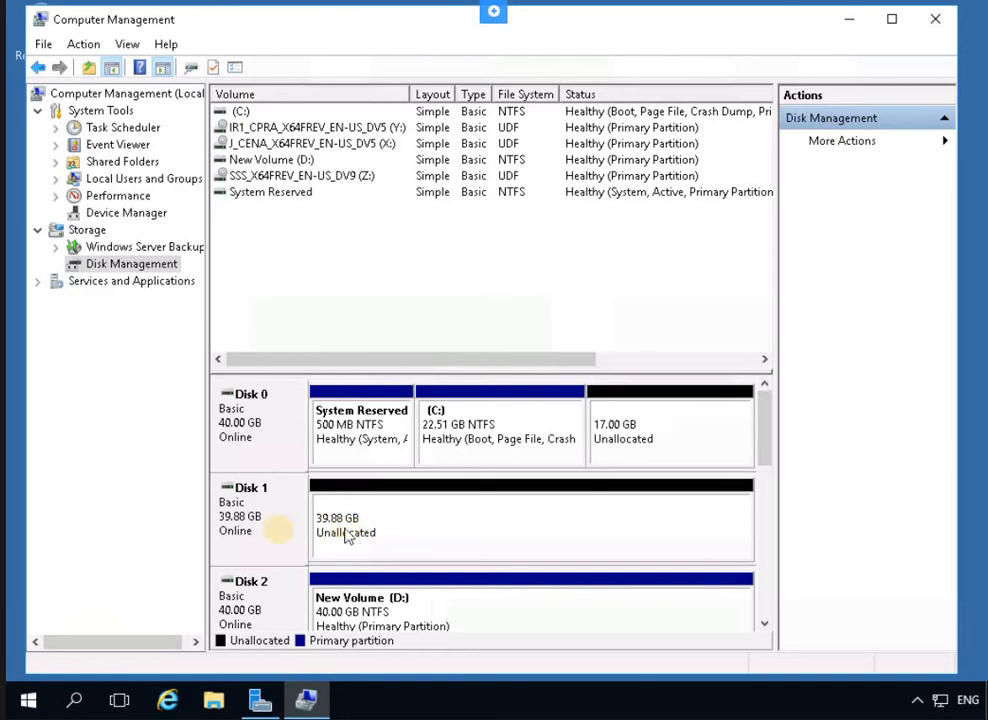
Open the context menu for Disk 1's 39.88 GB unallocated space
right_click(281, 538)
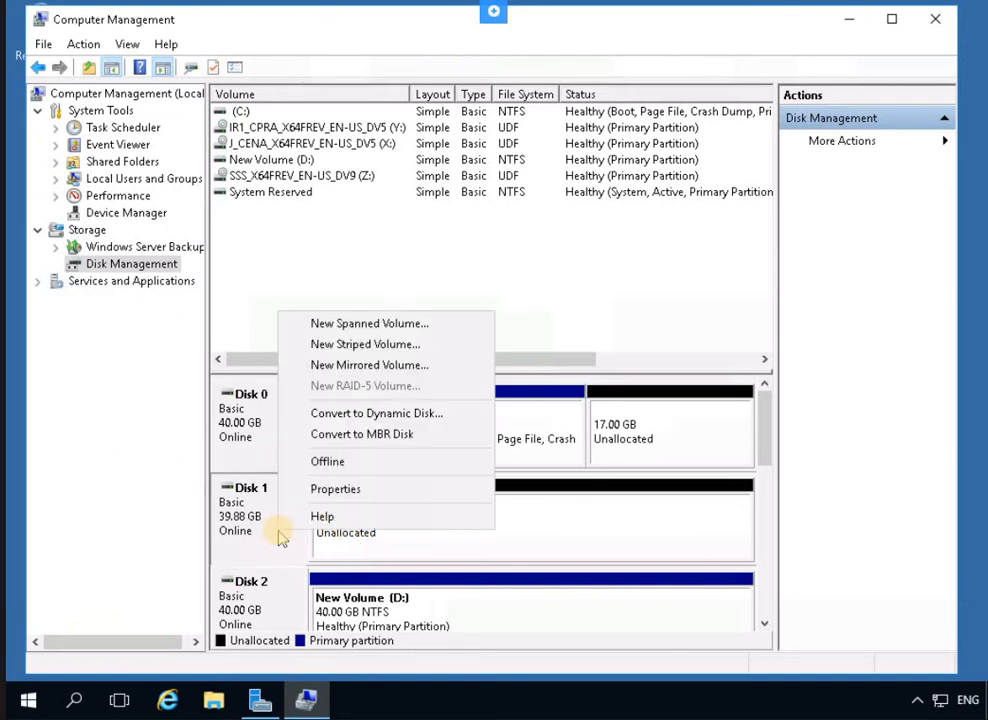
click(364, 558)
right_click(364, 550)
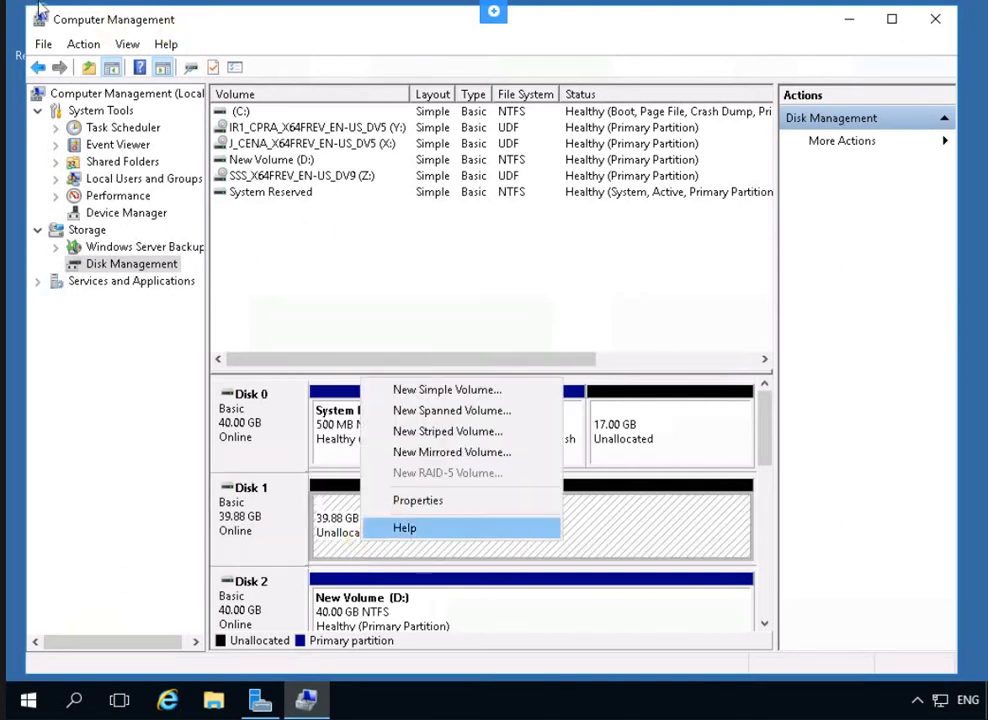
click(372, 536)
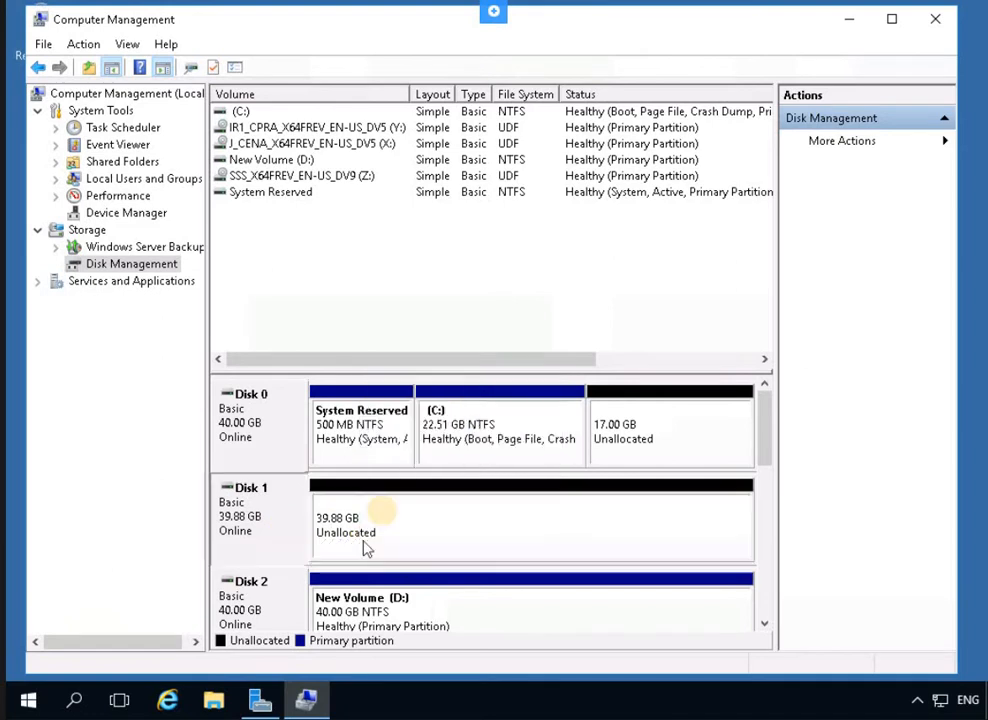
right_click(352, 537)
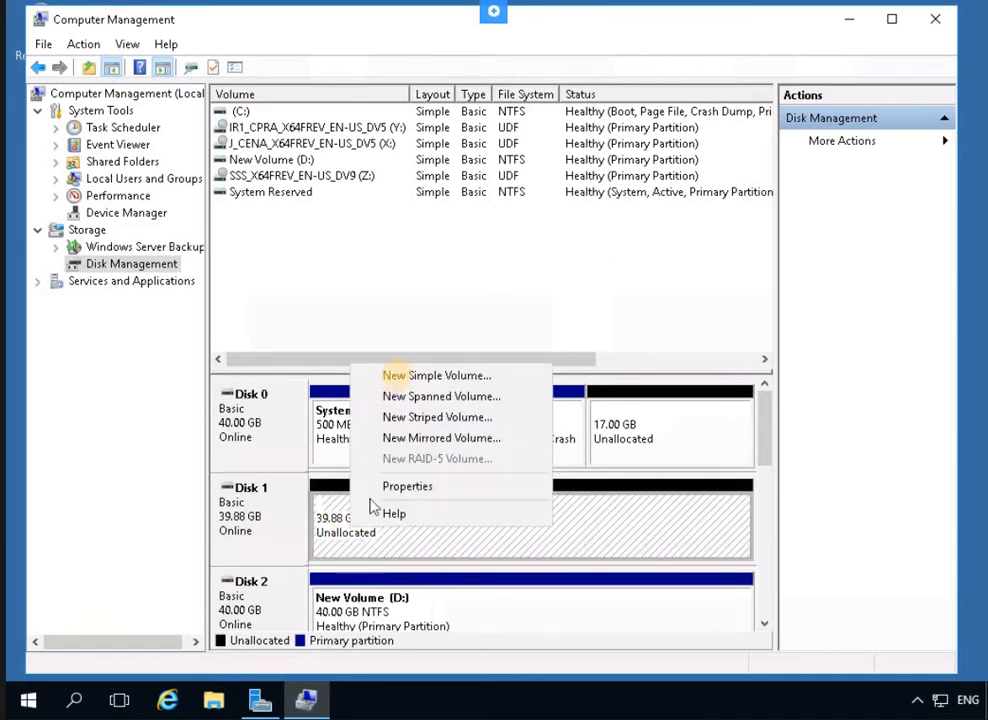
Start a New Simple Volume on Disk 1 at the full 40830 MB with drive letter E
click(402, 382)
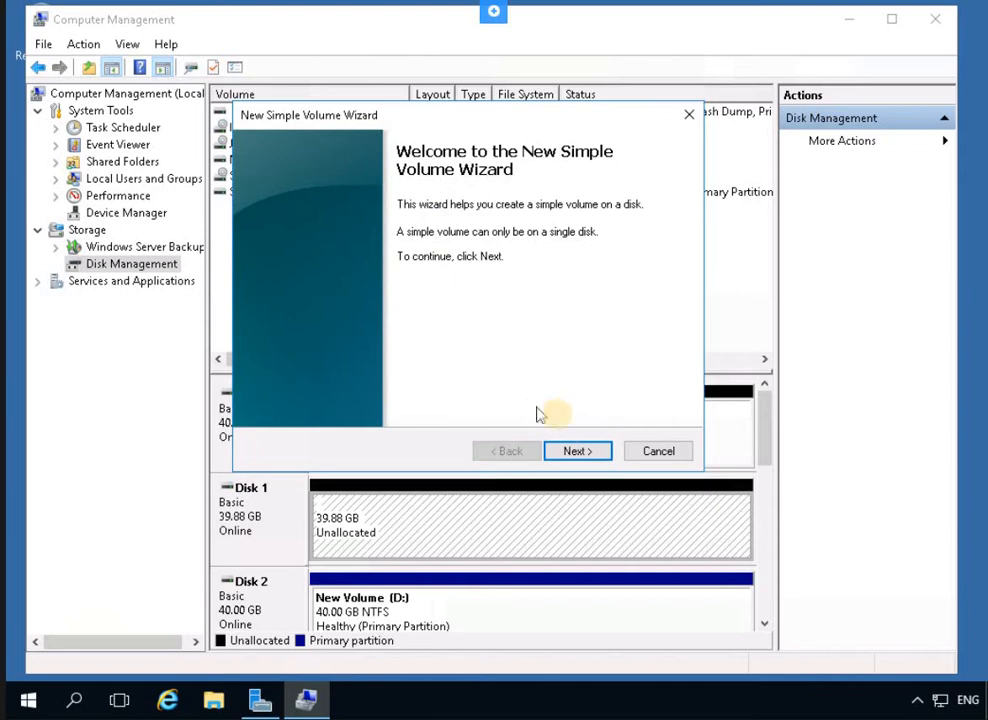
click(574, 451)
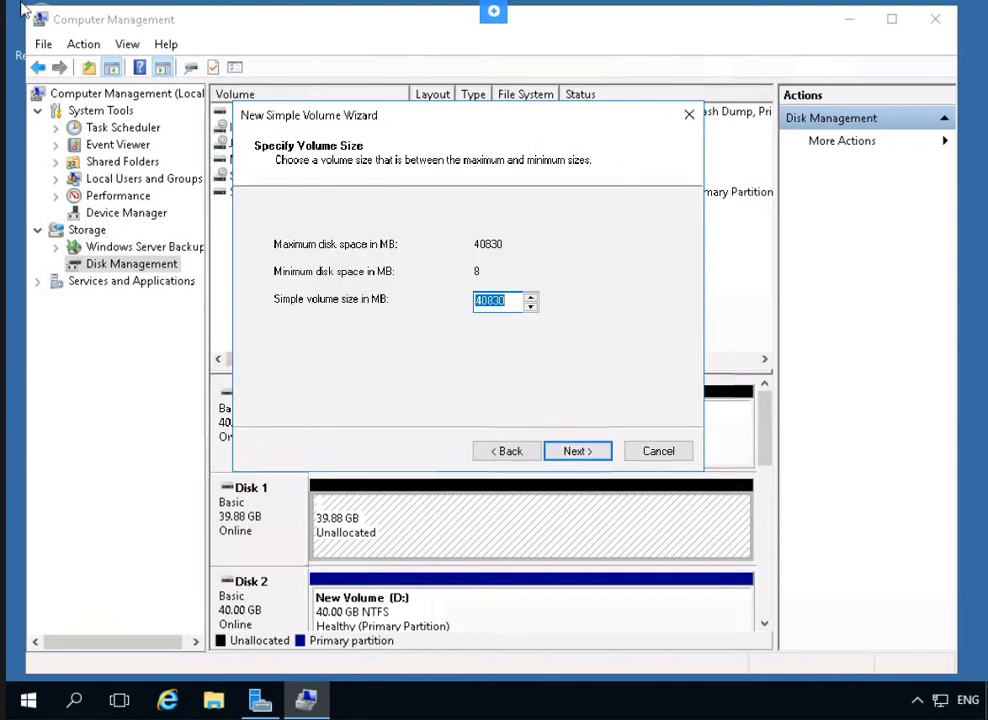
click(579, 451)
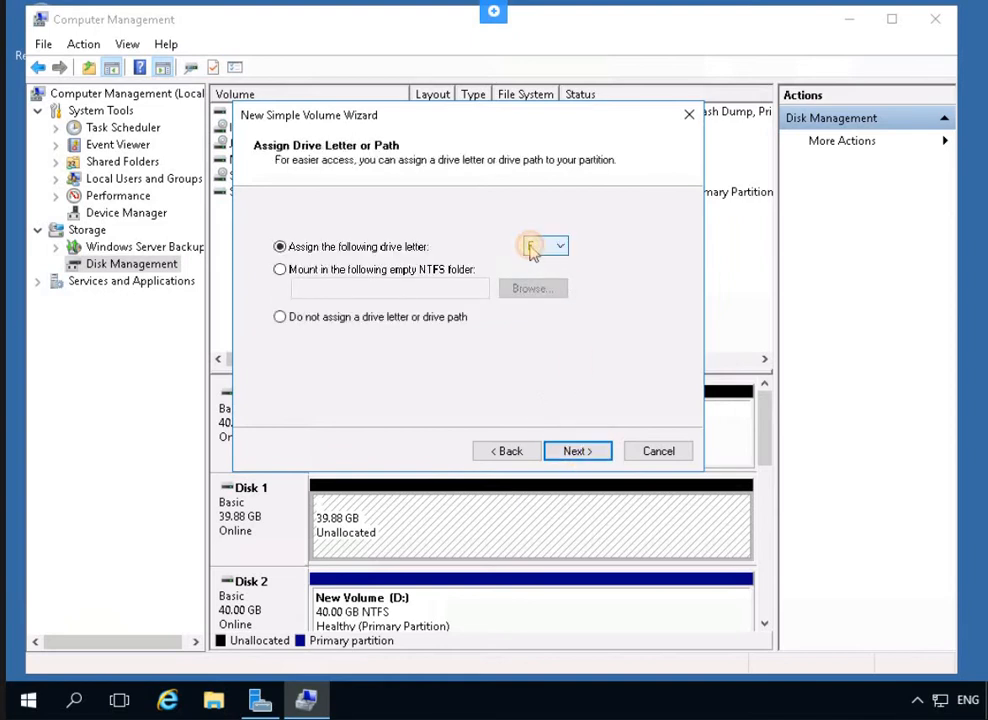
click(530, 247)
click(645, 262)
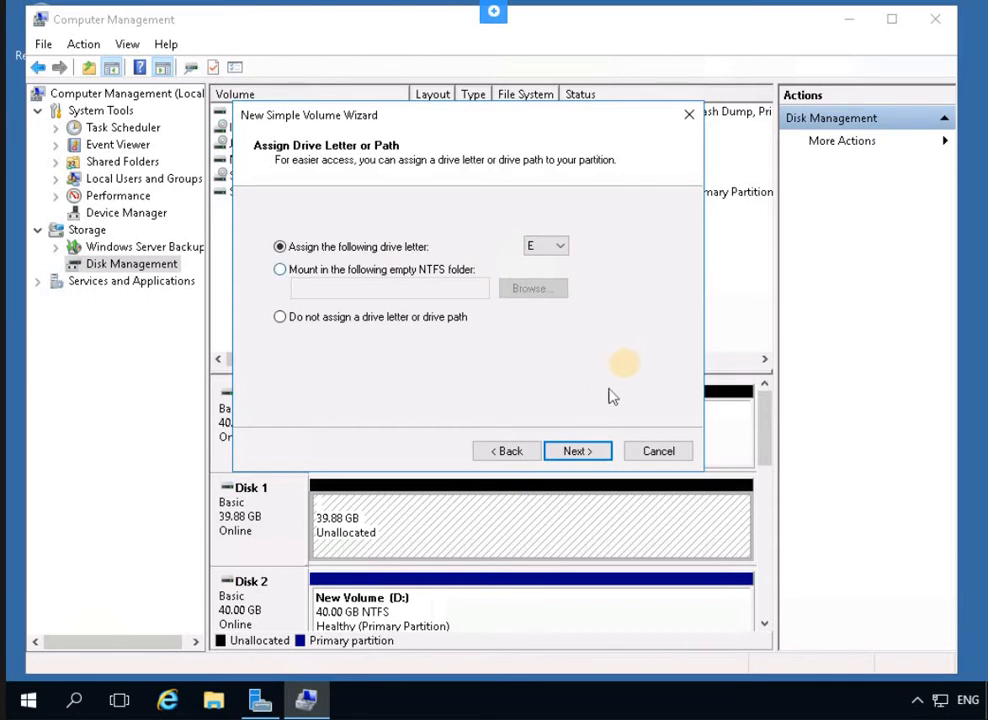
click(550, 246)
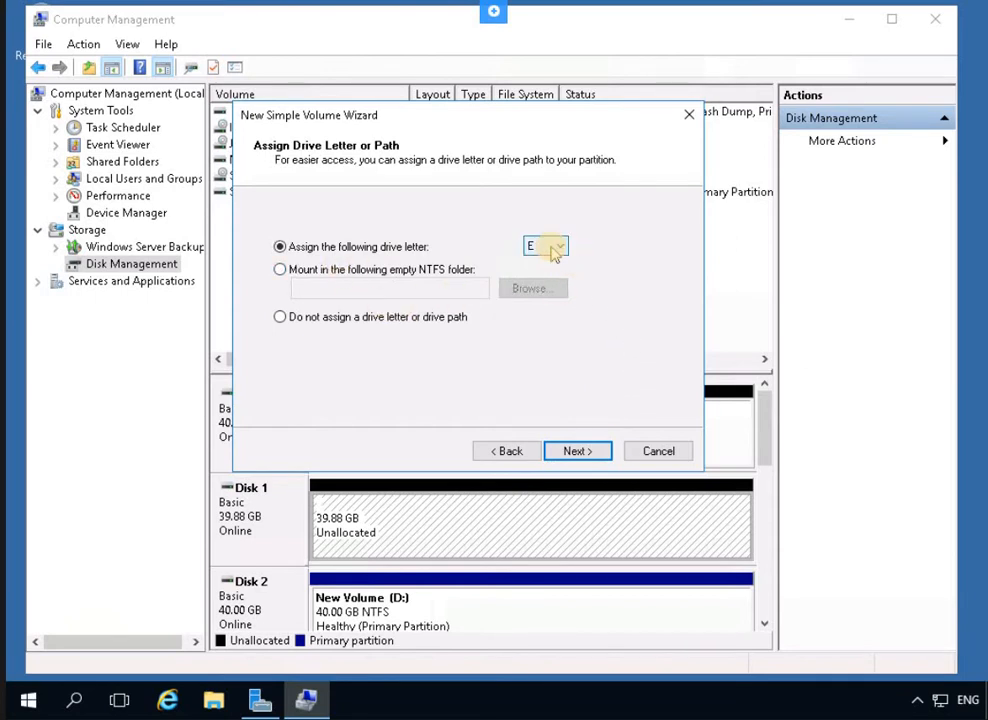
click(610, 284)
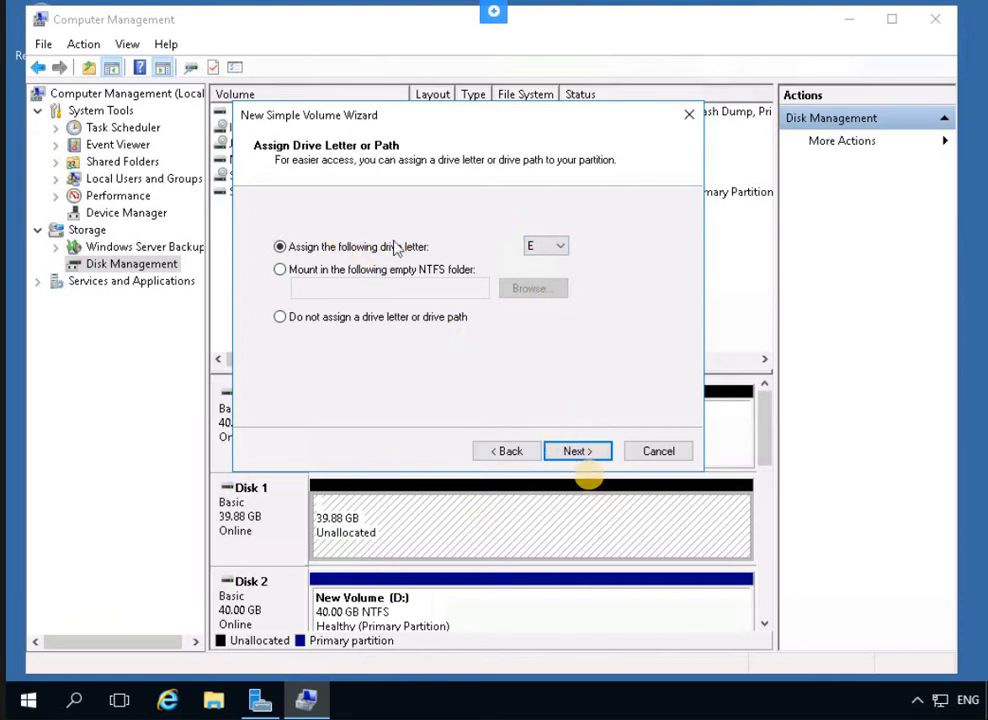
Format it NTFS labelled New Volume, finish creating E:, and close Computer Management
click(577, 452)
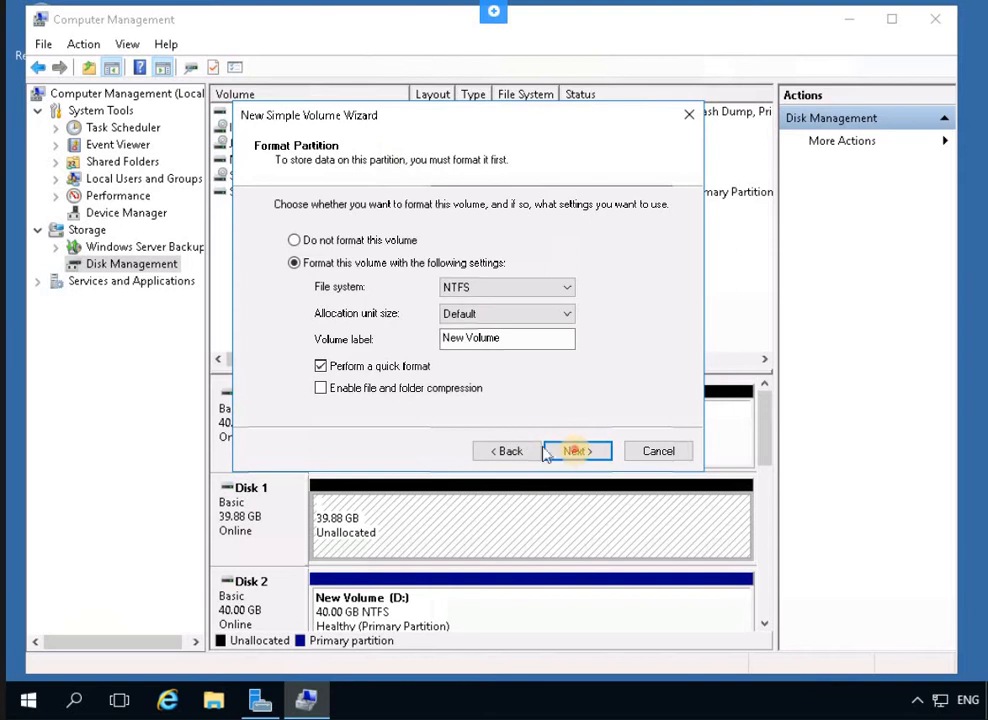
click(577, 452)
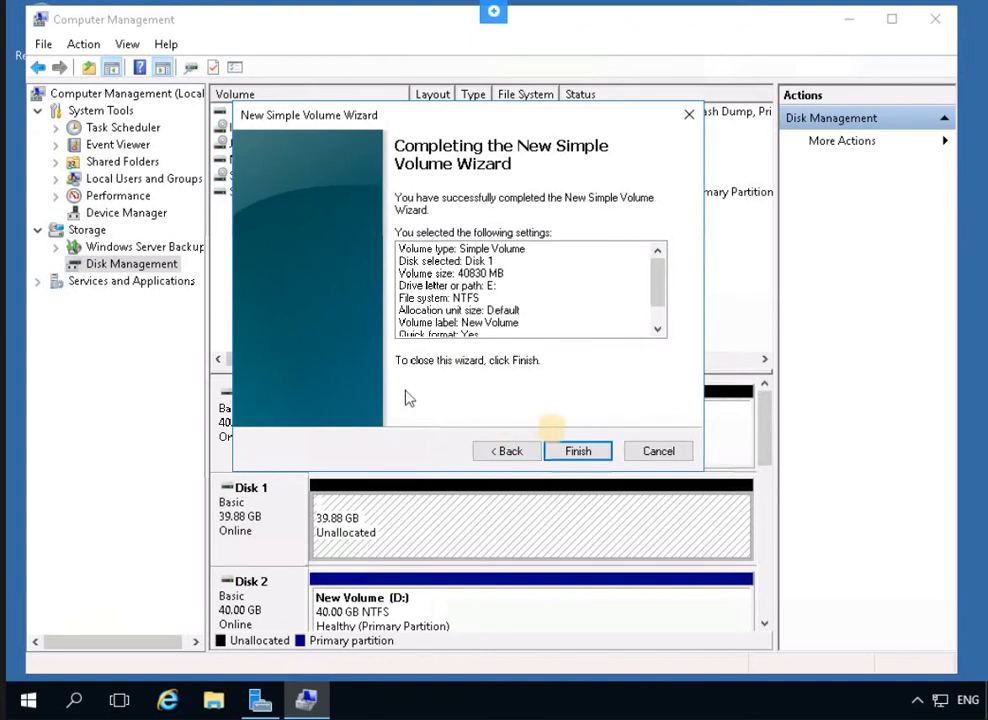
click(575, 452)
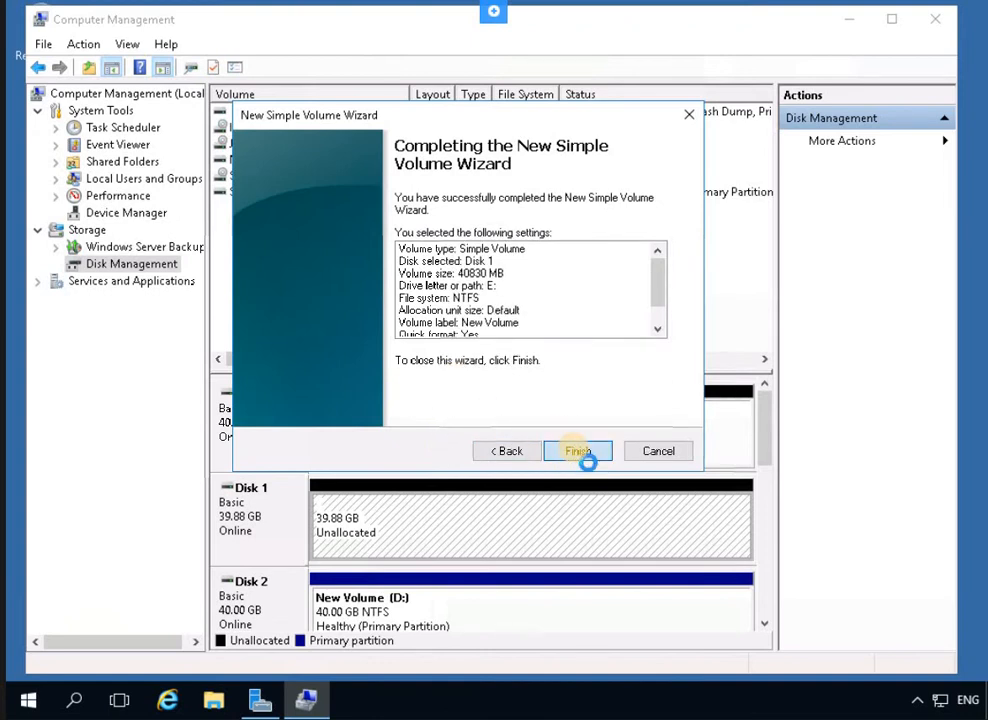
click(584, 456)
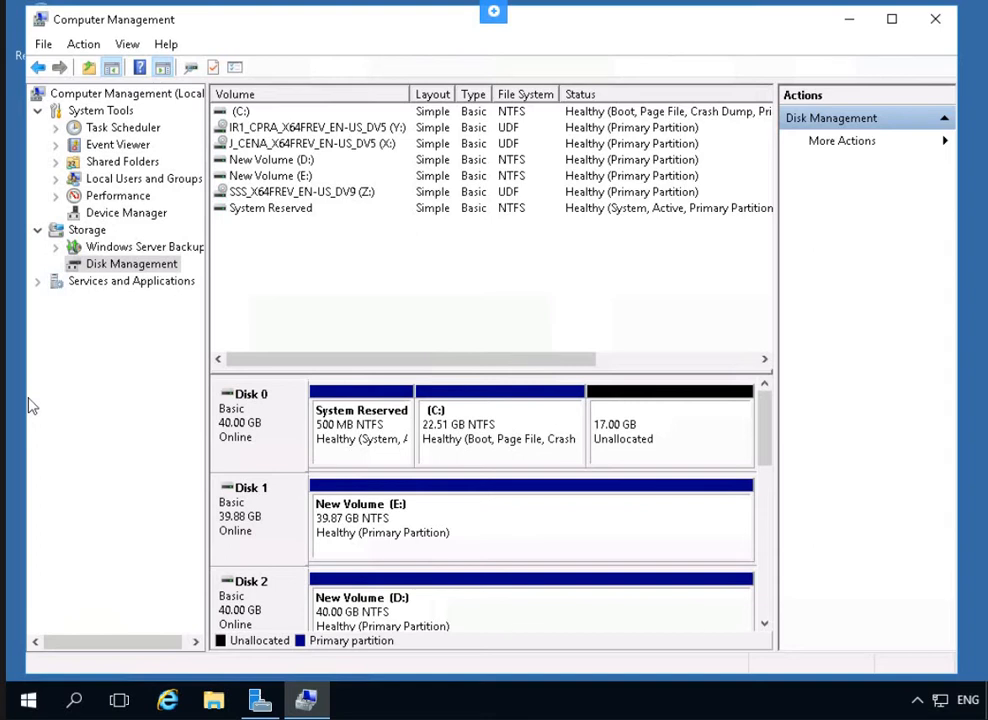
click(372, 528)
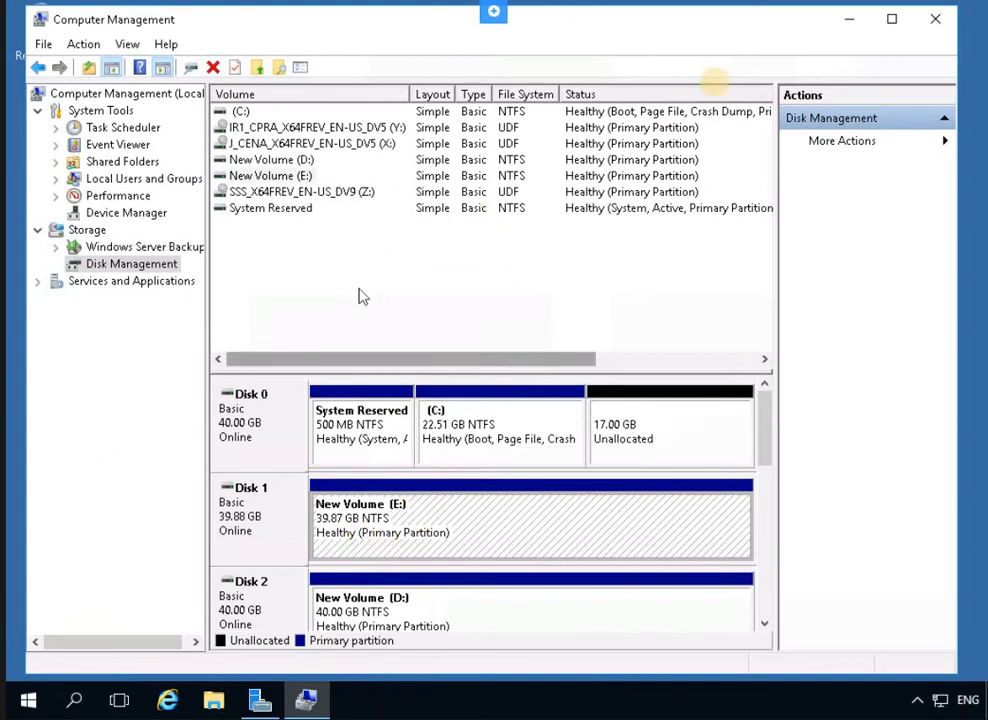
click(935, 18)
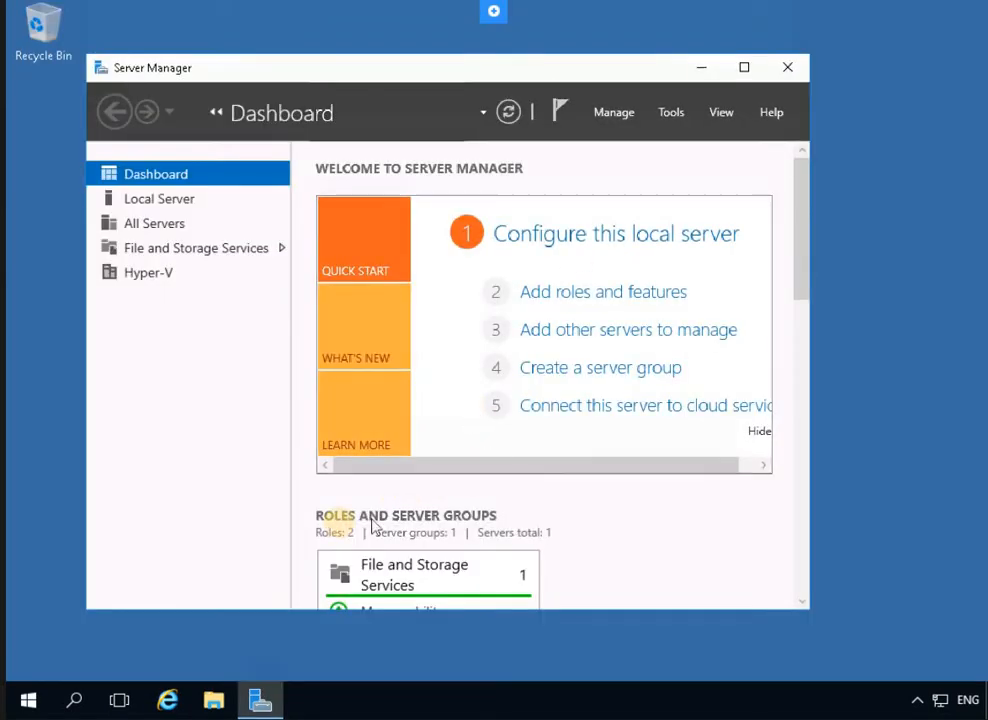
Launch Windows PowerShell as Administrator from Server Manager's Tools list
scroll(340, 522, down, 2)
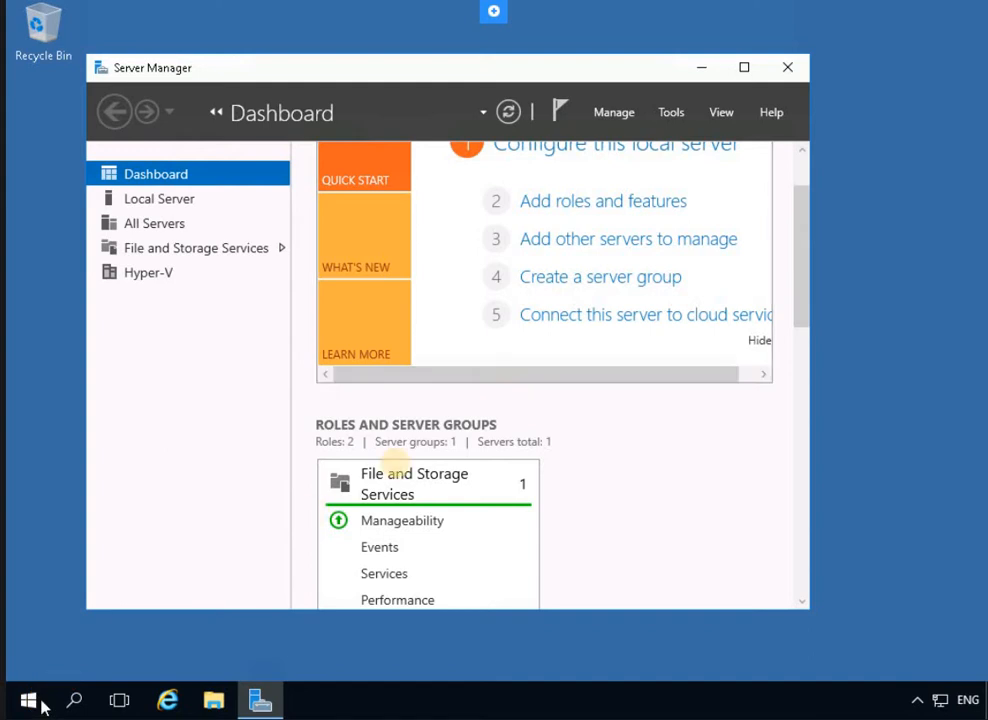
key(super)
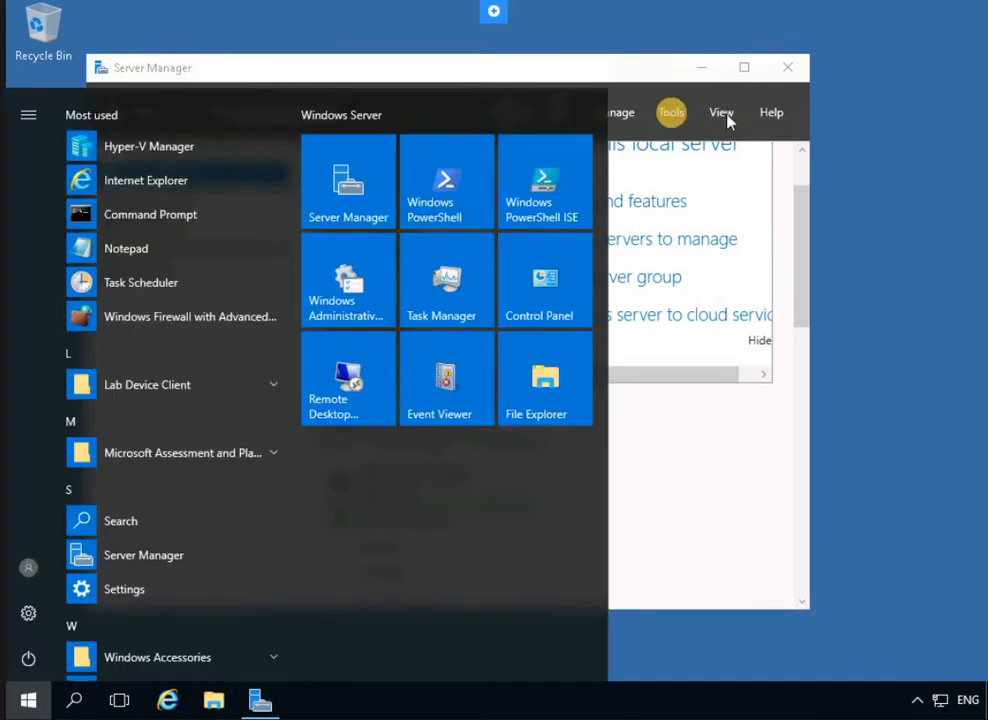
click(670, 113)
click(670, 113)
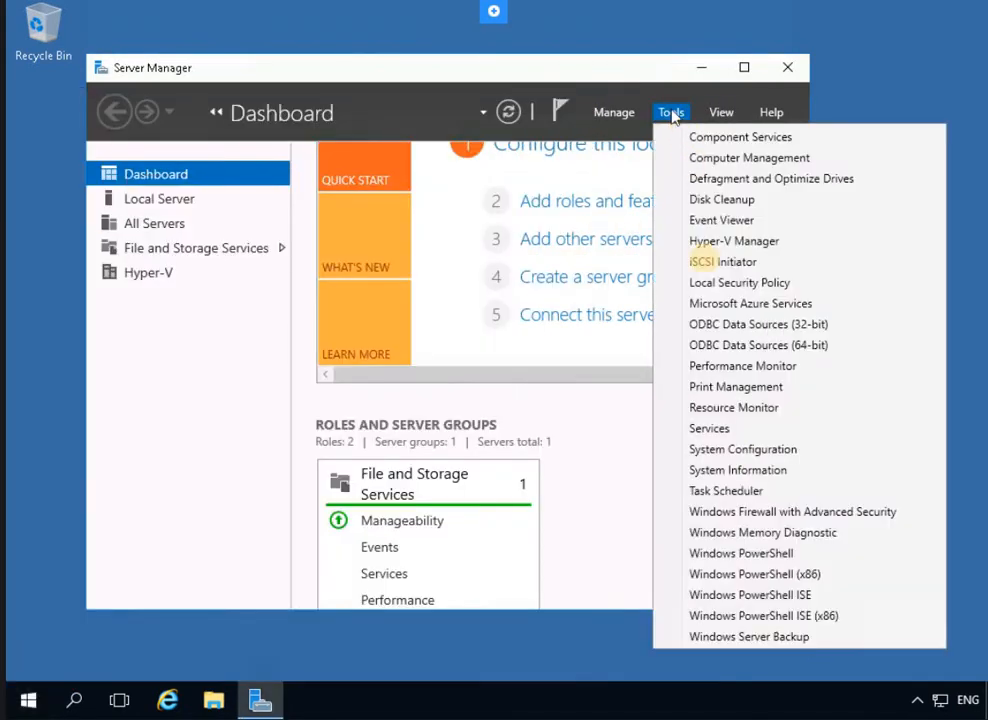
click(765, 561)
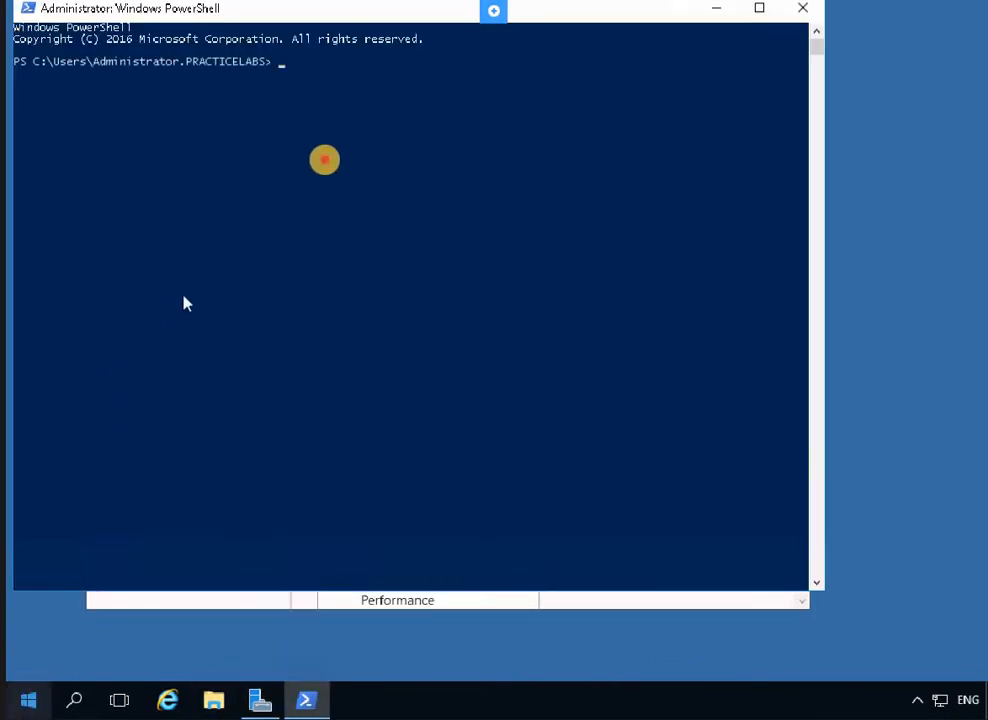
Change the PowerShell location to the root of drive C with cd\
click(325, 166)
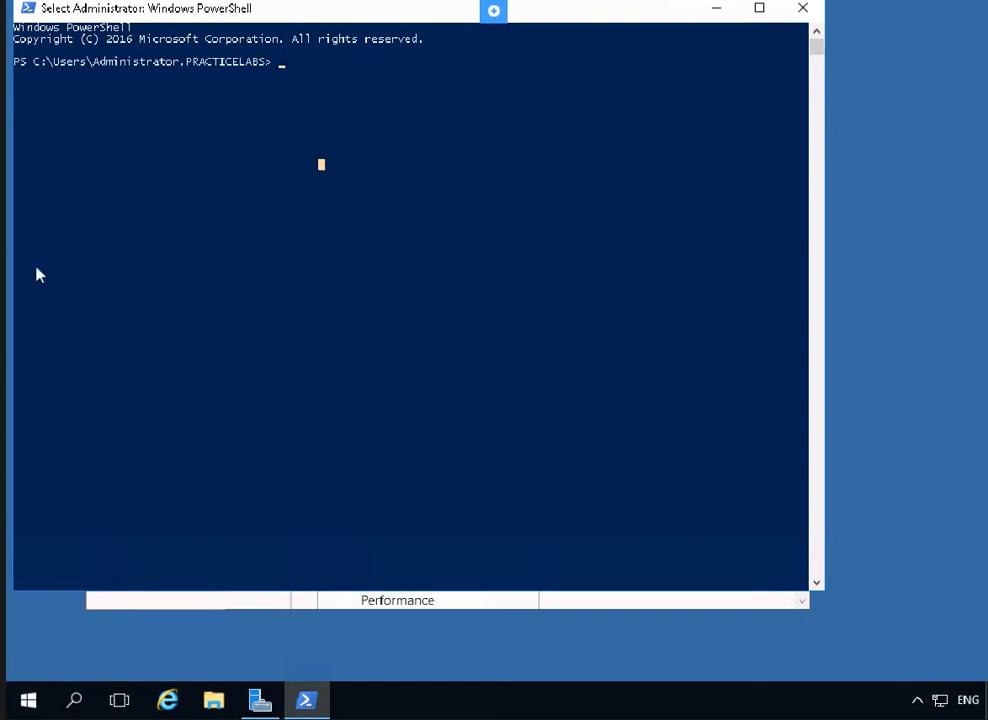
click(535, 108)
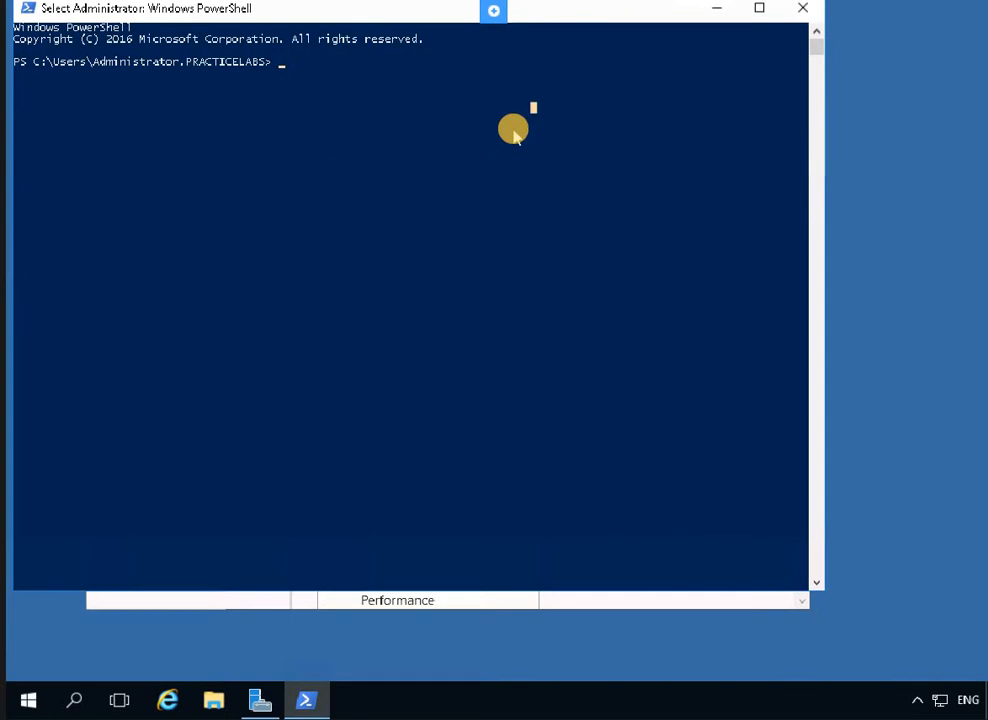
text(cd \)
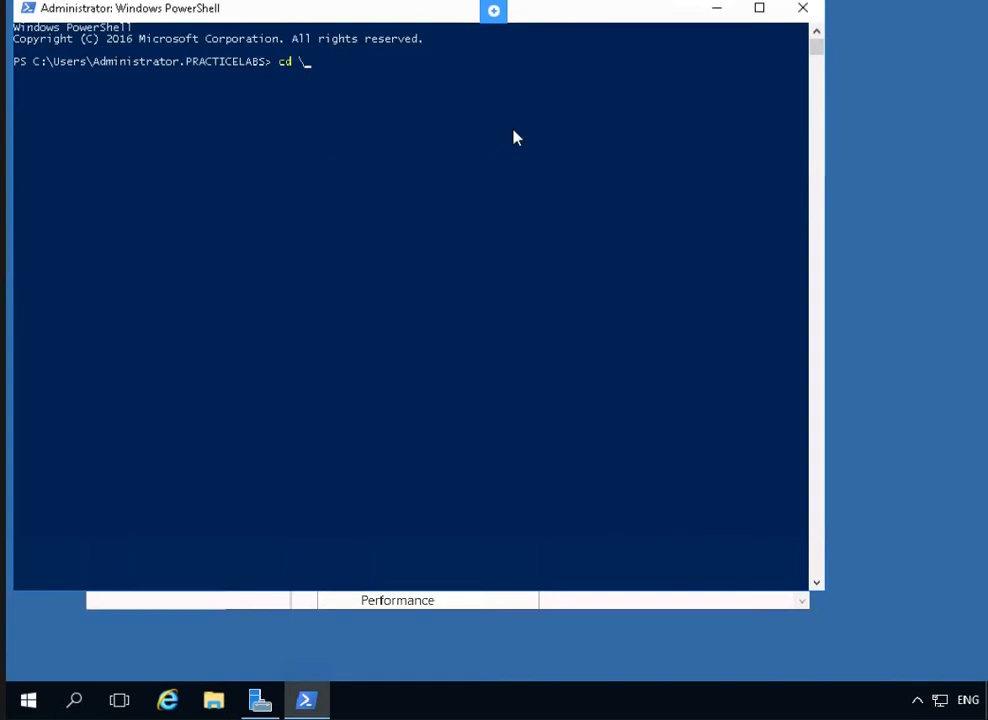
key(BackSpace)
key(BackSpace)
key(Return)
text(cd\)
key(Return)
Run Add-WindowsFeature UpdateServices,UpdateServices-WidDB,UpdateServices-Services -IncludeManagementTools
click(114, 82)
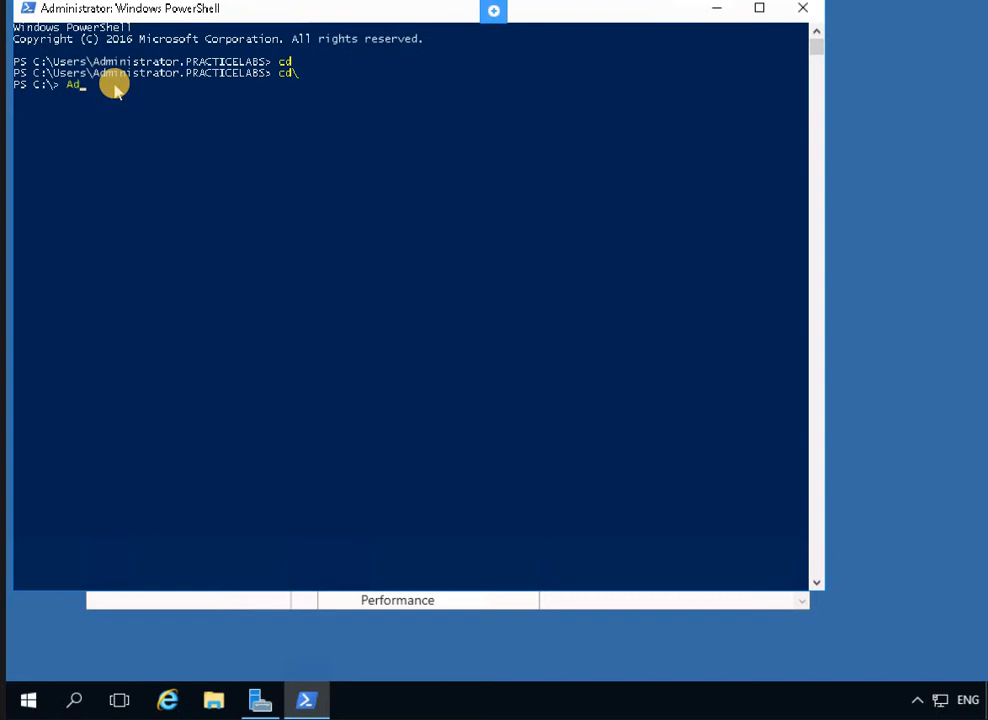
key(Tab)
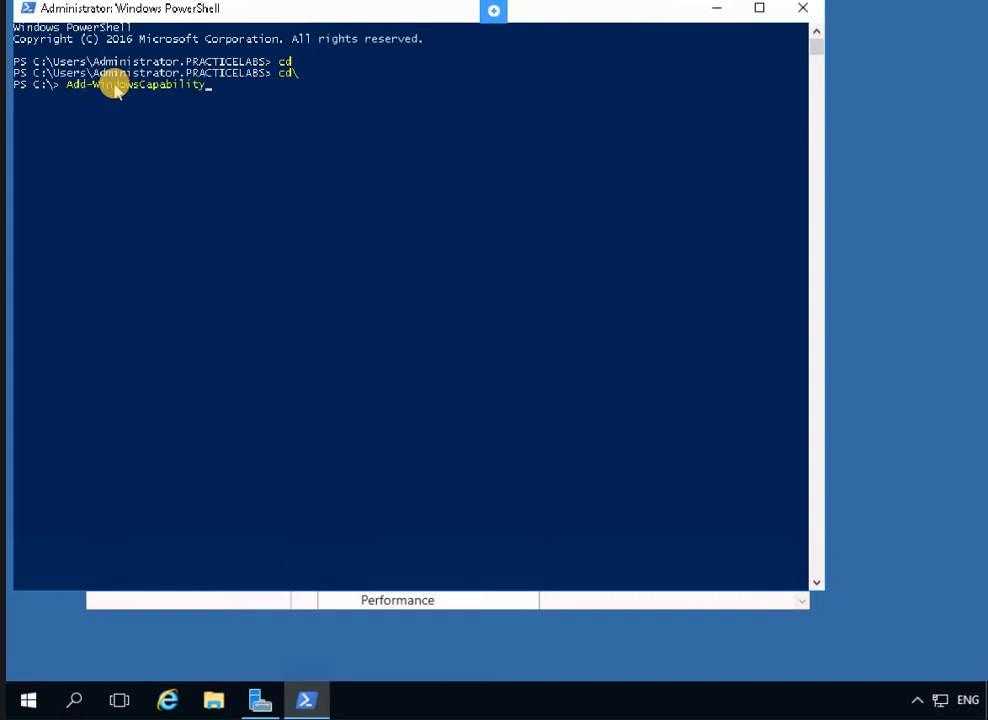
key(BackSpace)
key(BackSpace)
key(BackSpace)
key(BackSpace)
key(BackSpace)
key(BackSpace)
key(BackSpace)
text(Feature)
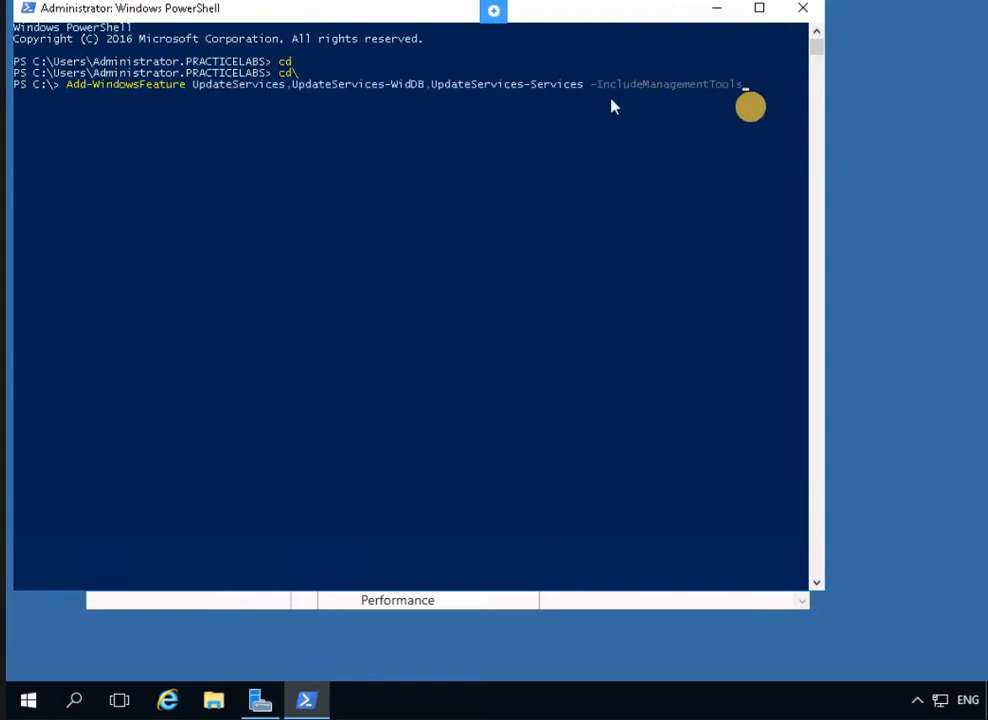
click(751, 108)
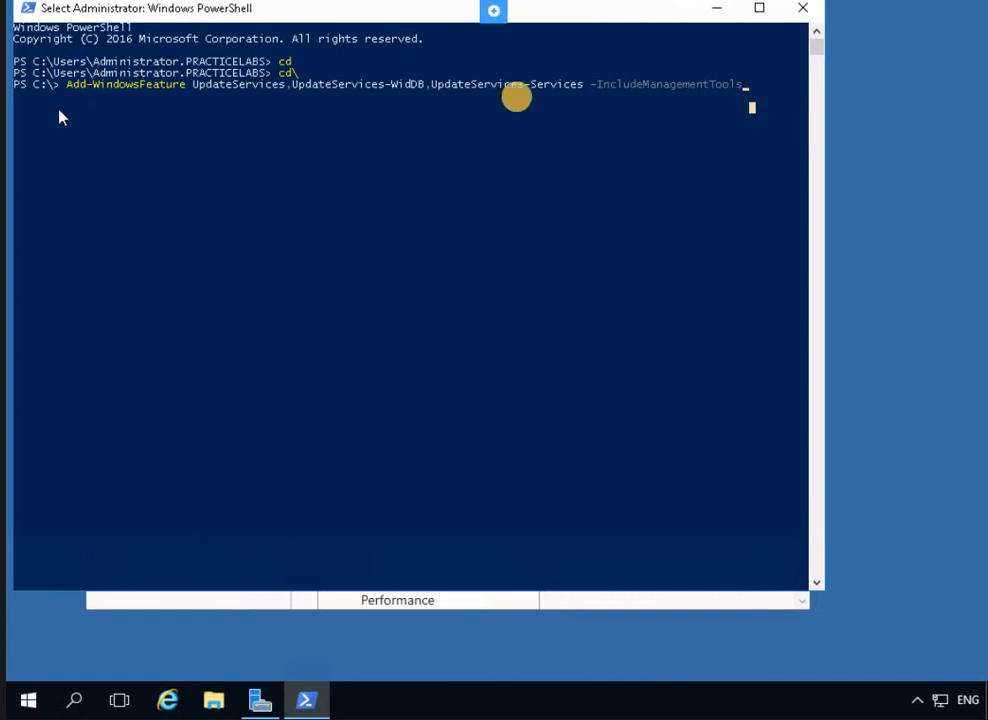
right_click(697, 112)
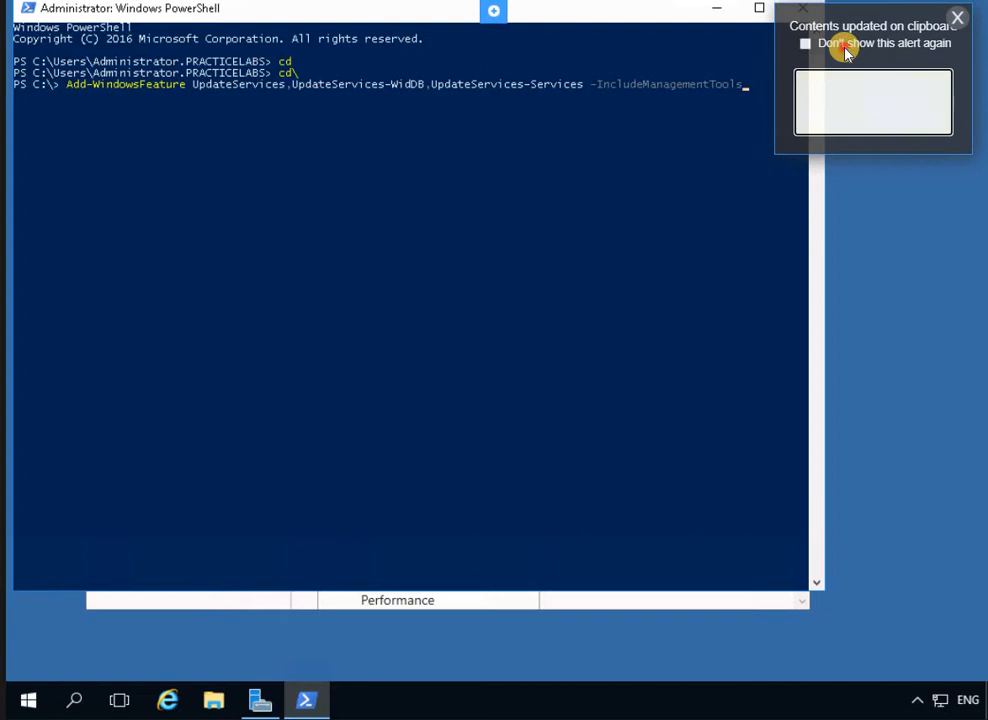
click(840, 43)
click(755, 78)
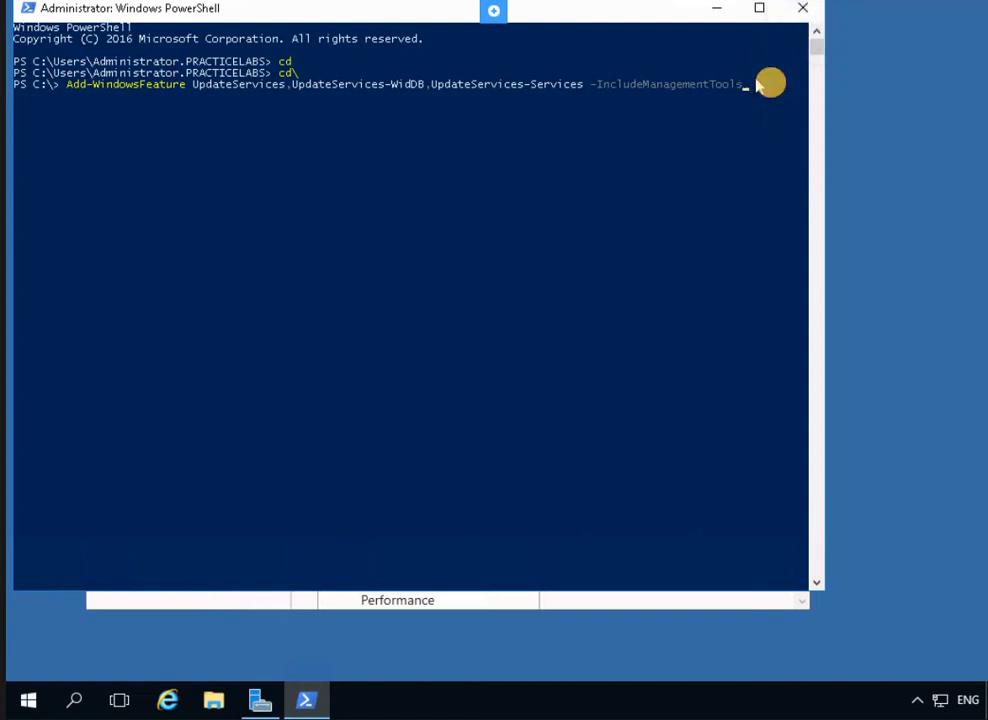
key(Return)
key(Return)
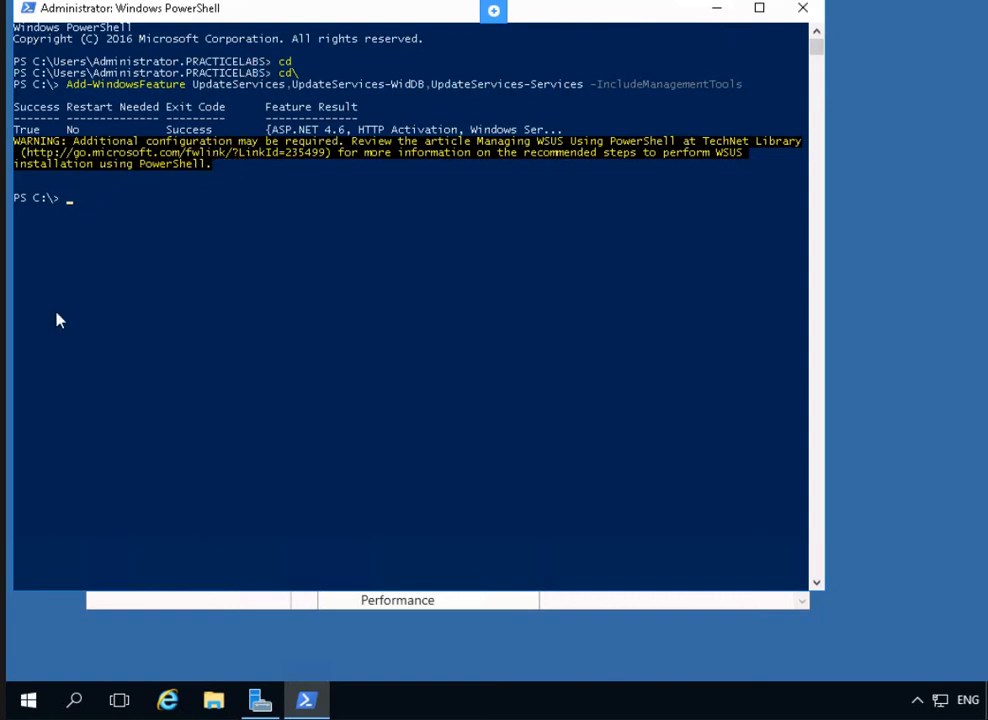
Close the PowerShell console once the WSUS feature install reports Success
click(803, 8)
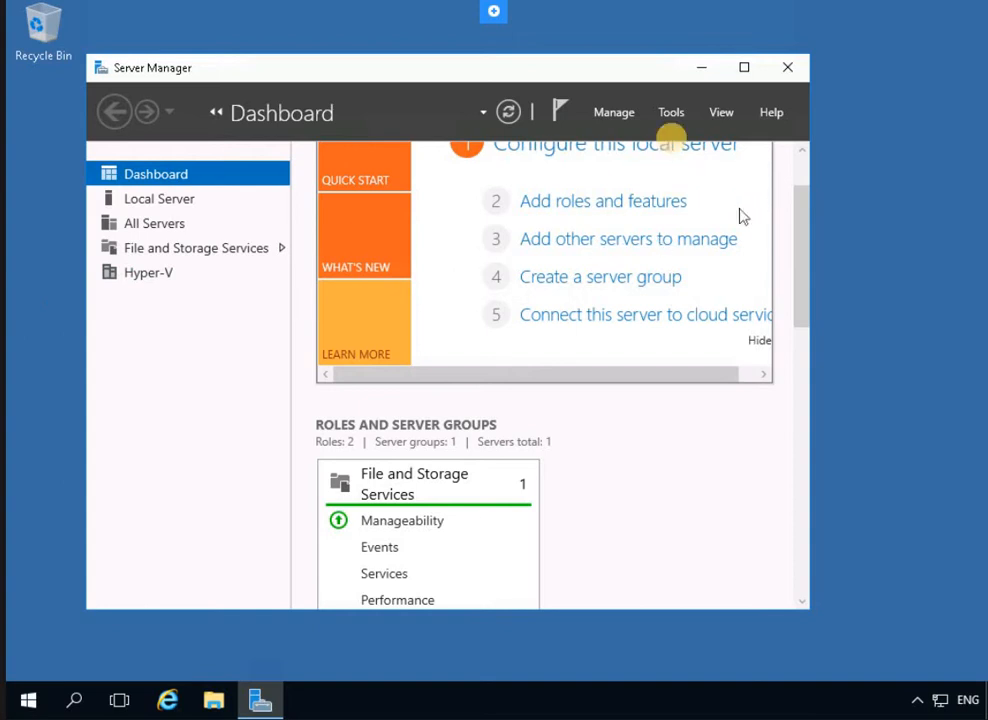
Start Windows Server Update Services from the bottom of Server Manager's Tools list
click(684, 110)
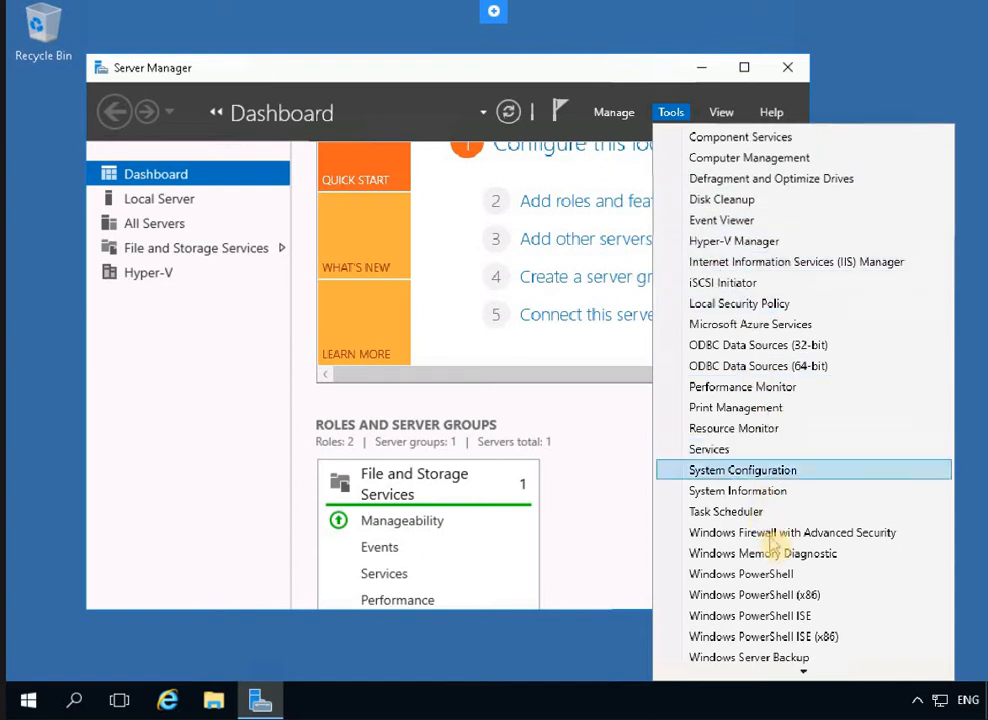
scroll(775, 600, down, 1)
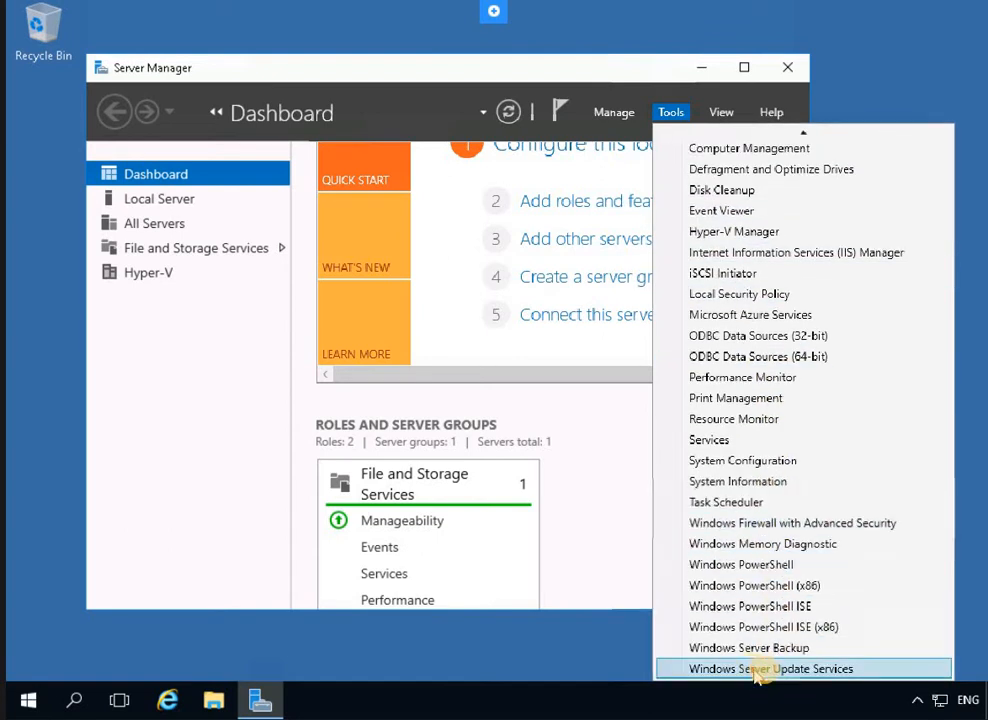
click(766, 670)
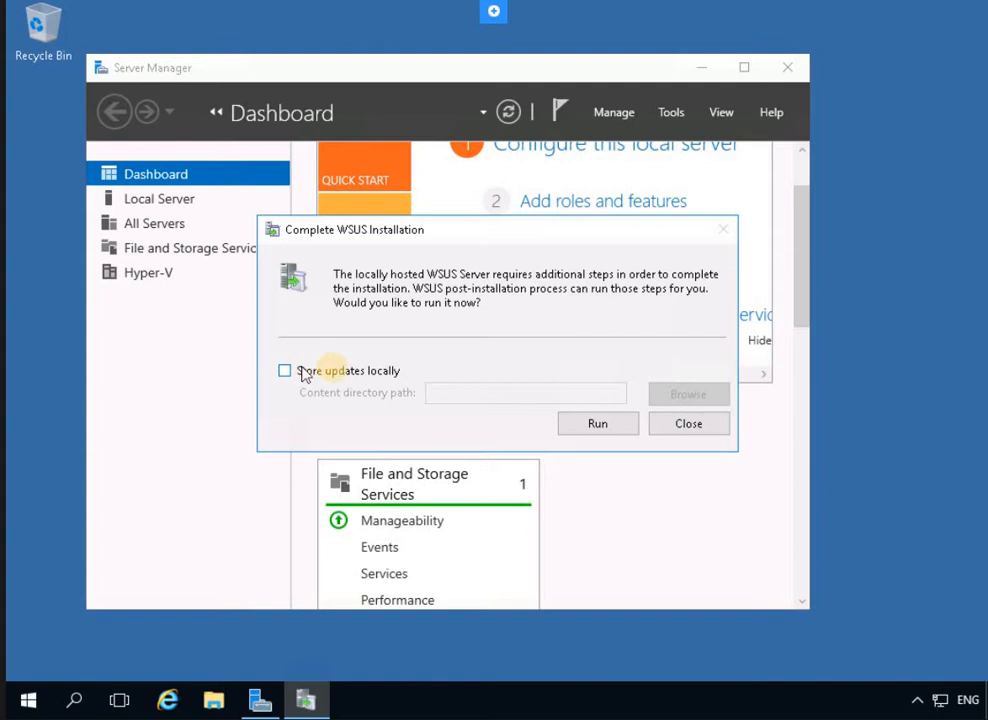
Store updates locally in e:\Updates and run the WSUS post-installation tasks to completion
click(333, 372)
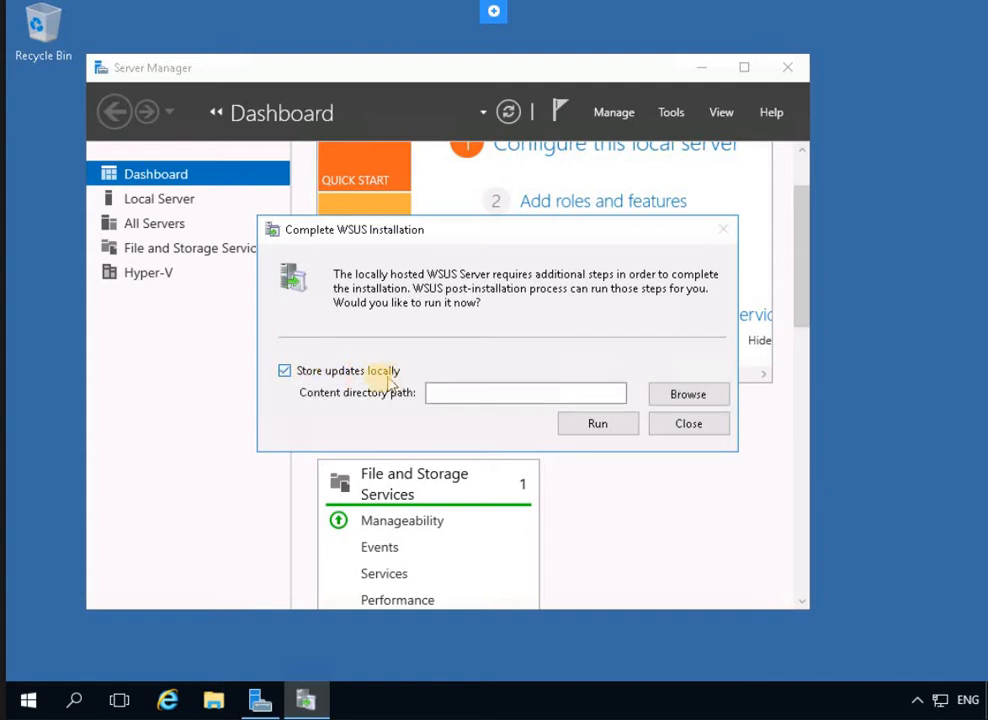
click(485, 396)
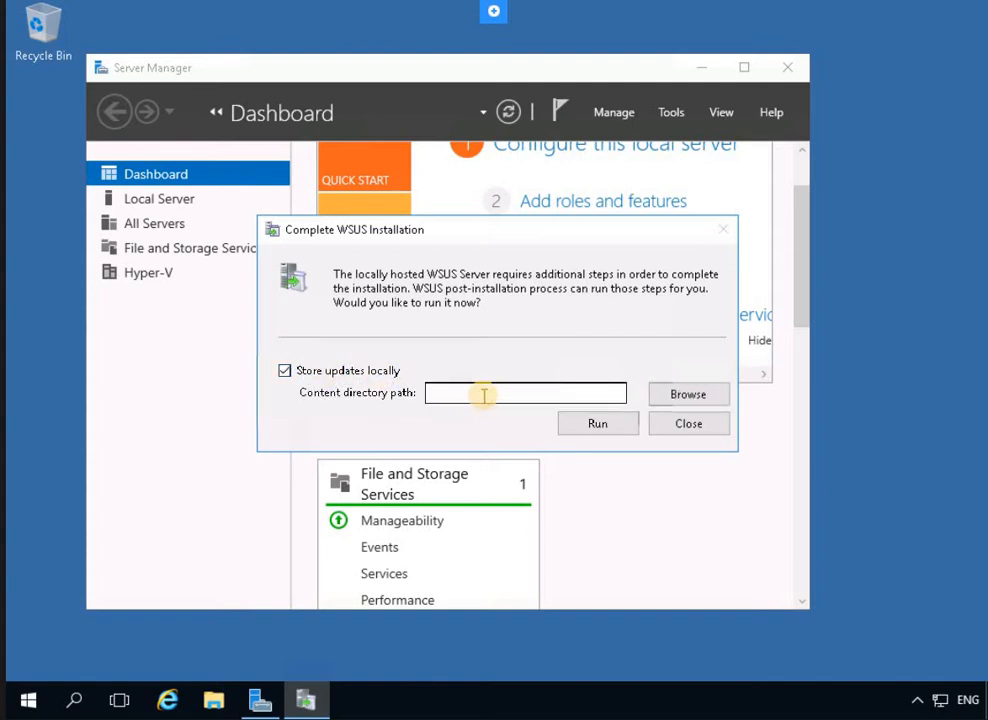
text(e:)
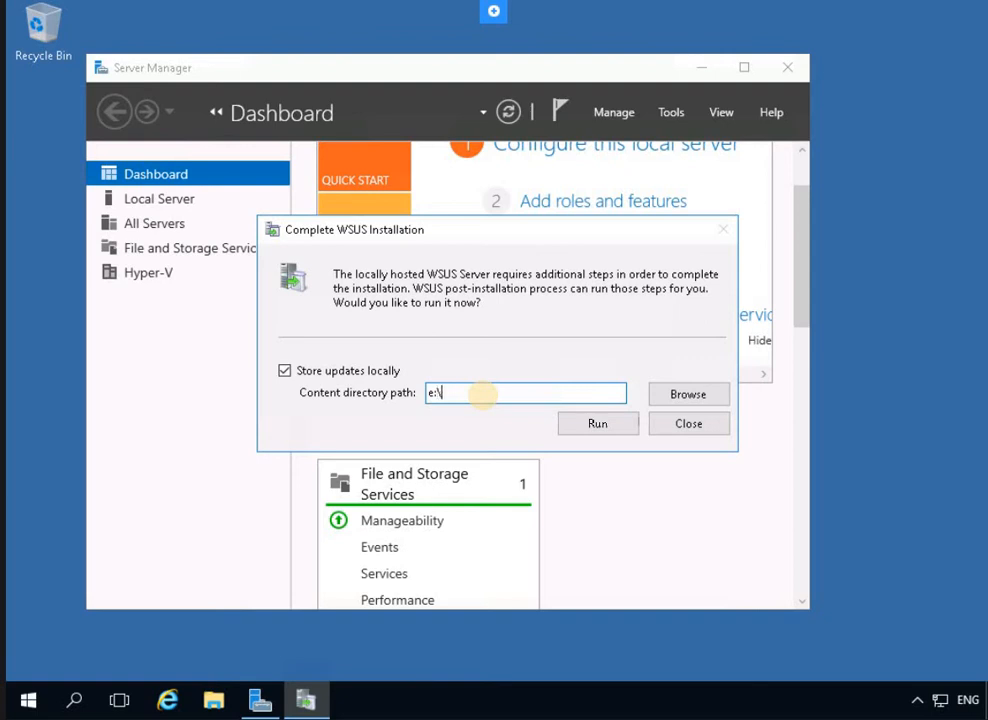
text(\Updates)
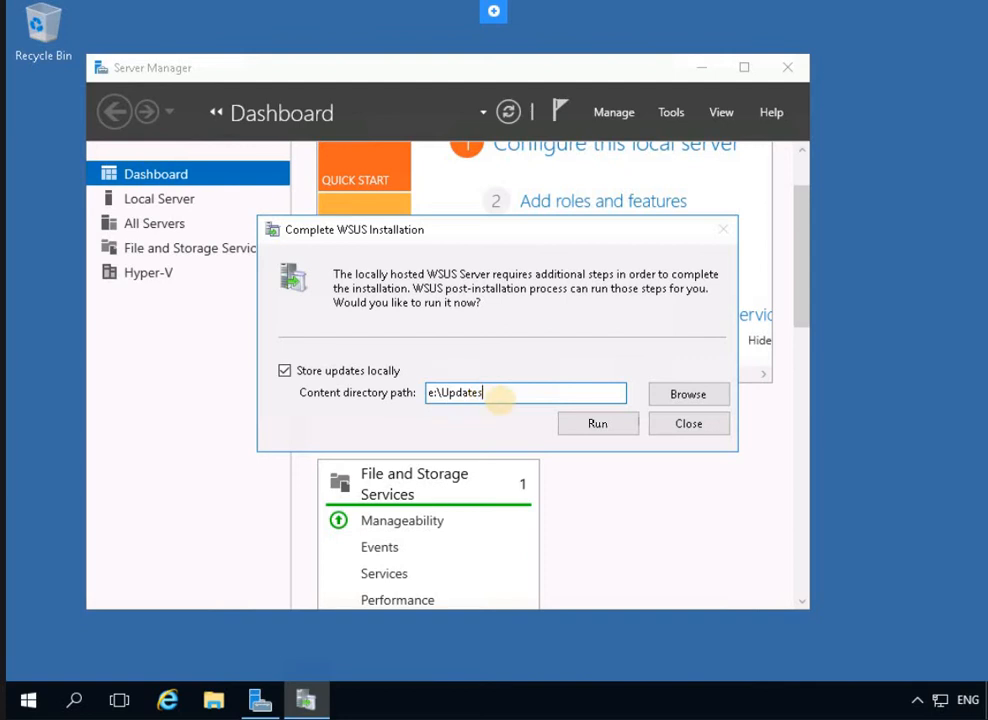
click(610, 428)
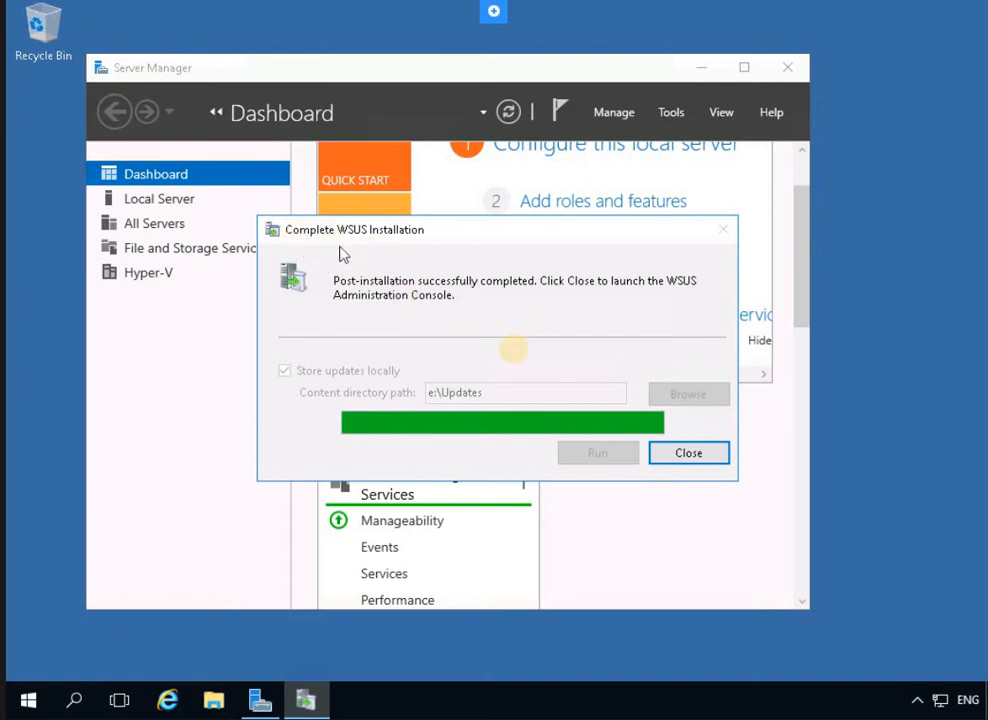
click(706, 455)
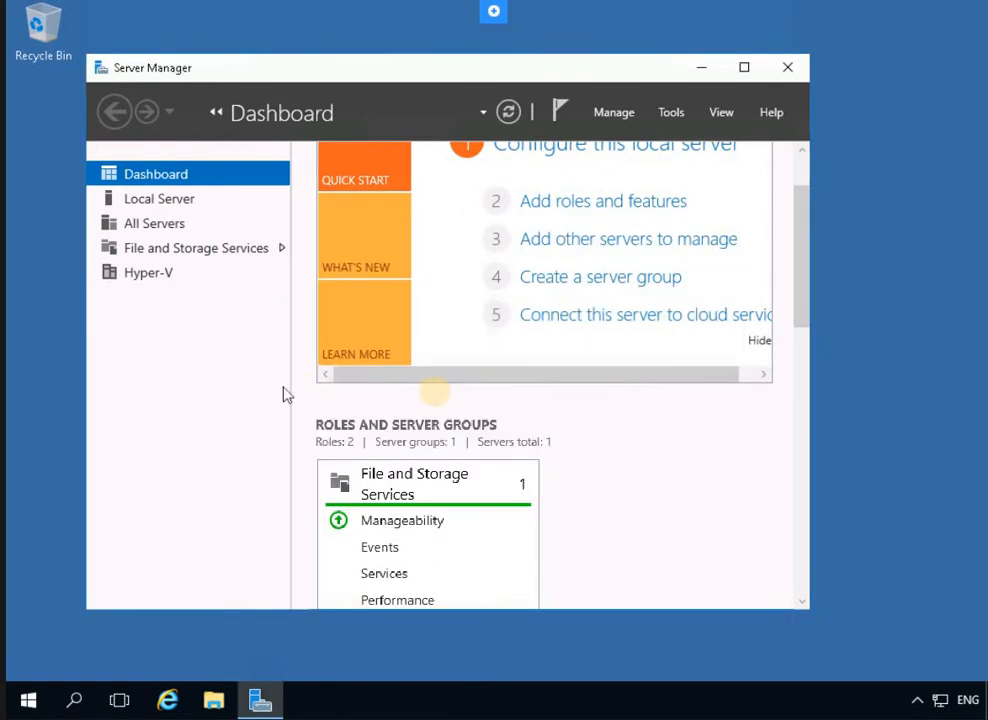
Pass Before You Begin, opt out of the Improvement Program, and continue to Choose Upstream Server
scroll(612, 484, down, 1)
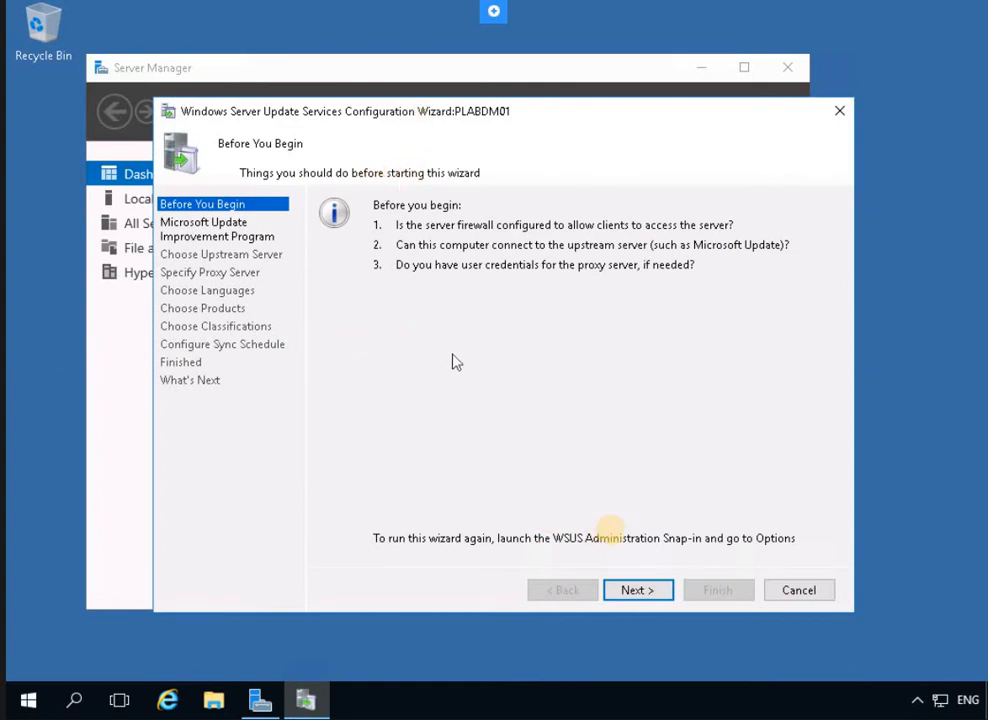
click(634, 589)
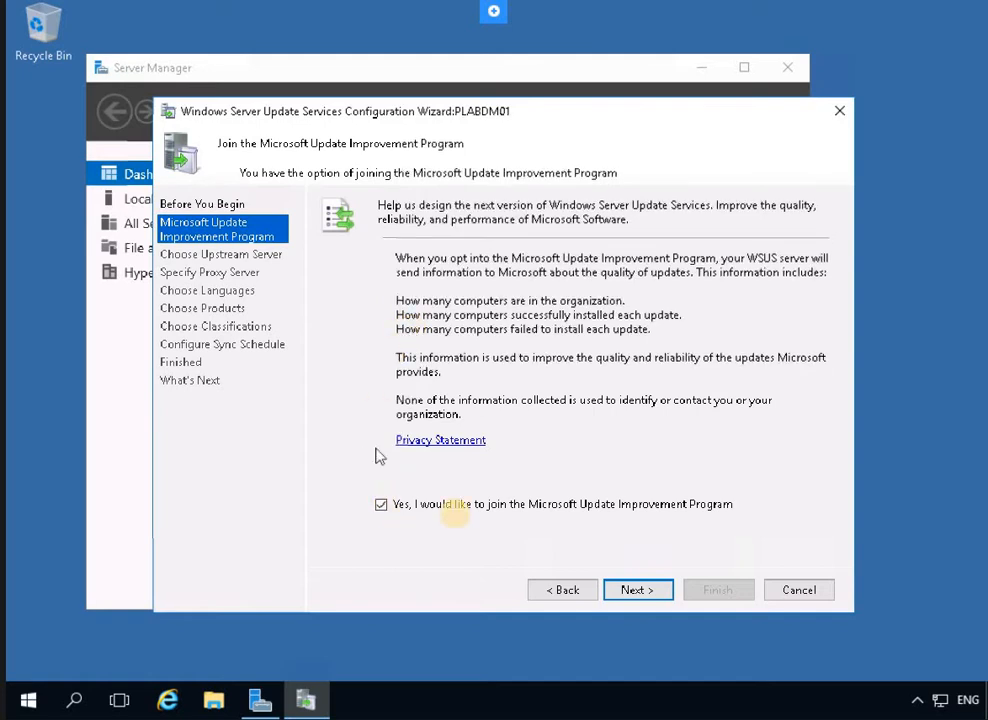
click(381, 506)
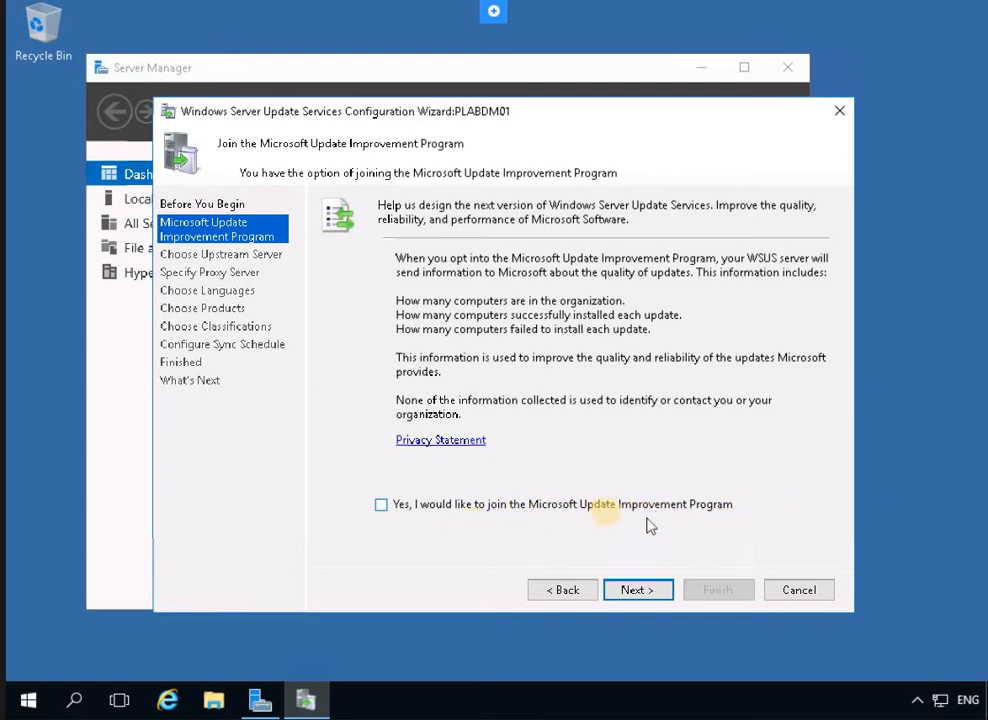
click(638, 589)
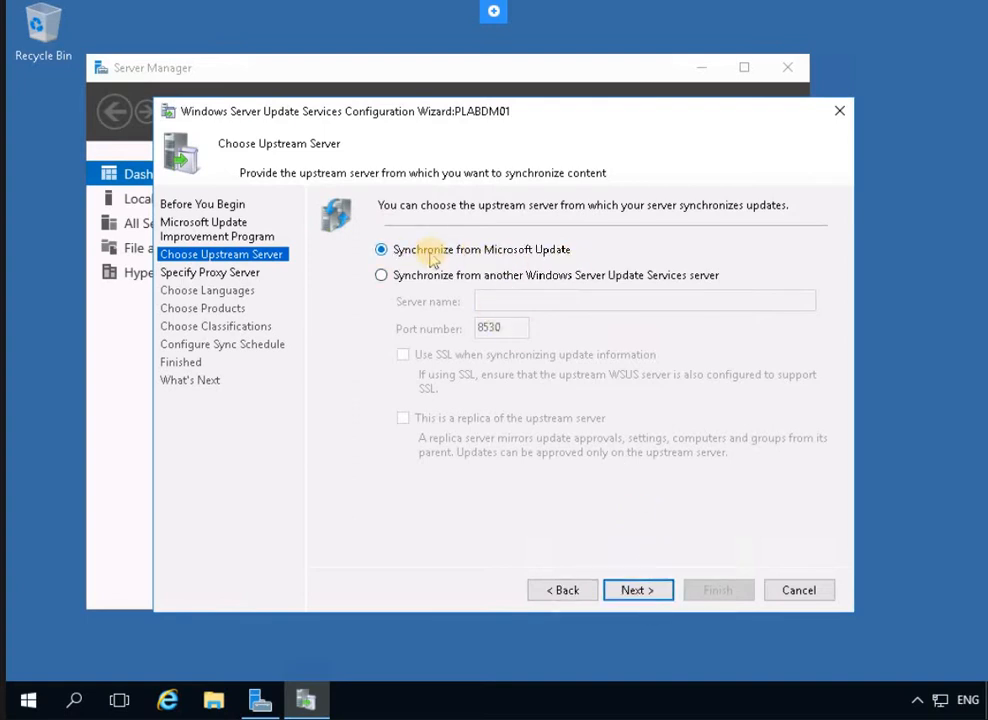
Keep Microsoft Update as upstream and use proxy server 'proxy' on port 8080
click(630, 590)
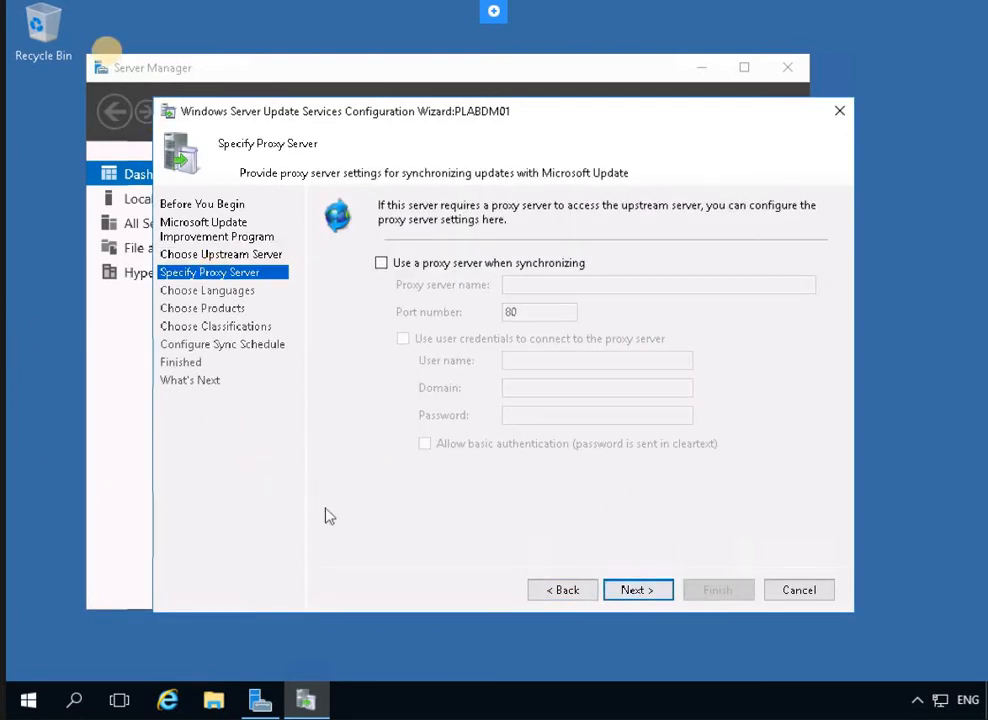
click(381, 264)
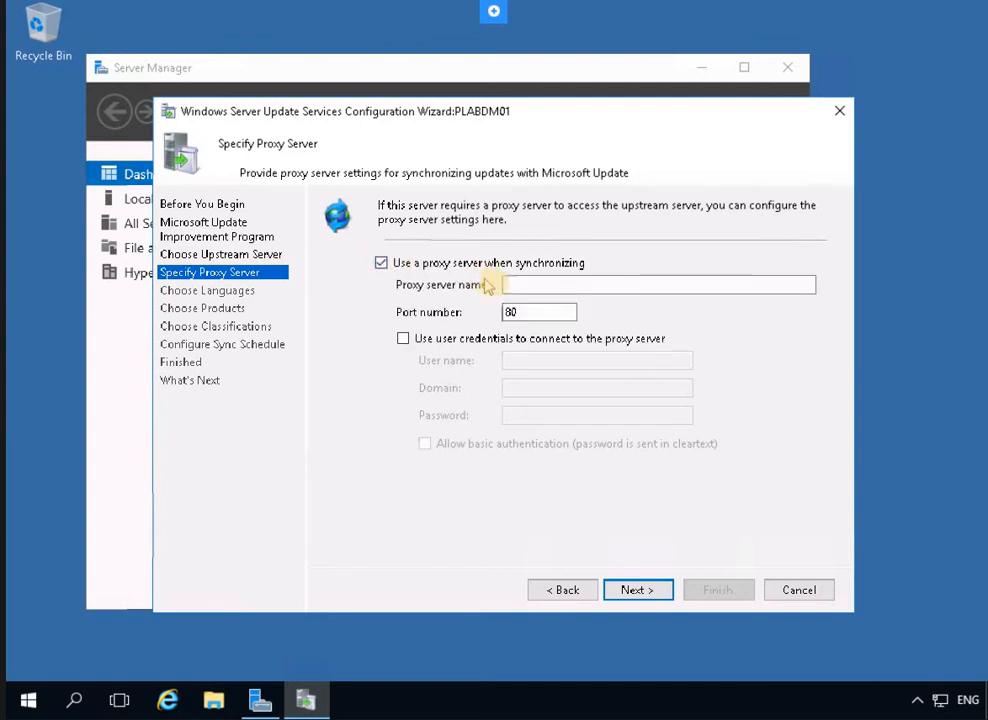
click(525, 285)
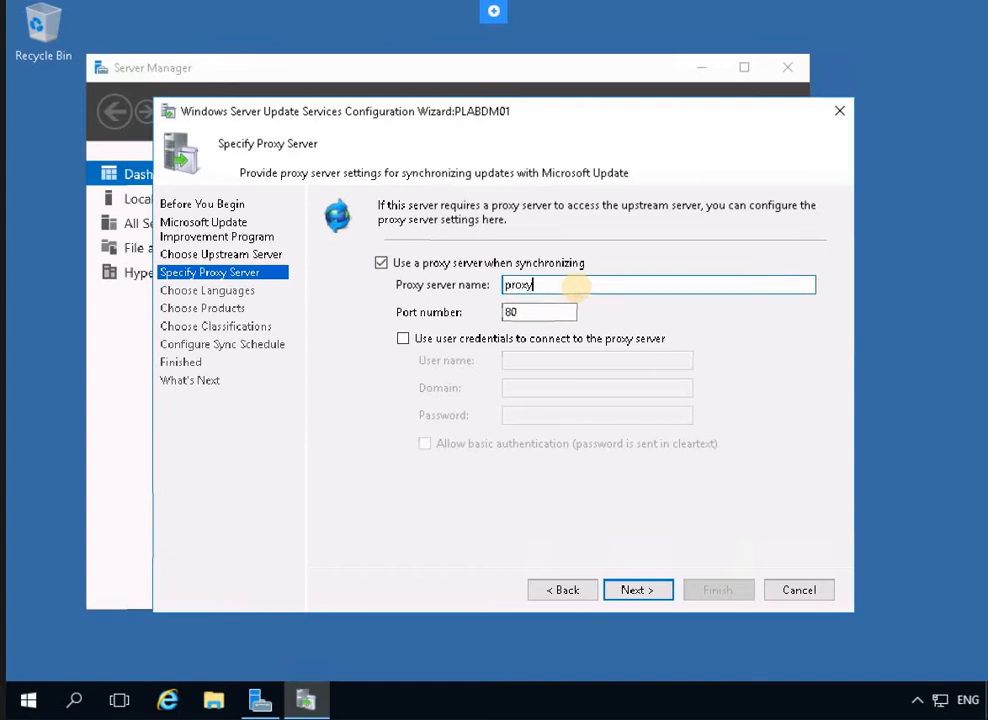
click(570, 317)
text(80)
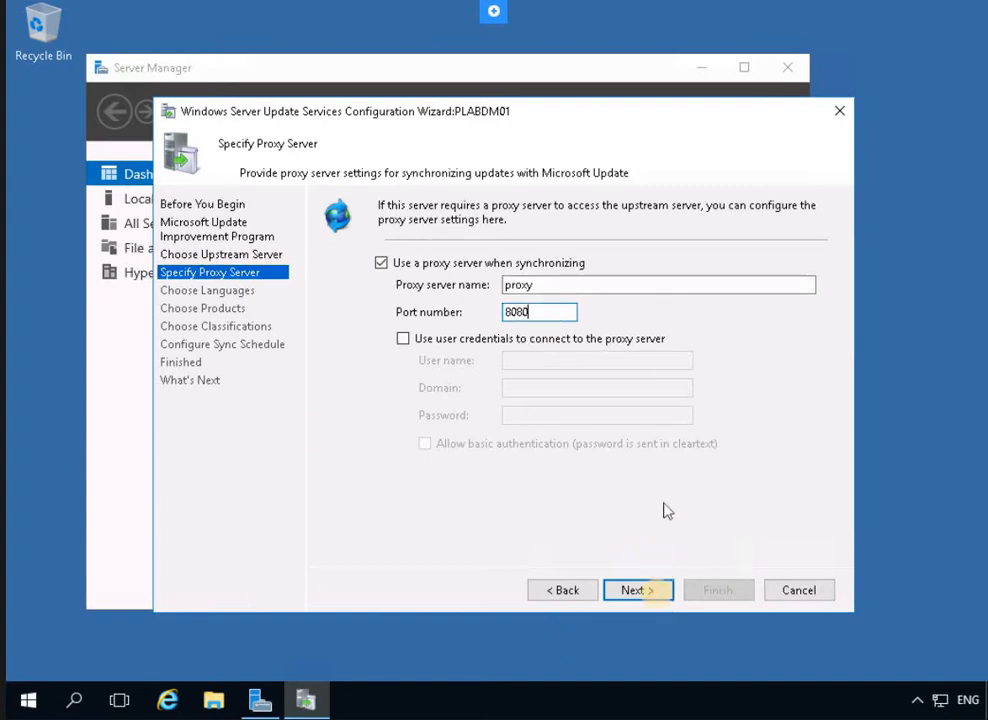
click(657, 593)
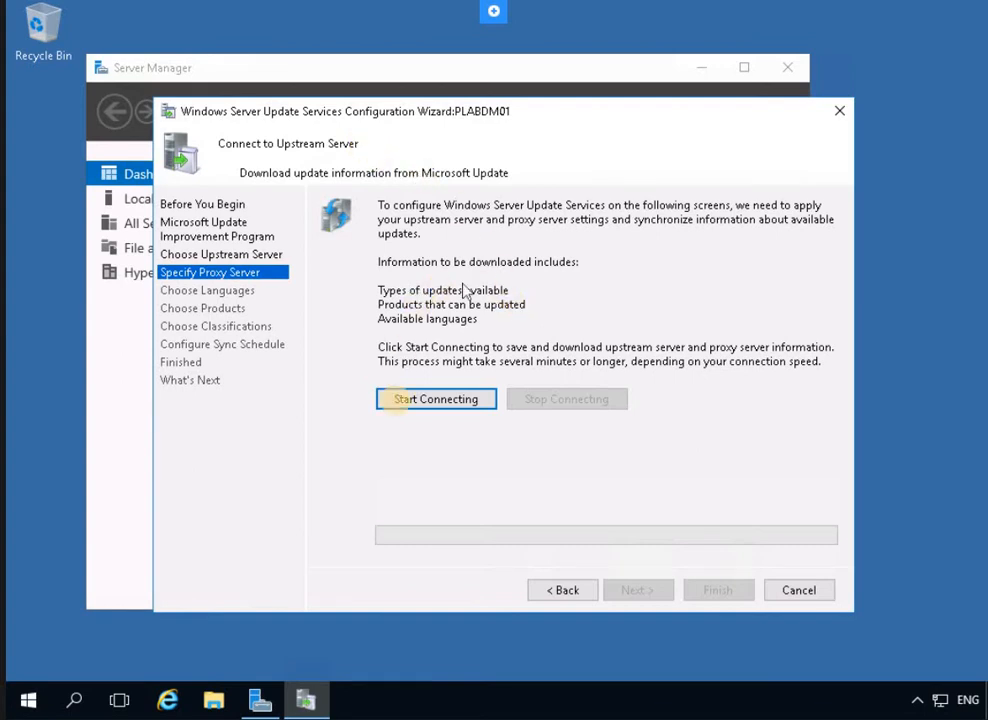
Start connecting to Microsoft Update to download update types, products and languages
click(400, 404)
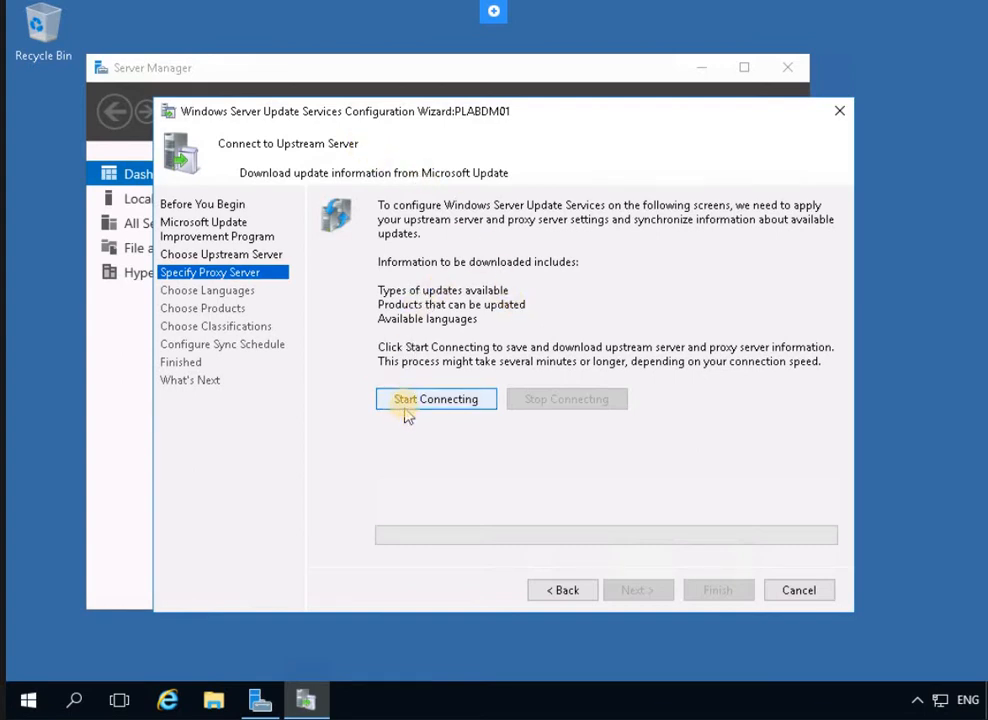
click(405, 405)
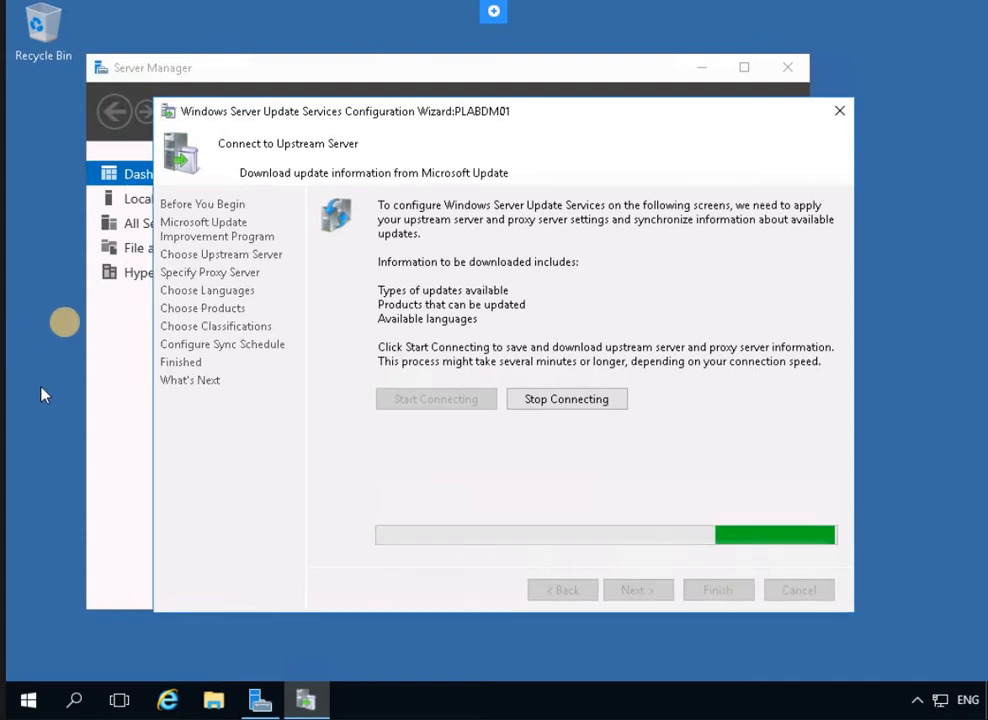
drag(320, 116, 410, 238)
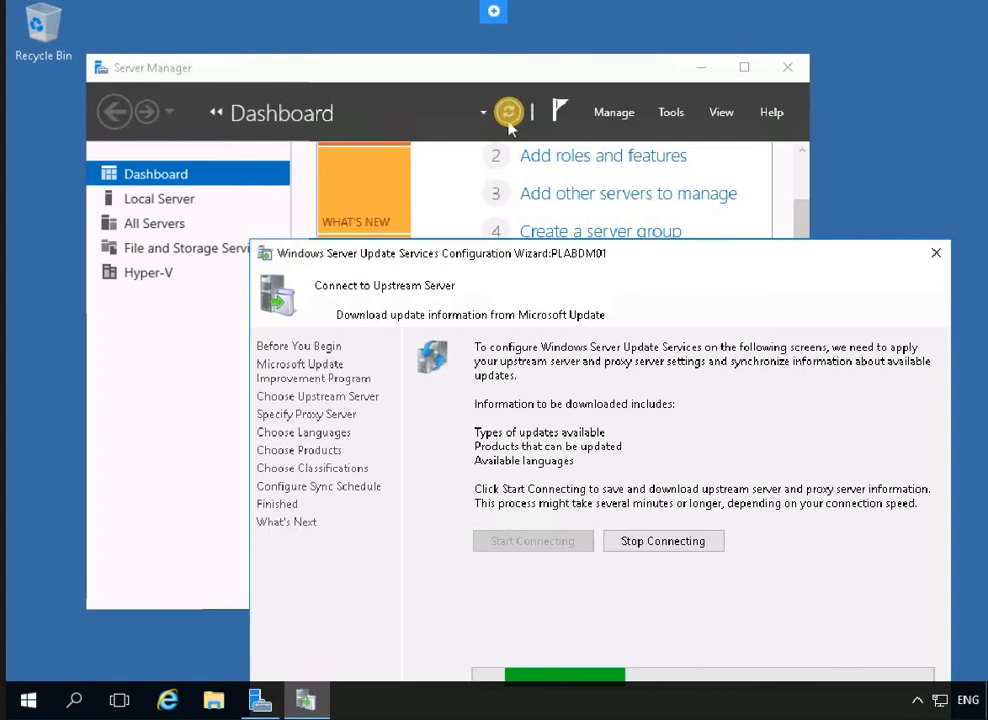
Bring Server Manager forward and check that the dashboard tiles show IIS and WSUS roles
click(509, 112)
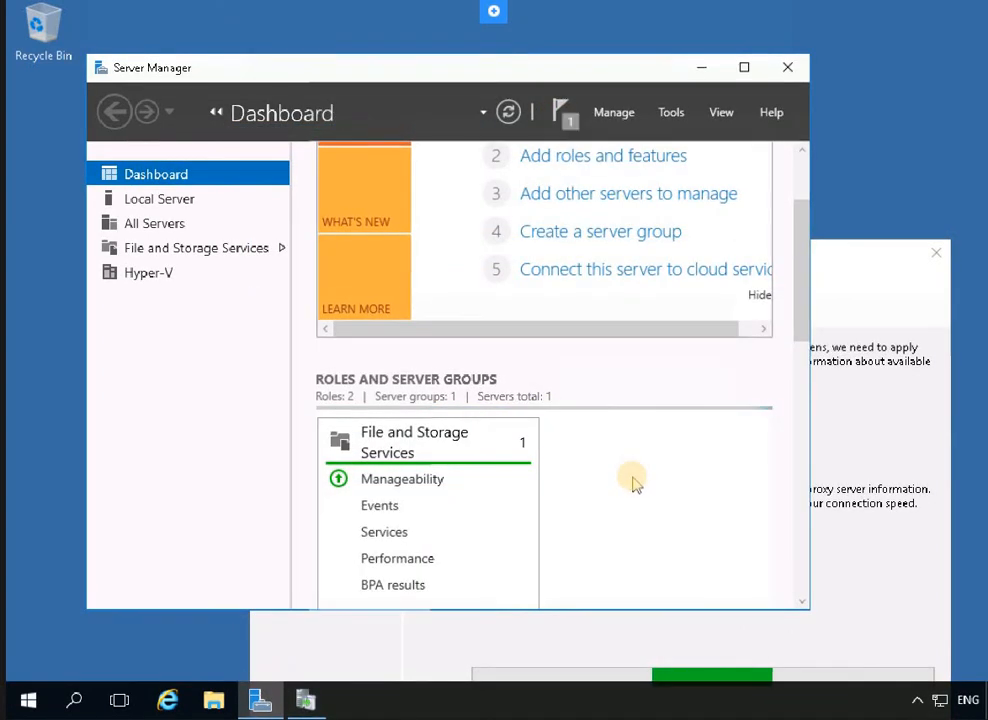
scroll(632, 482, down, 2)
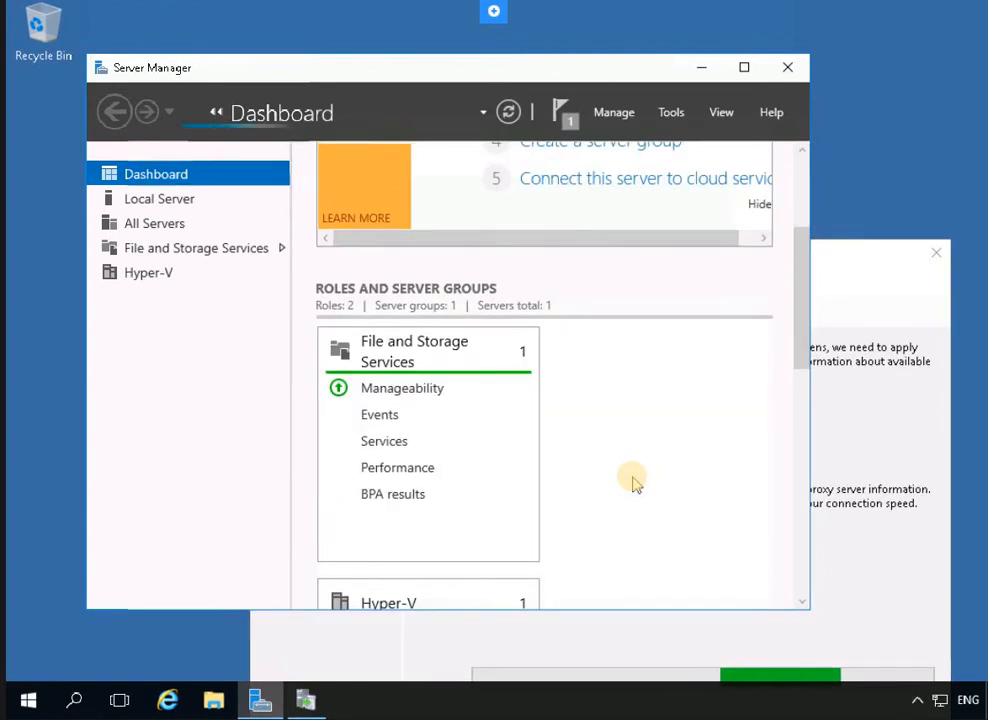
scroll(632, 482, down, 10)
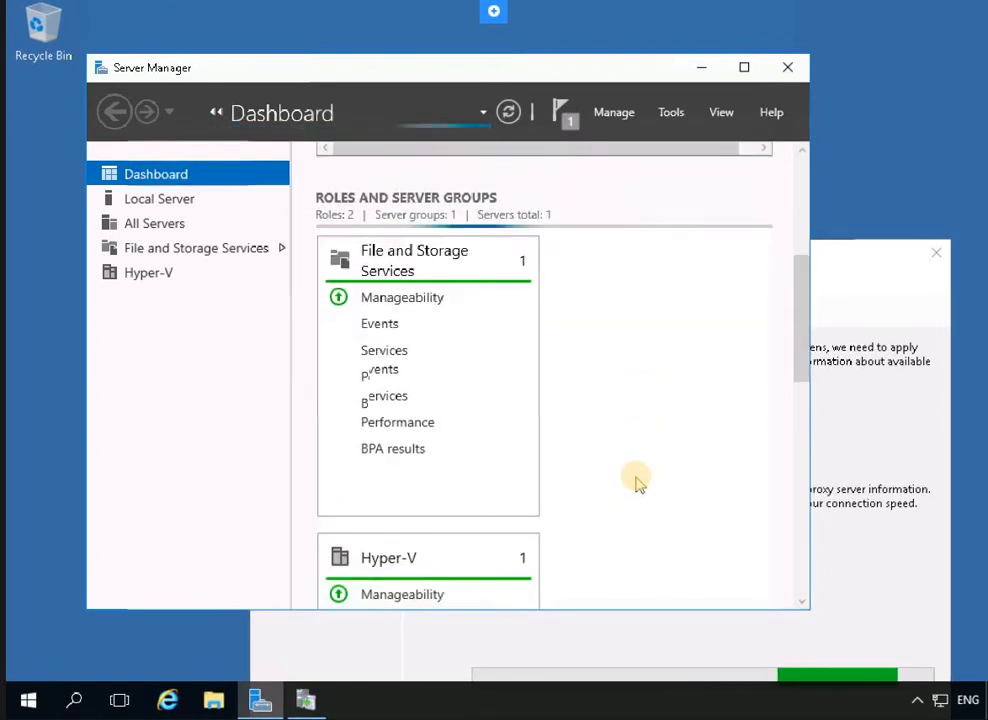
scroll(636, 480, down, 5)
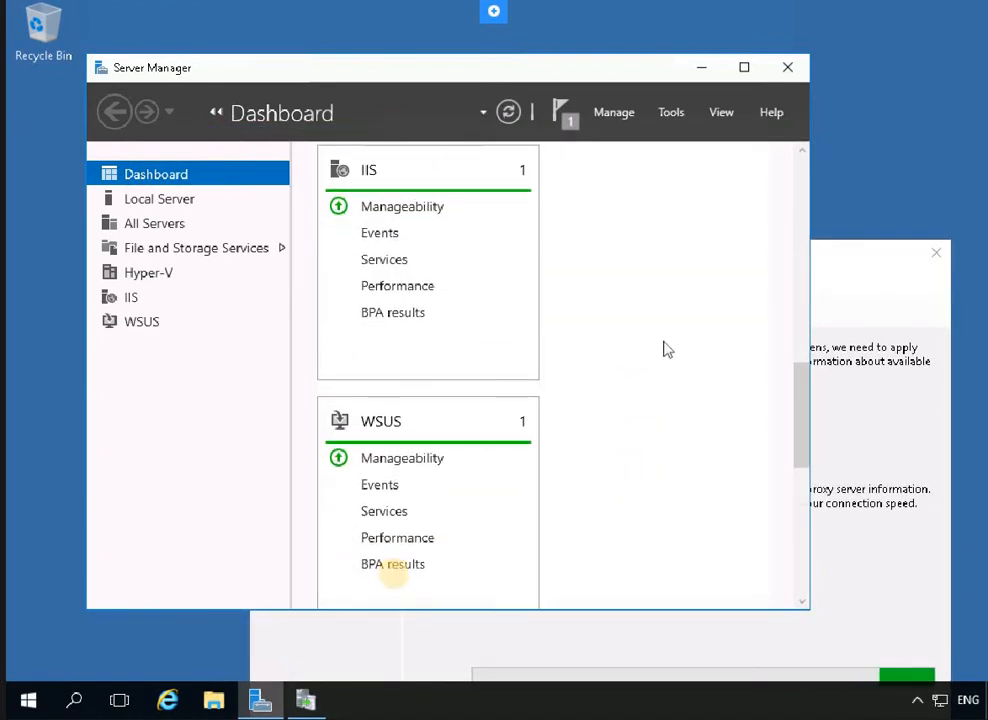
scroll(396, 575, up, 2)
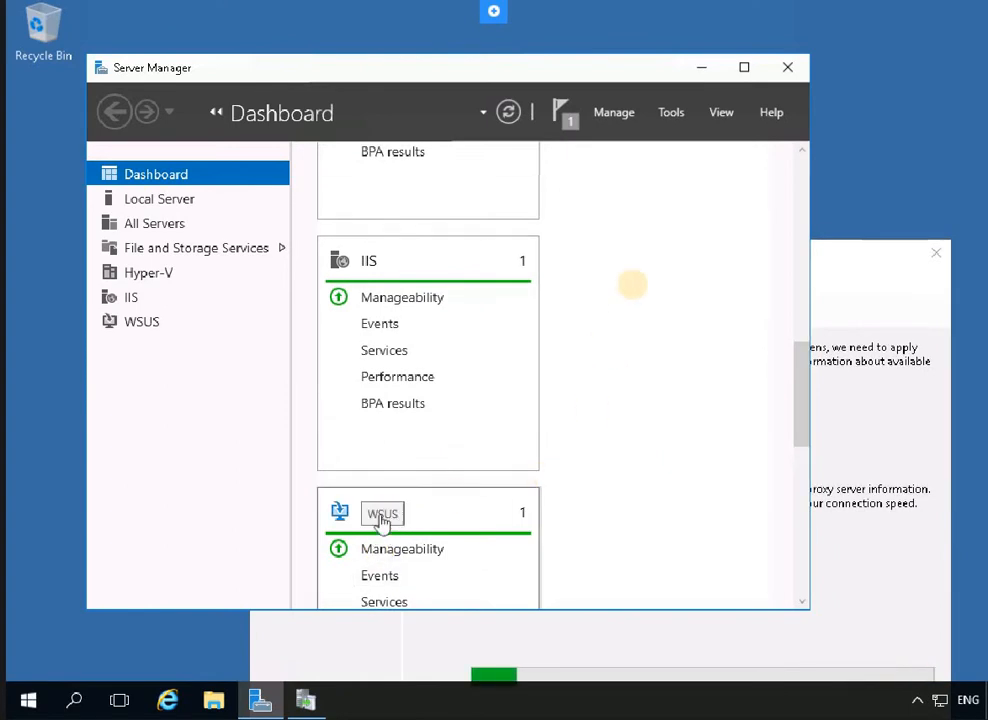
scroll(386, 547, down, 2)
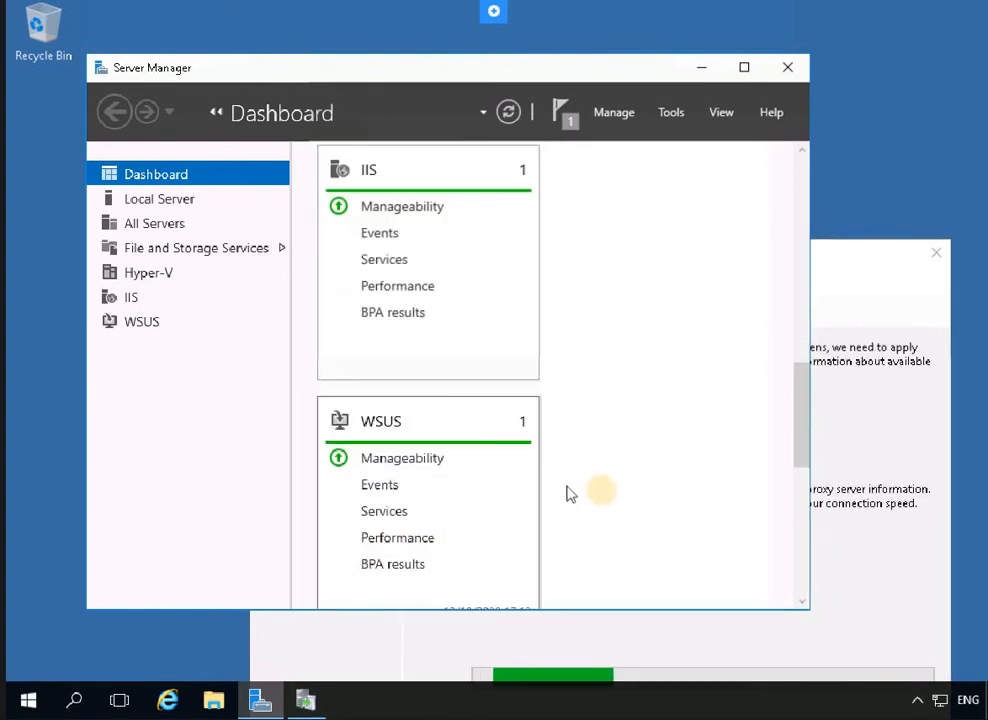
scroll(605, 499, down, 5)
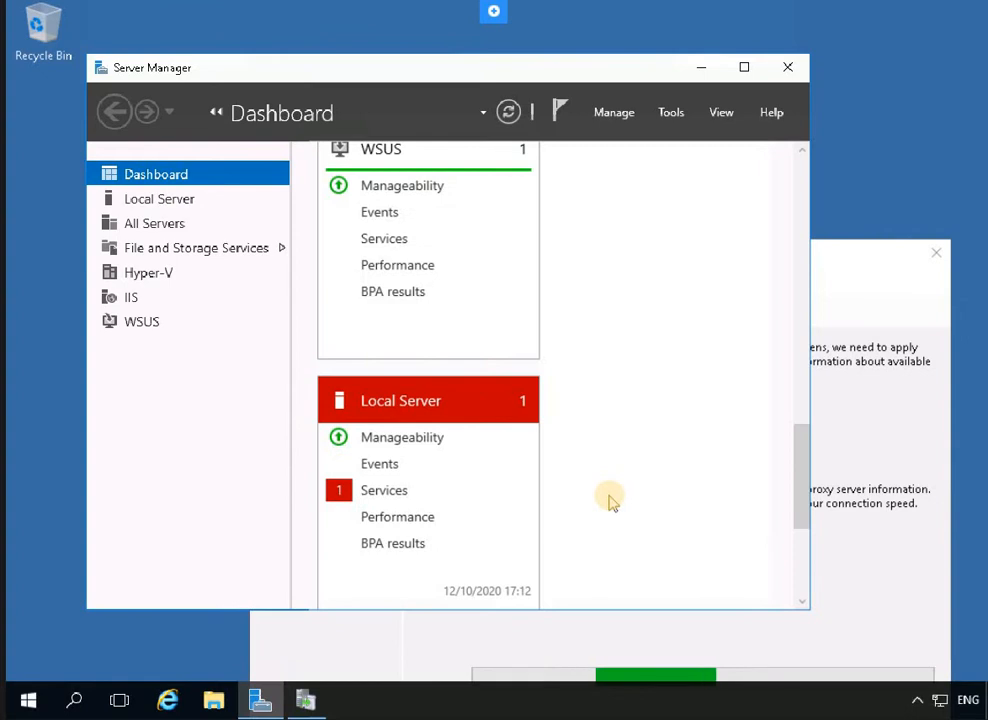
scroll(612, 500, down, 6)
scroll(625, 498, up, 4)
View the WSUS role page in Server Manager, then return to the connecting wizard
click(743, 67)
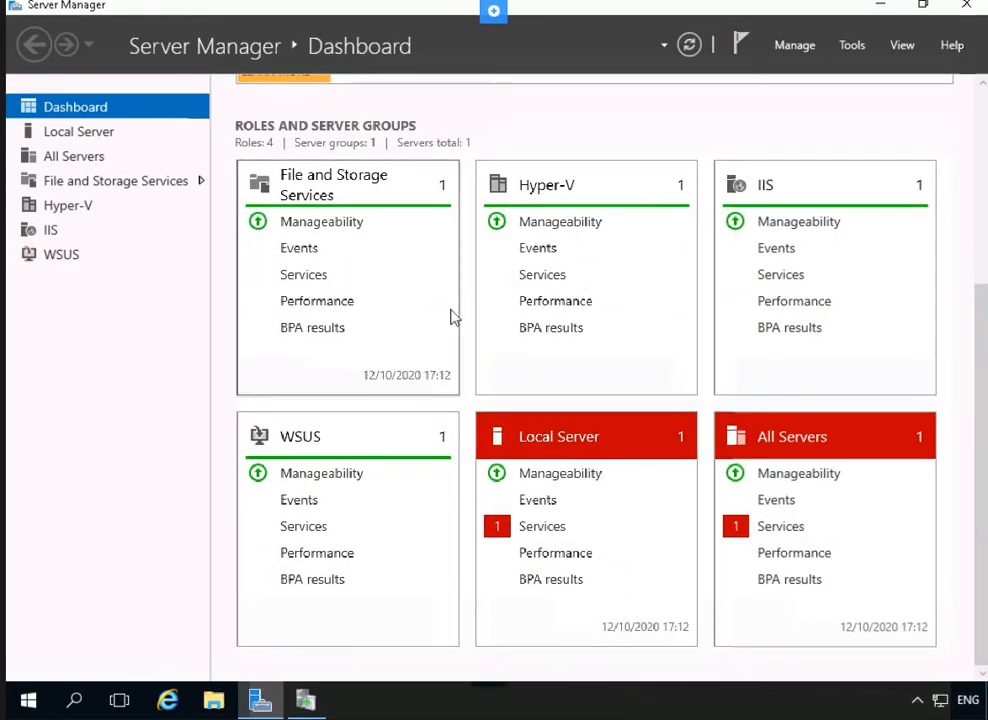
click(72, 256)
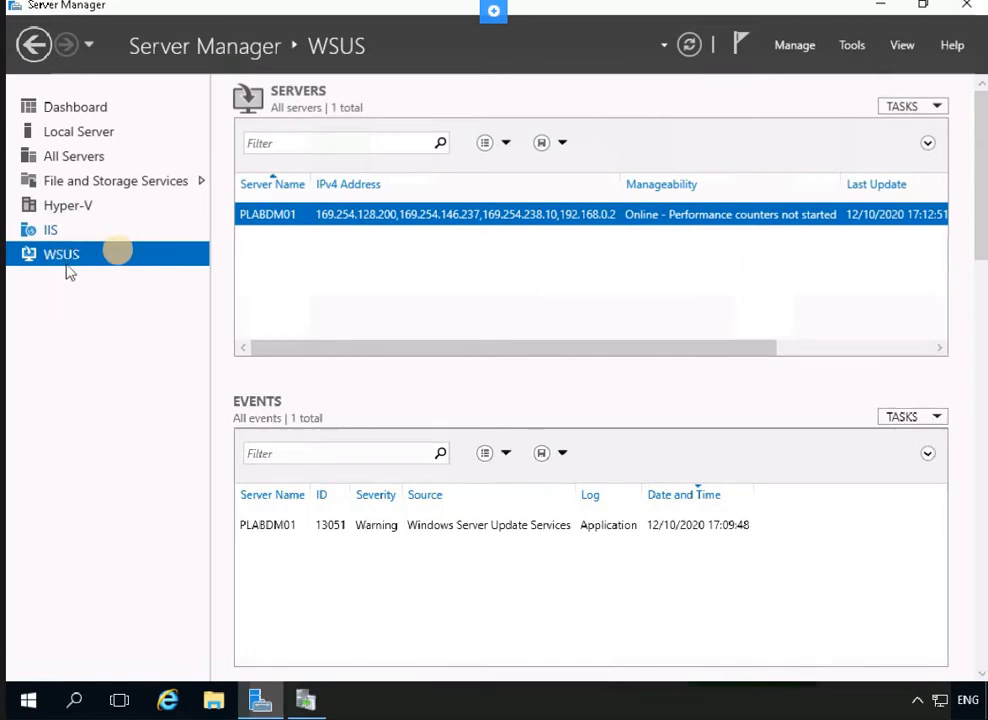
click(882, 8)
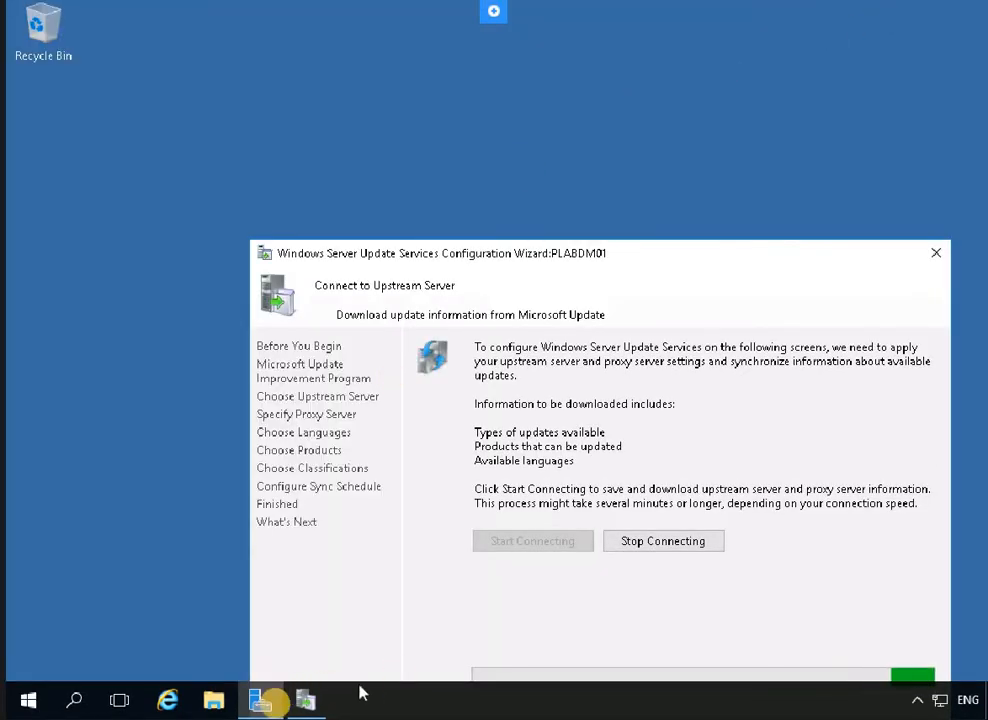
click(270, 704)
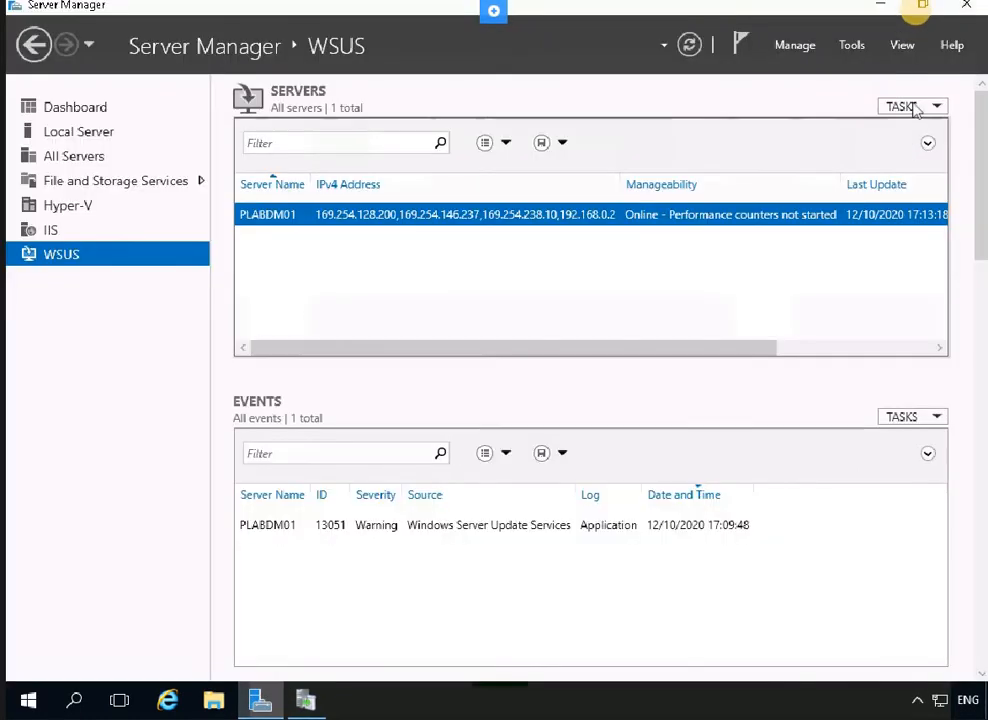
click(922, 8)
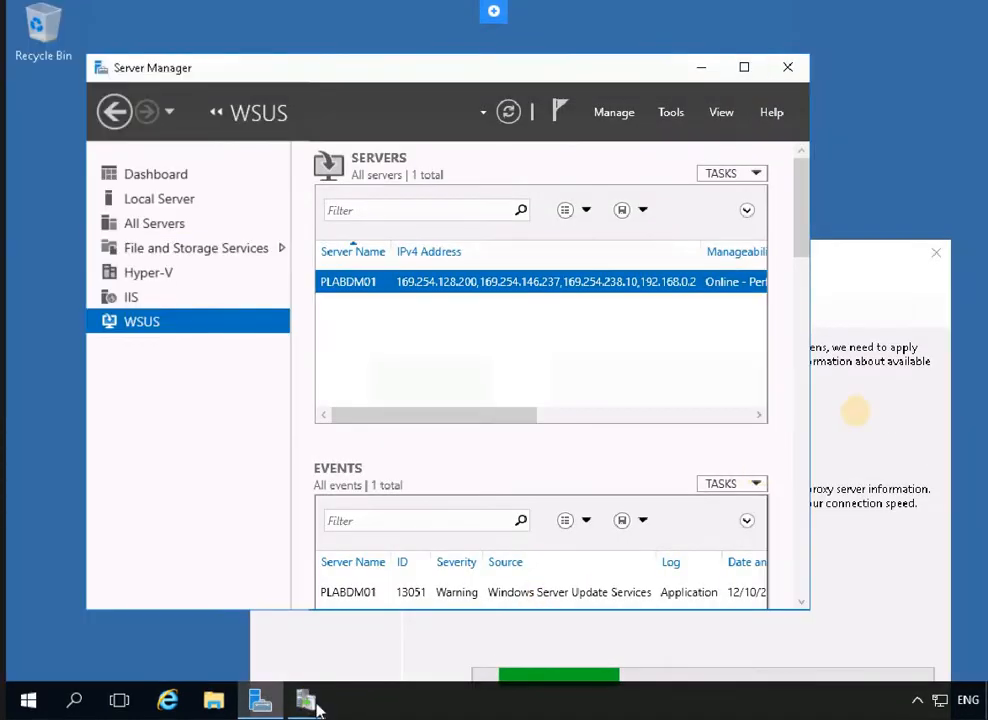
click(890, 416)
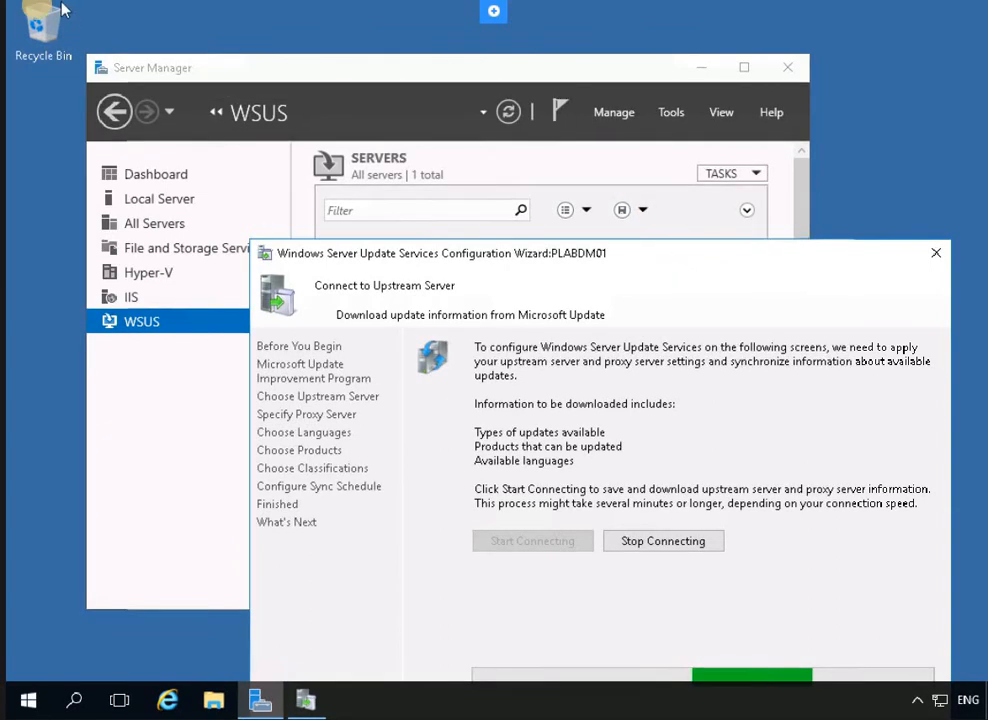
Let the upstream download finish and continue to the Choose Languages page
drag(660, 253, 543, 155)
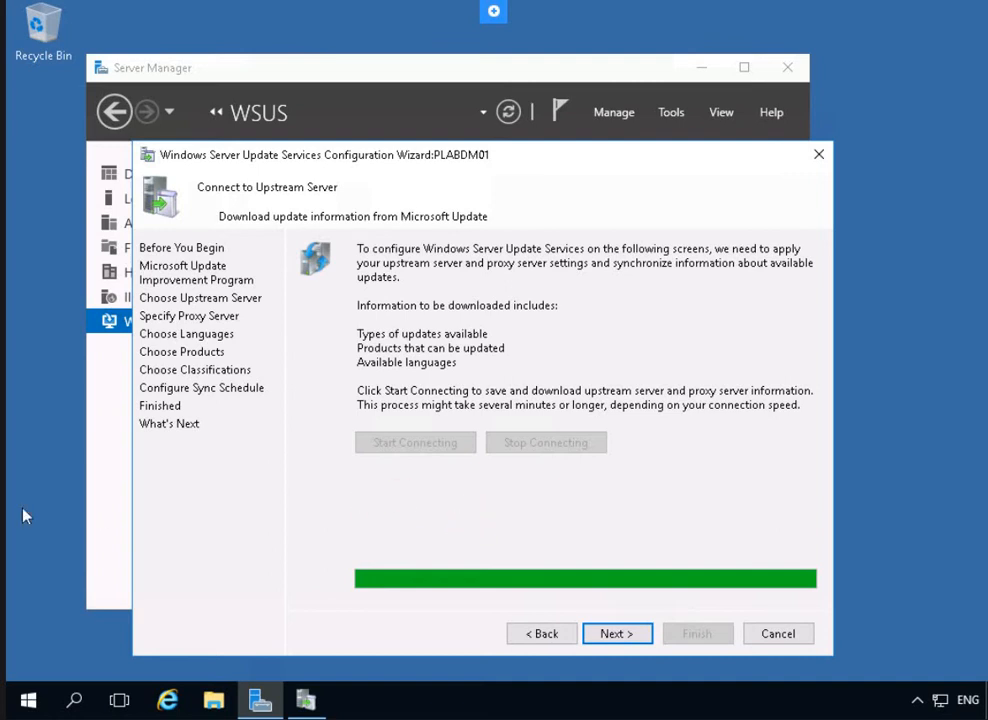
click(638, 633)
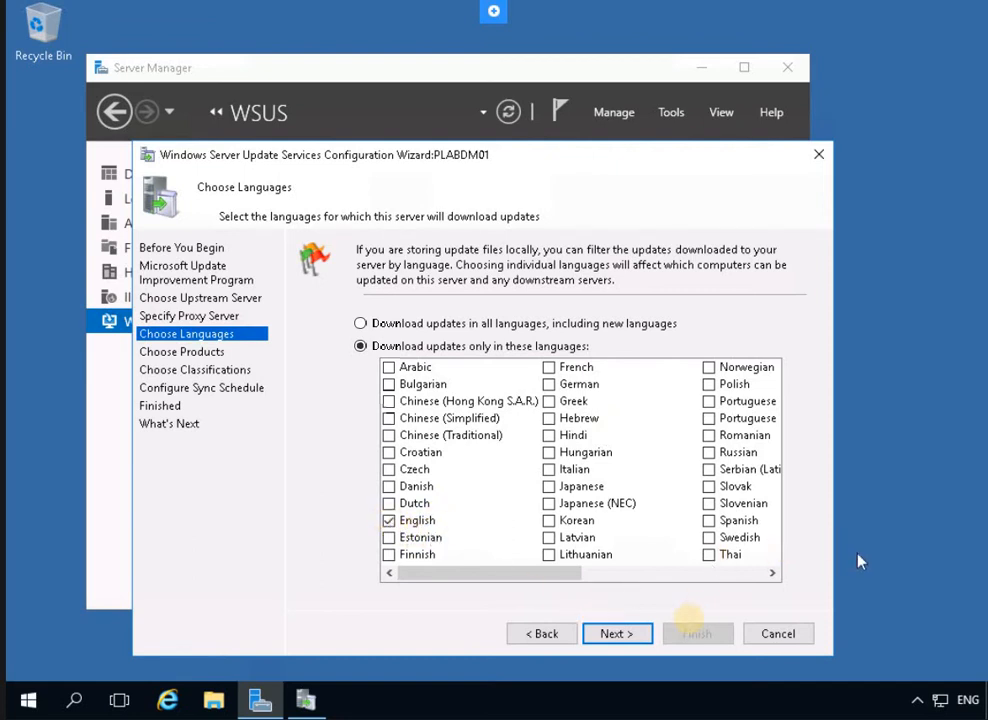
Accept English as the only update language and continue to Choose Products
click(622, 636)
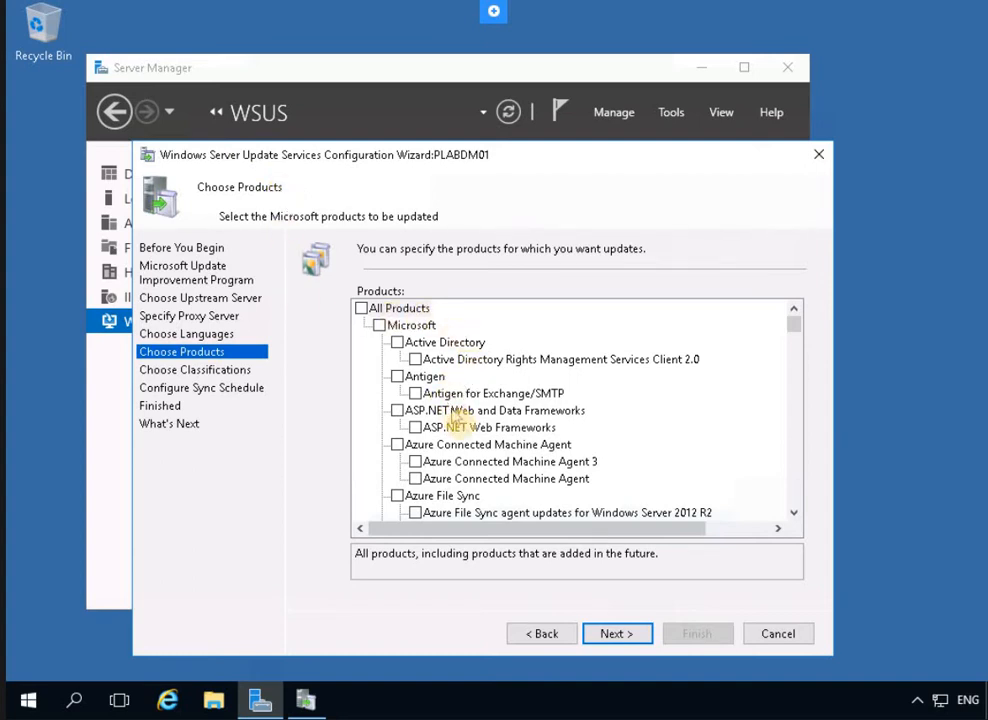
scroll(513, 444, down, 2)
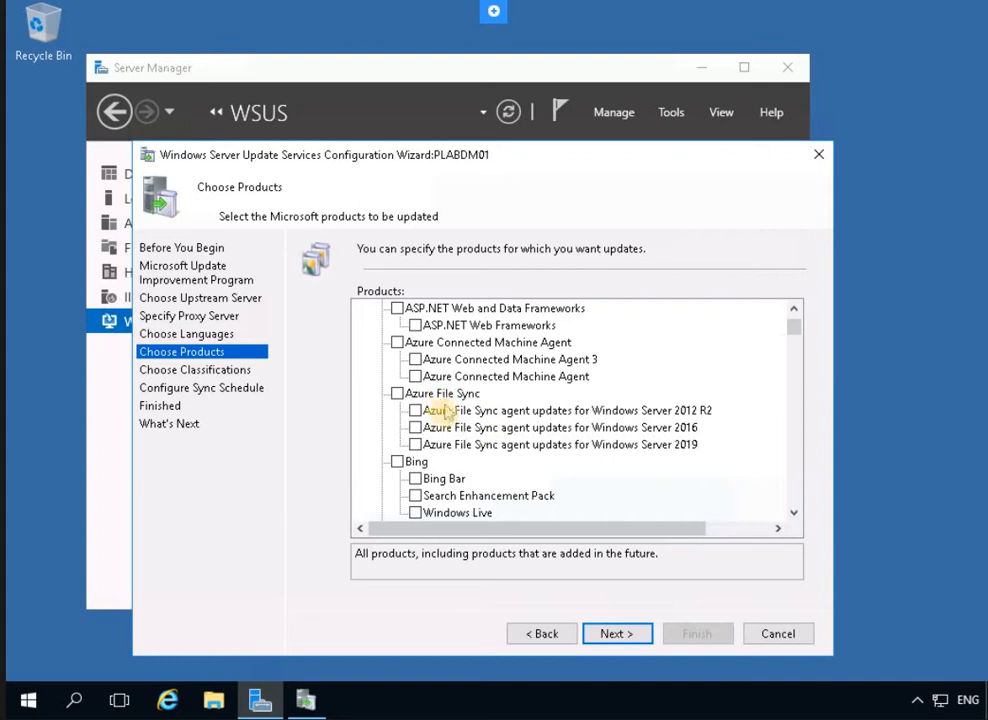
scroll(445, 437, down, 2)
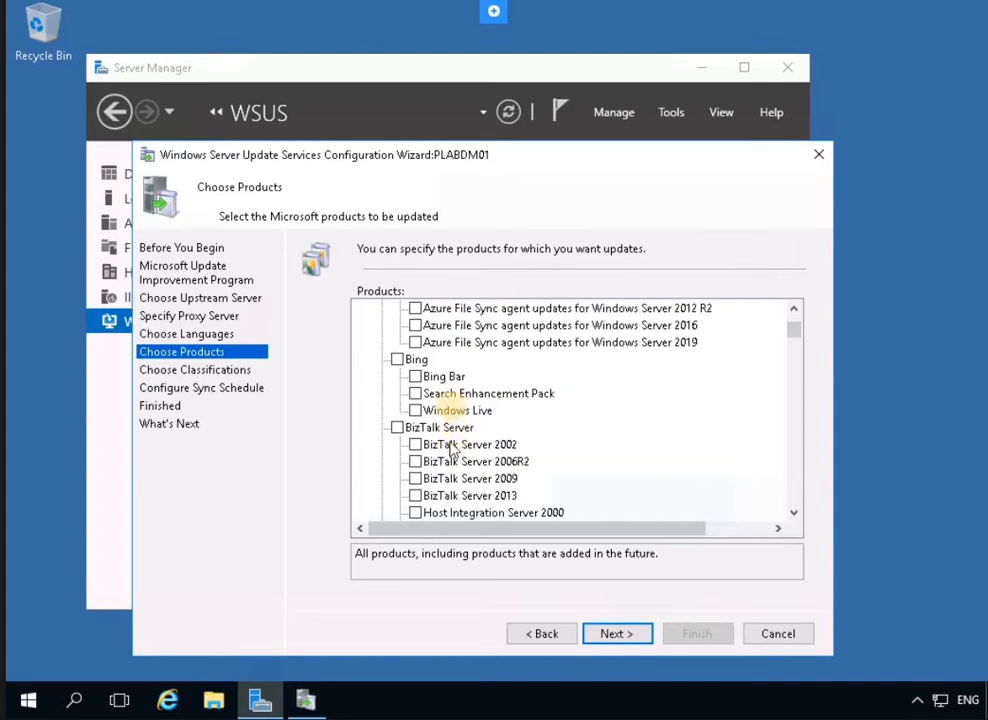
scroll(438, 430, down, 5)
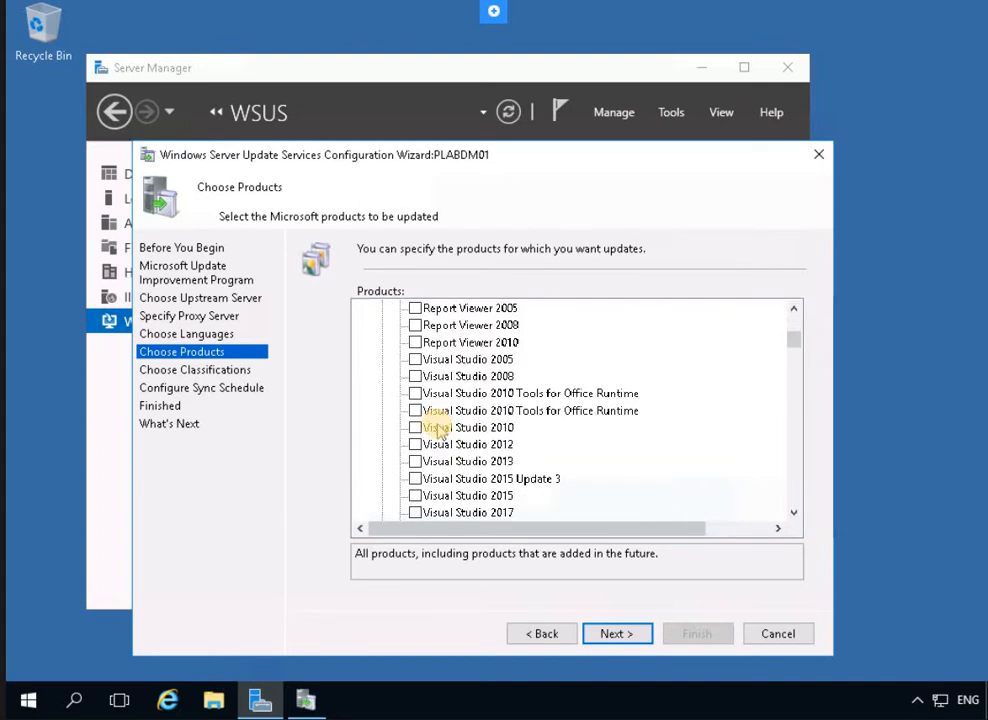
scroll(440, 427, up, 1)
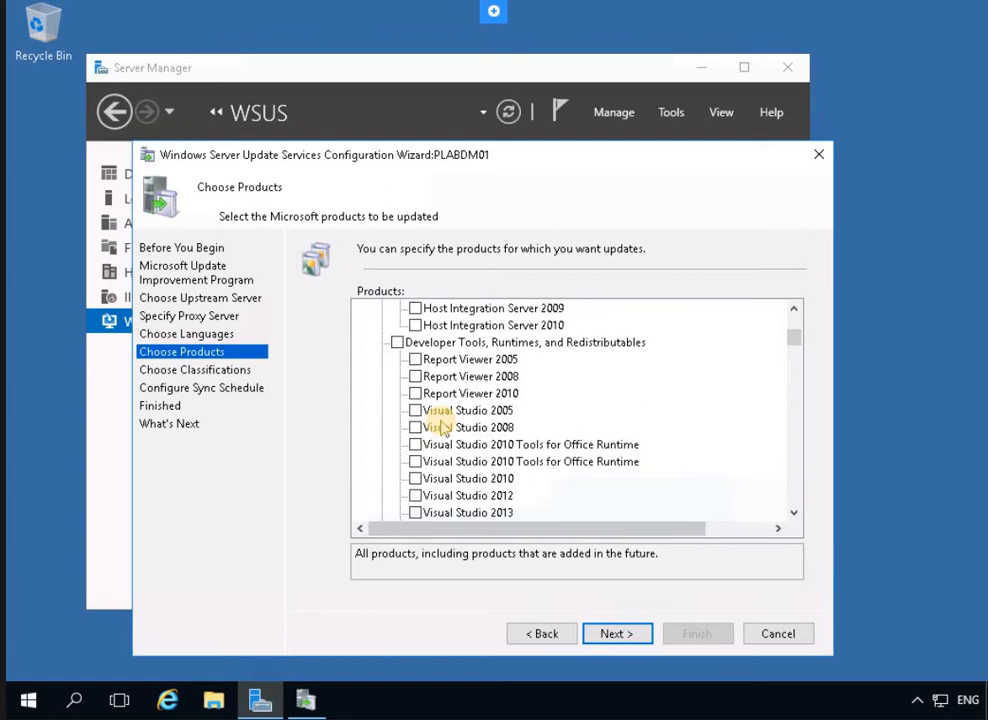
scroll(441, 427, down, 12)
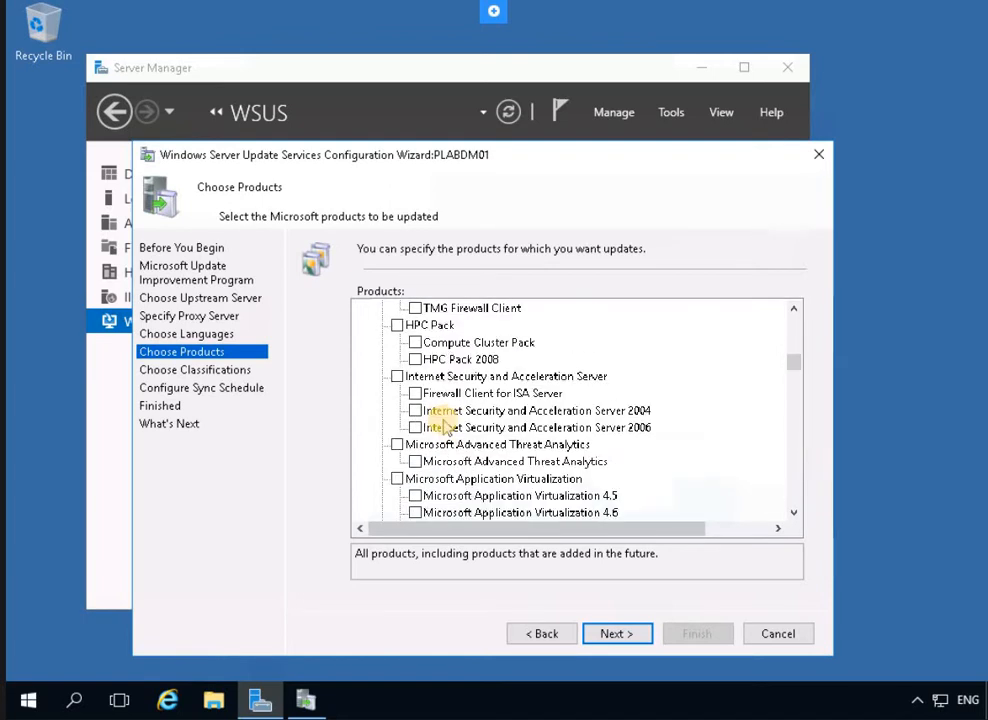
scroll(444, 427, down, 4)
click(452, 413)
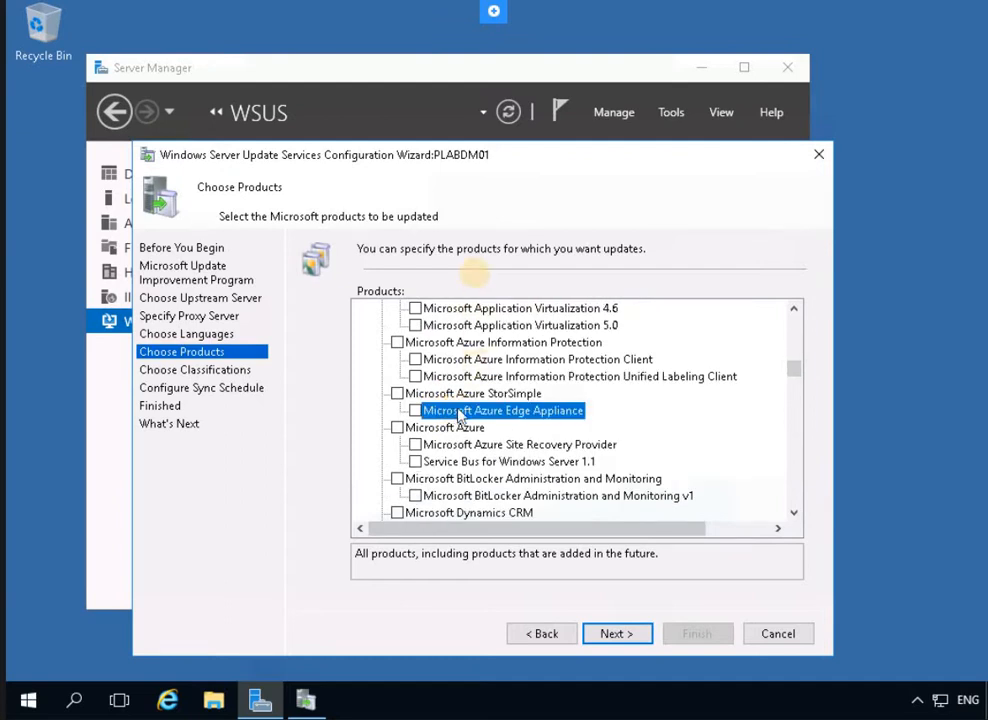
key(w)
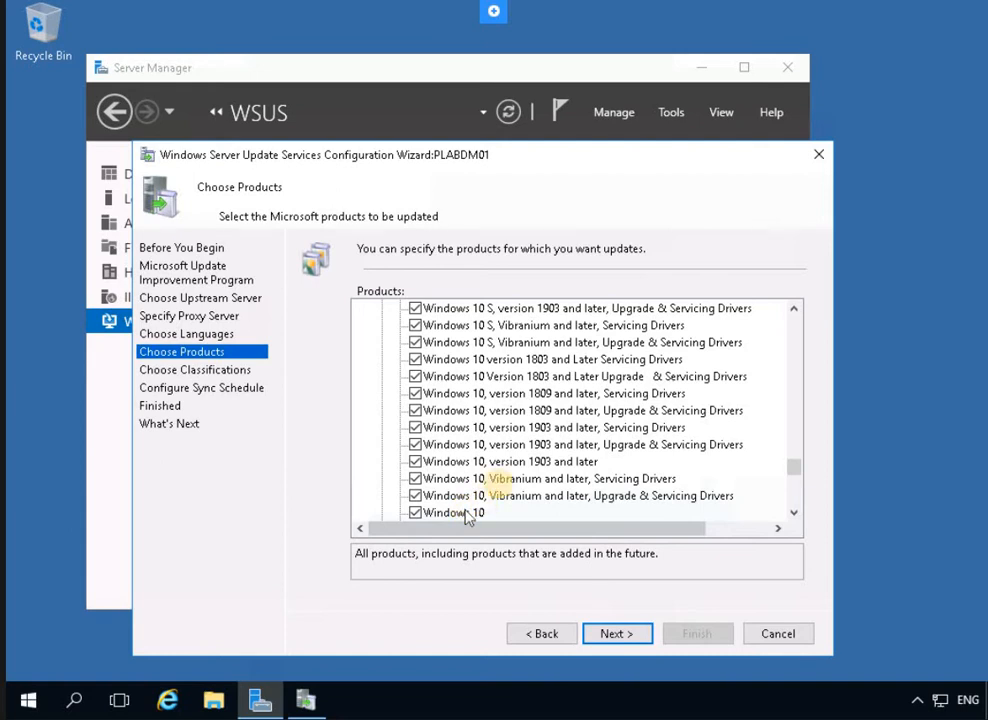
scroll(502, 482, down, 3)
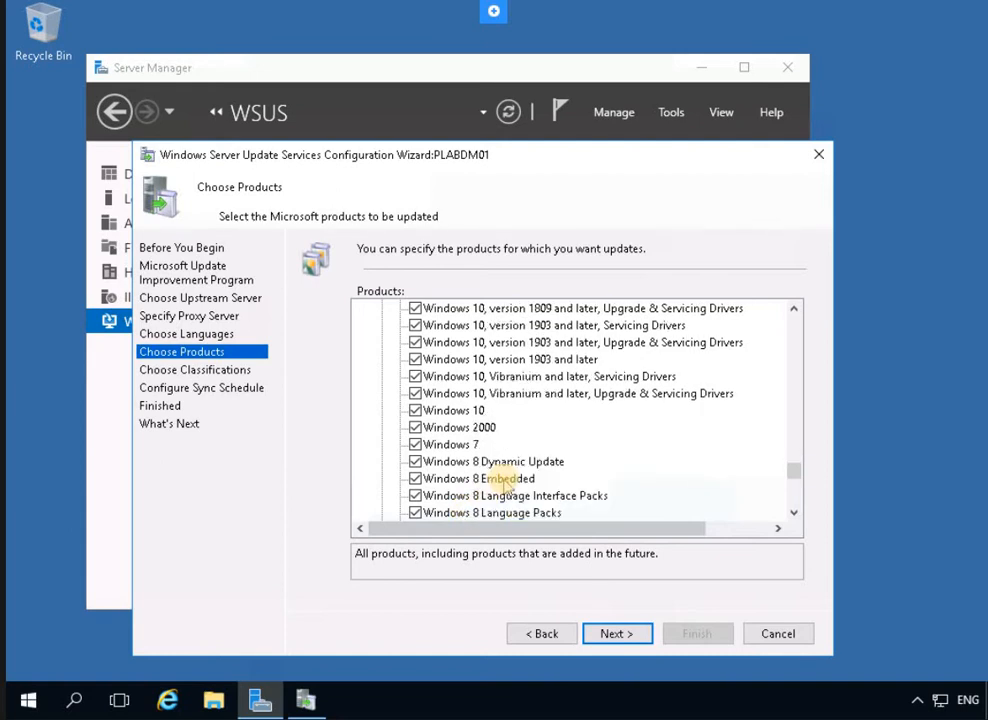
scroll(505, 485, down, 2)
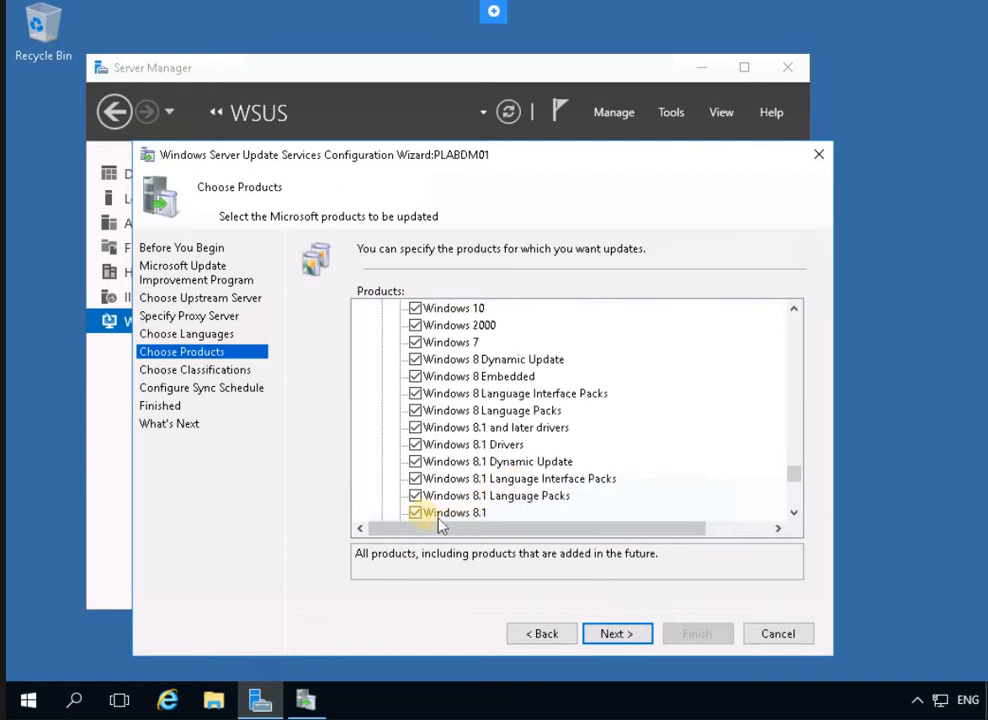
Limit classifications to Critical Updates by clearing Definition Updates, Security Updates and Upgrades
click(622, 636)
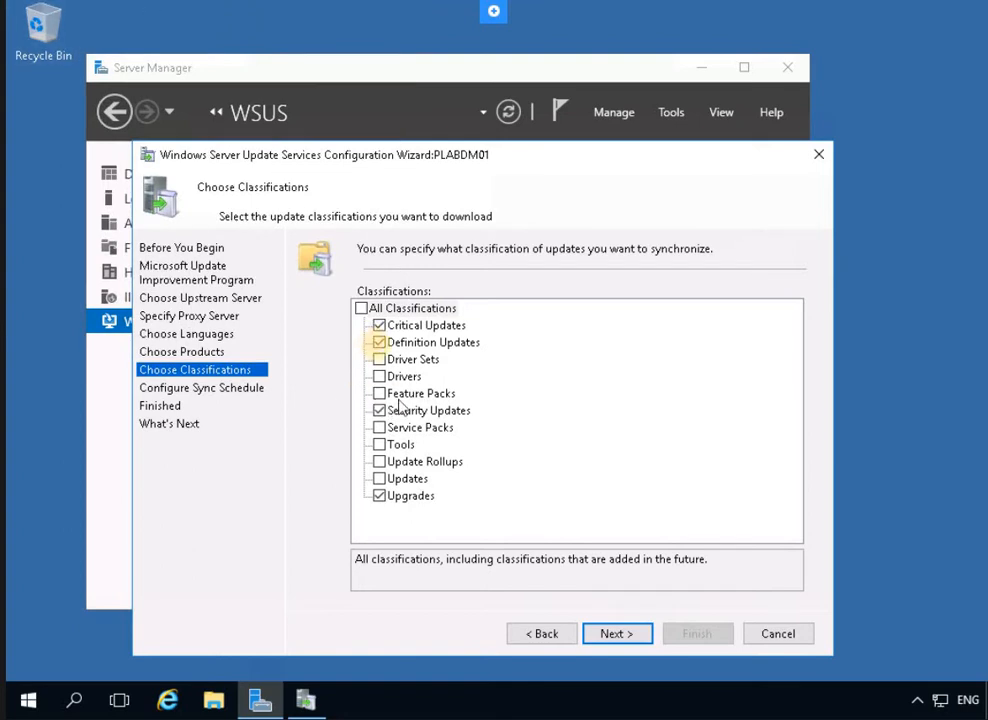
click(379, 344)
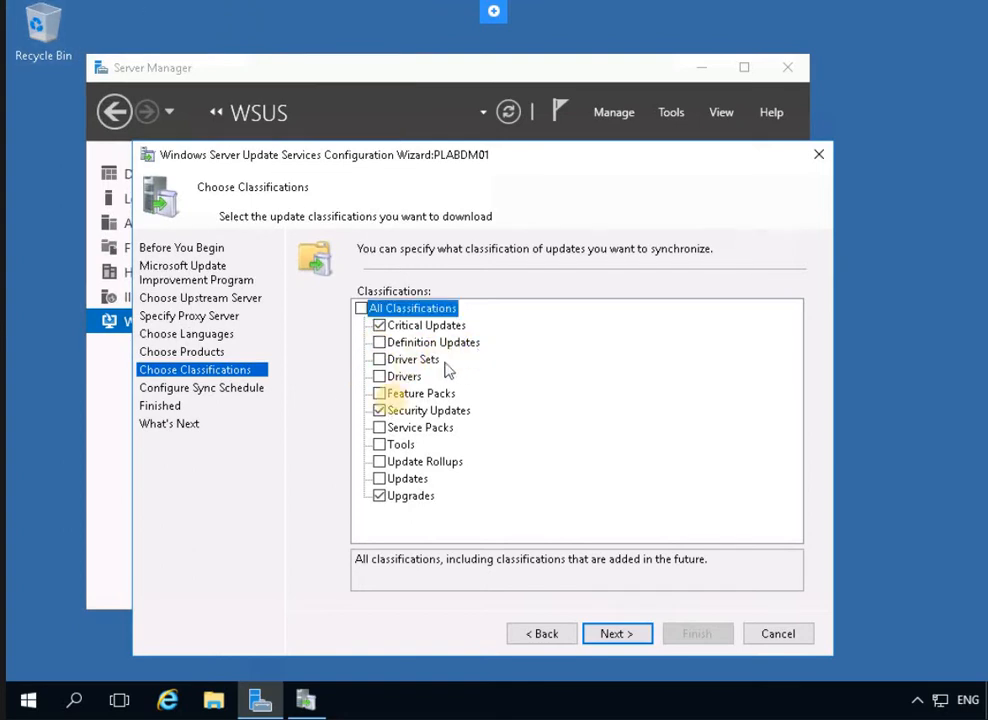
click(381, 410)
click(380, 496)
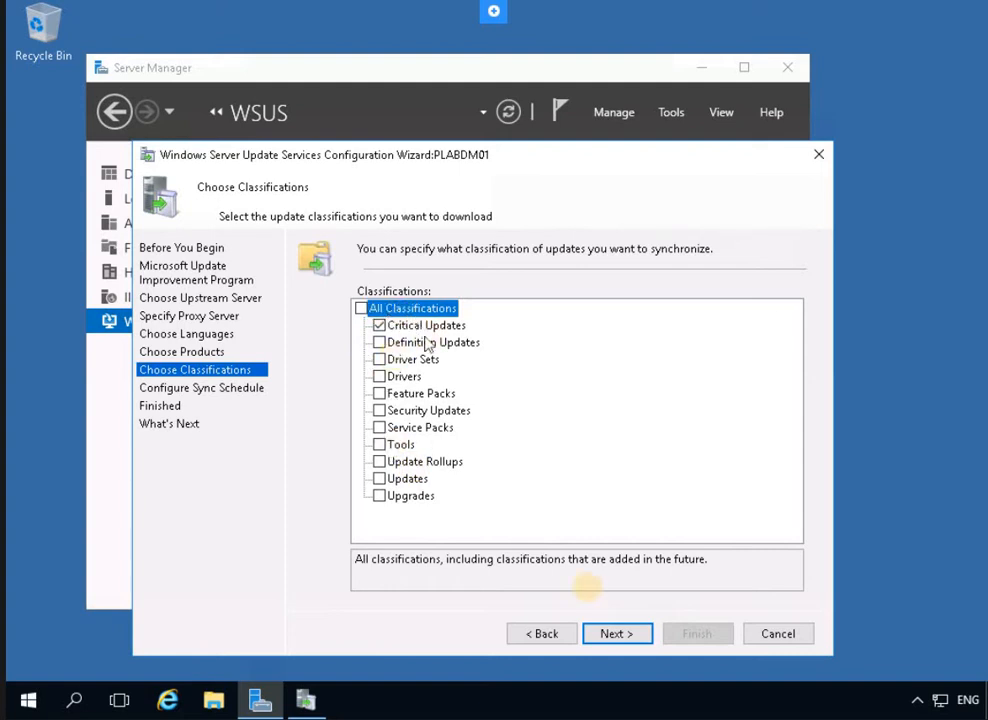
click(617, 634)
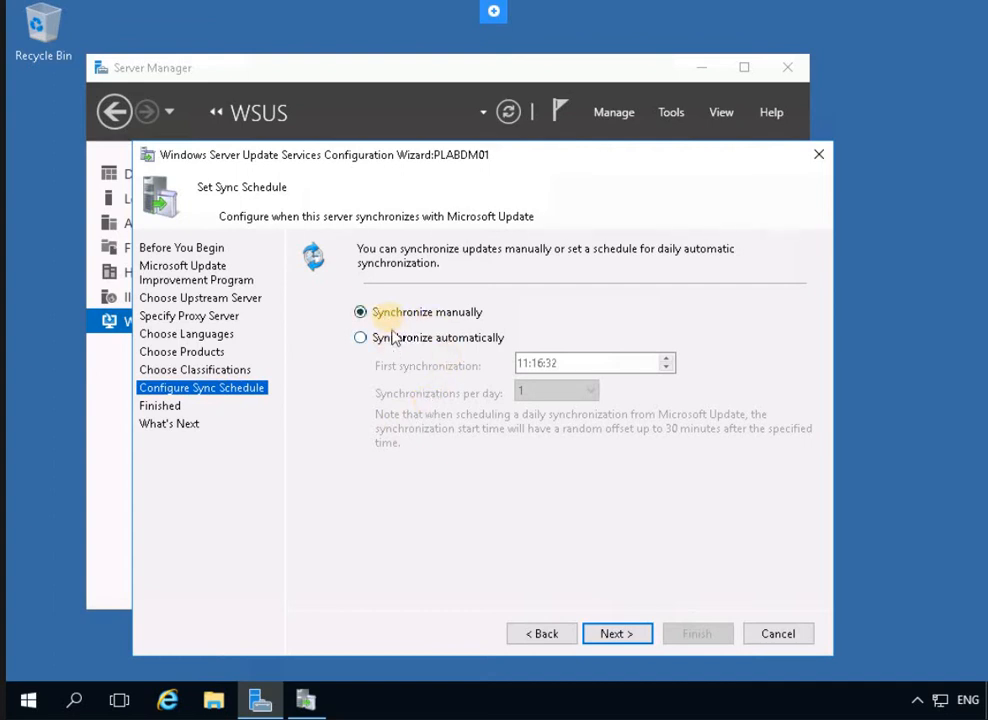
Keep manual syncing, enable Begin initial synchronization, and finish the wizard
click(618, 634)
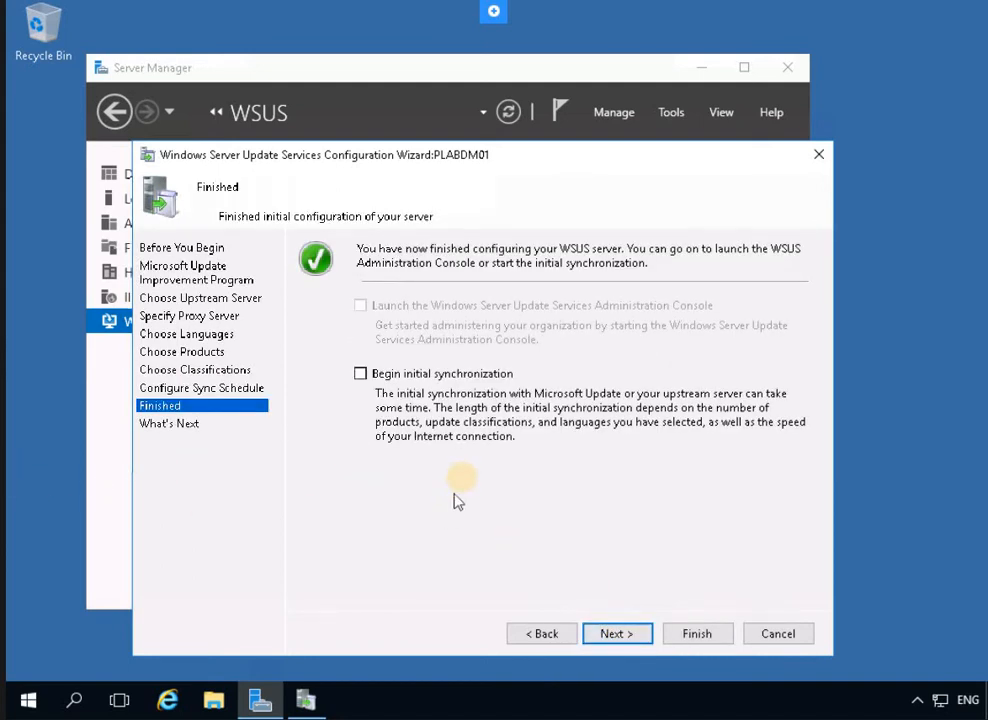
click(361, 376)
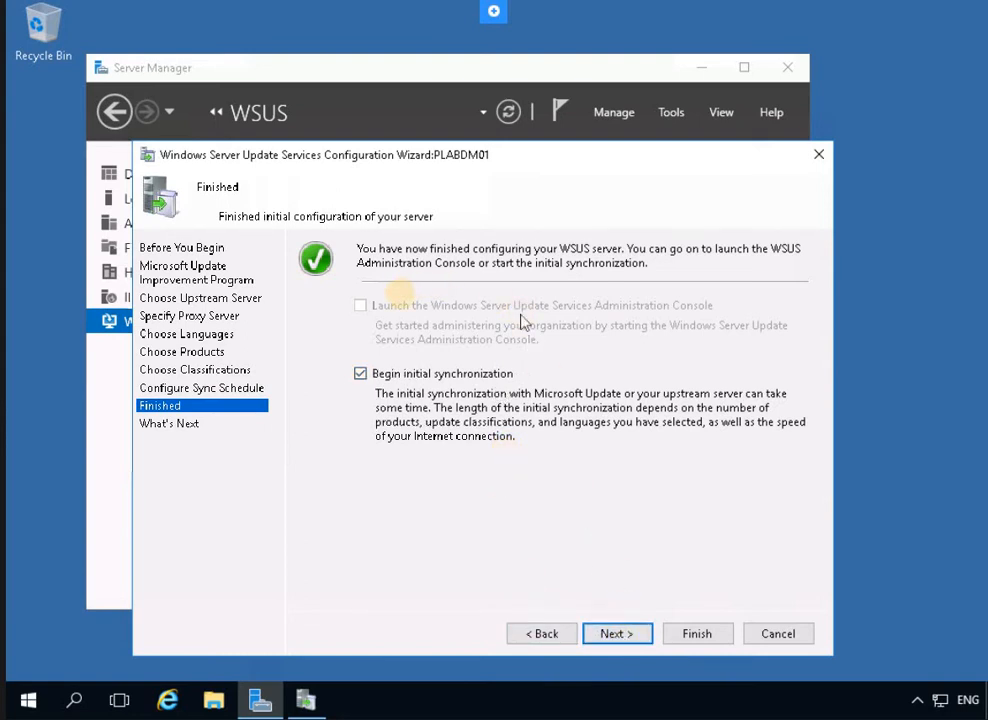
click(614, 632)
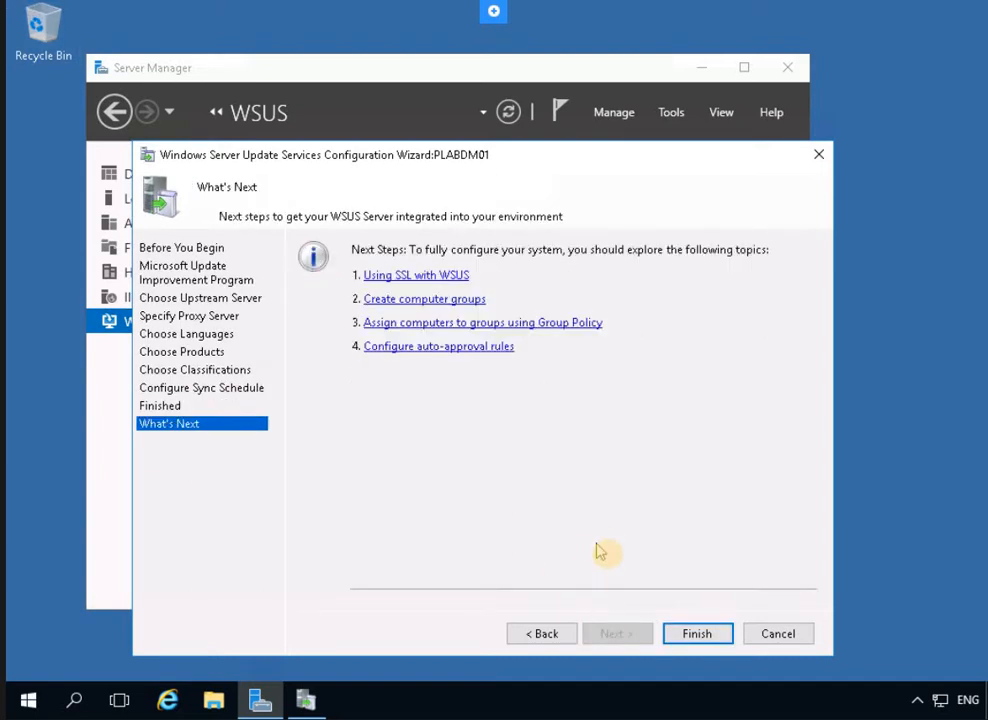
click(699, 636)
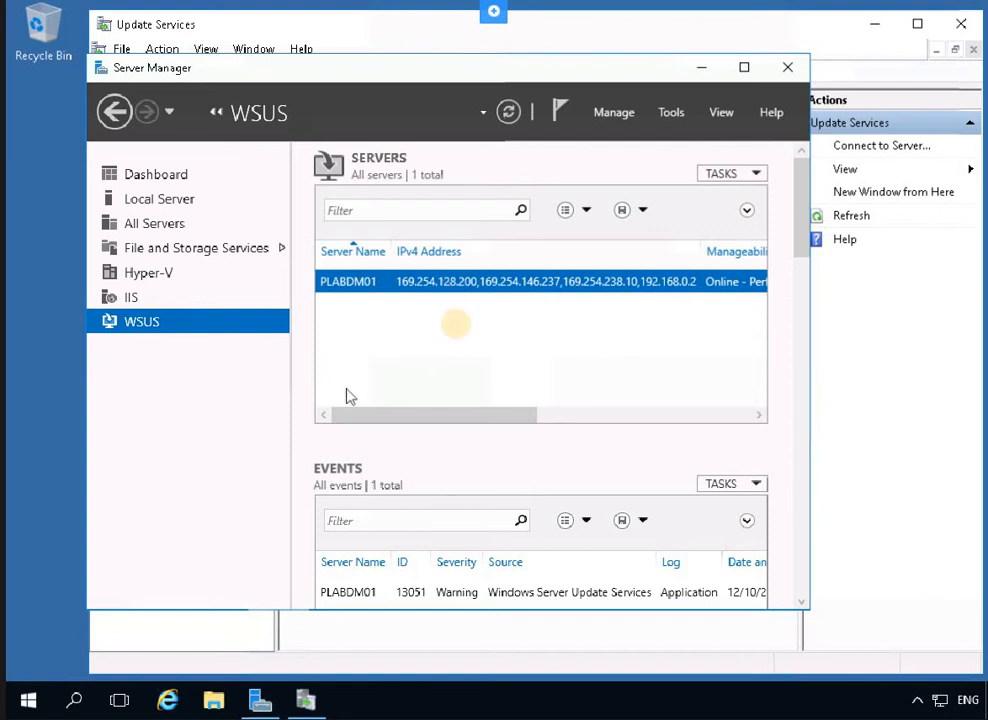
drag(396, 68, 474, 221)
In the Update Services console, expand PLABDM01 and select Synchronizations
click(106, 152)
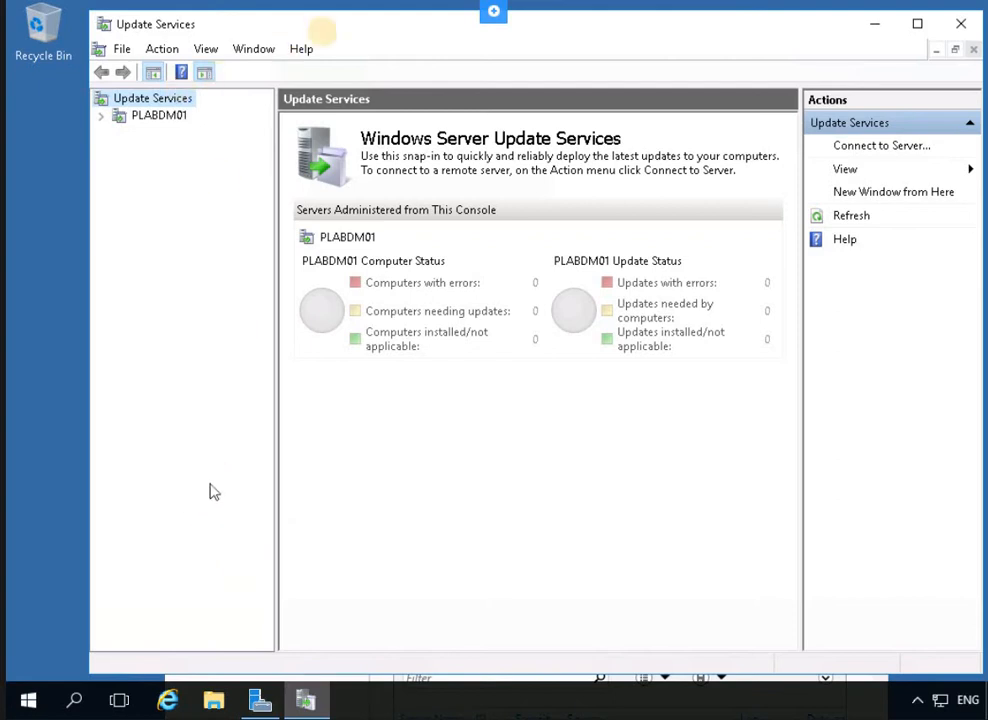
drag(316, 24, 297, 20)
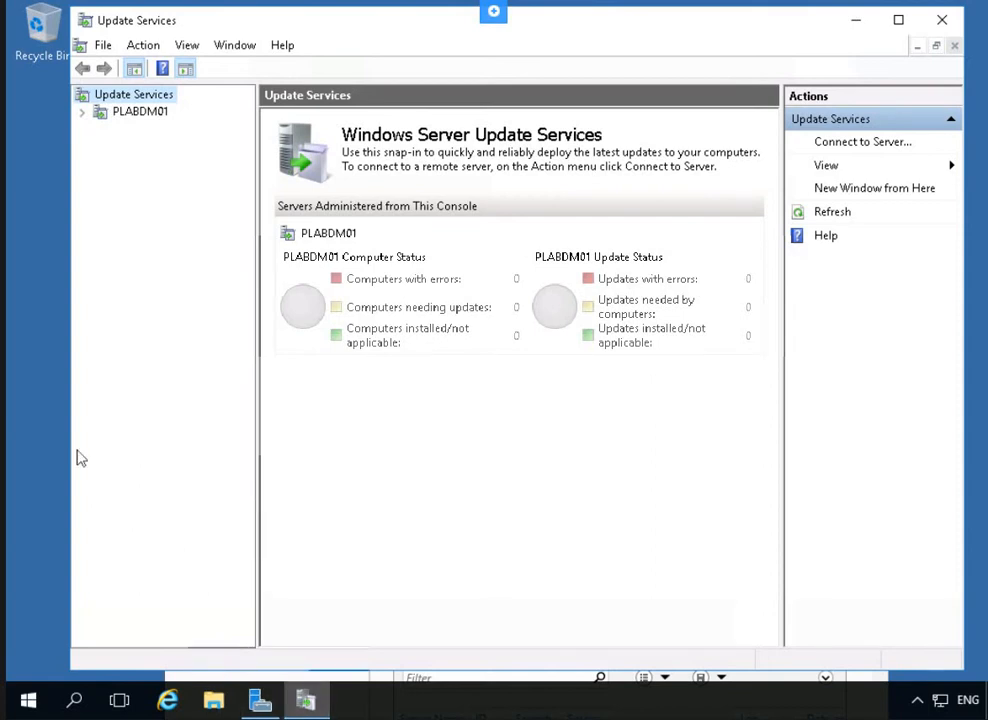
click(84, 113)
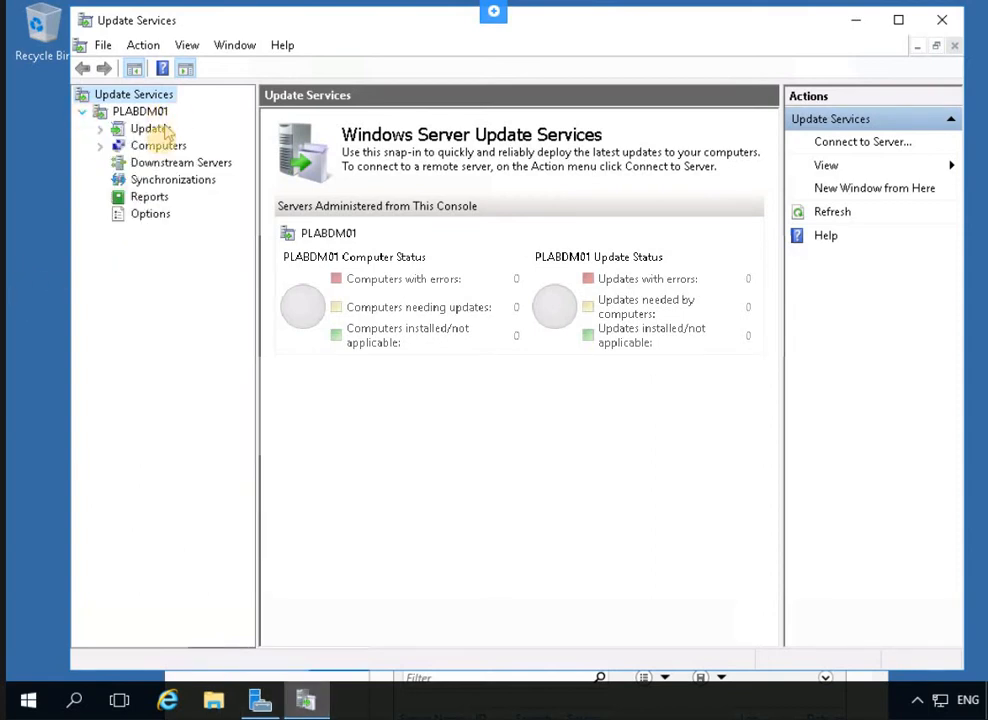
click(140, 180)
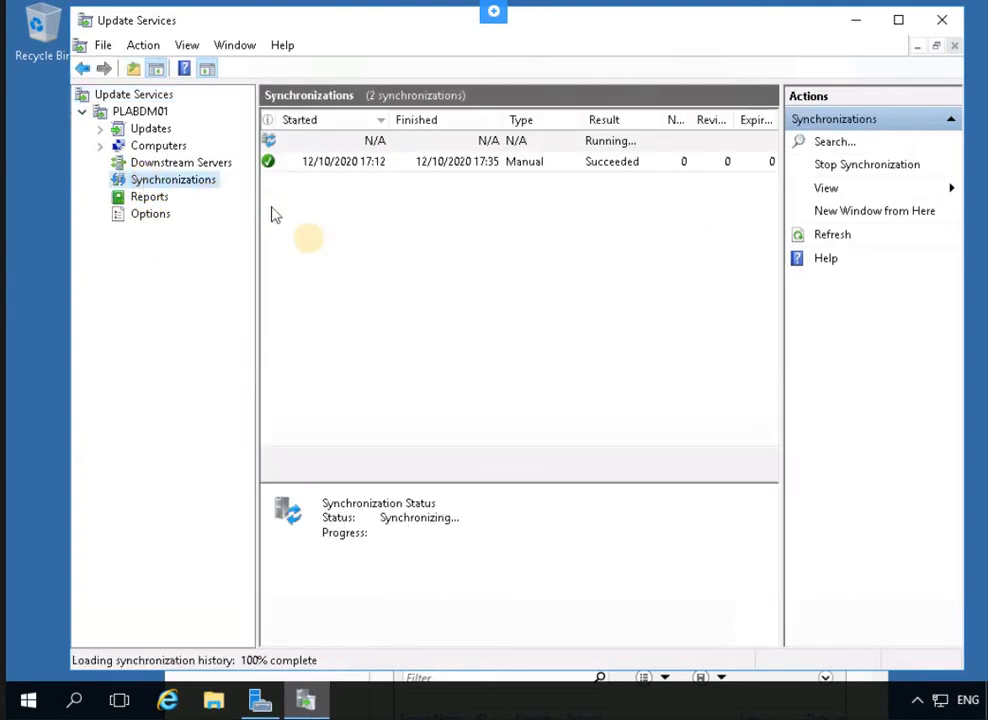
Check sync details until the new sync succeeds with 1009 updates, then minimize Server Manager
click(346, 165)
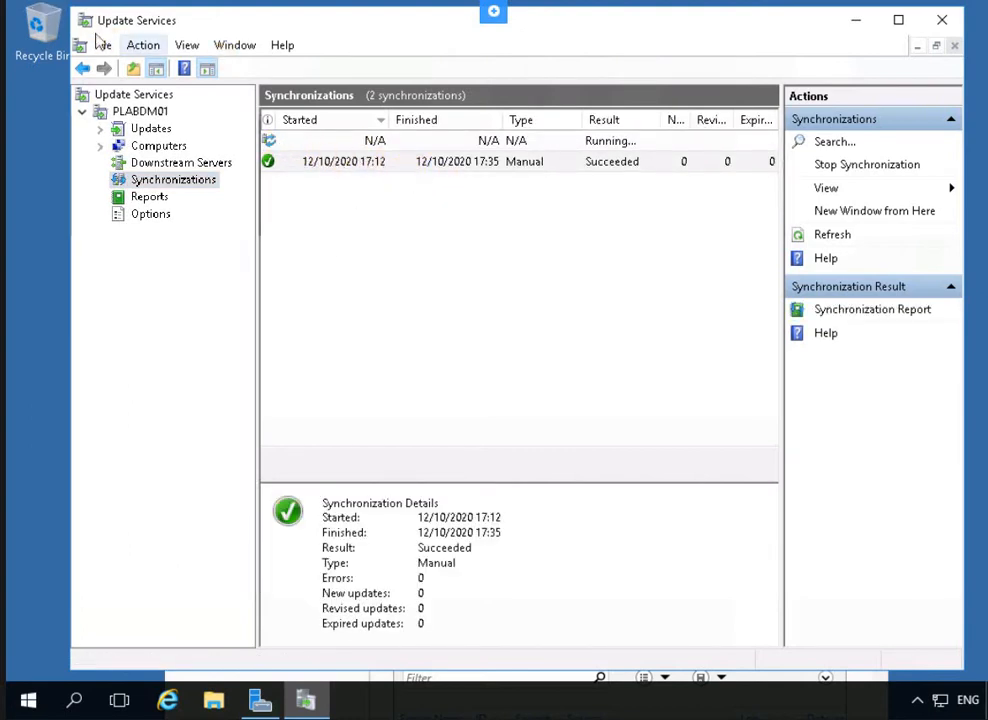
click(379, 157)
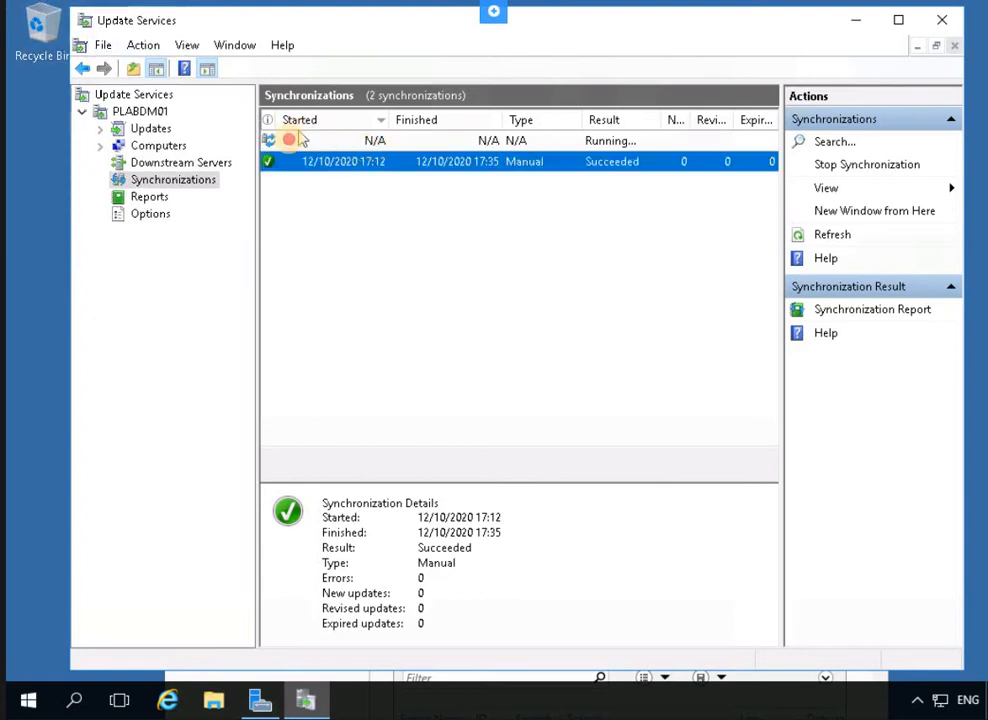
click(508, 143)
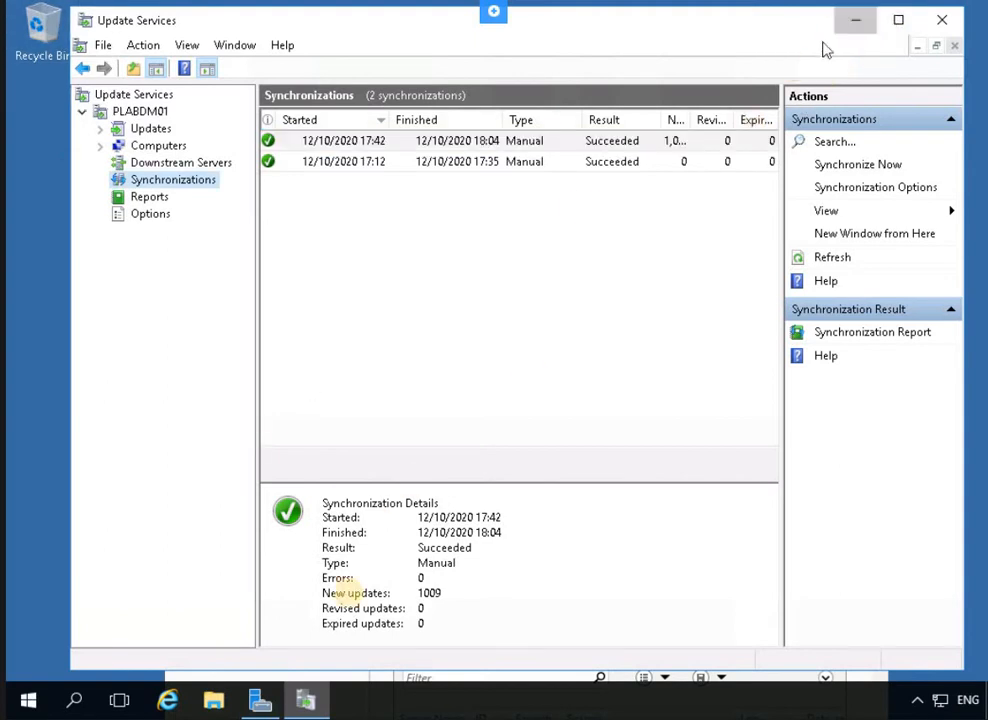
click(259, 700)
click(259, 700)
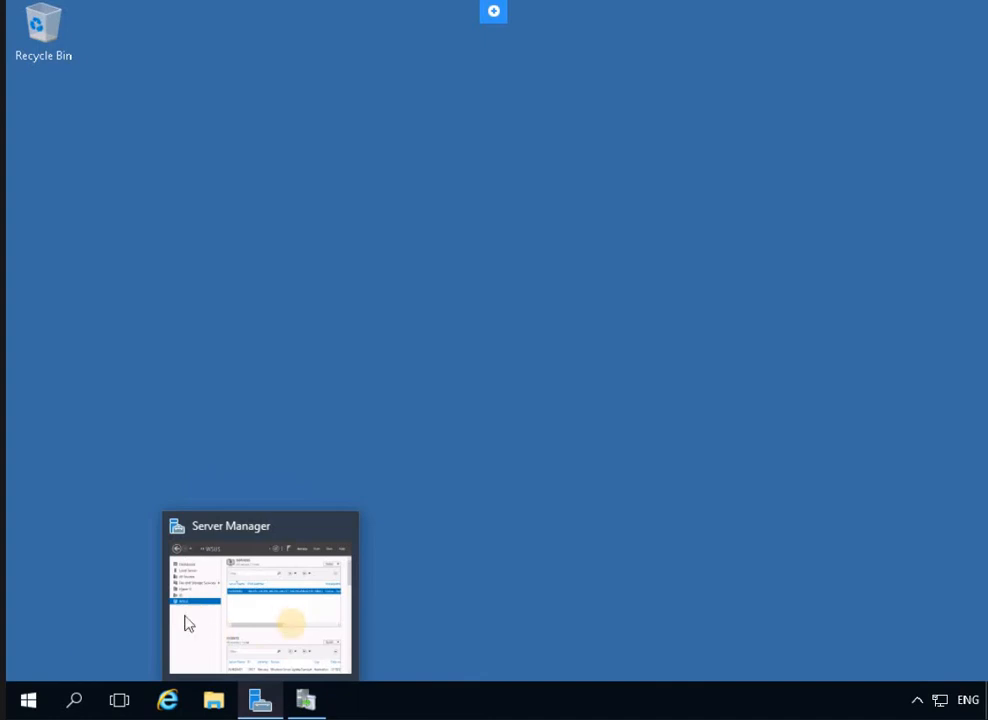
Restore Server Manager and launch IIS Manager from its Tools menu
click(274, 615)
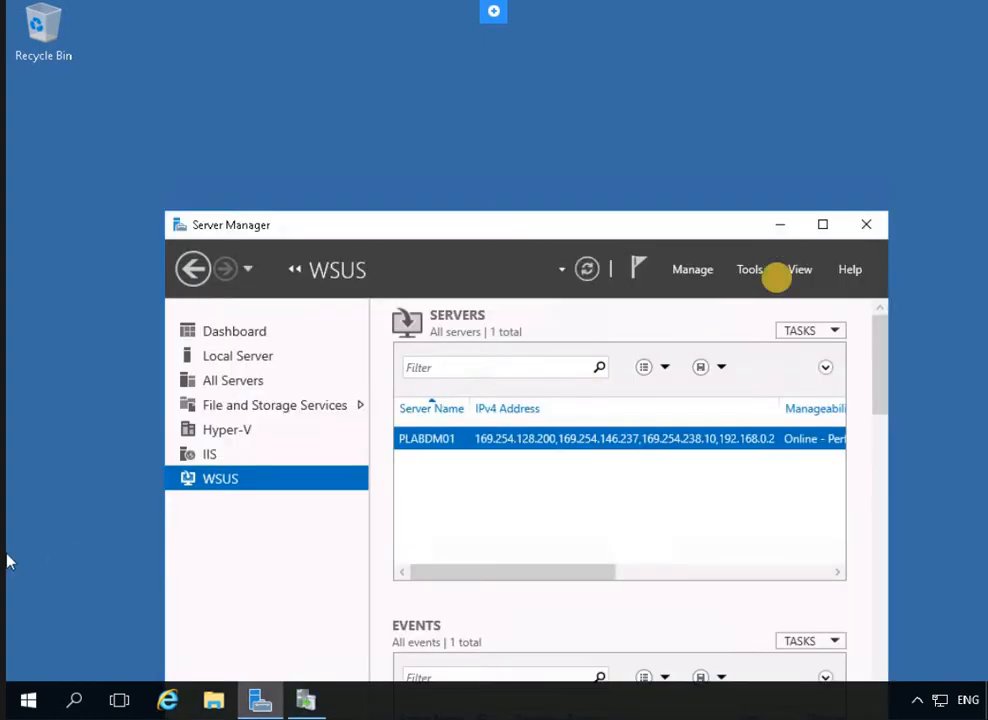
drag(741, 225, 646, 65)
click(655, 112)
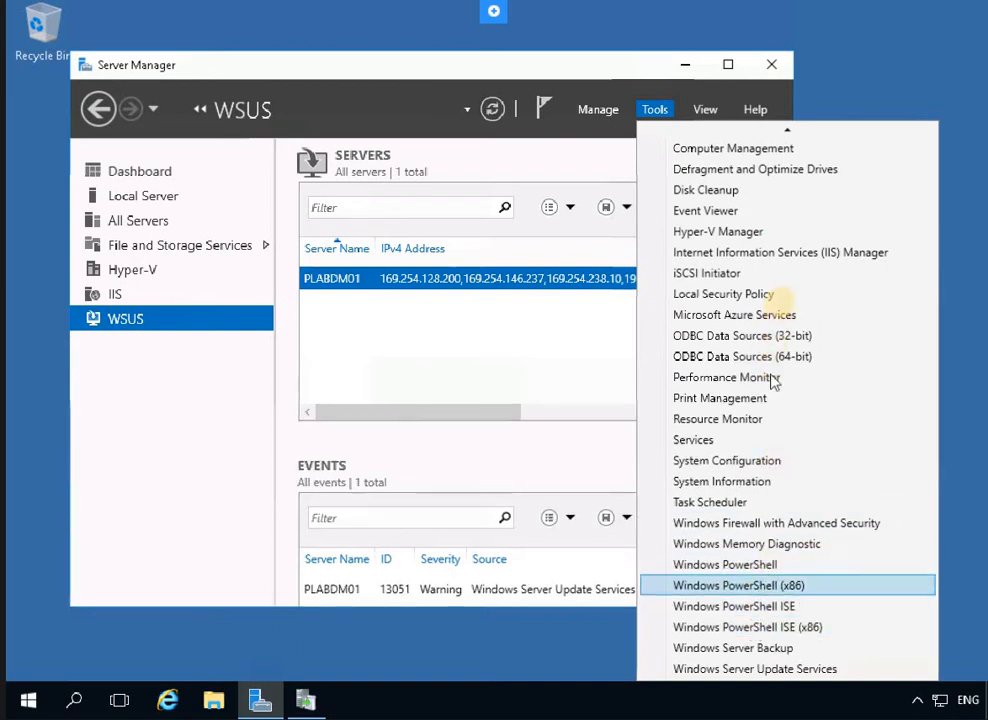
click(767, 258)
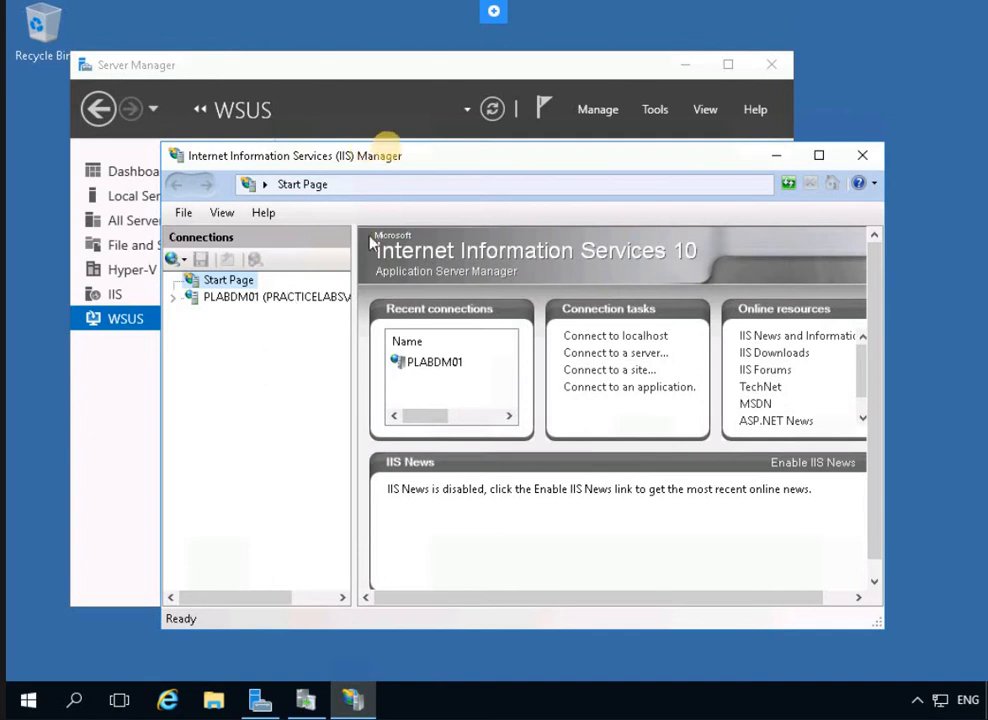
Show PLABDM01's Home page in a maximized IIS Manager window with Server Certificates selected
drag(476, 153, 553, 121)
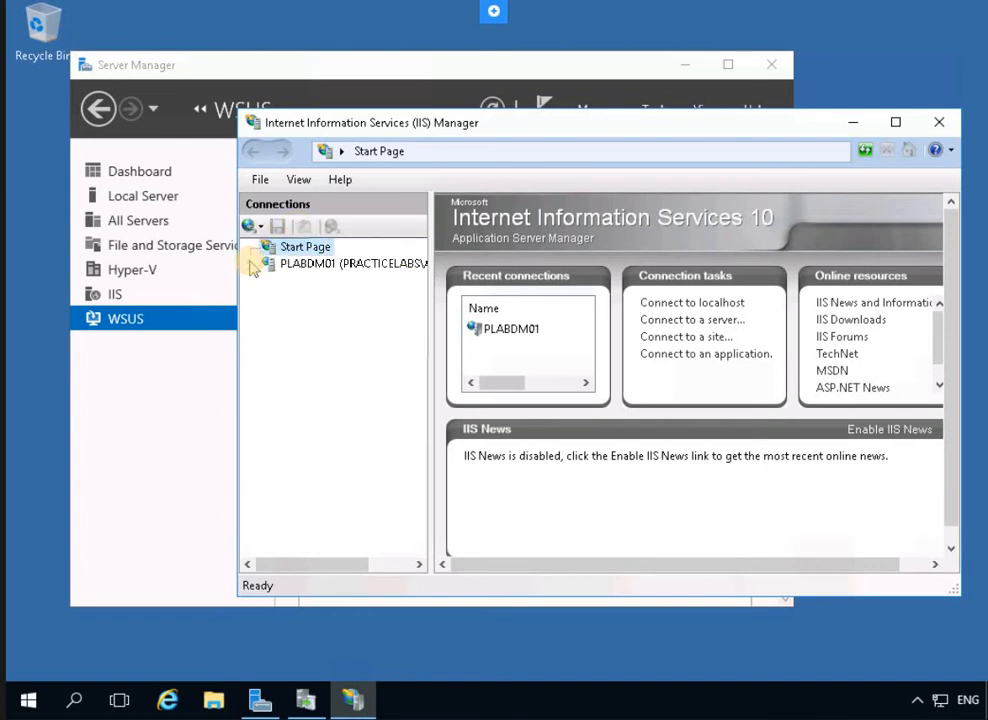
click(335, 264)
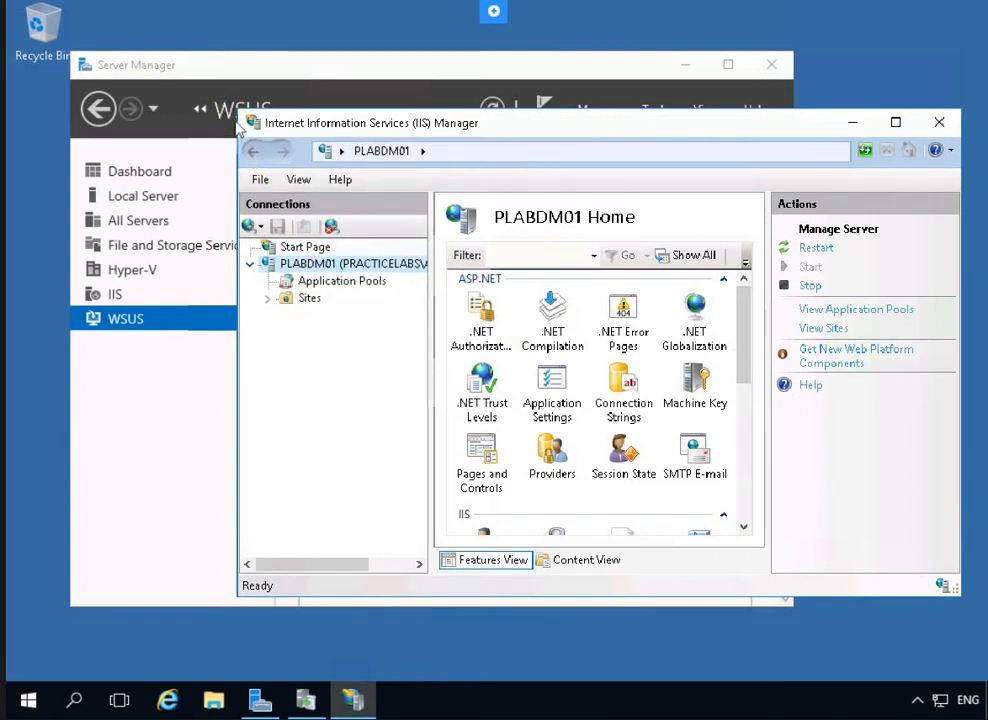
click(896, 124)
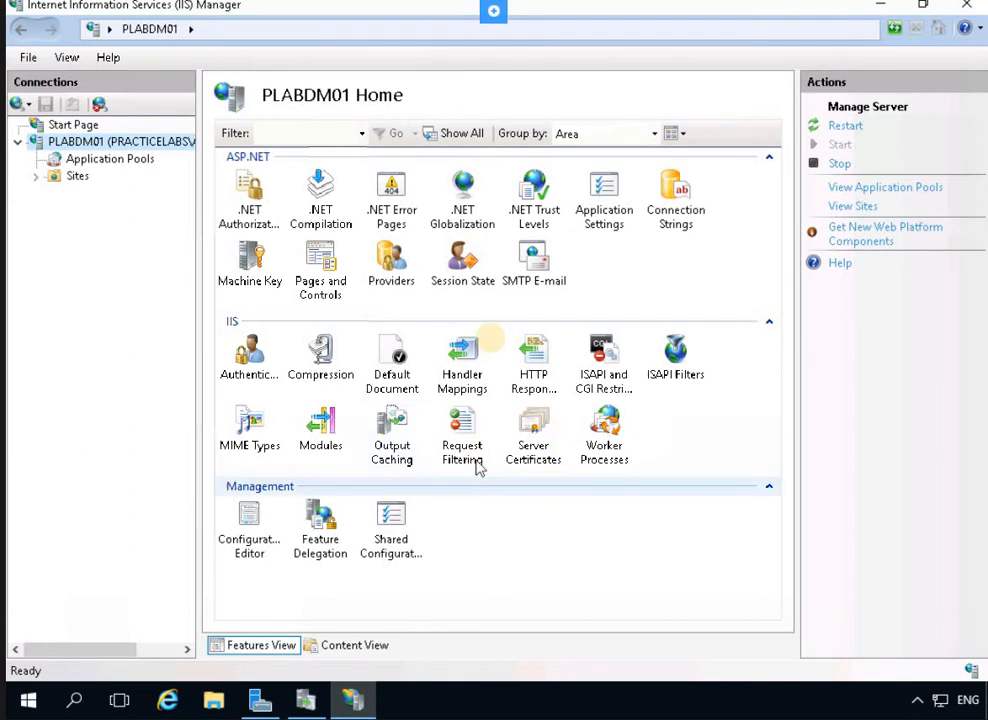
click(18, 142)
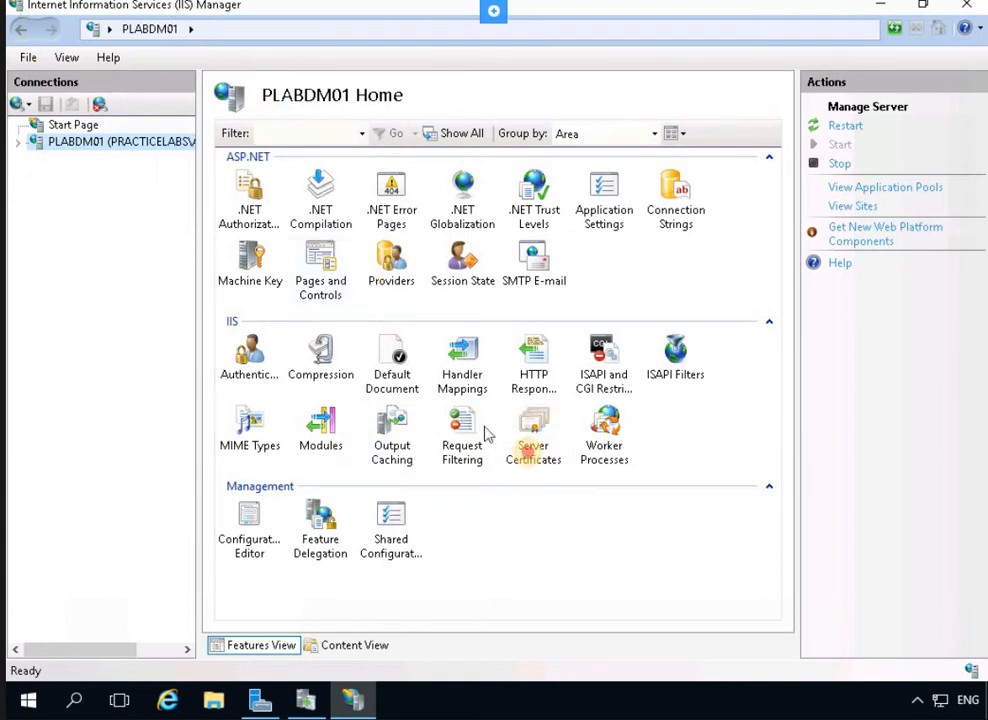
click(532, 459)
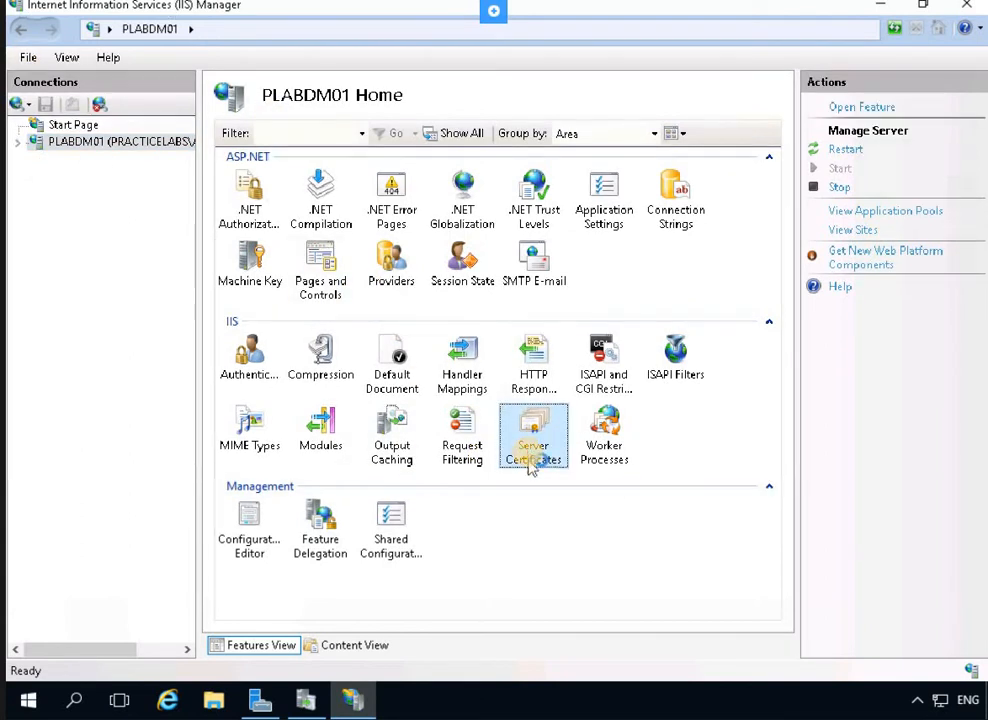
Open PLABDM01's Server Certificates list and begin a new self-signed certificate
double_click(532, 459)
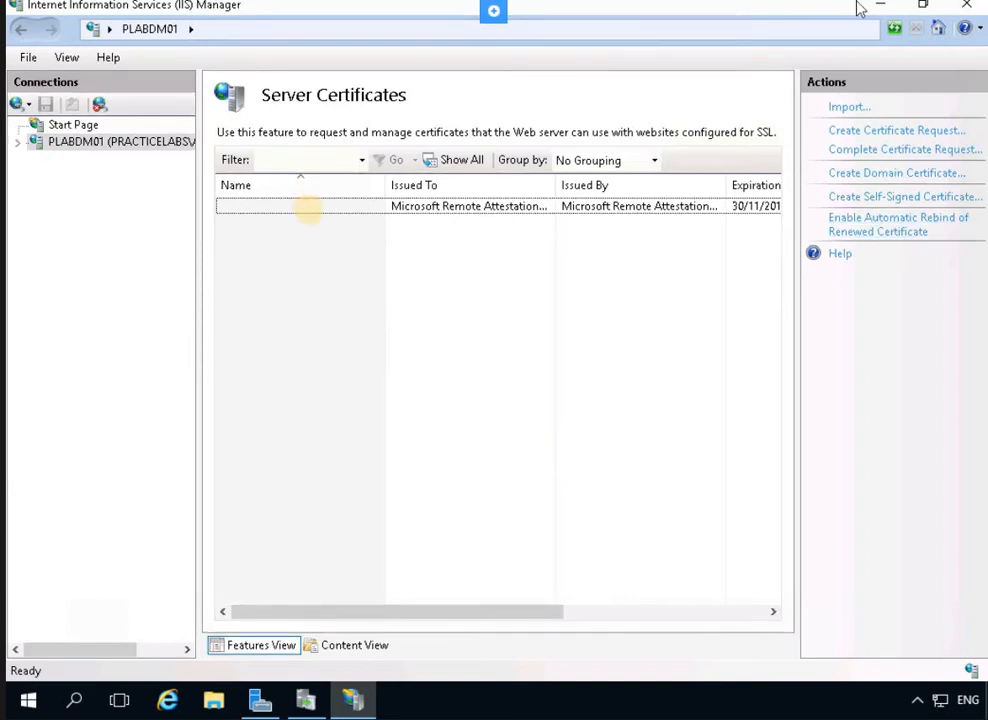
click(306, 205)
click(22, 31)
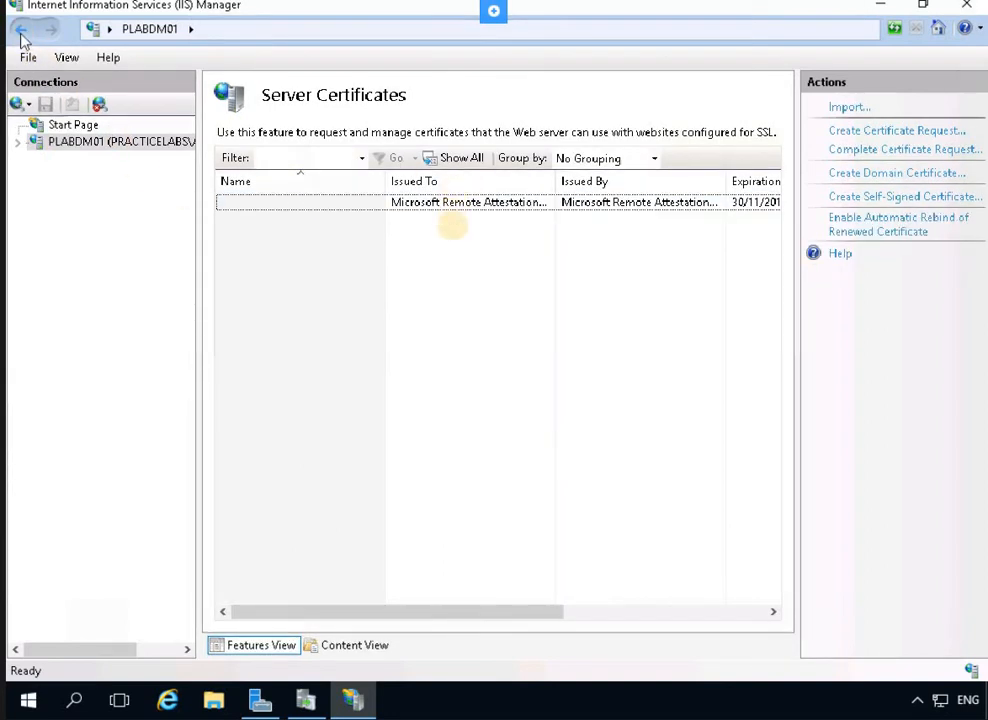
click(577, 442)
click(537, 443)
click(834, 109)
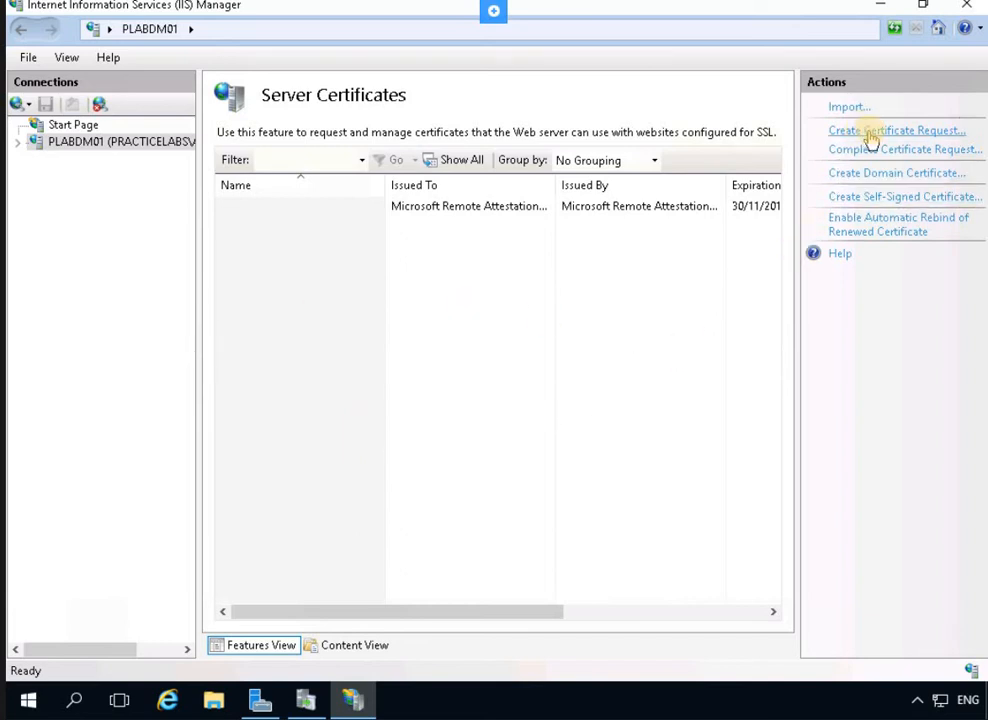
click(860, 198)
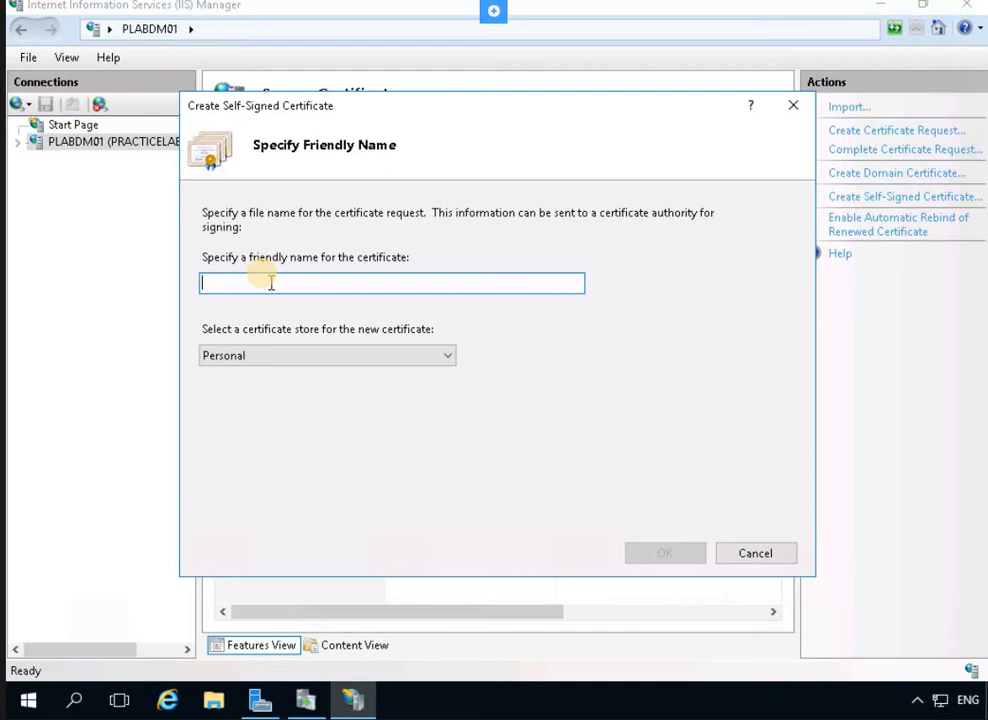
Create the self-signed certificate PLABDM01-WSUS in the Personal store
text(PLABDM01-WSUS)
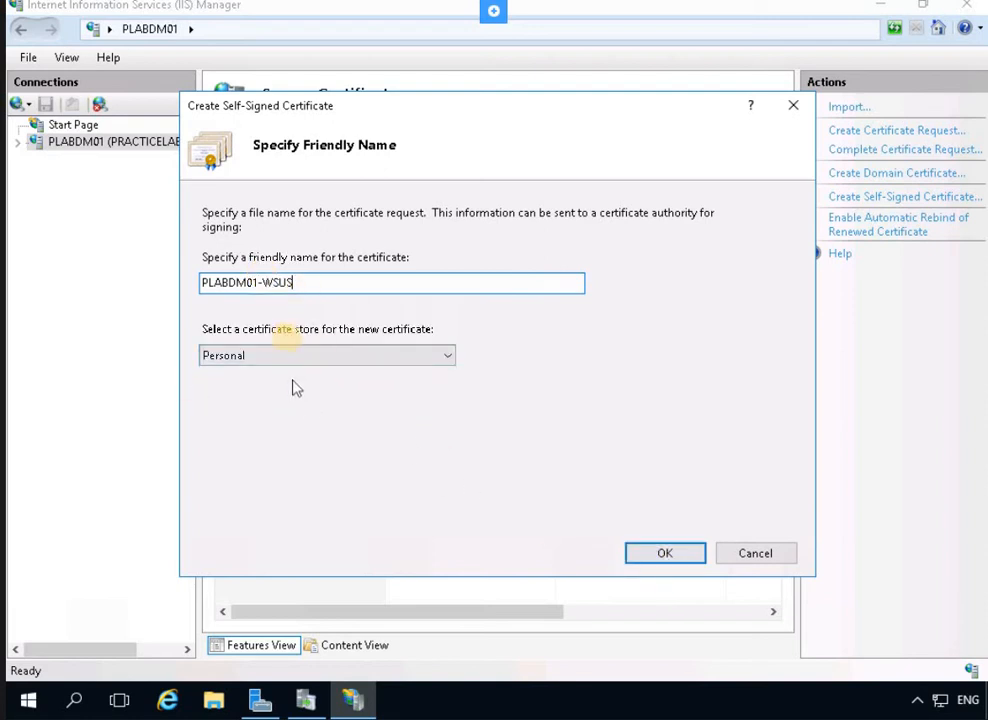
click(660, 553)
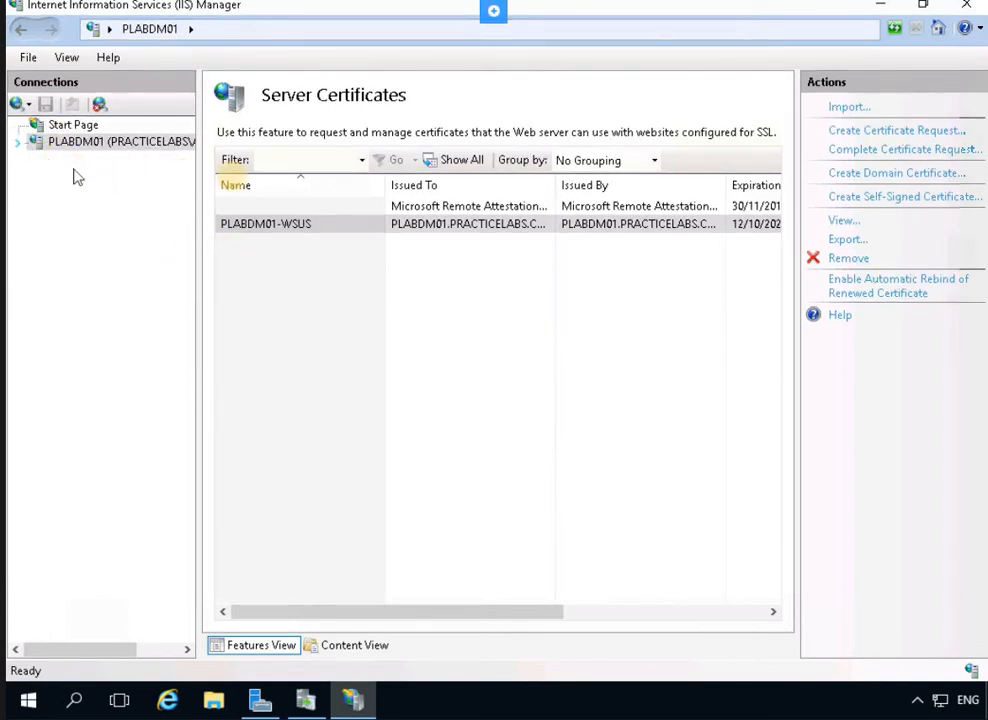
Expand PLABDM01 and show its Sites list with Default Web Site and WSUS Administration
click(19, 144)
click(36, 177)
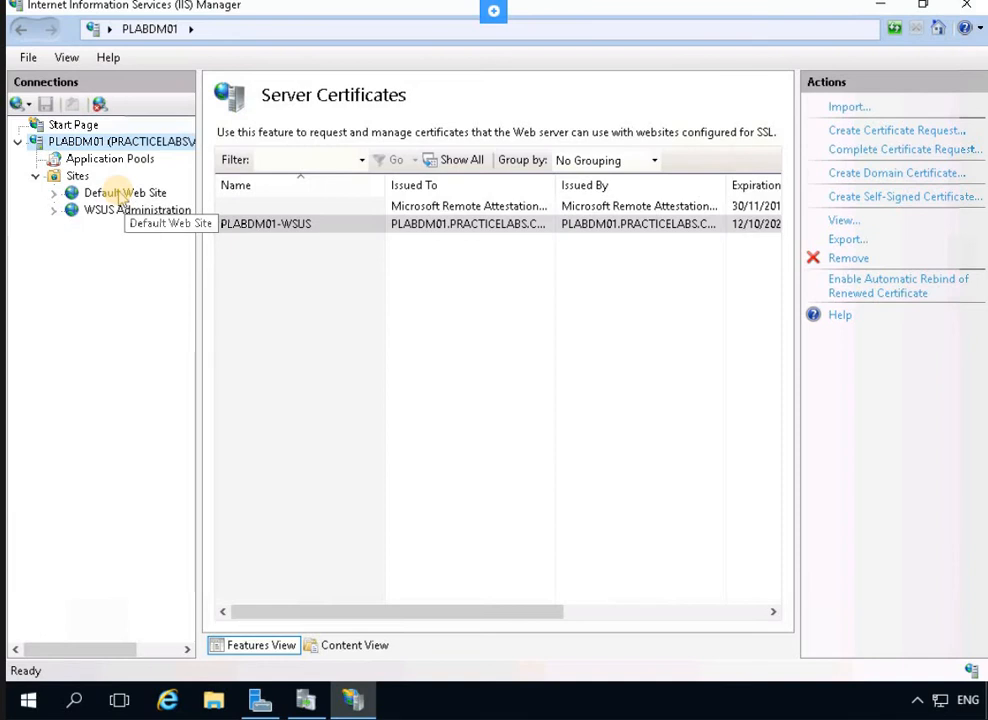
click(295, 262)
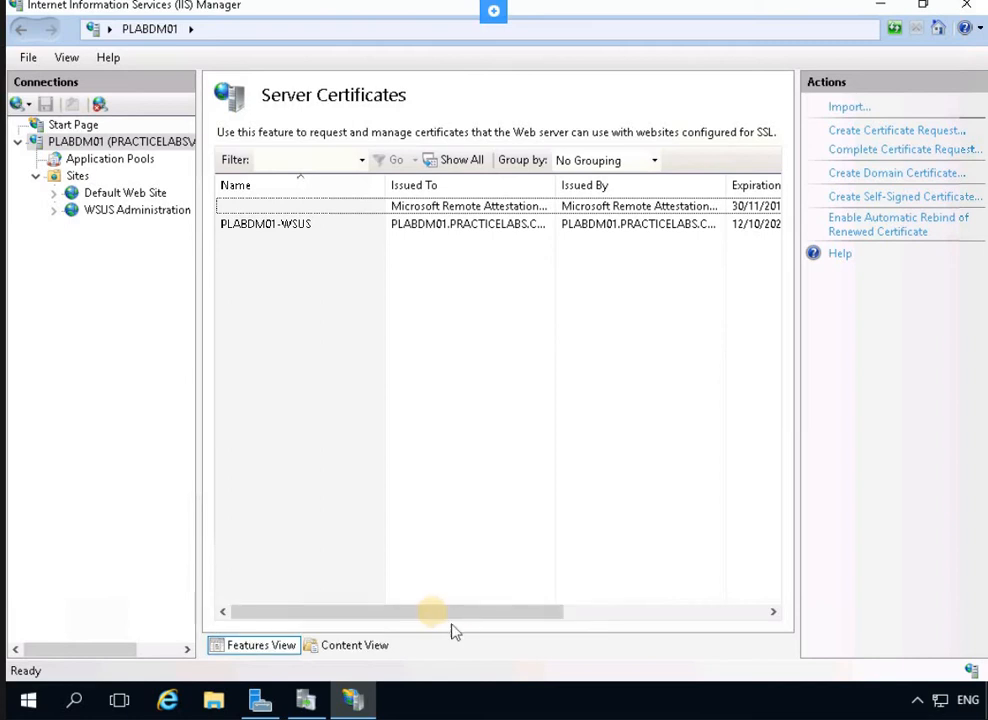
click(708, 610)
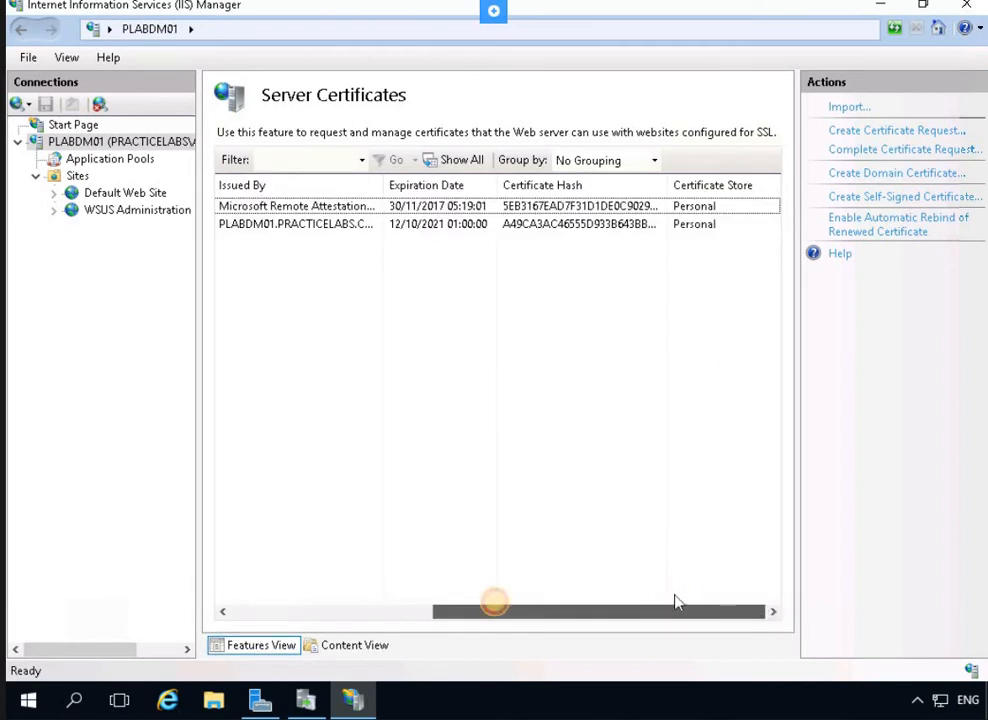
drag(514, 606, 247, 624)
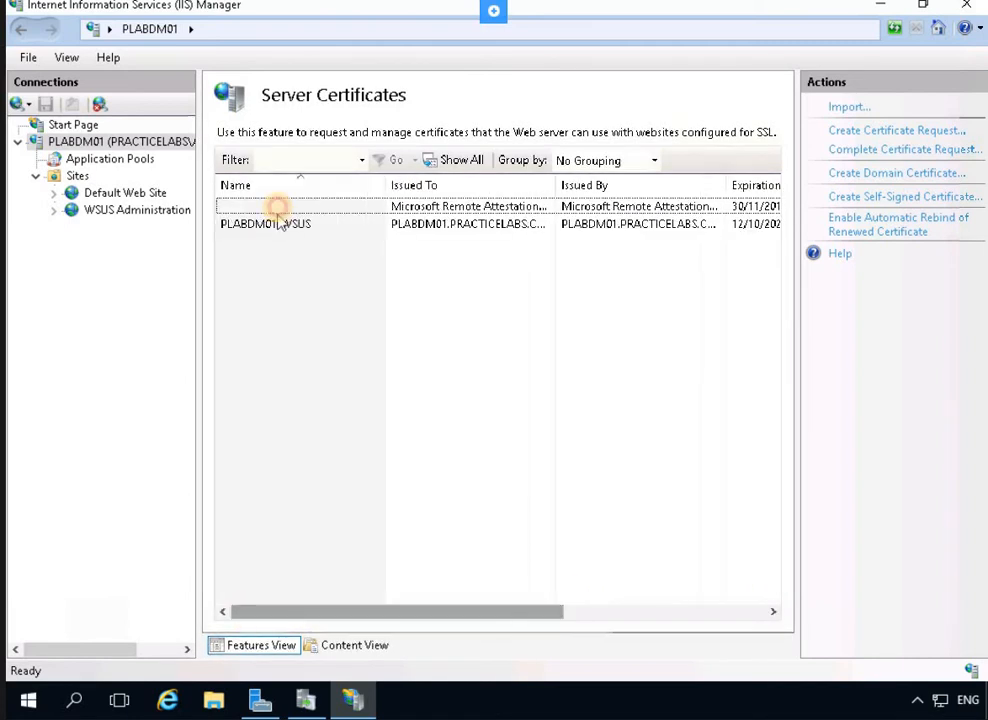
click(278, 208)
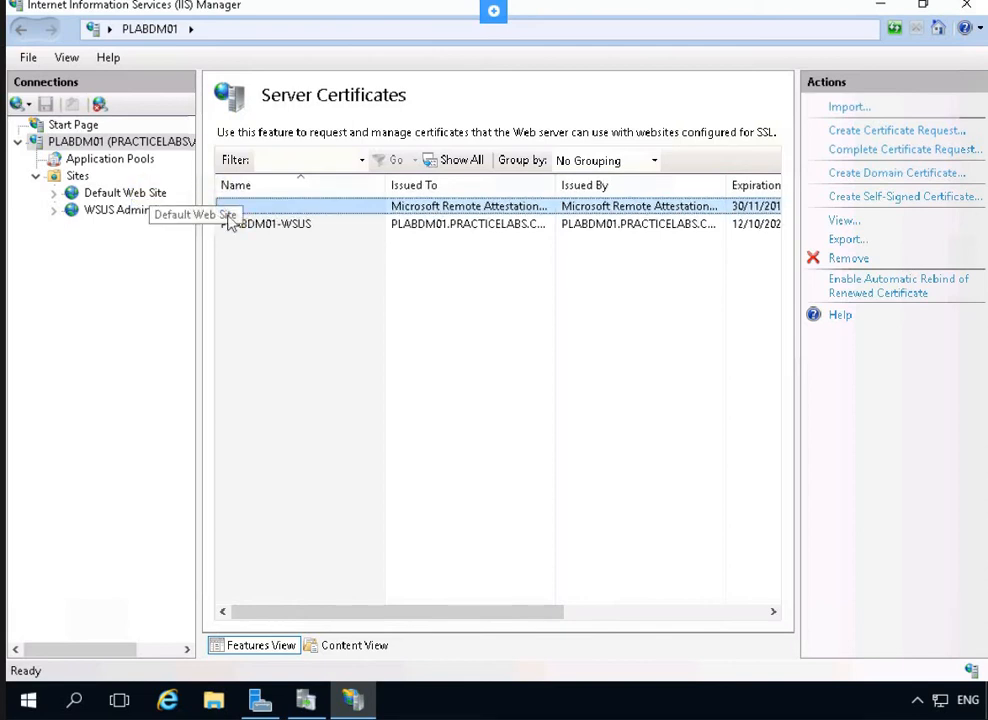
click(77, 176)
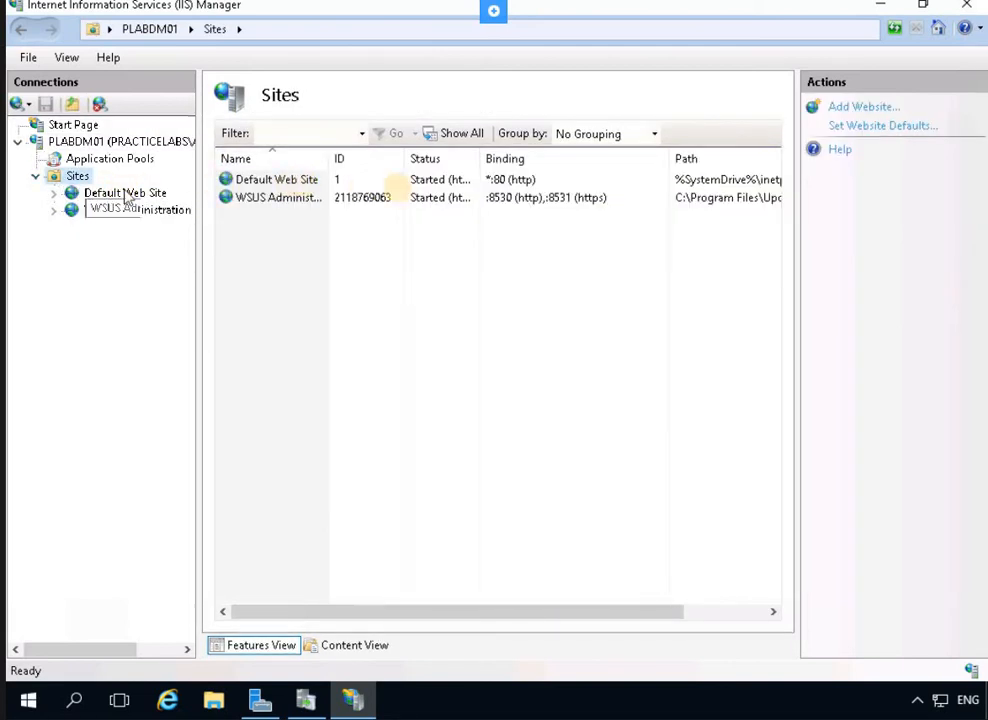
Open the WSUS Administration site's Bindings from its SSL Settings feature
click(452, 197)
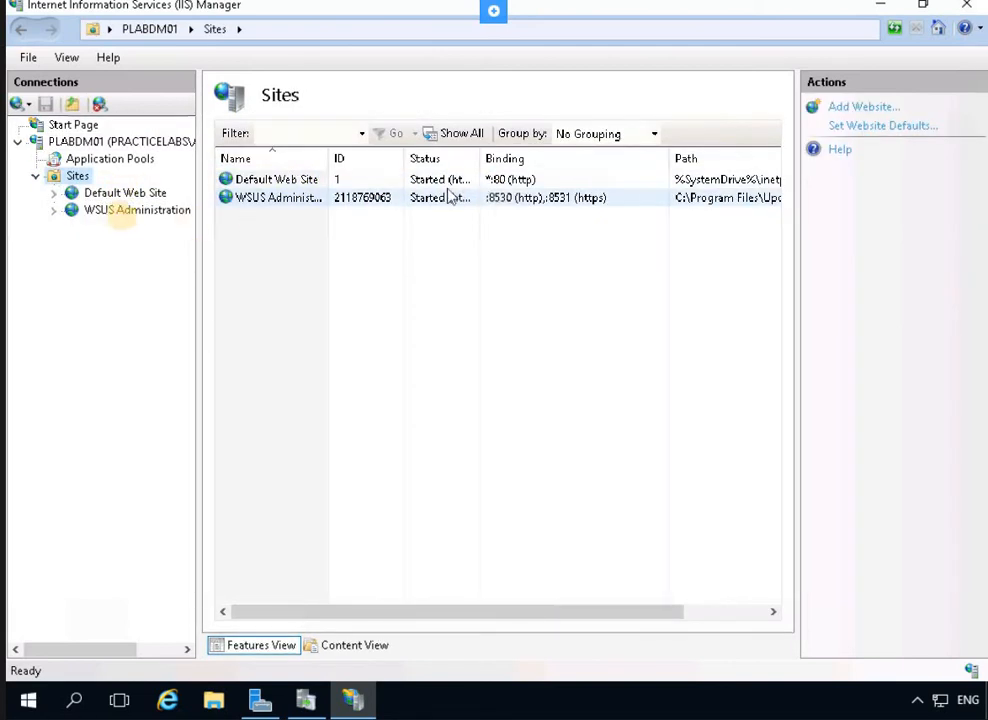
click(118, 211)
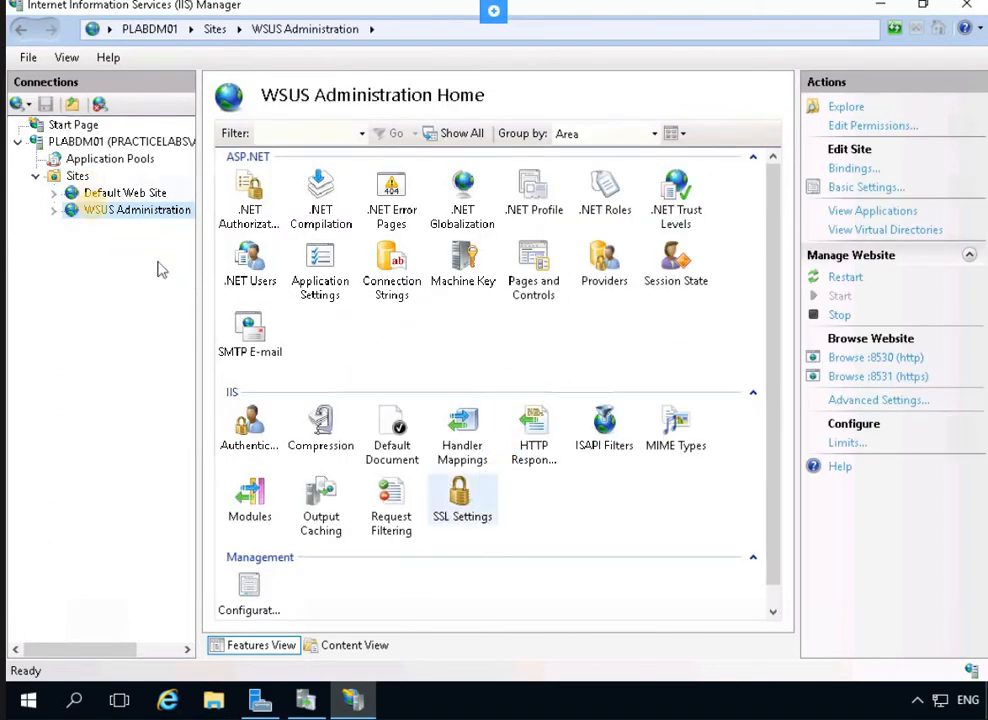
click(458, 527)
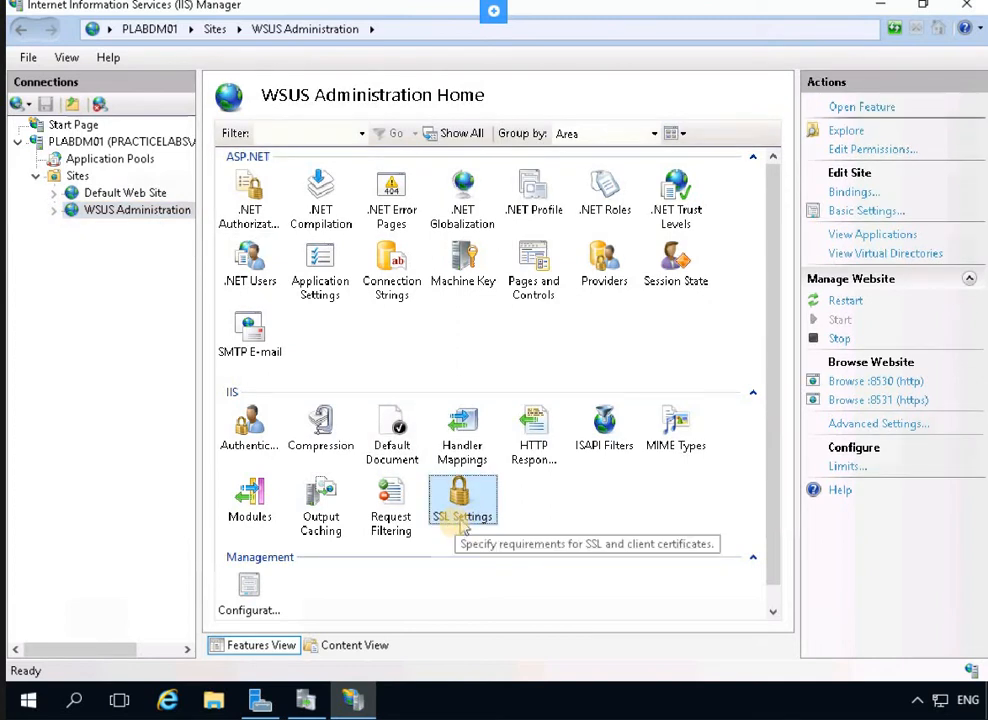
right_click(458, 528)
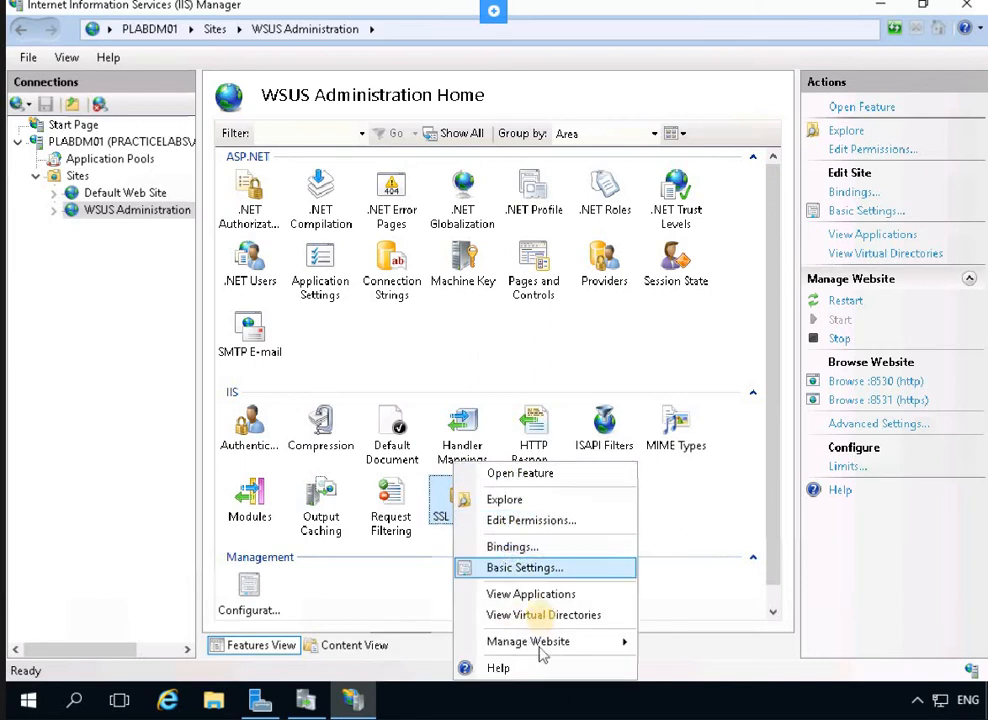
click(513, 548)
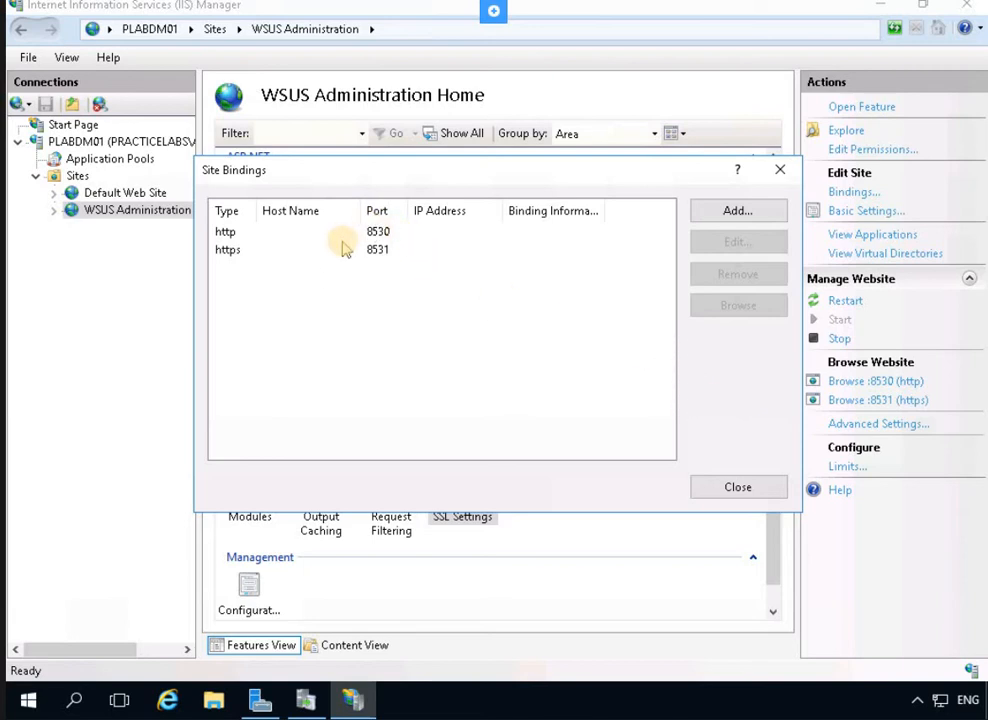
Edit the WSUS Administration https binding on port 8531
click(236, 253)
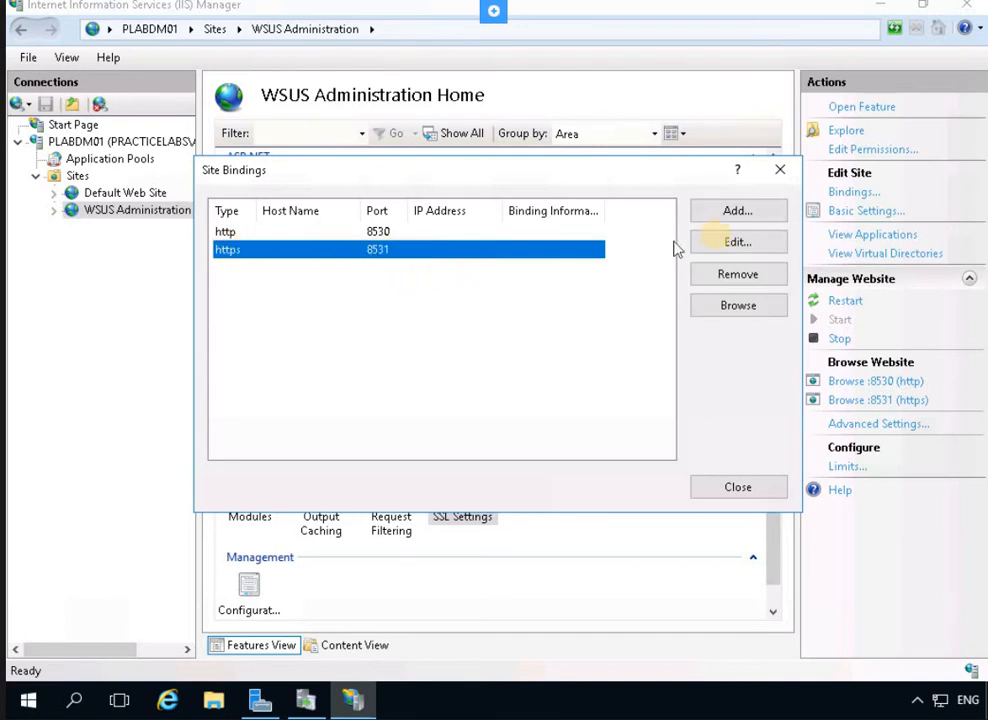
click(725, 241)
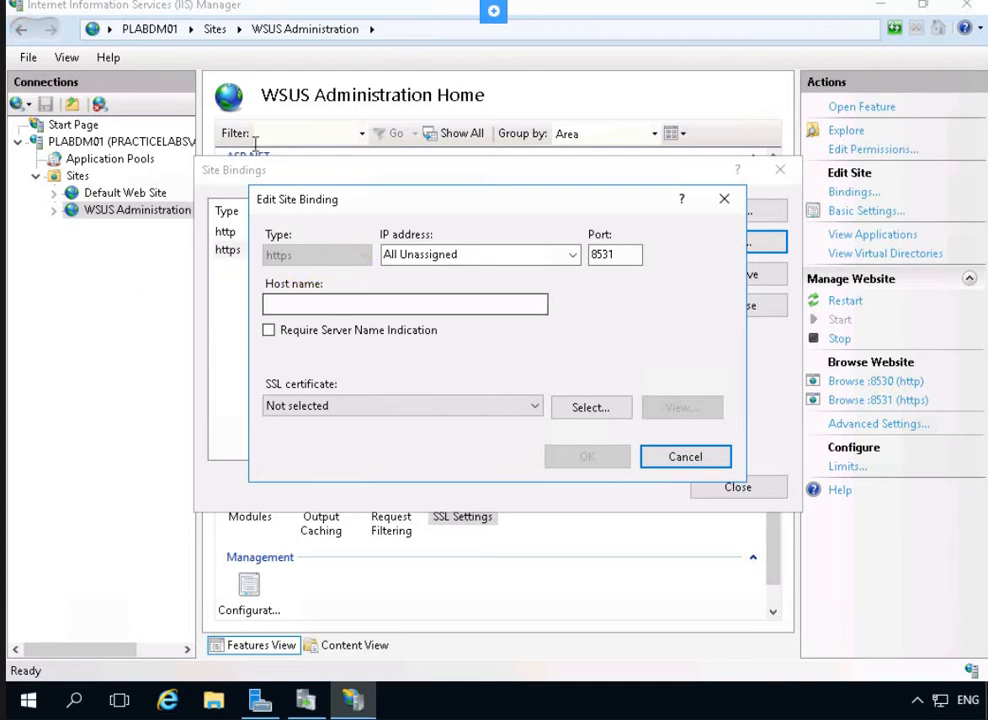
Give the 8531 https binding host name plabdm01.practicelabs.com and the PLABDM01-WSUS certificate
click(355, 305)
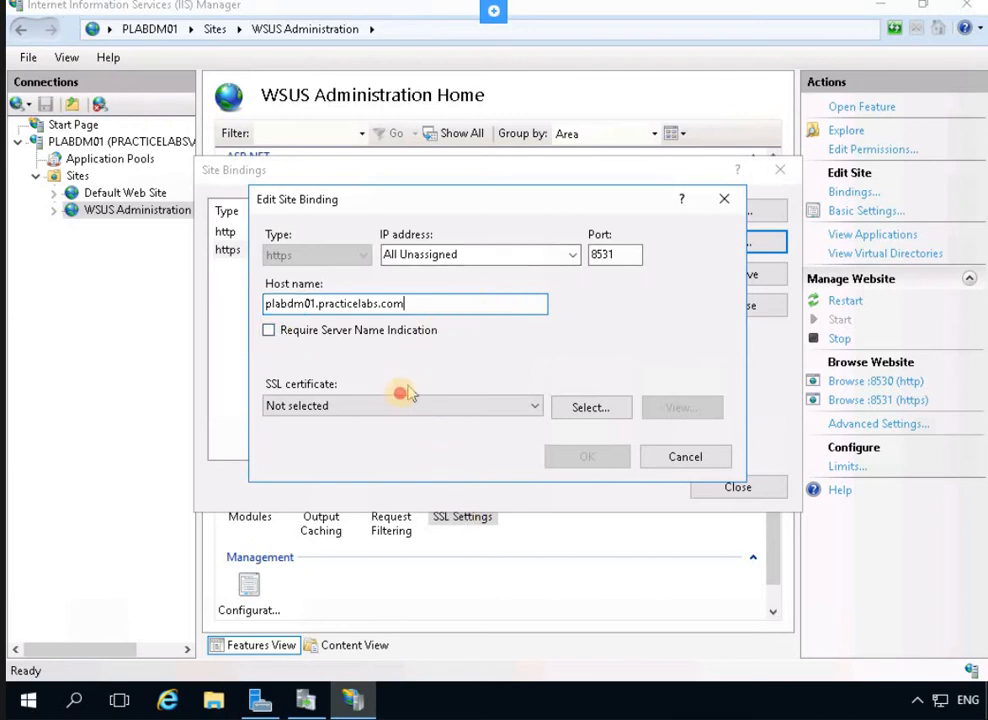
click(374, 408)
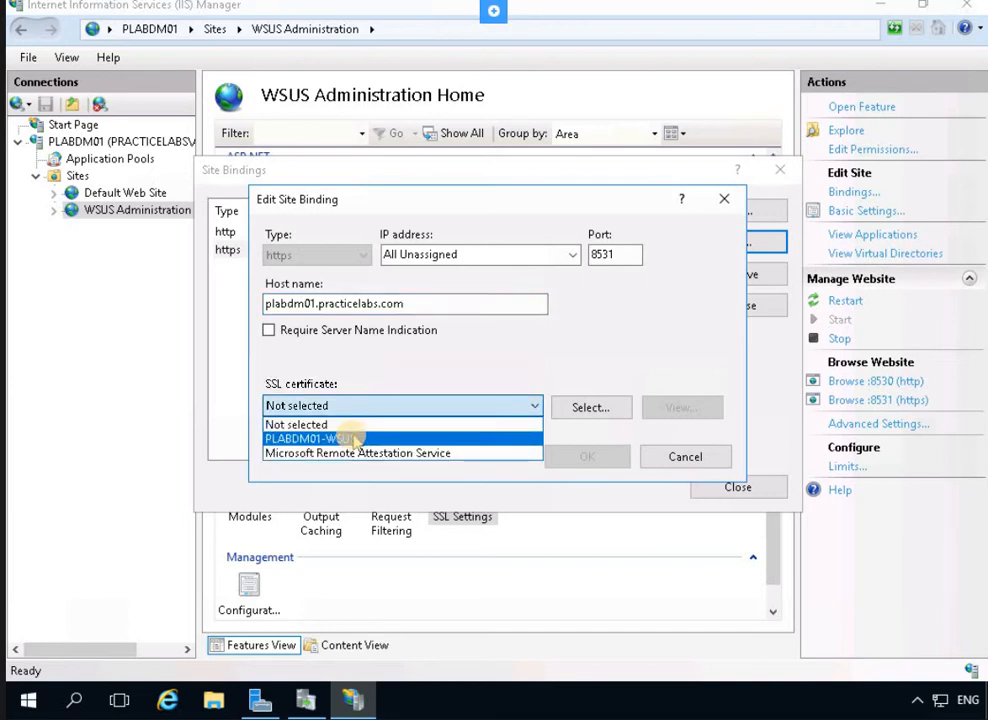
click(354, 440)
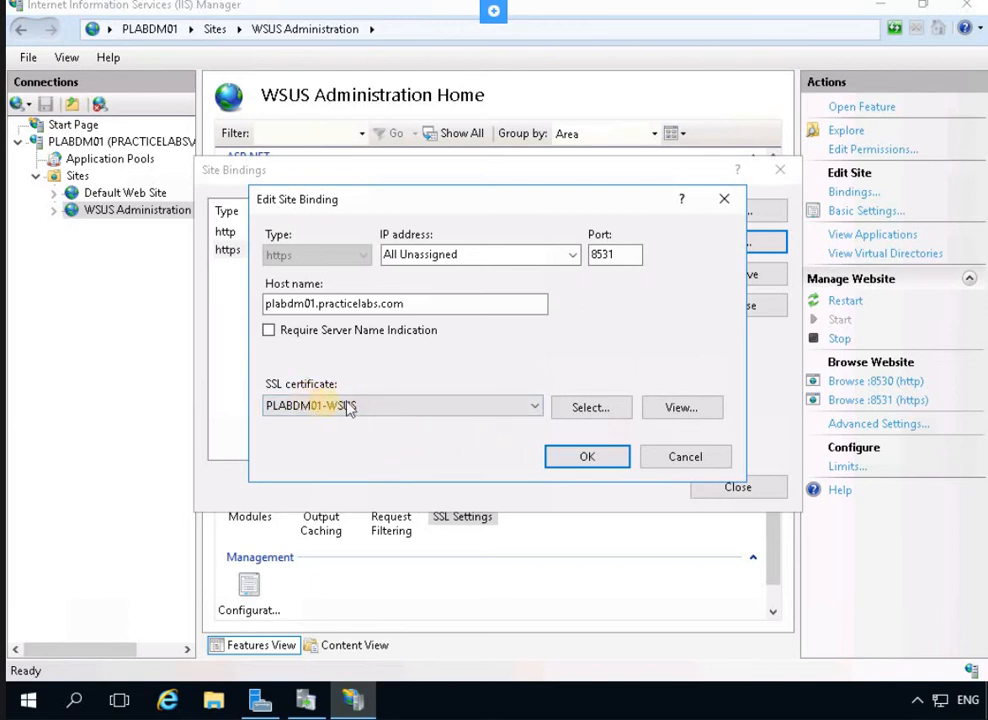
click(586, 457)
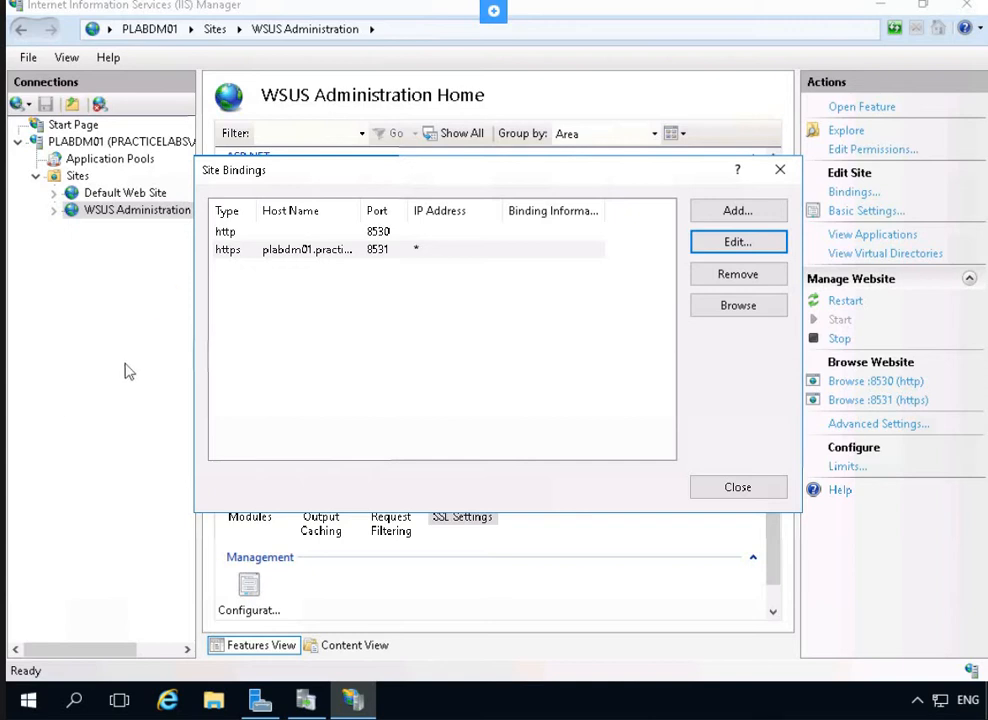
click(538, 320)
Require SSL on WSUS Administration with client certificates ignored, then return to PLABDM01 Home
click(738, 490)
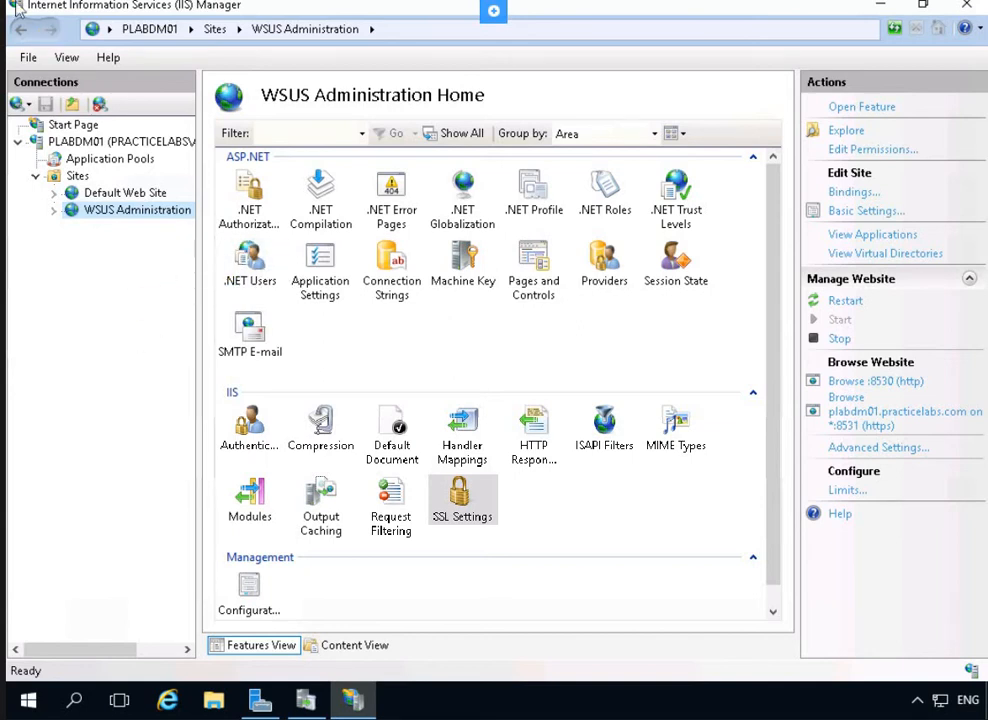
right_click(466, 500)
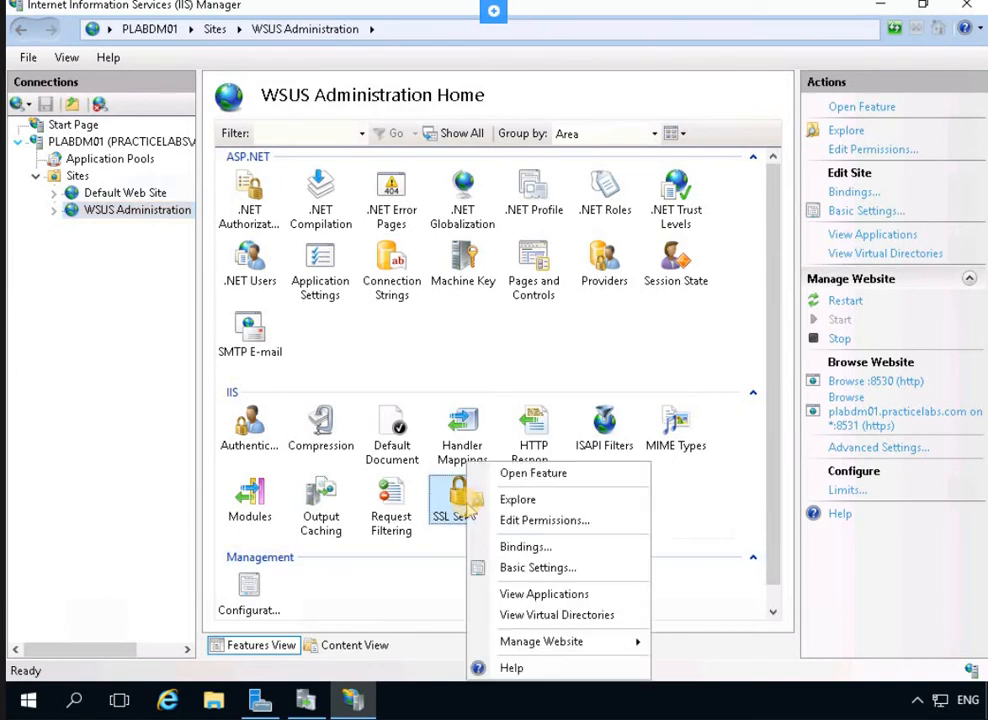
click(510, 475)
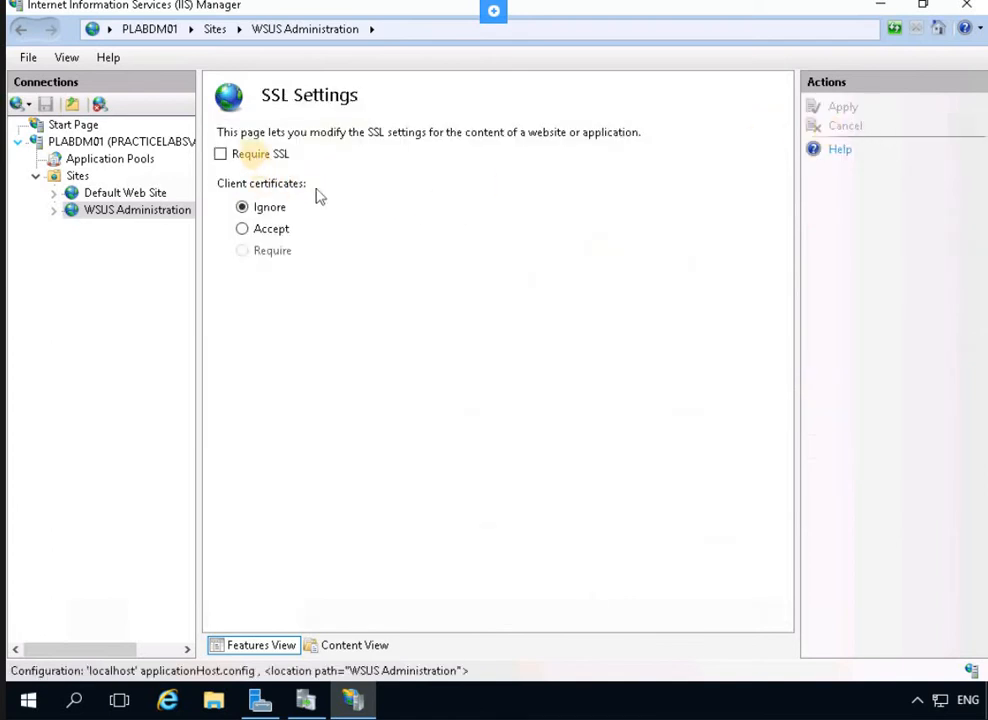
click(222, 155)
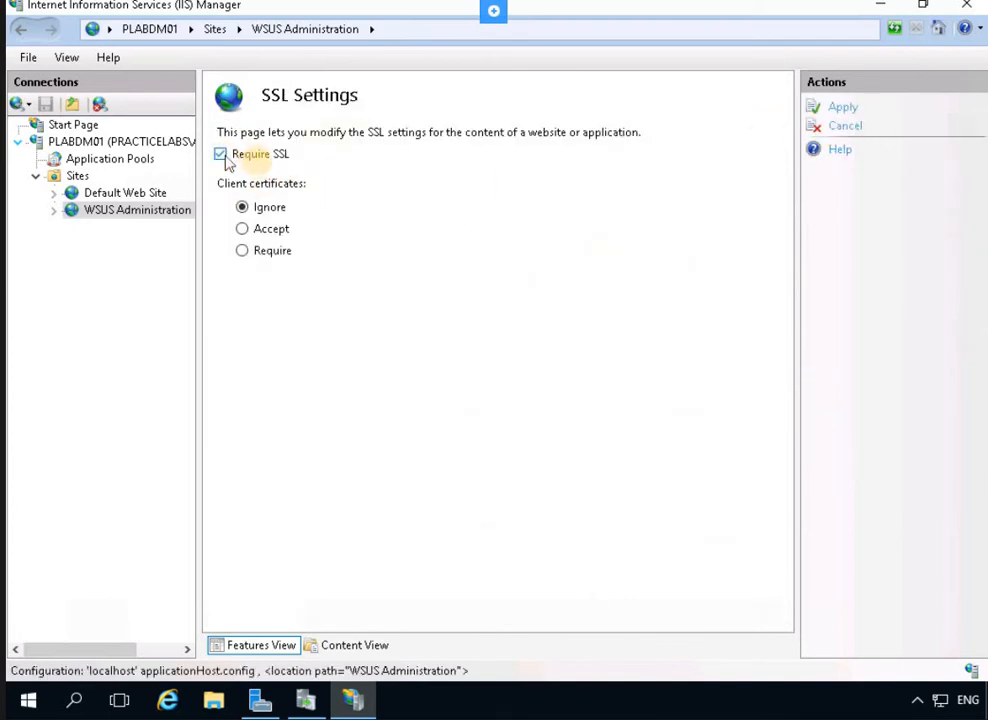
click(271, 230)
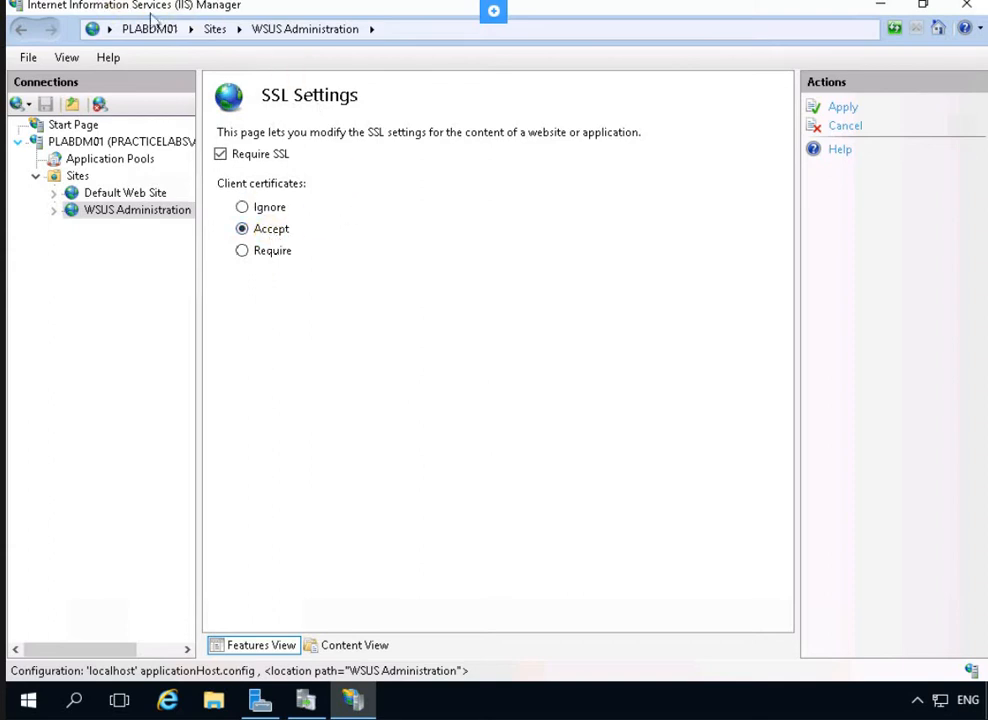
click(243, 207)
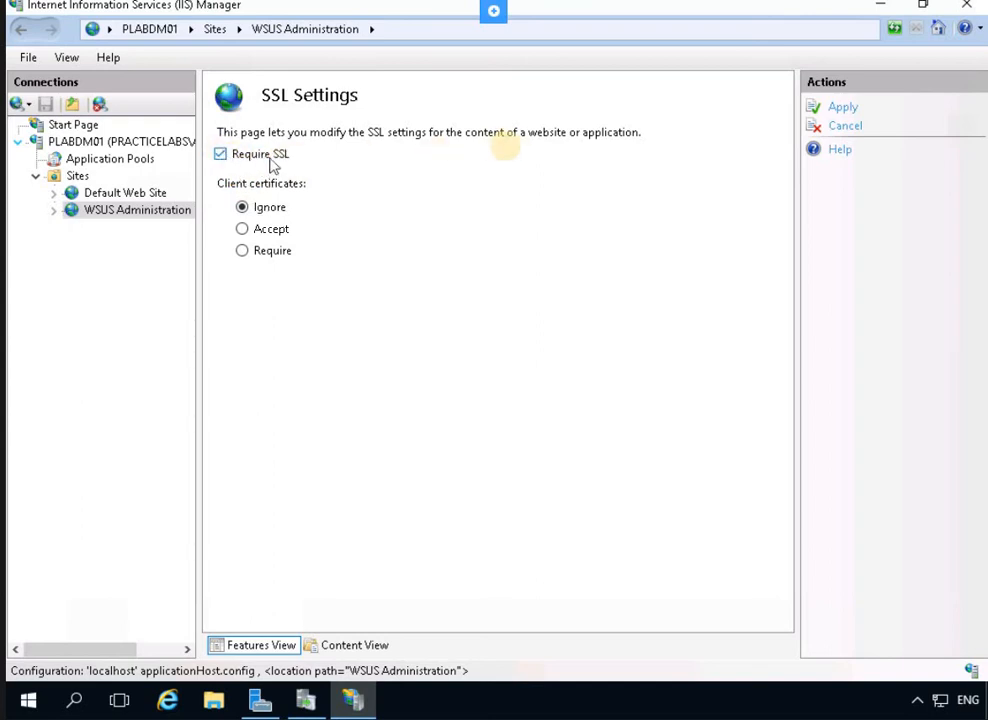
click(843, 106)
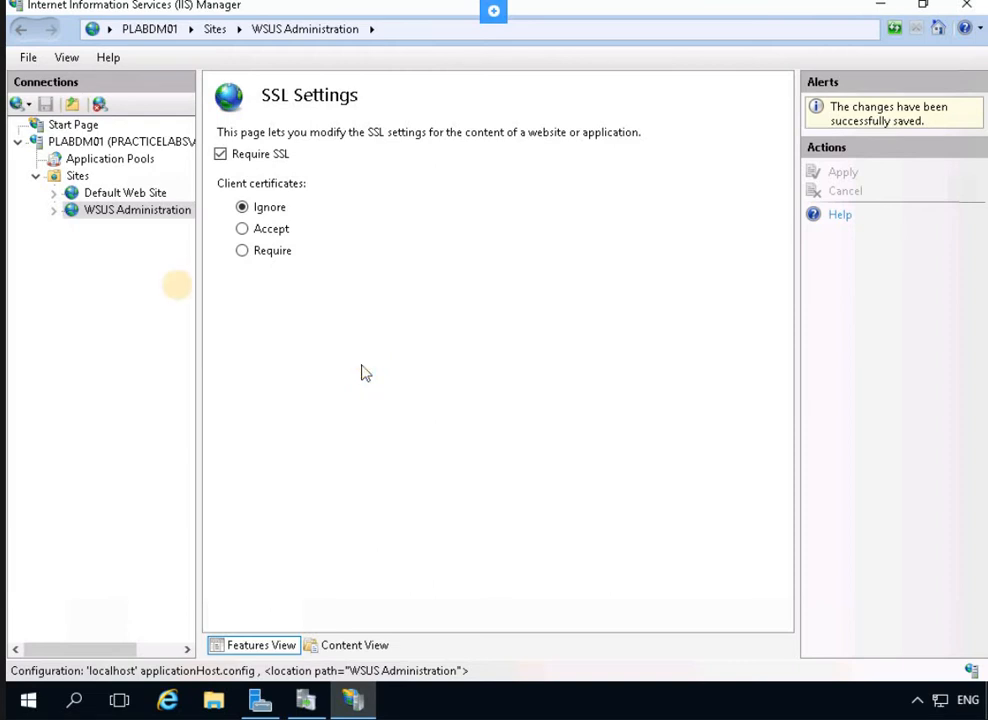
click(117, 143)
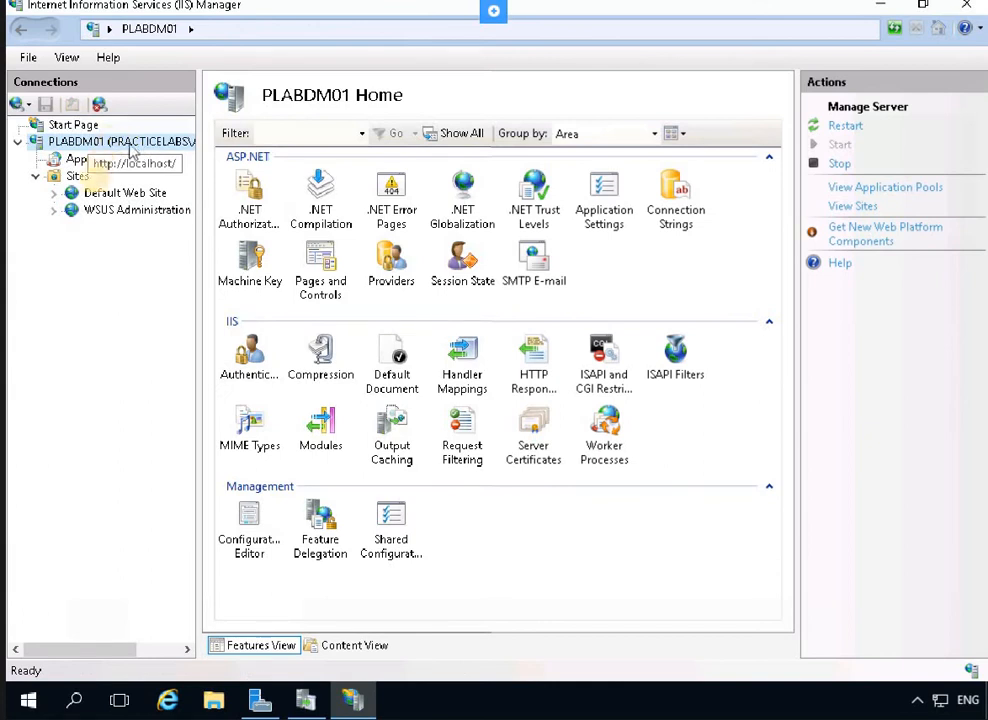
Open Server Certificates and select the PLABDM01-WSUS certificate
click(113, 143)
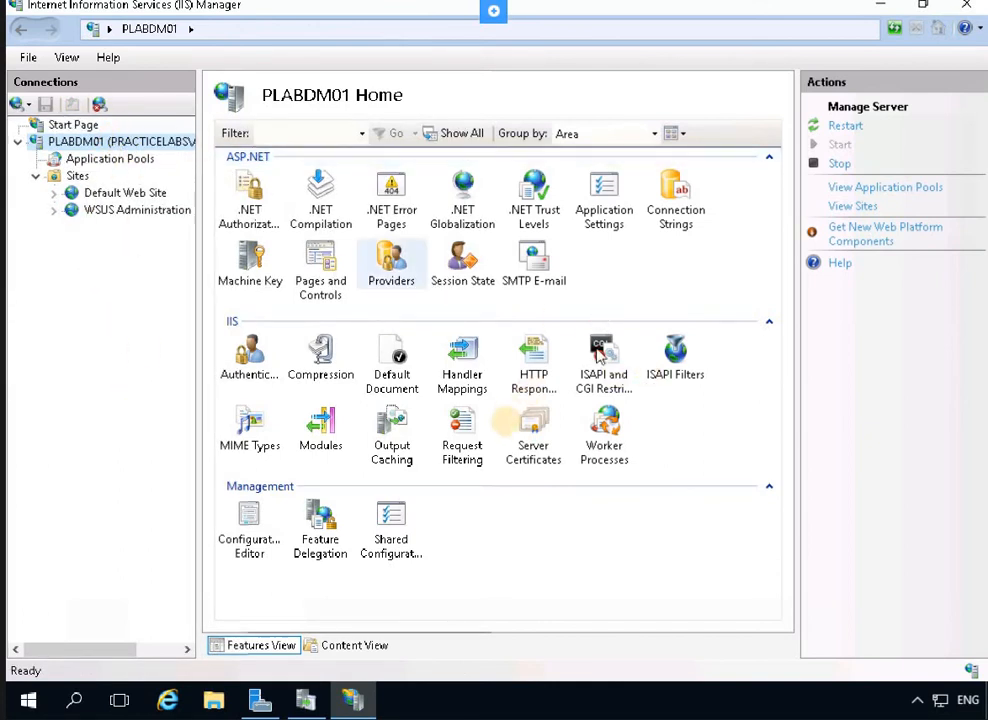
double_click(547, 444)
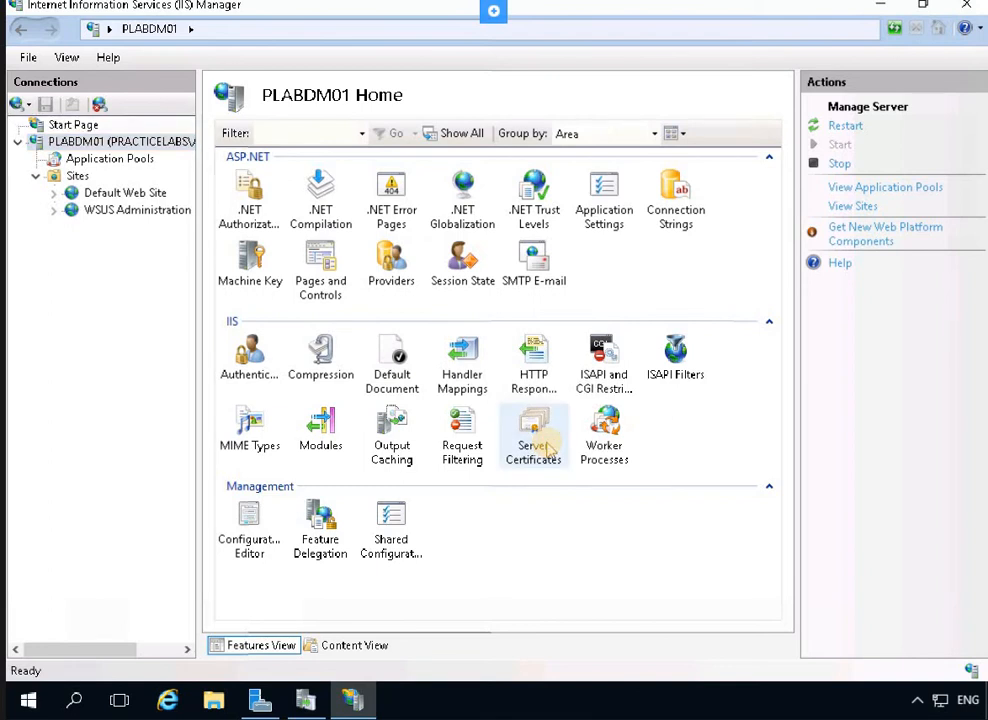
right_click(547, 450)
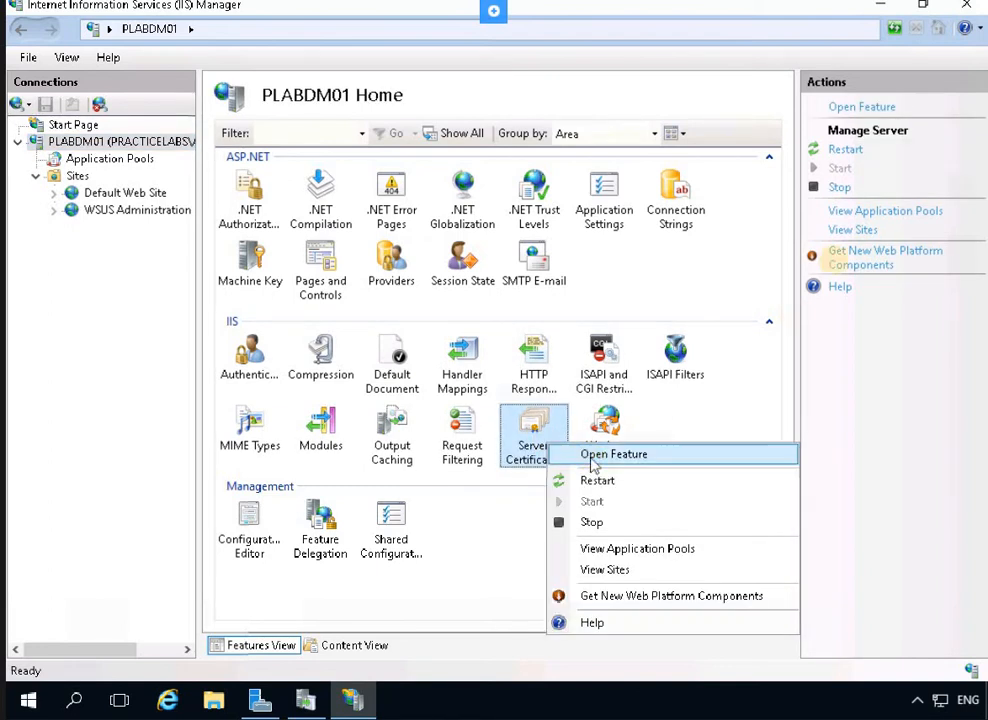
click(593, 456)
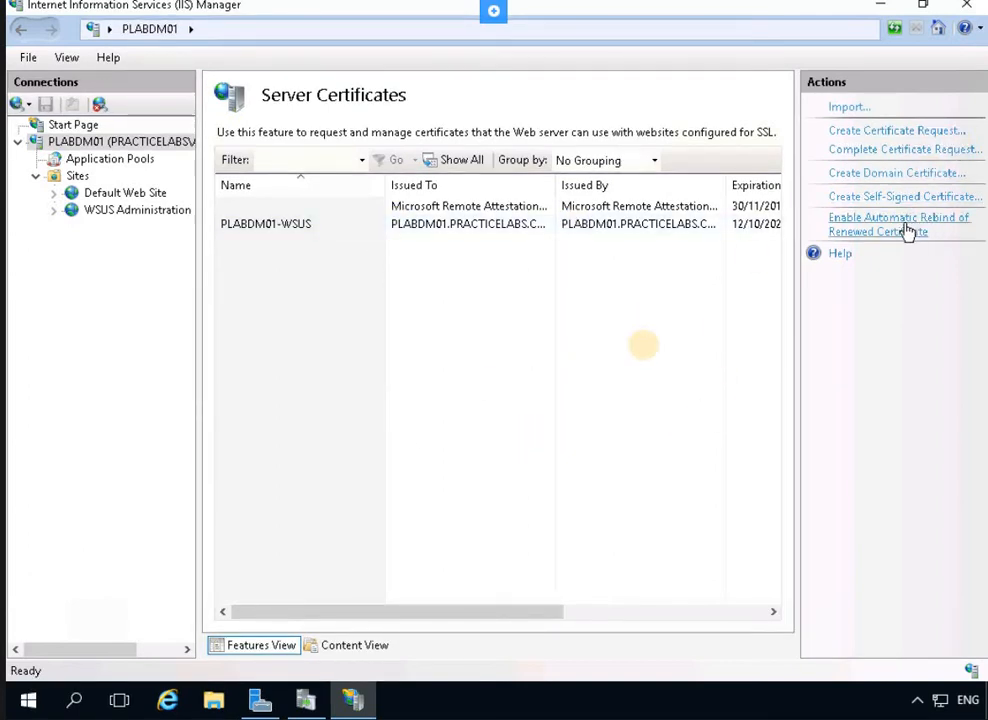
click(281, 226)
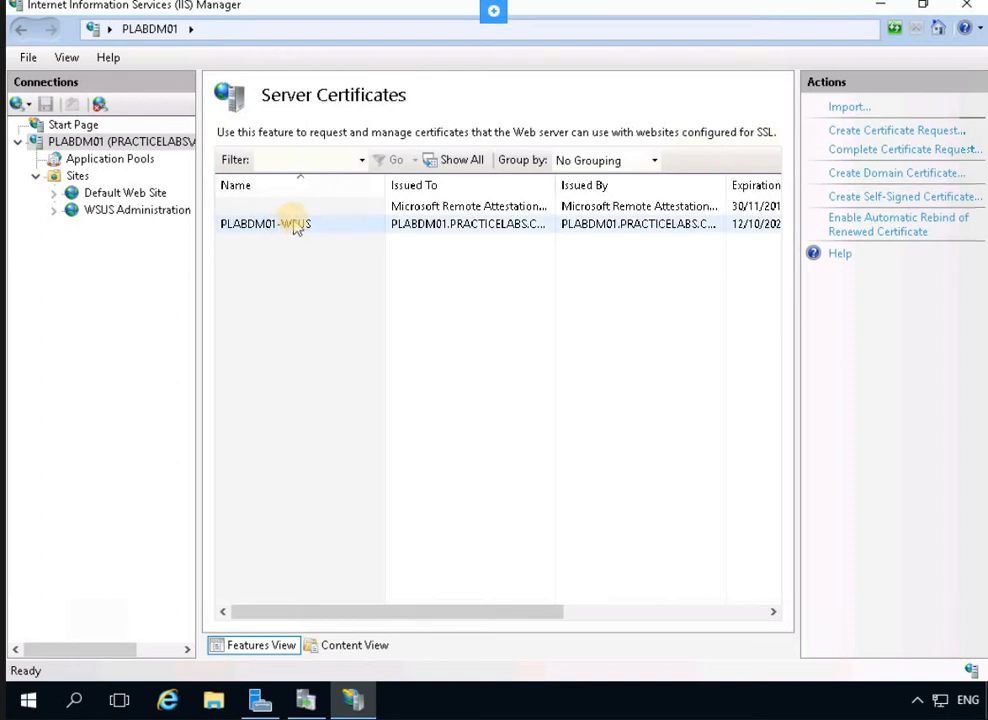
click(266, 207)
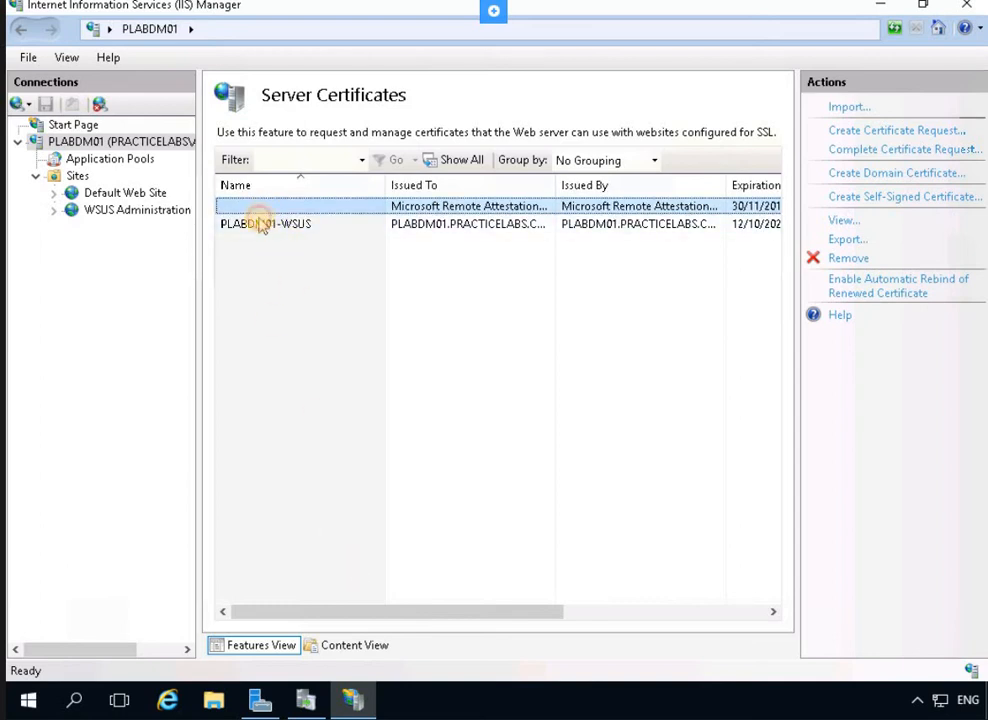
click(264, 223)
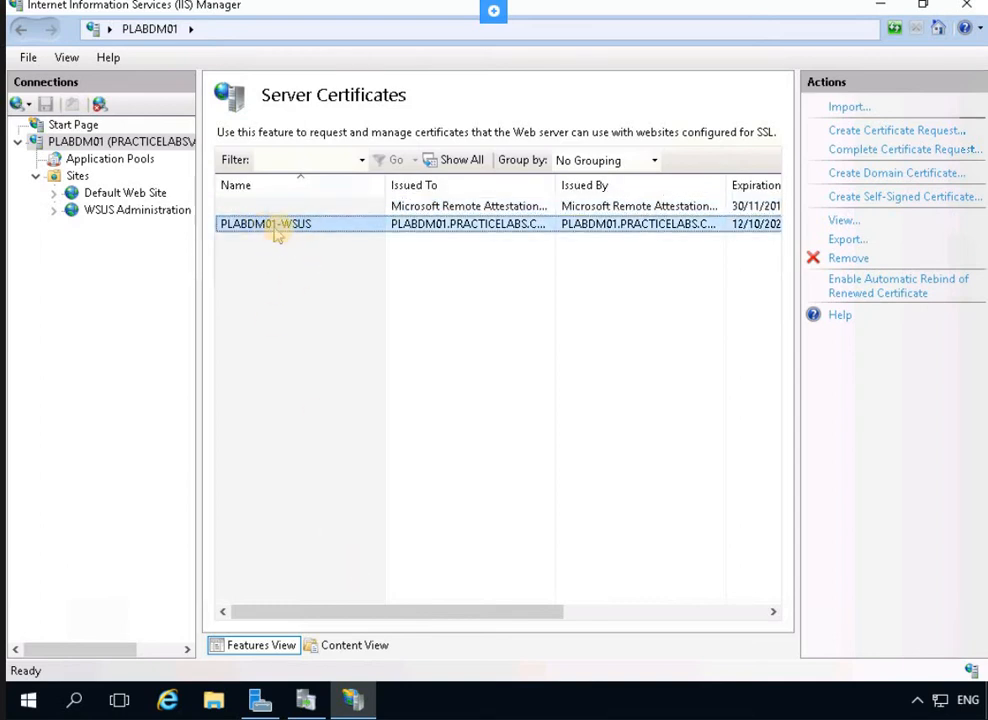
View the PLABDM01-WSUS certificate's details and launch the Certificate Export Wizard
click(843, 220)
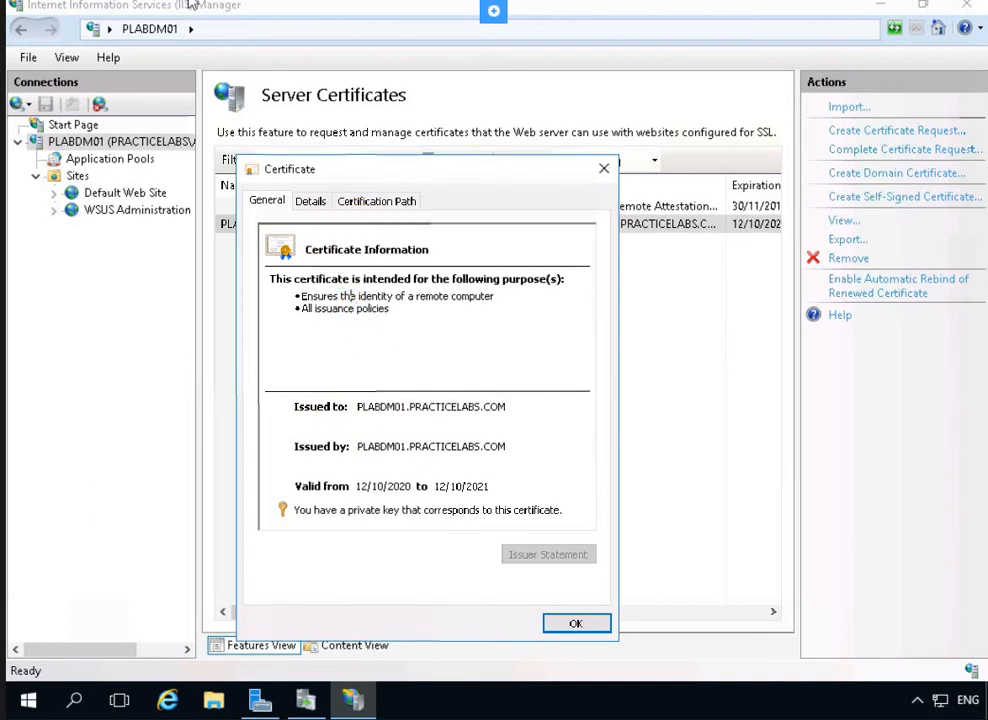
click(311, 202)
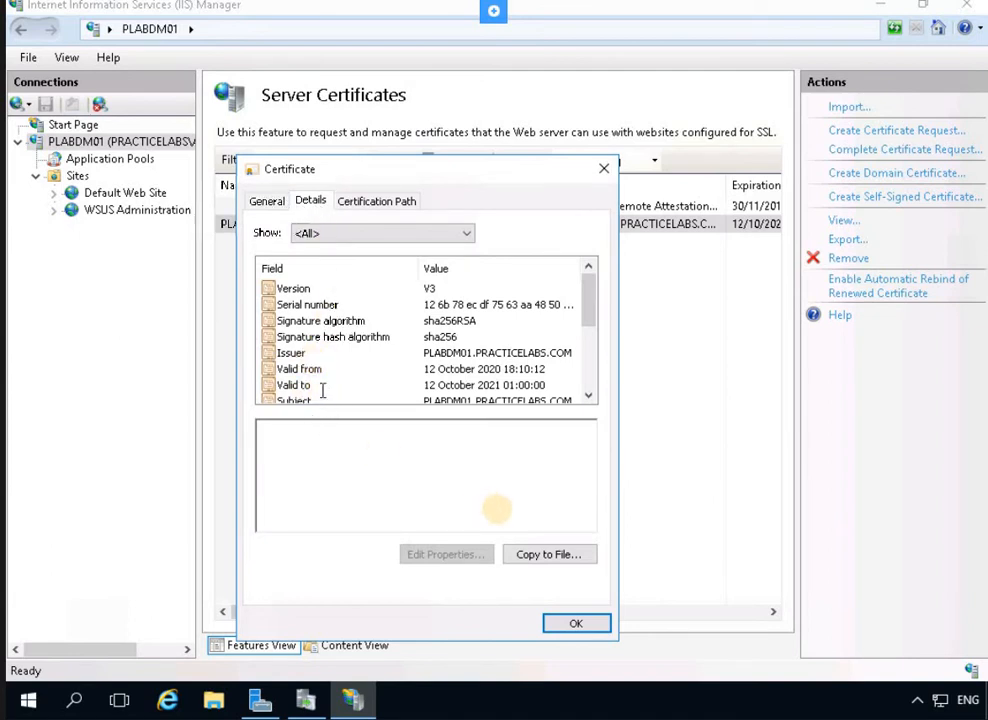
click(549, 556)
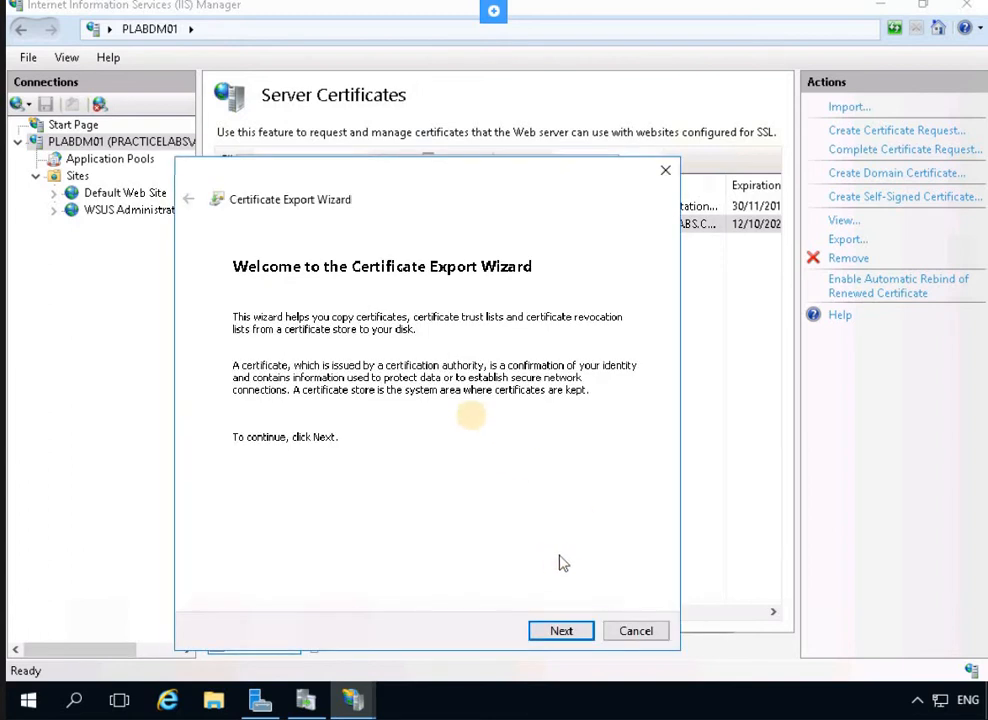
Choose to export the private key and keep the PFX format
click(563, 631)
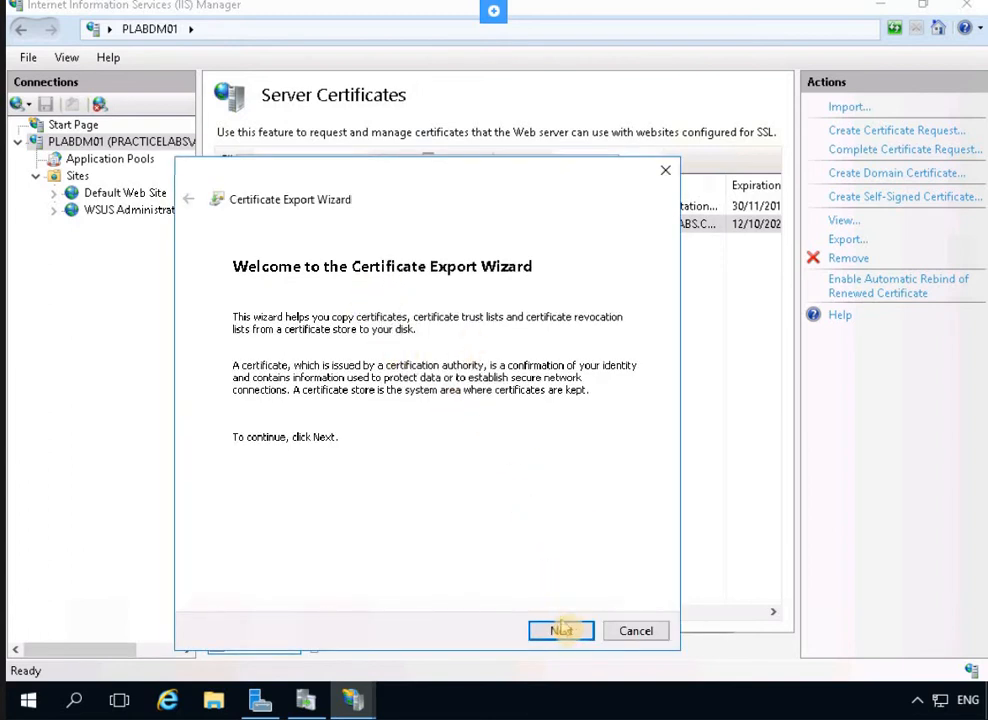
click(568, 633)
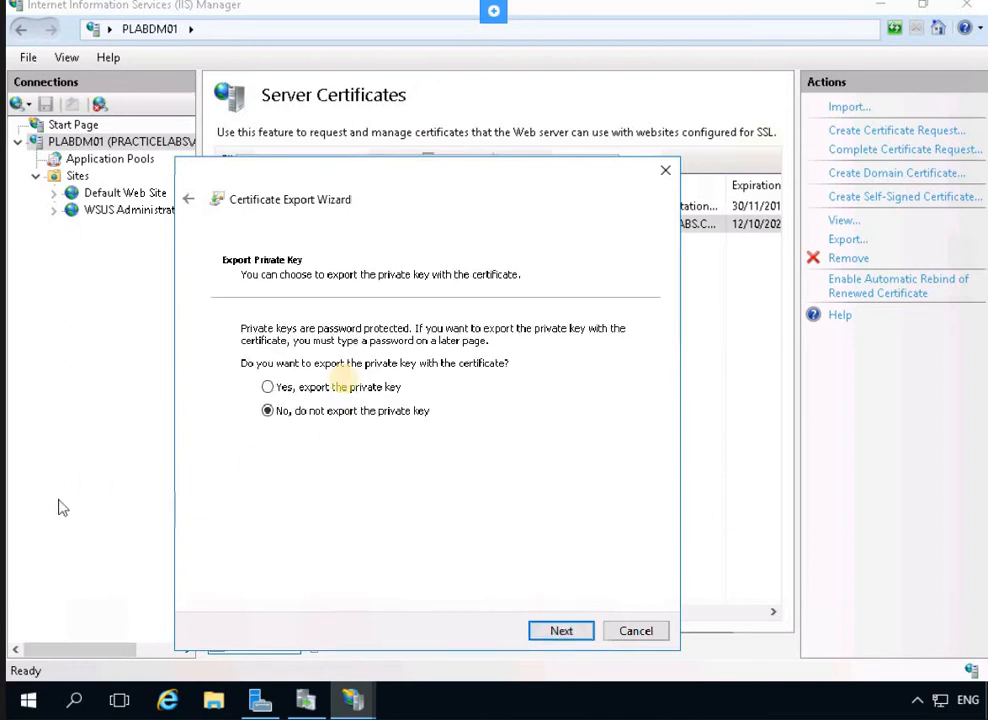
click(270, 393)
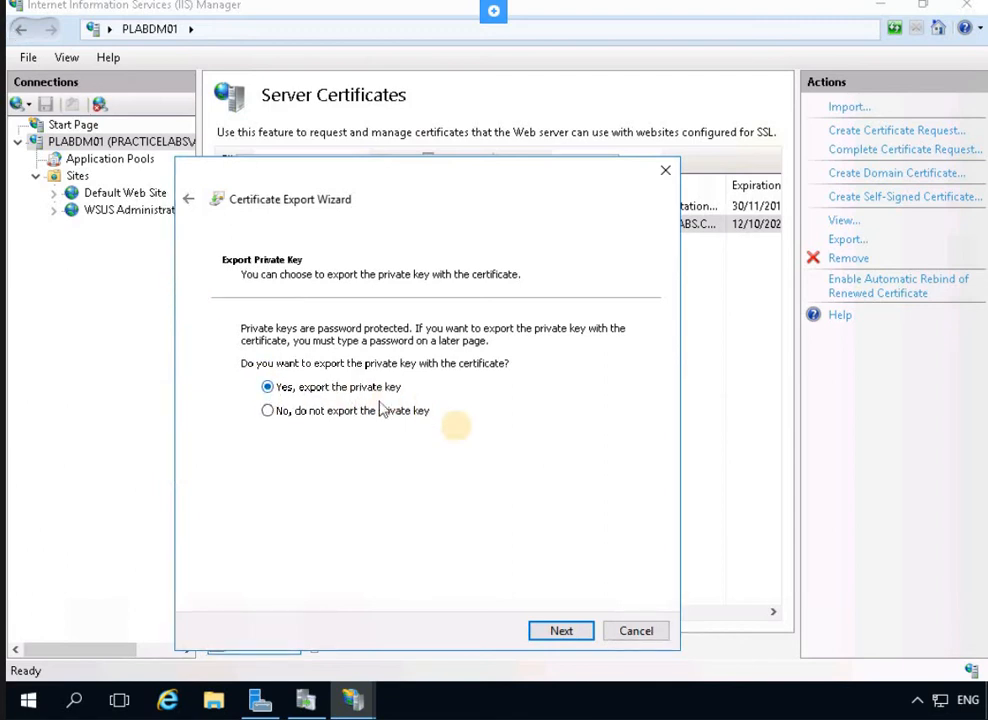
click(564, 631)
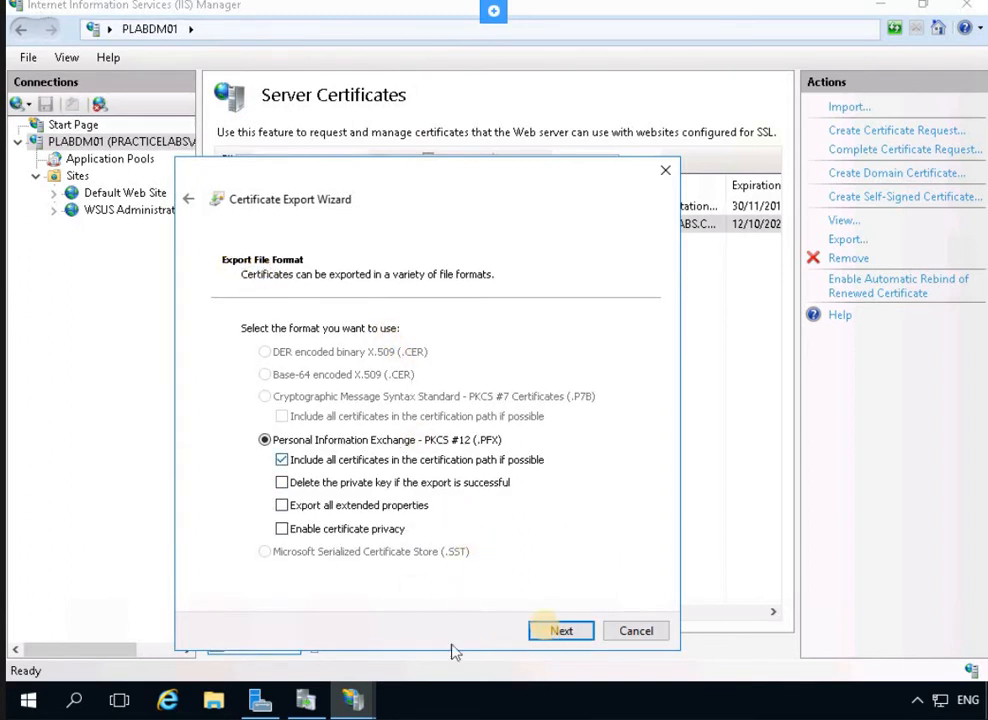
click(561, 631)
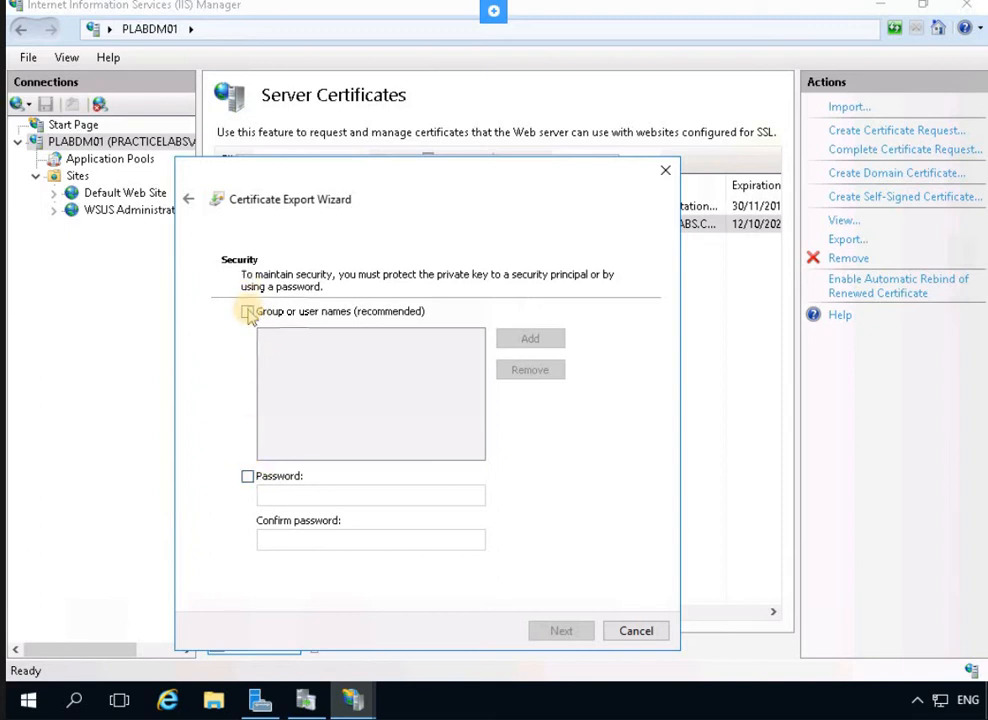
Protect the export with a password, entering and confirming it
click(247, 478)
click(294, 492)
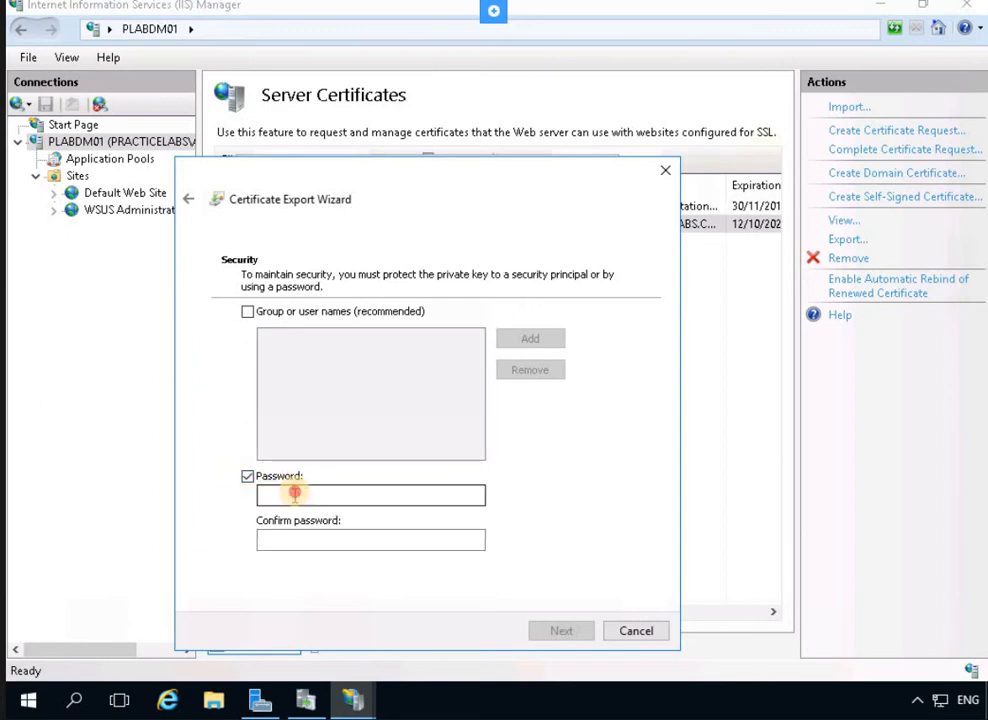
click(295, 493)
text(P)
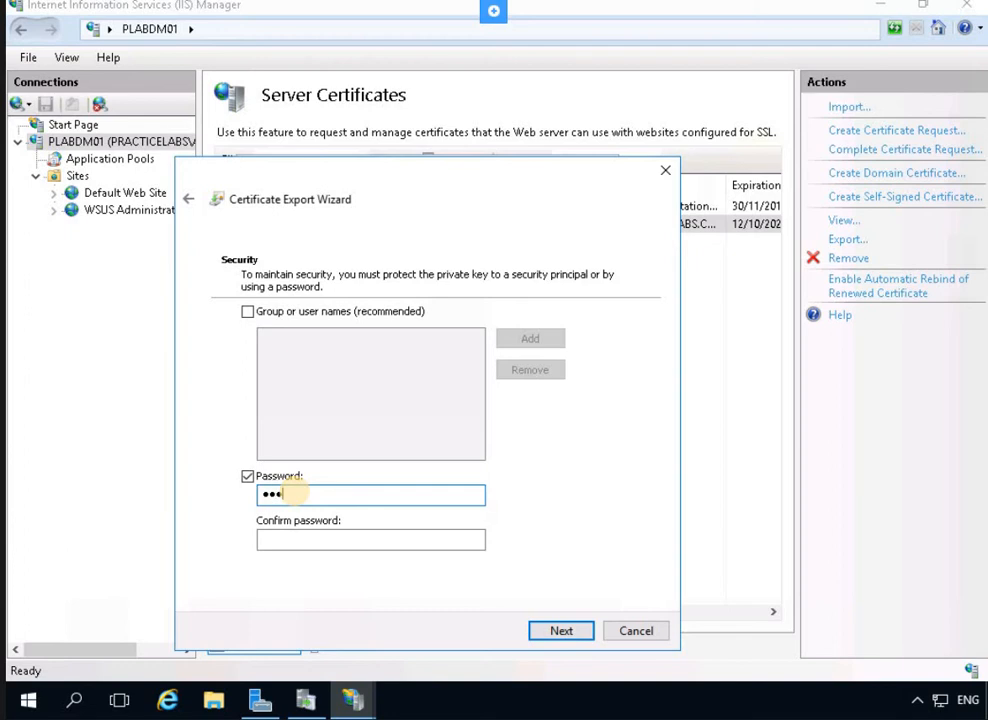
key(BackSpace)
key(BackSpace)
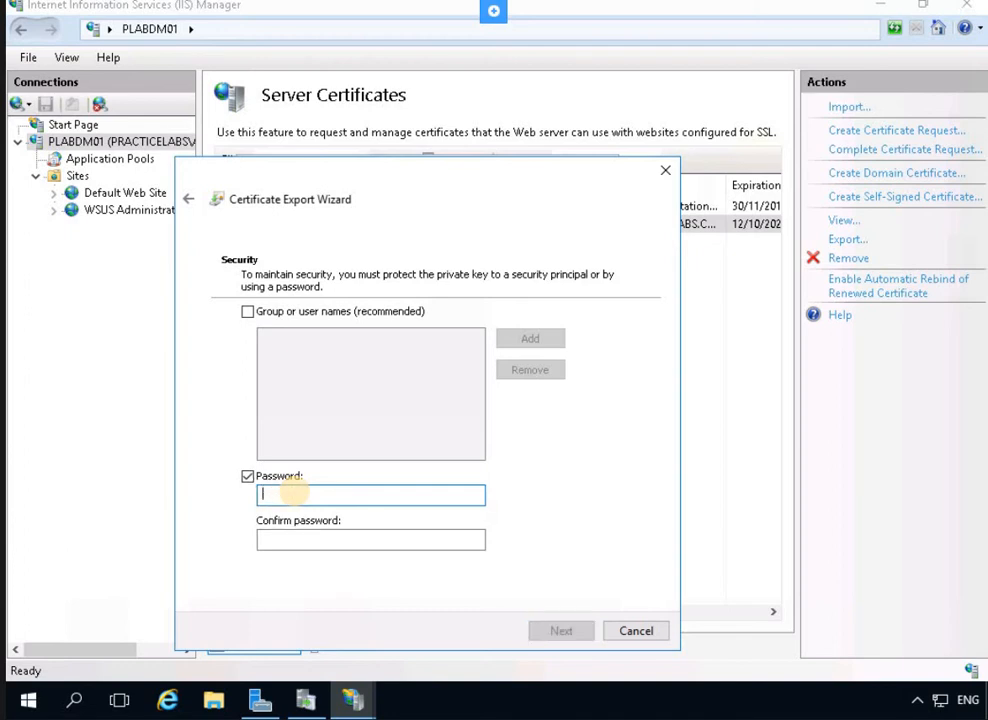
text(P)
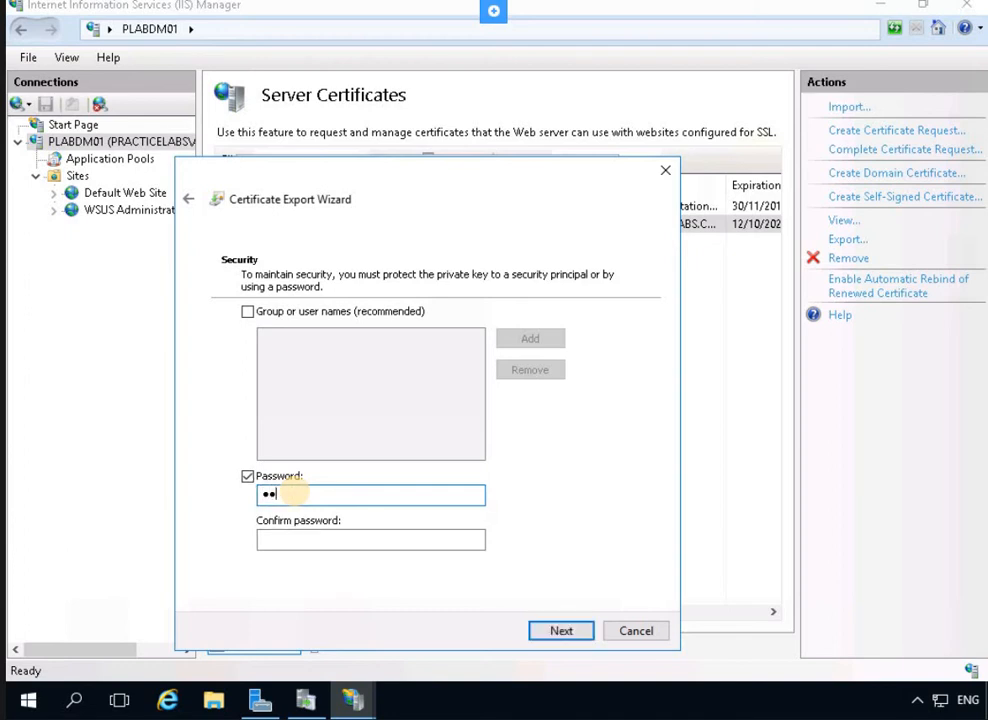
text(assw0rd)
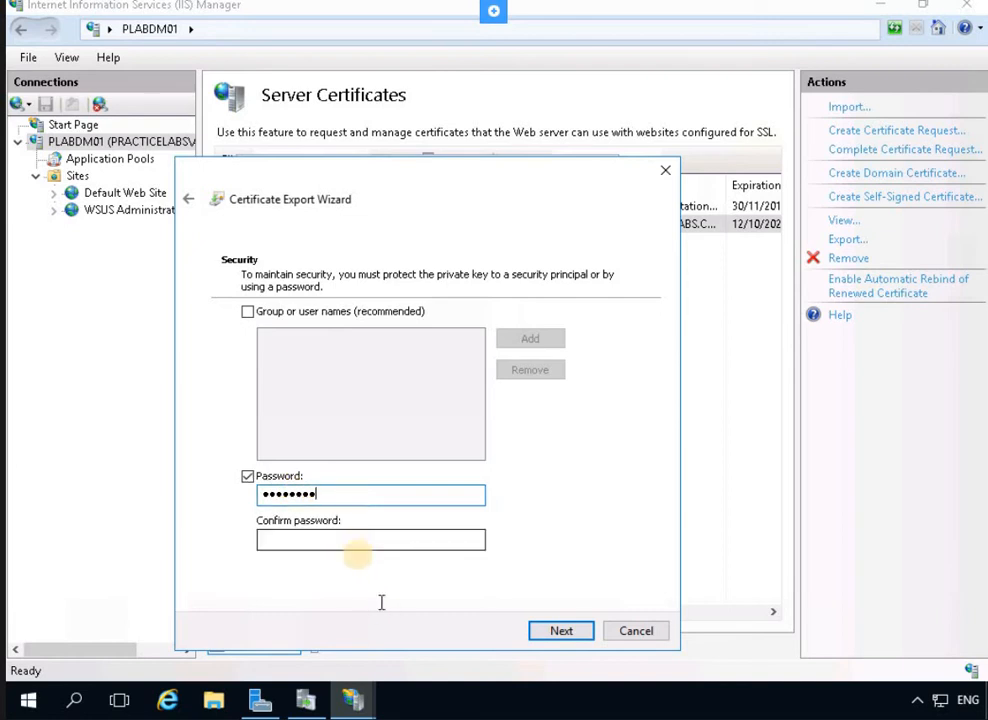
click(363, 542)
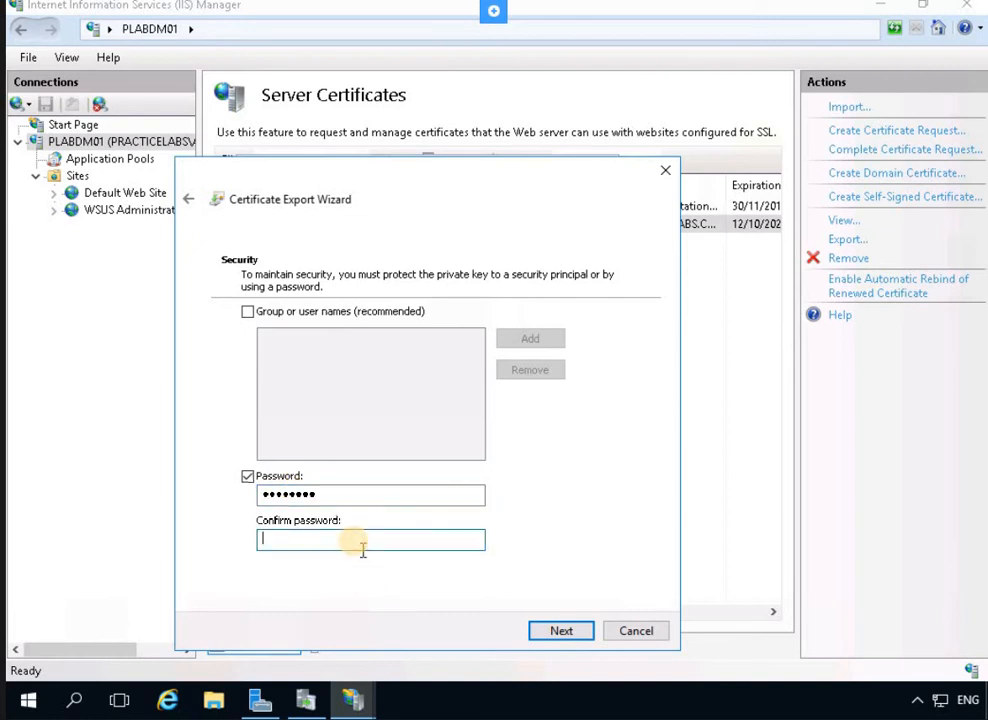
text(Passw0)
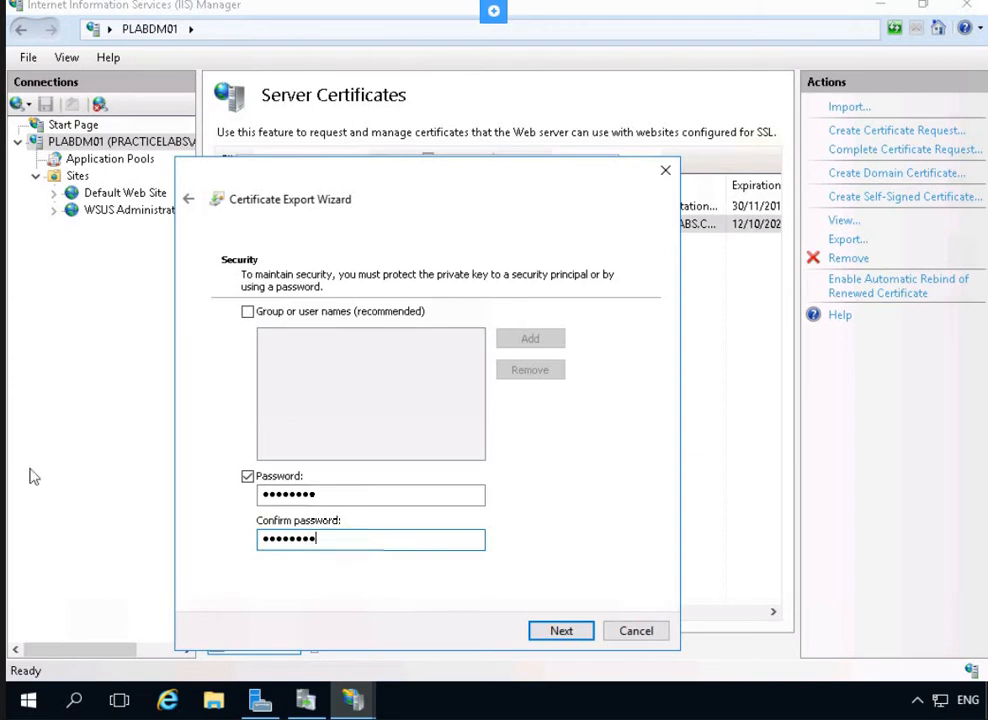
click(546, 632)
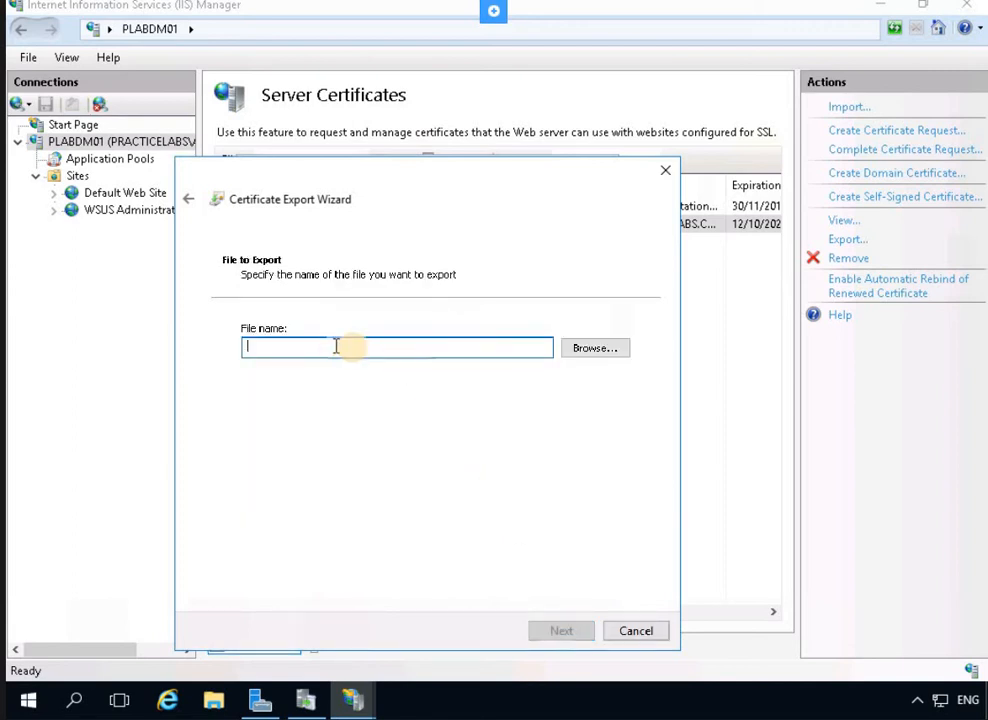
Save the export as c:\plabdm01.pfx and finish the wizard
text(c:\plabdm01)
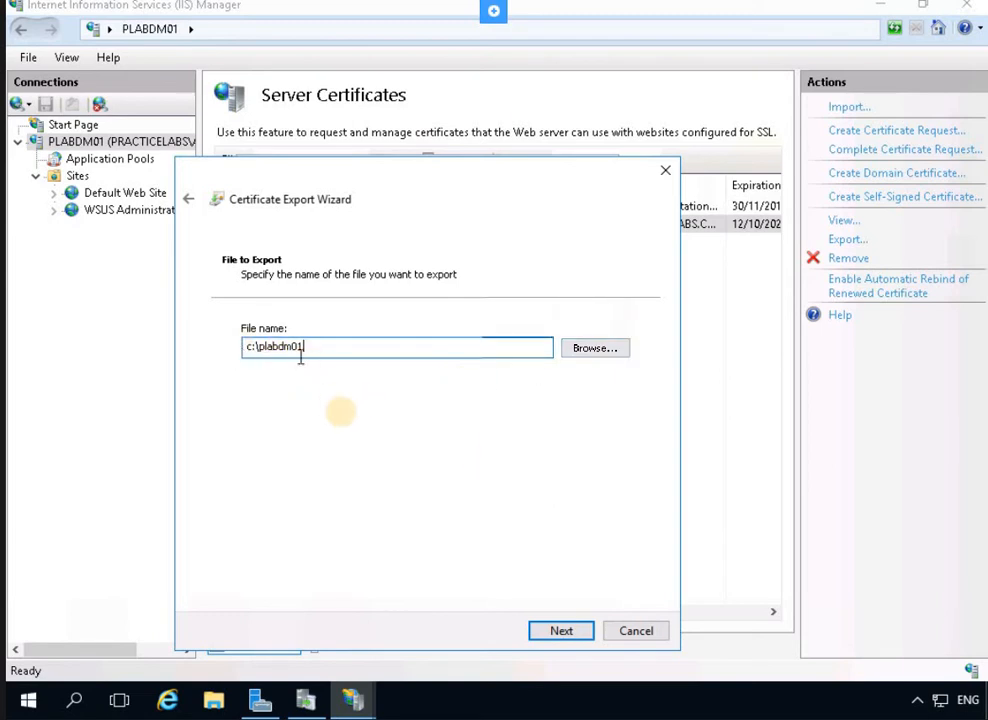
click(563, 630)
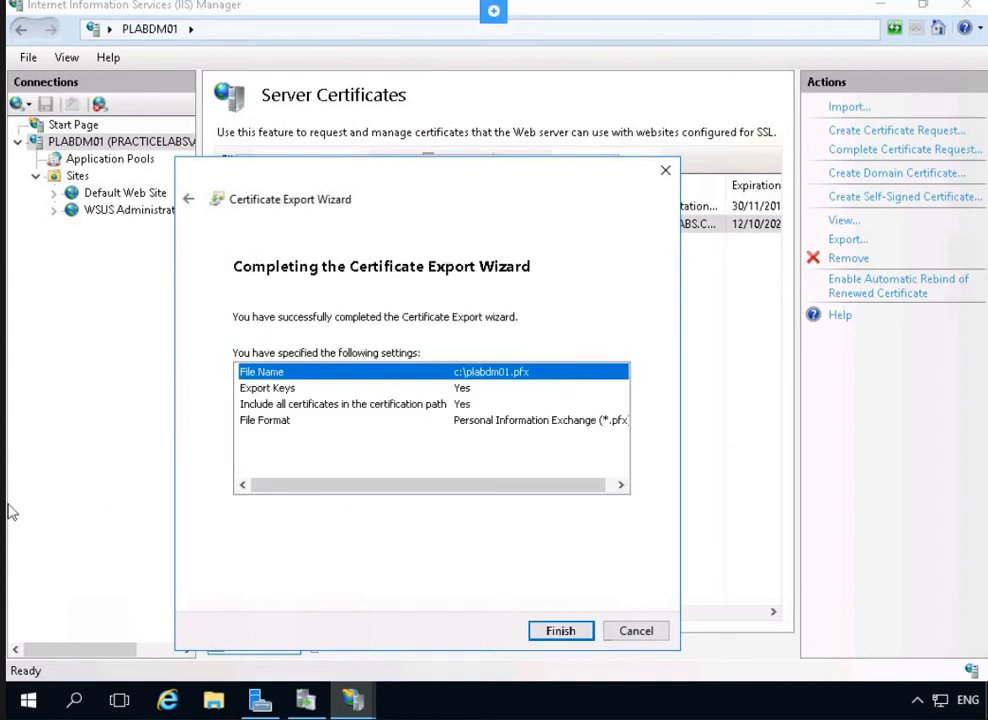
click(563, 632)
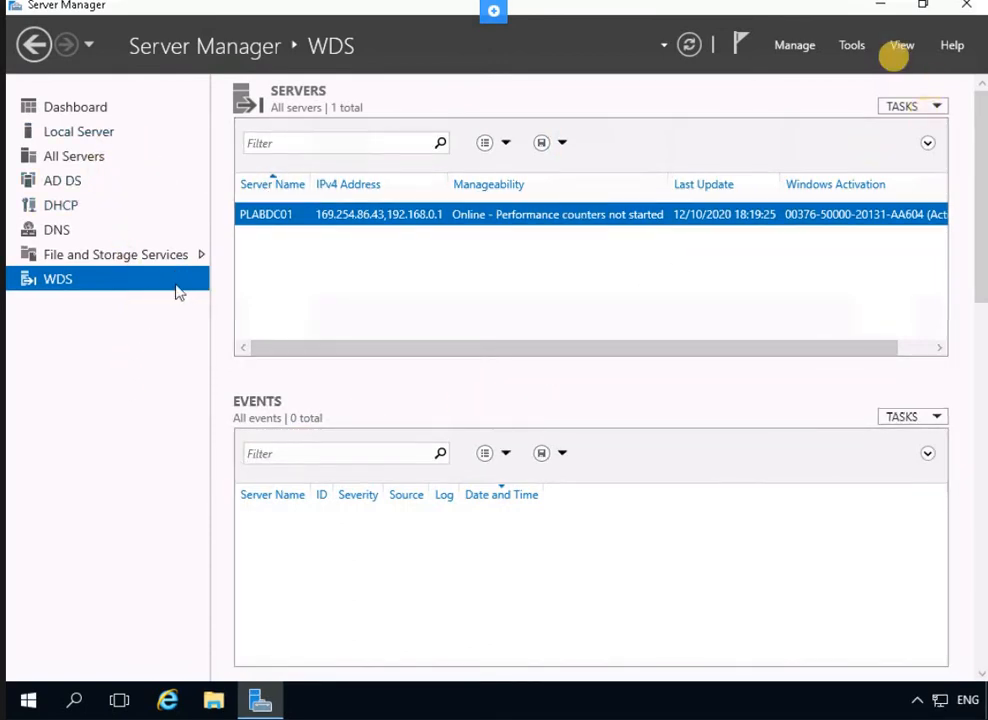
Launch Group Policy Management from Server Manager's Tools menu
click(851, 43)
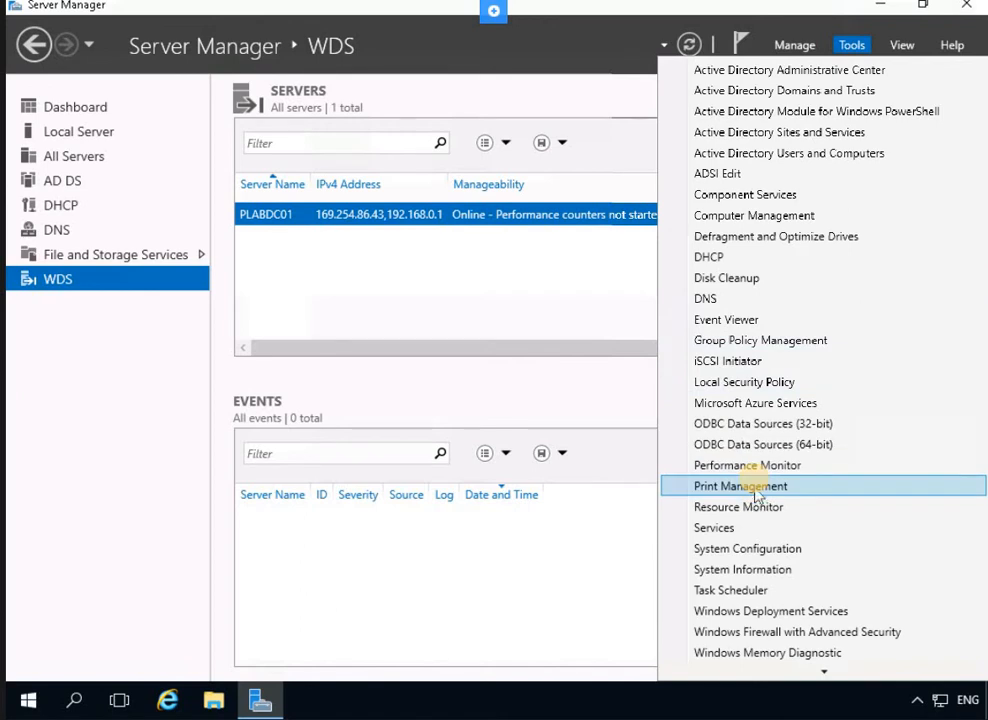
scroll(756, 484, down, 1)
scroll(757, 480, up, 1)
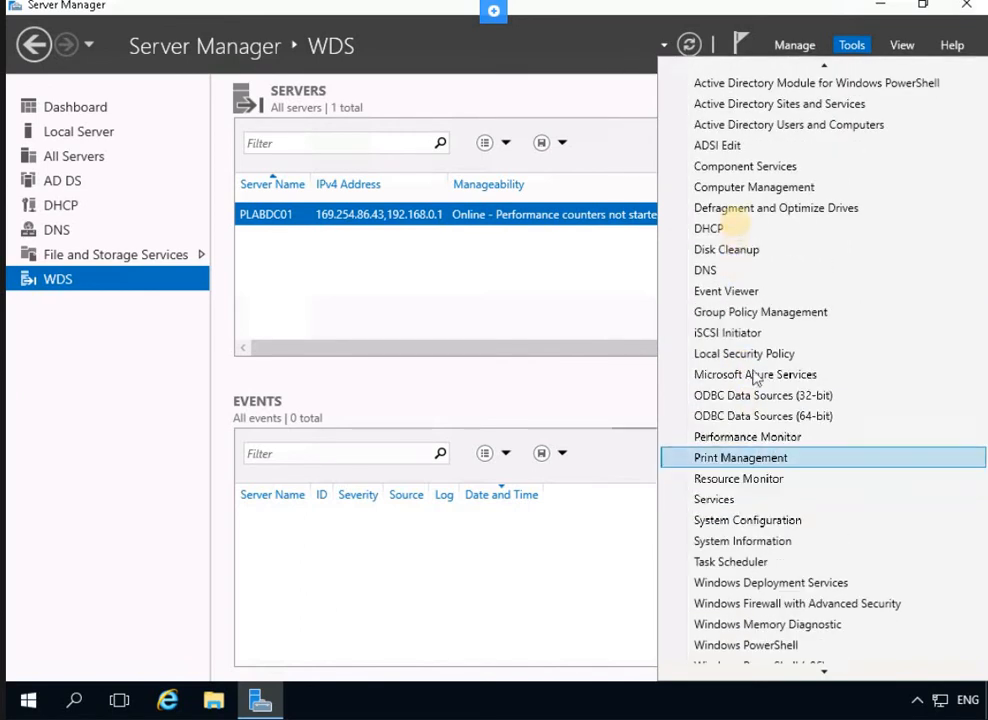
click(103, 387)
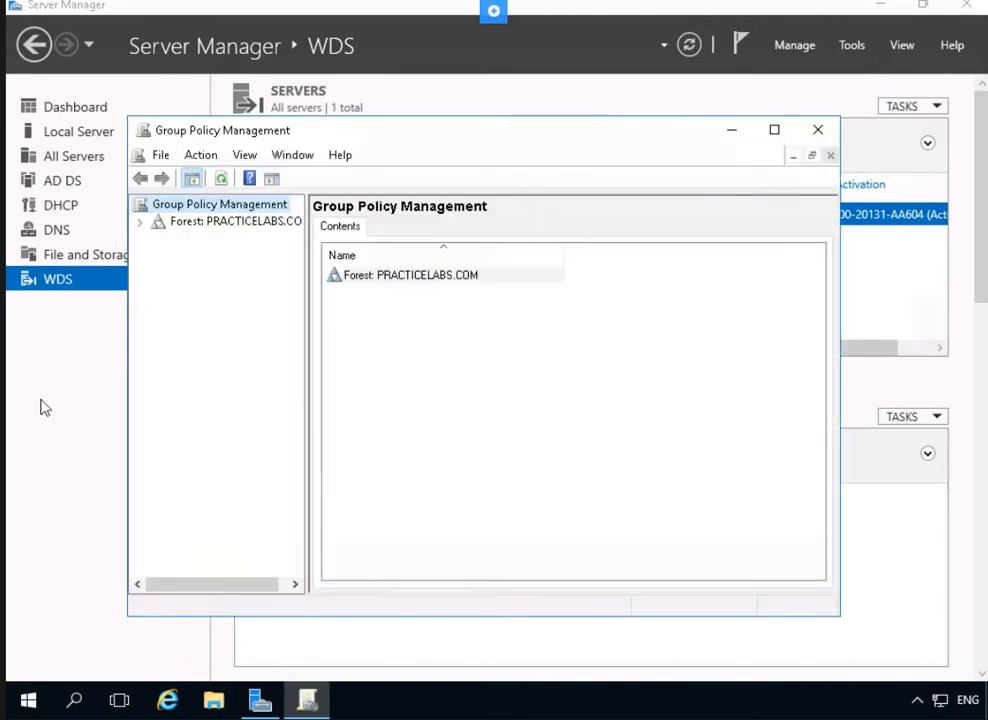
Expand the PRACTICELABS.COM forest and domain, then select the Default Domain Policy link
click(140, 223)
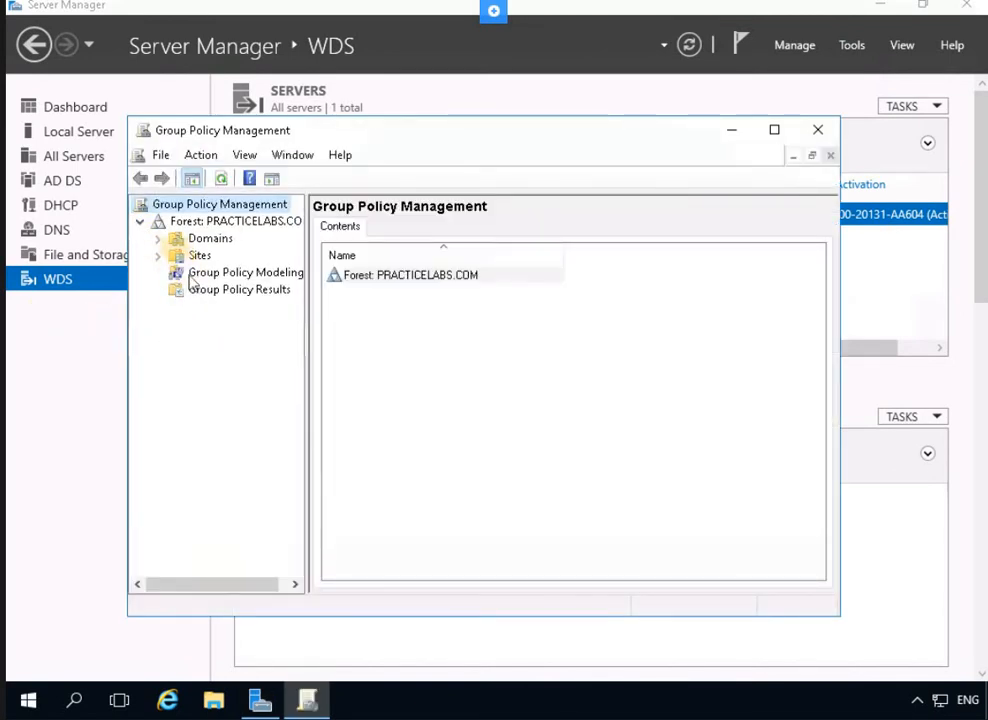
click(159, 239)
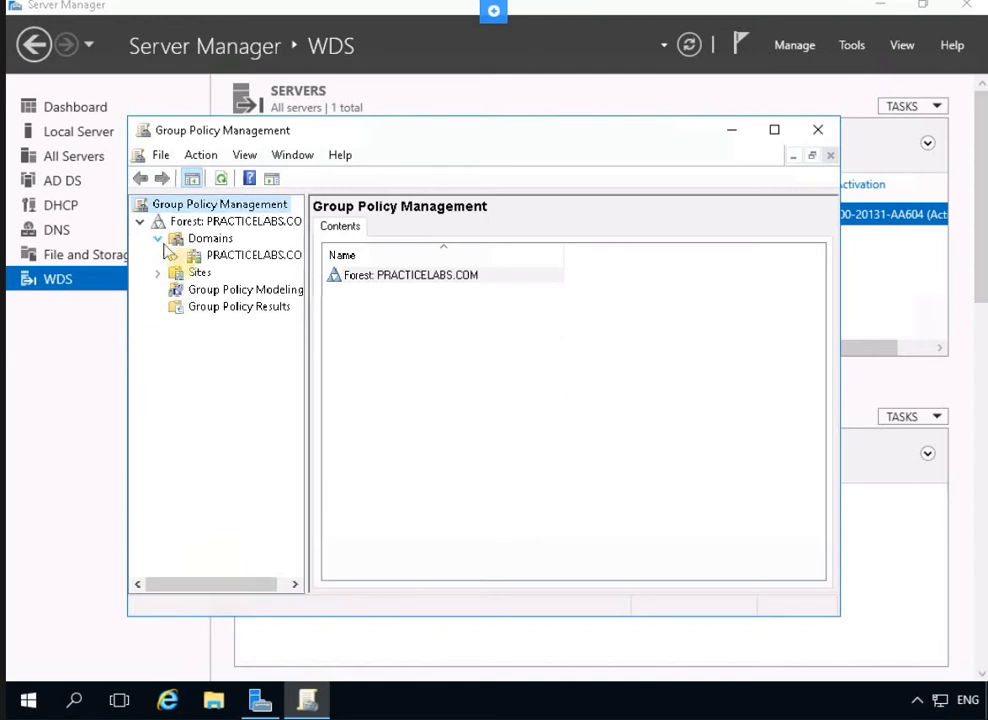
click(177, 255)
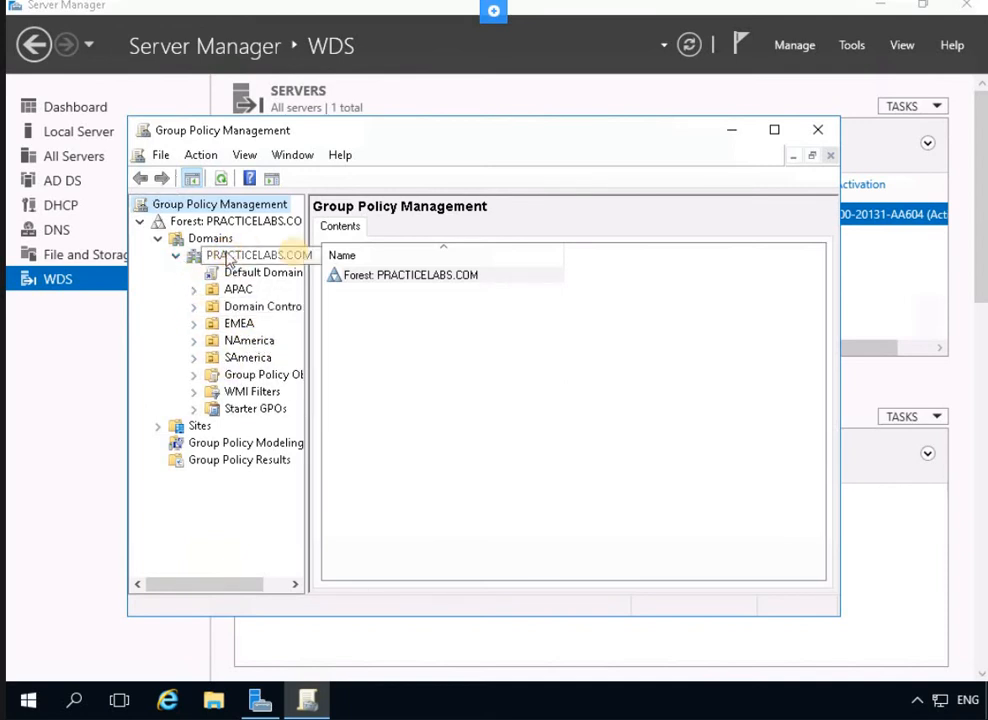
click(247, 254)
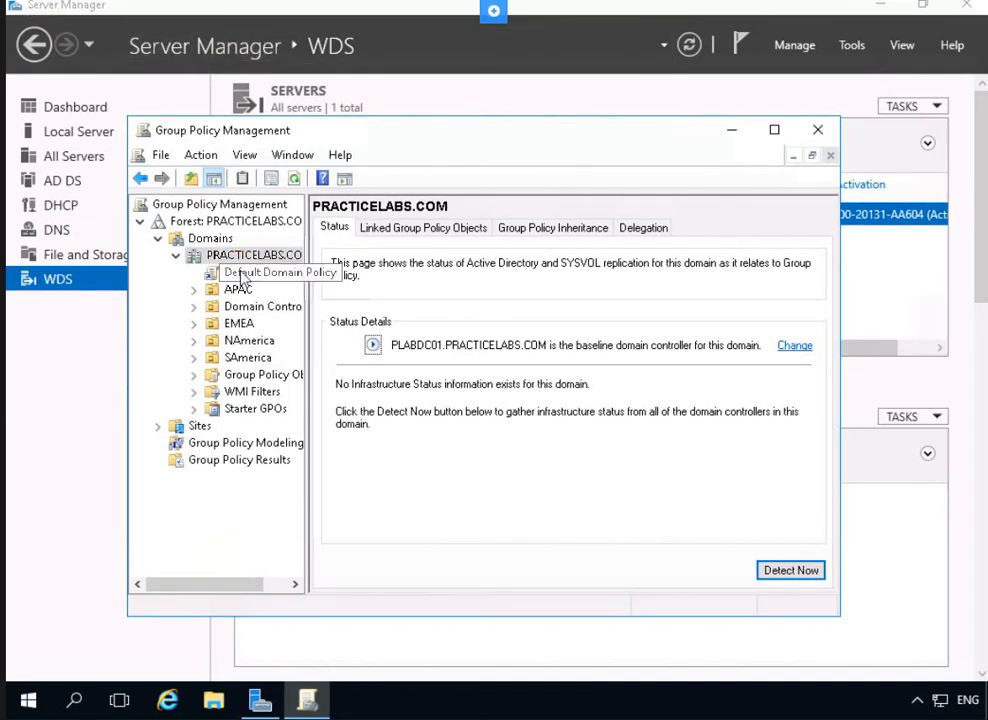
click(234, 273)
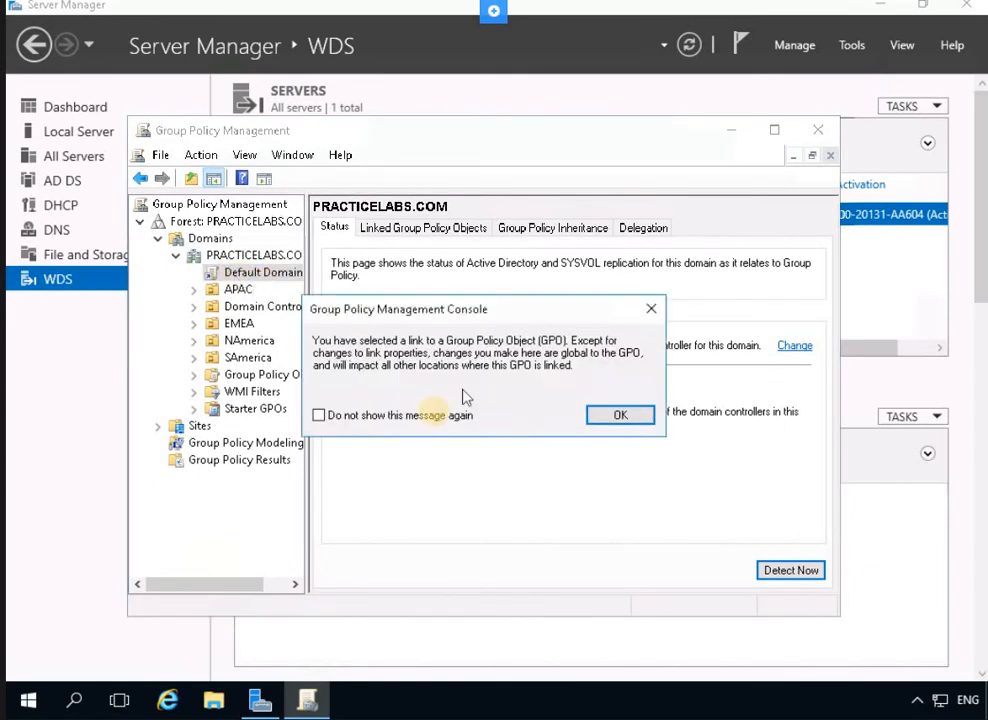
Dismiss the GPO link notice permanently and open Default Domain Policy in the editor
click(465, 416)
click(600, 410)
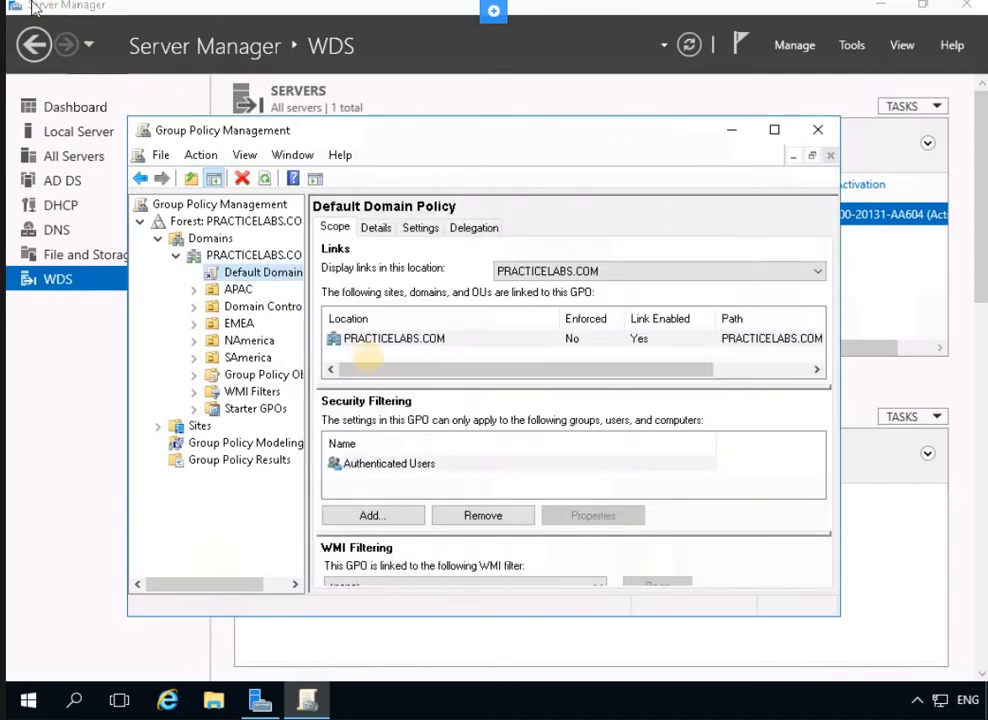
right_click(266, 272)
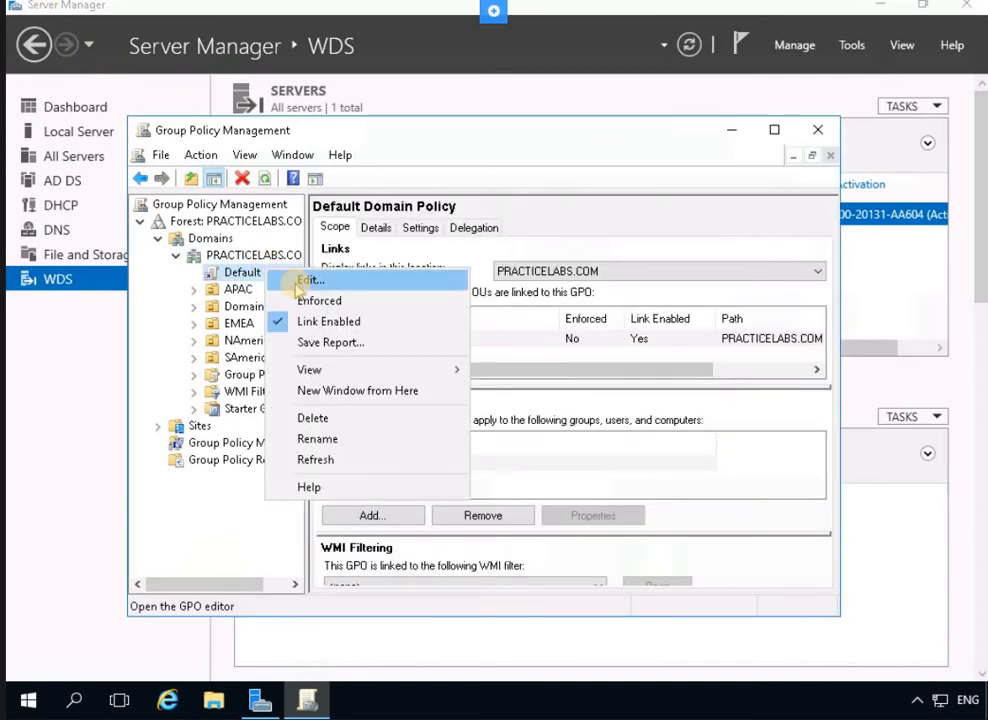
click(298, 284)
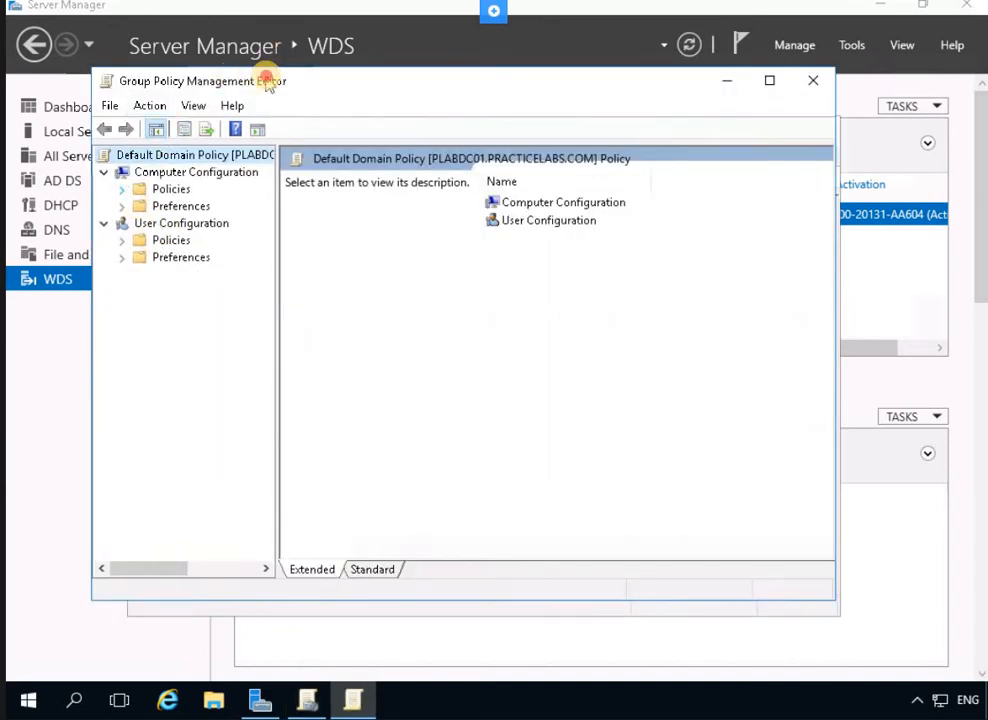
Navigate Computer Configuration > Policies > Windows Settings > Security Settings > Public Key Policies > Trusted Root Certification Authorities
drag(362, 148, 460, 220)
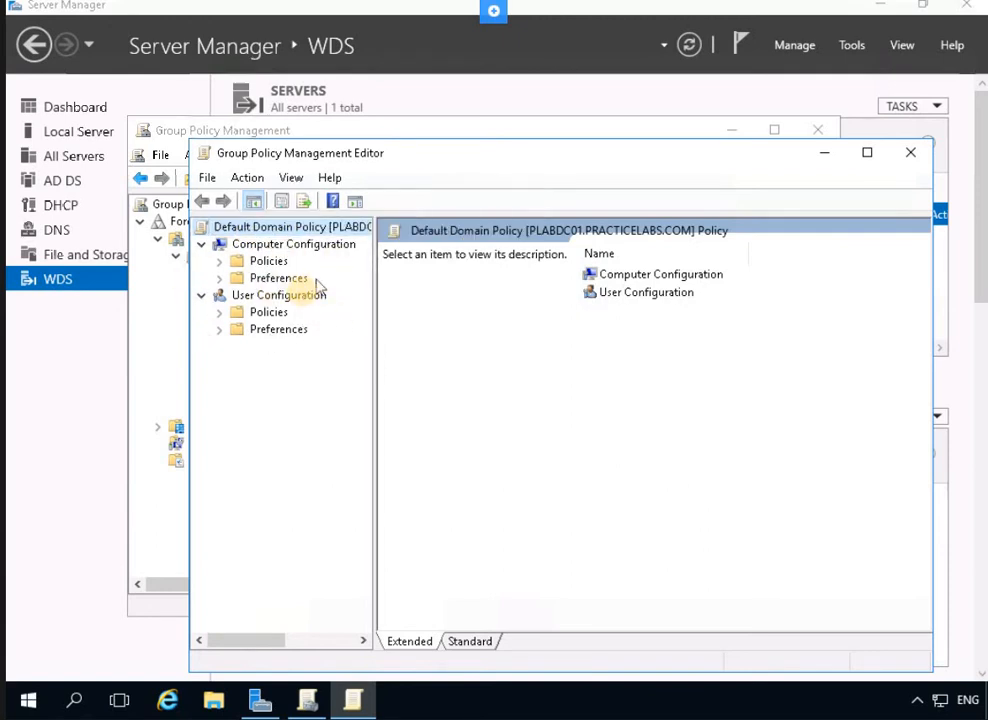
click(266, 246)
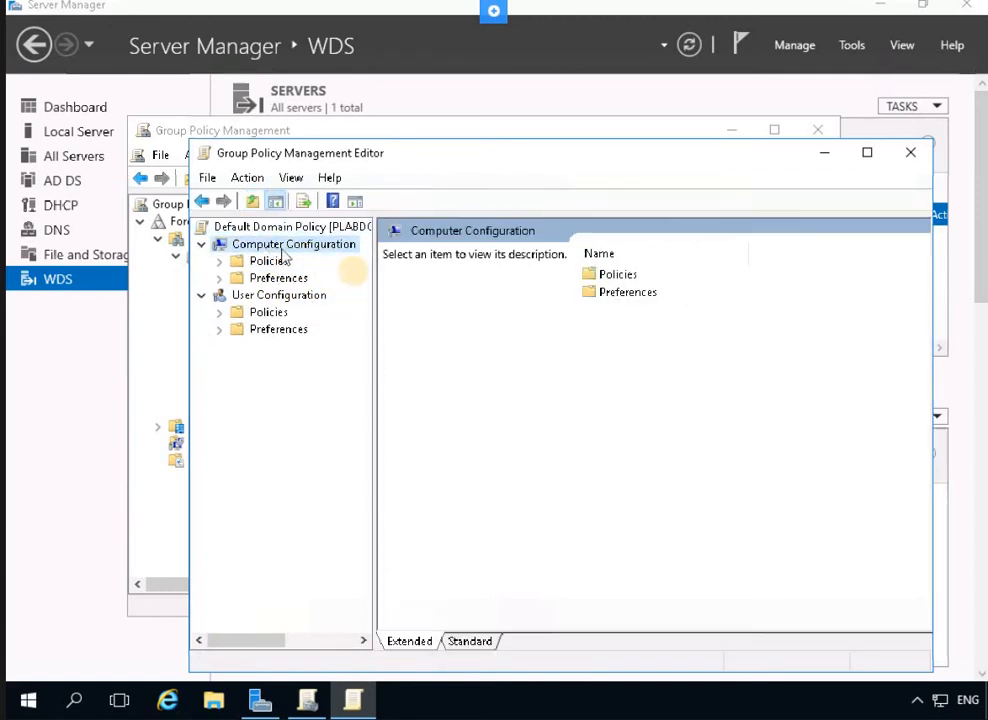
click(220, 262)
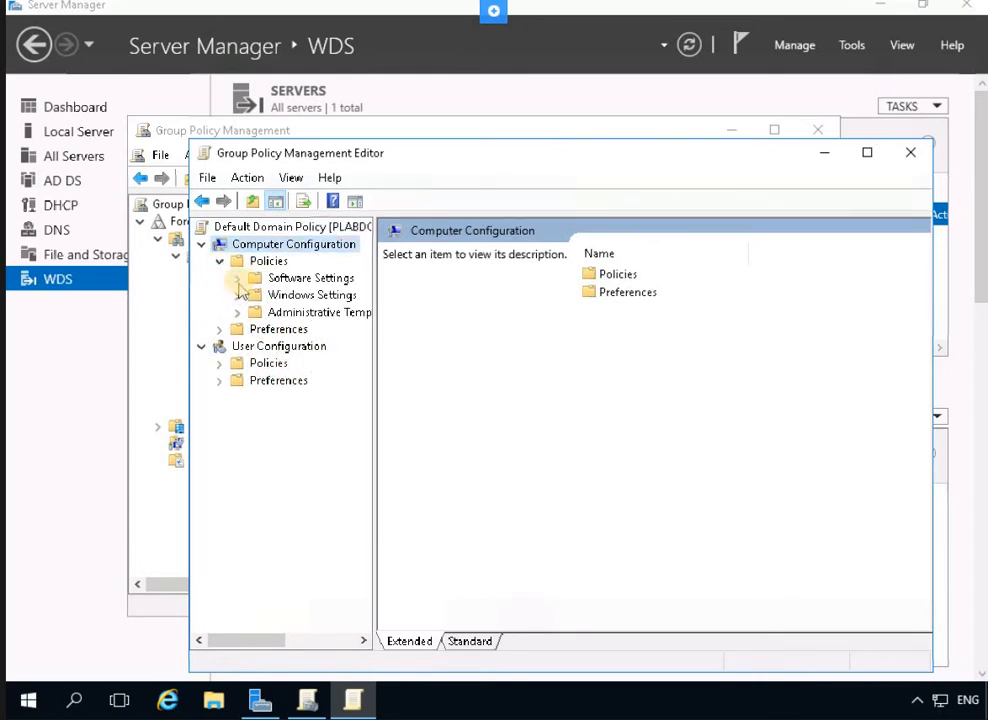
click(258, 261)
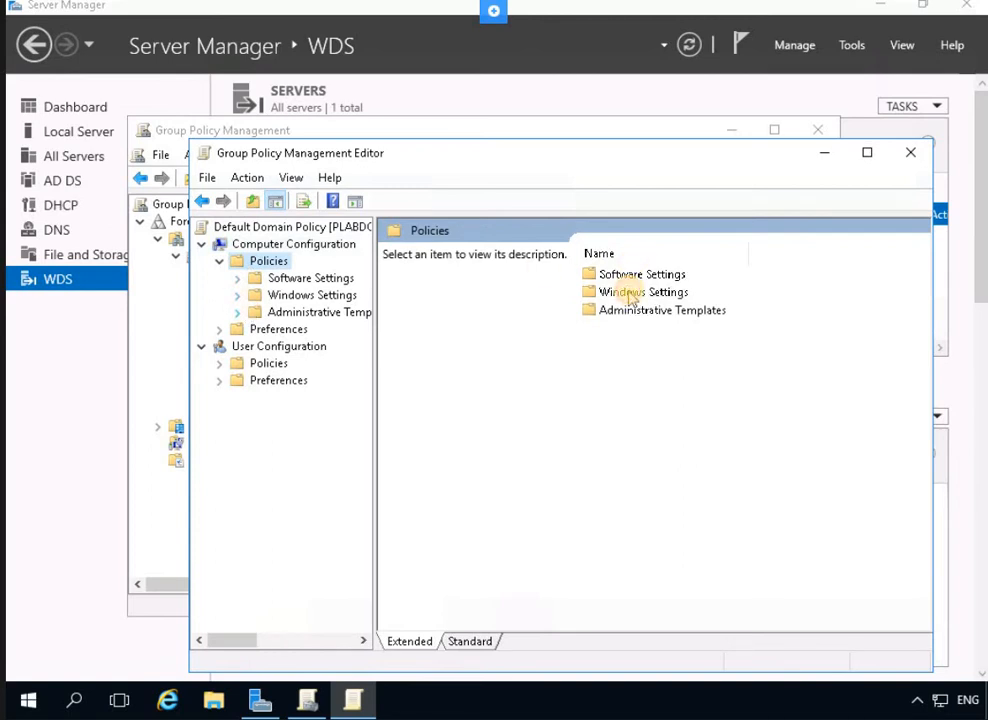
click(636, 295)
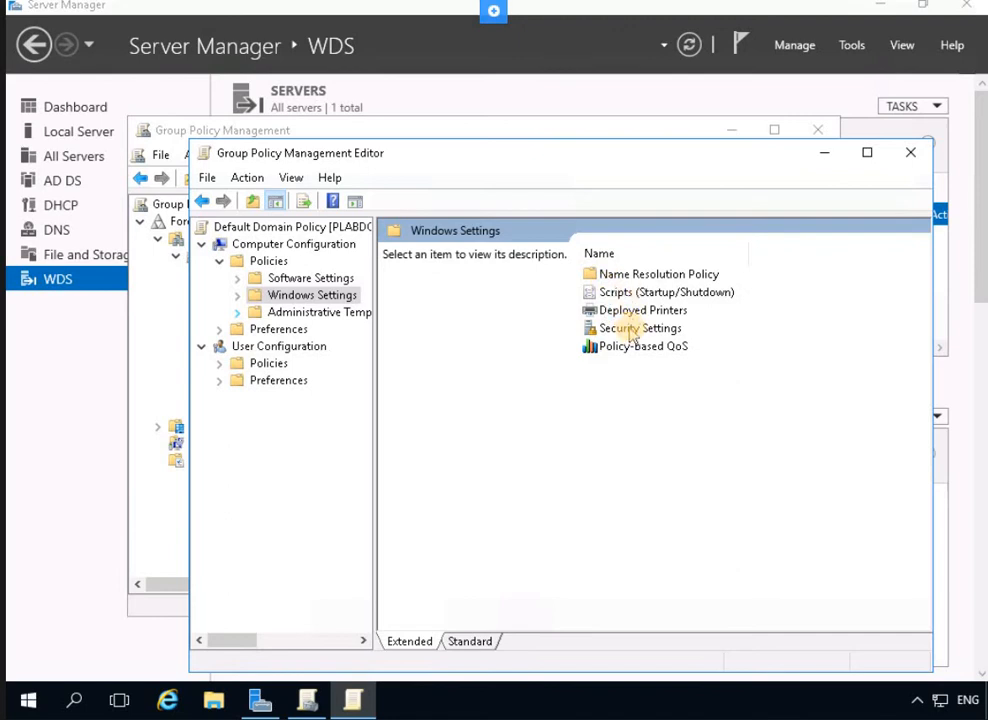
click(631, 330)
double_click(631, 330)
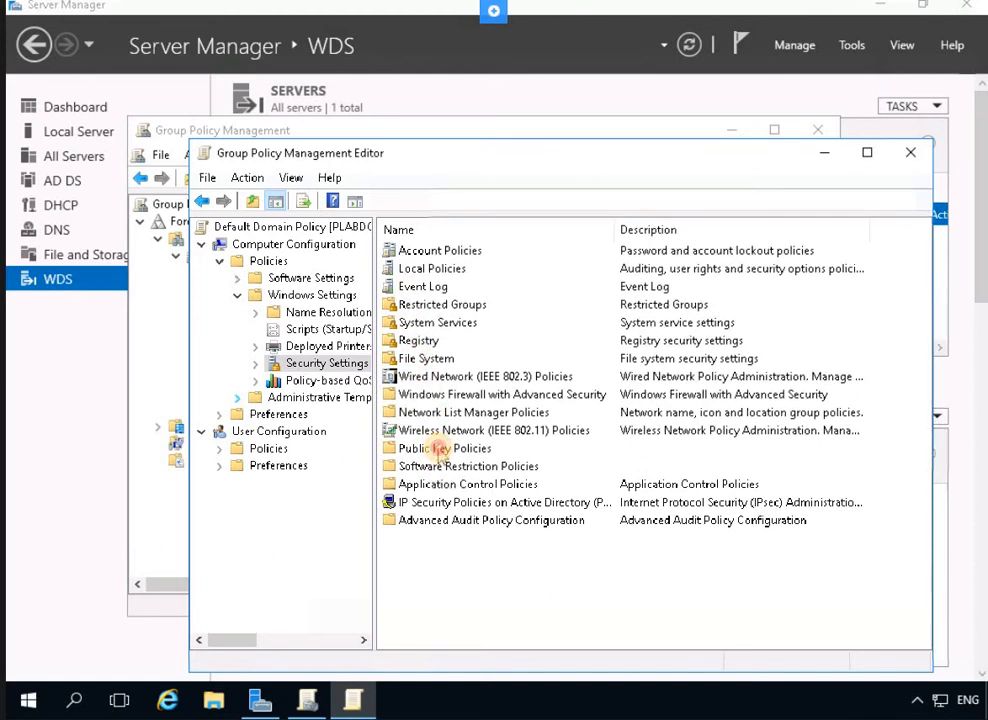
double_click(438, 450)
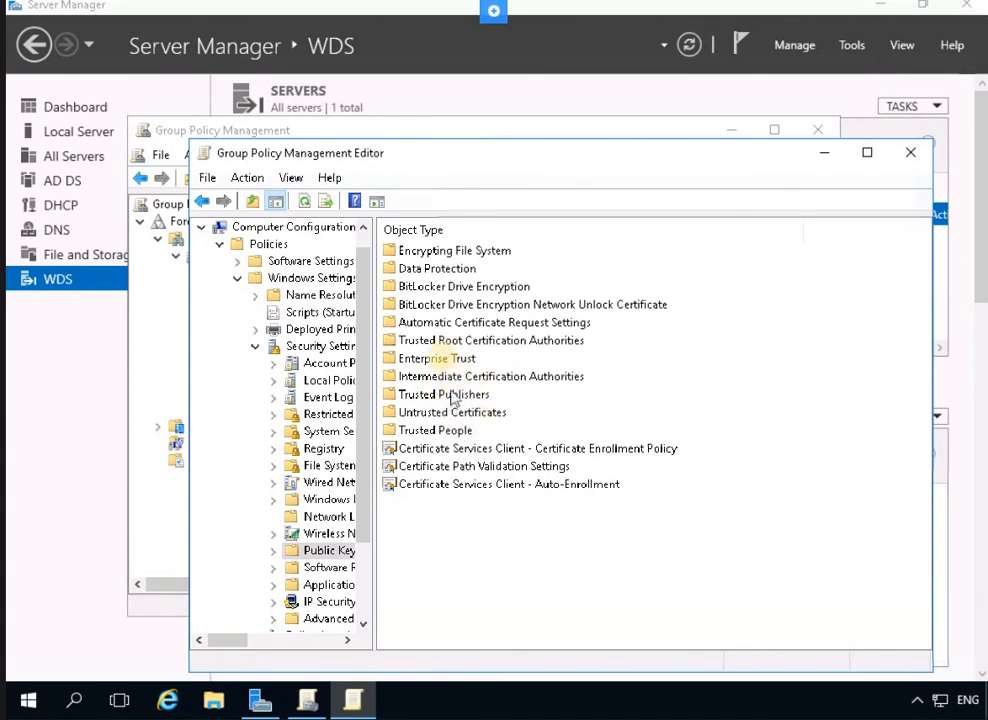
double_click(461, 342)
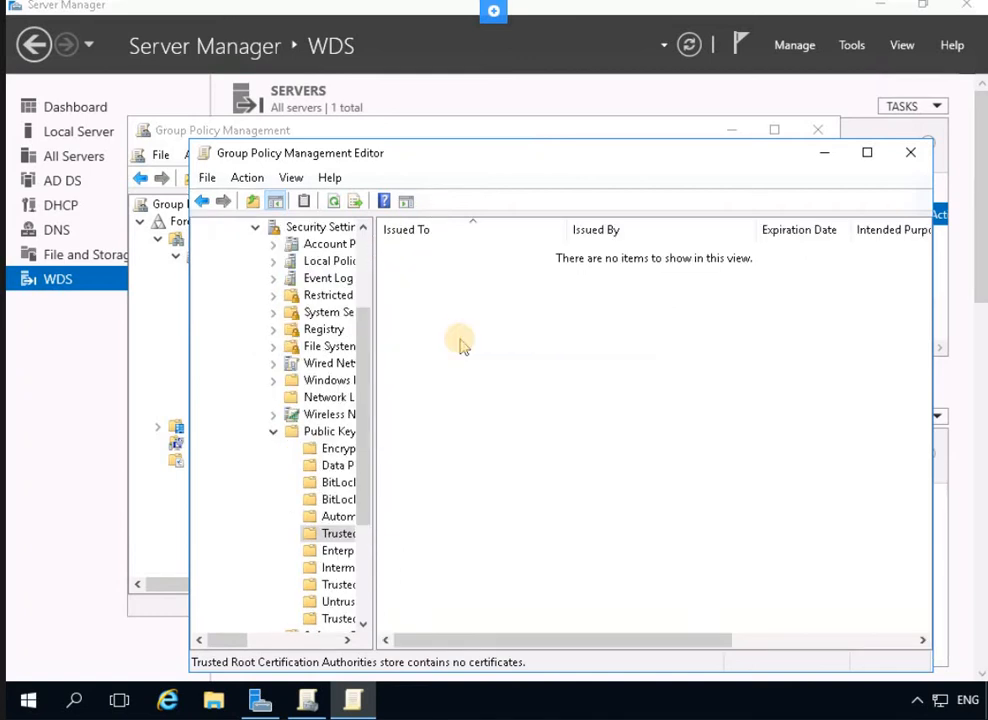
right_click(445, 320)
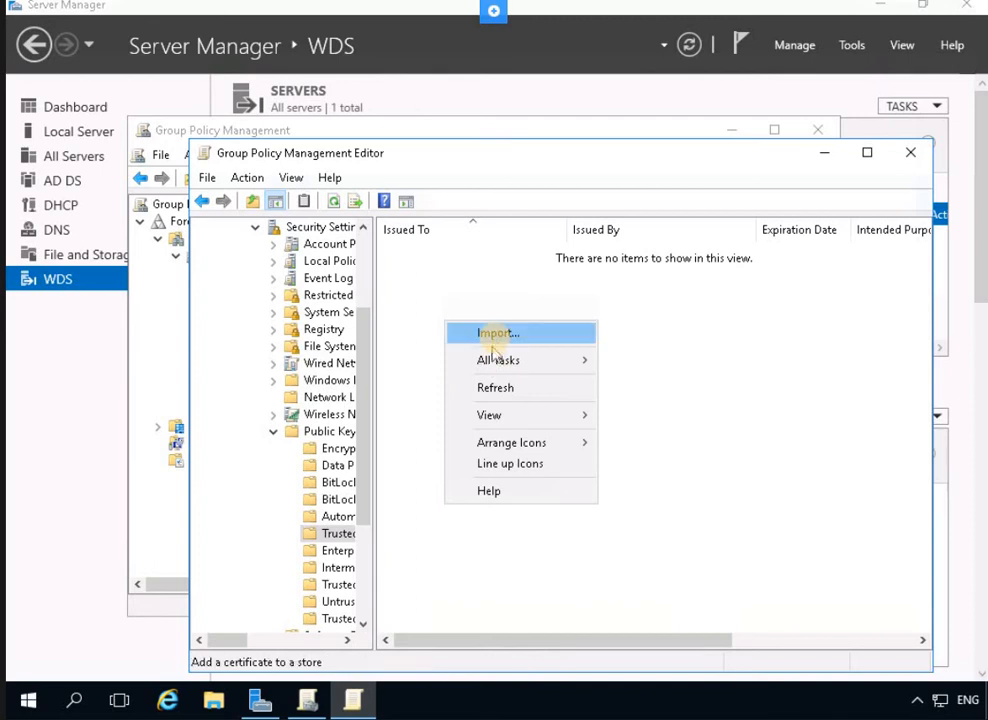
Start the certificate import wizard and enter \\plabdm01\c$\plabdm01.pfx as the file
click(488, 334)
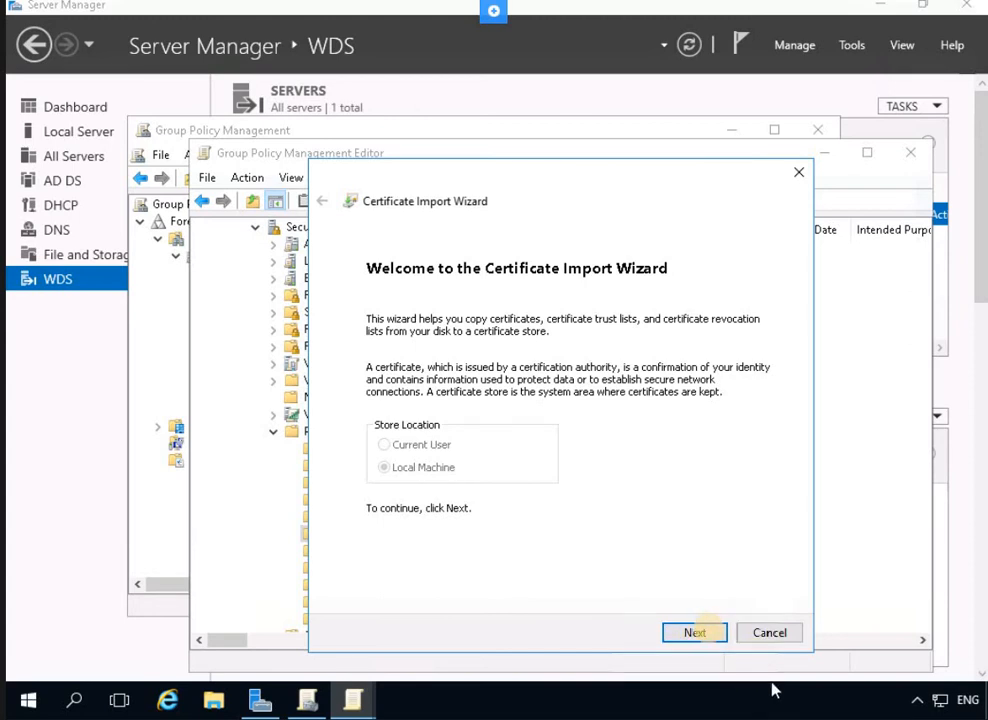
click(704, 632)
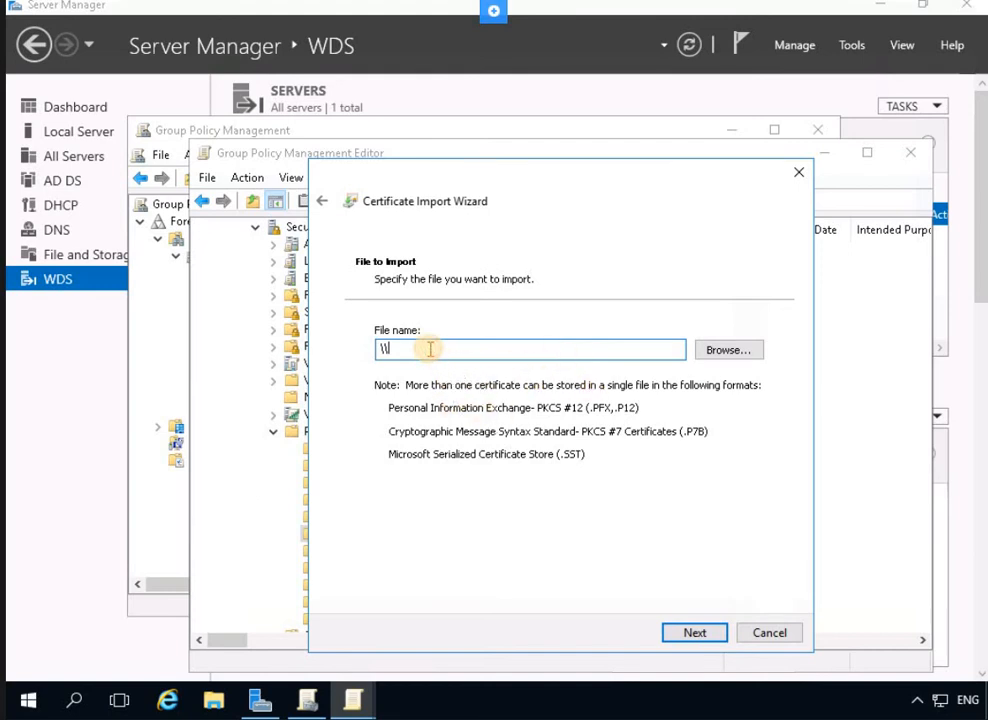
text(\)
text(plab)
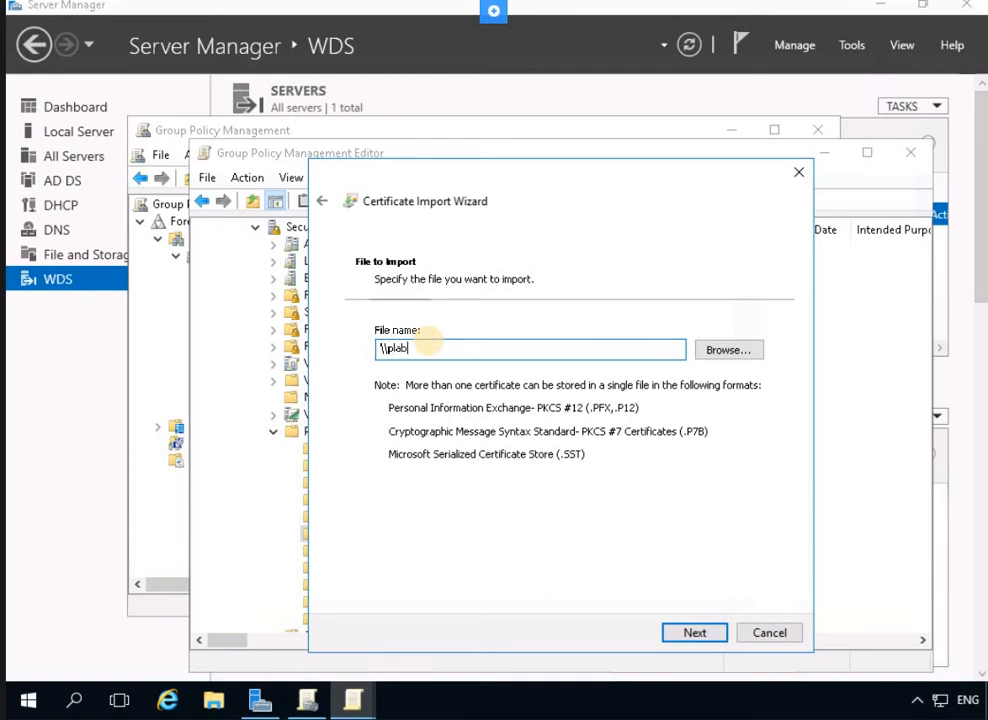
text(dm01\c$\plabdm01.pfx)
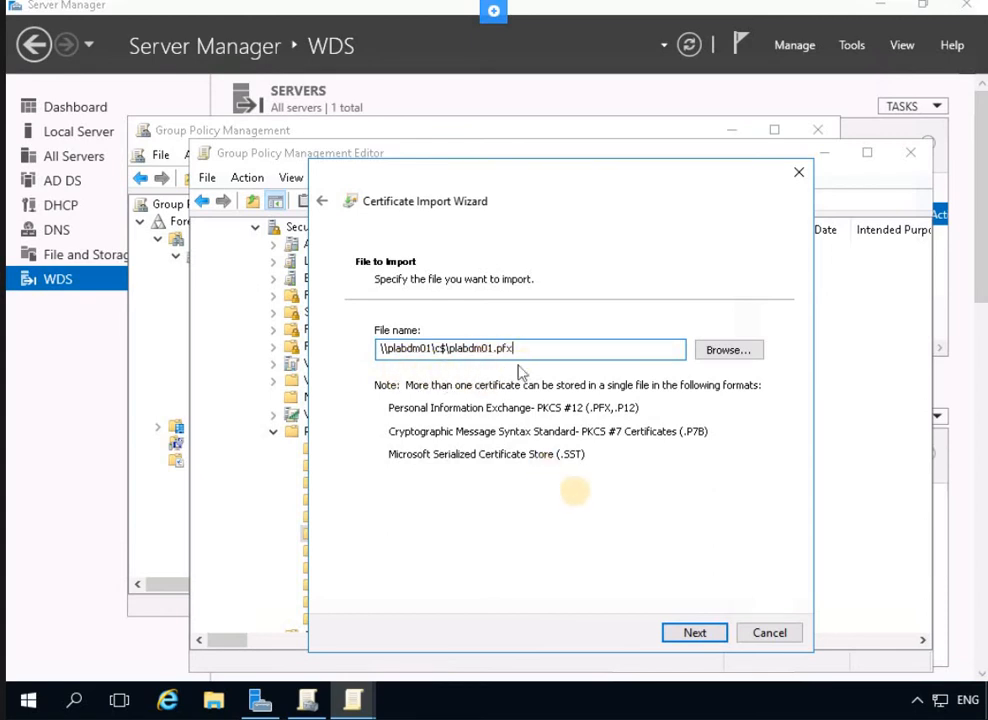
click(710, 634)
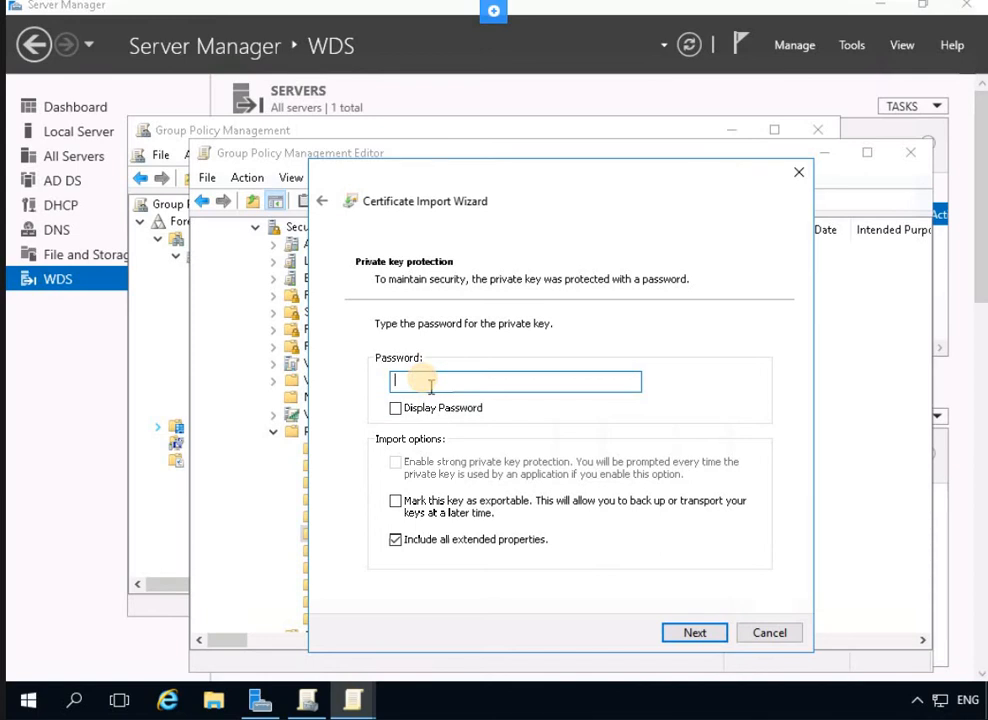
Enter the private key password and keep Trusted Root Certification Authorities as the store
text(P)
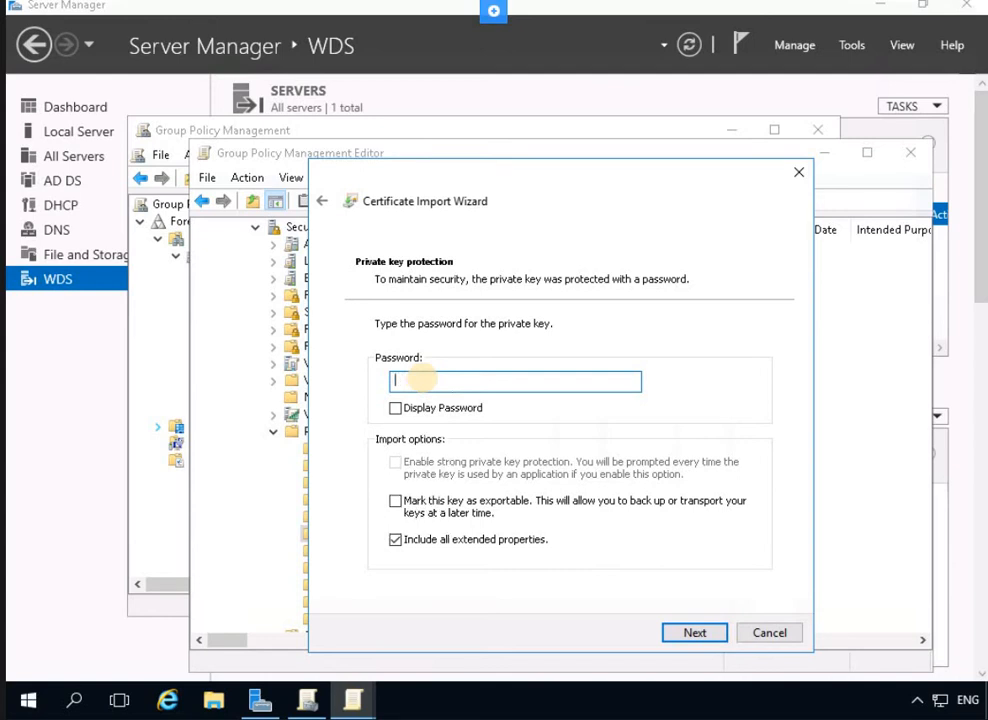
text(••••••)
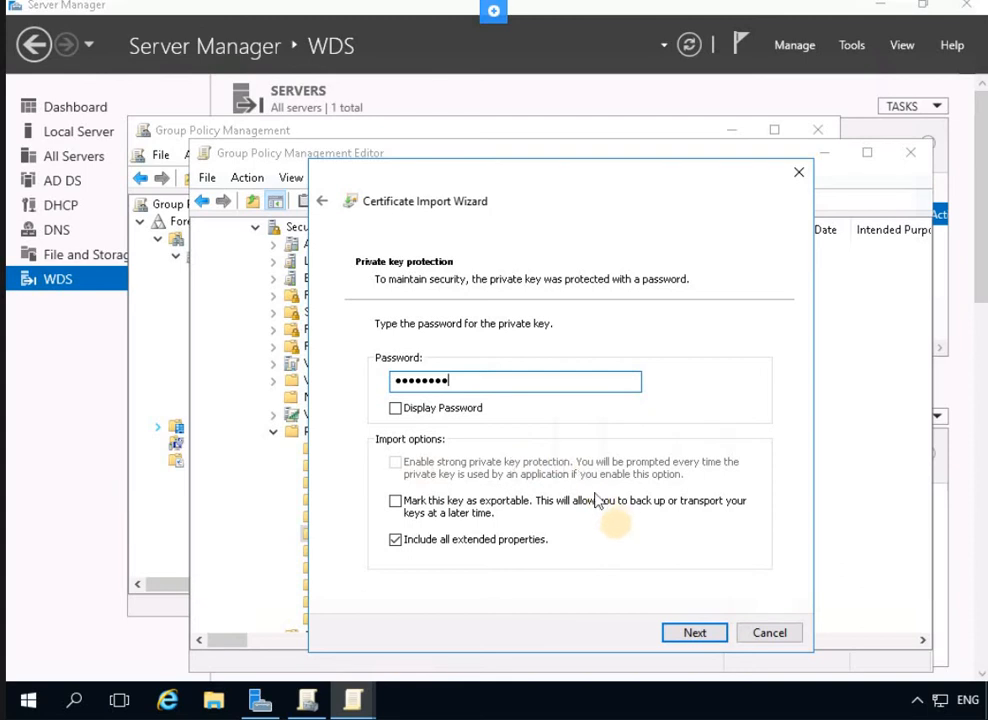
click(700, 636)
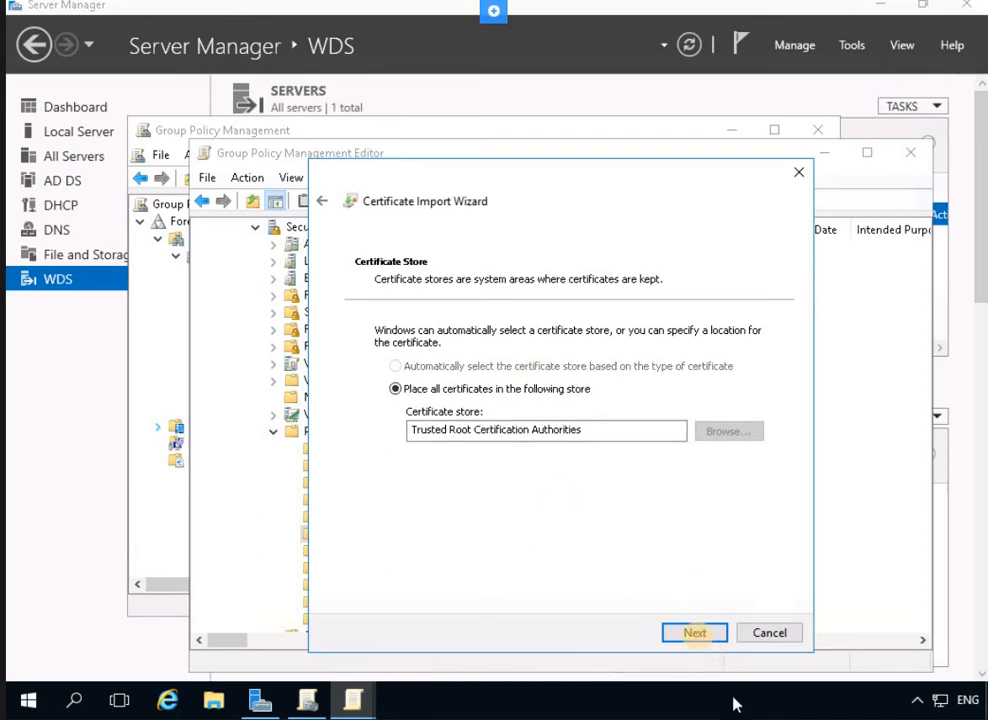
click(695, 634)
Finish the import, acknowledge the success message, and close the policy editor
click(694, 632)
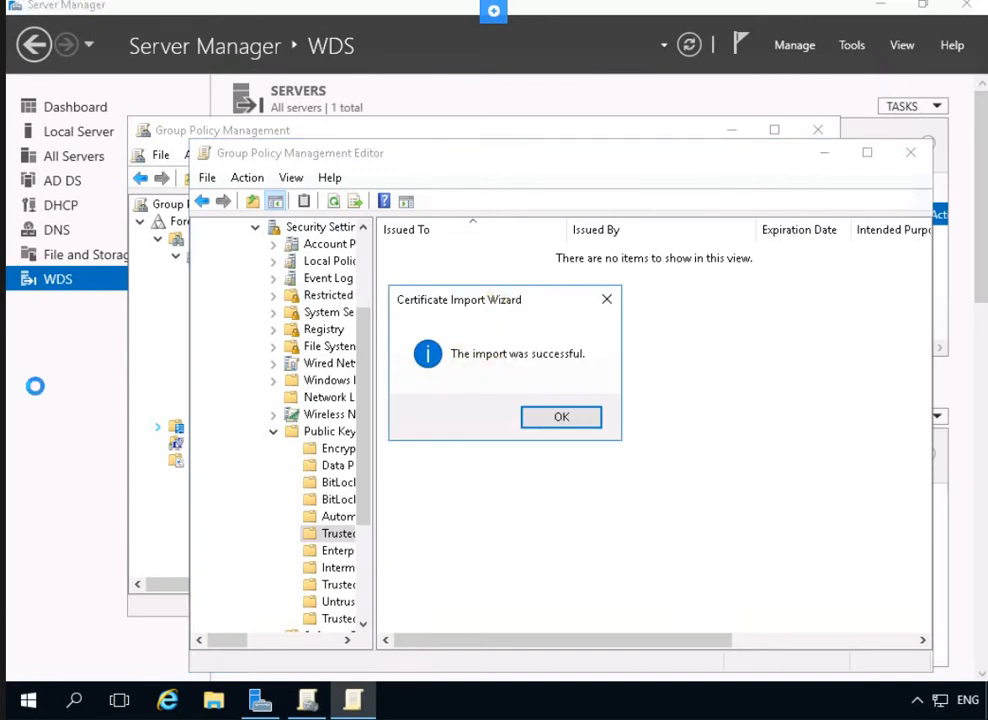
click(558, 416)
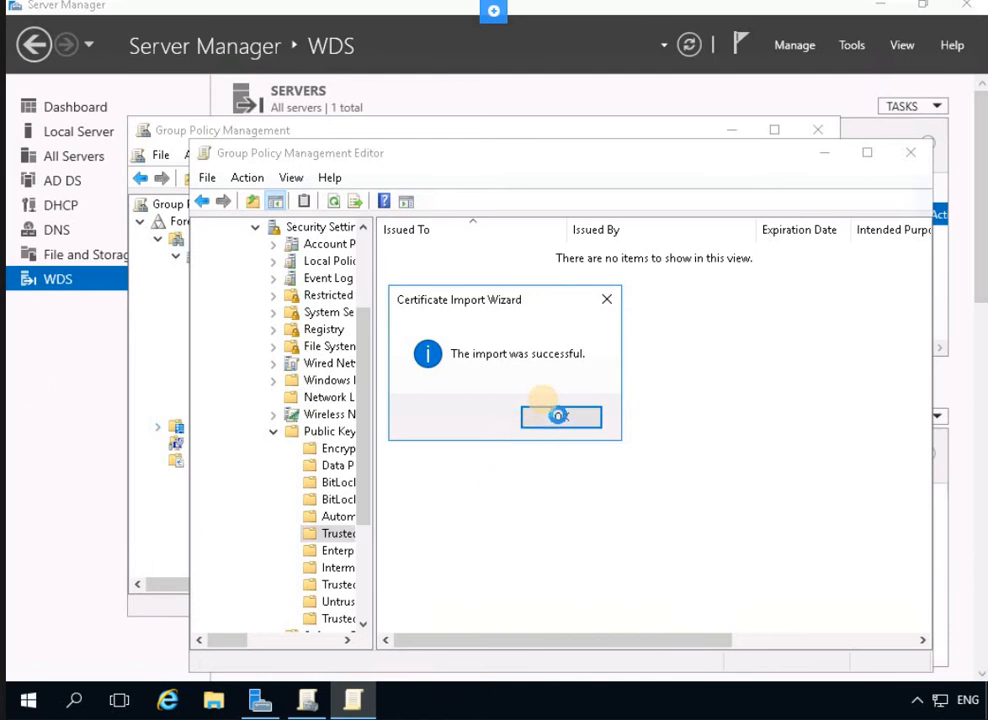
click(558, 416)
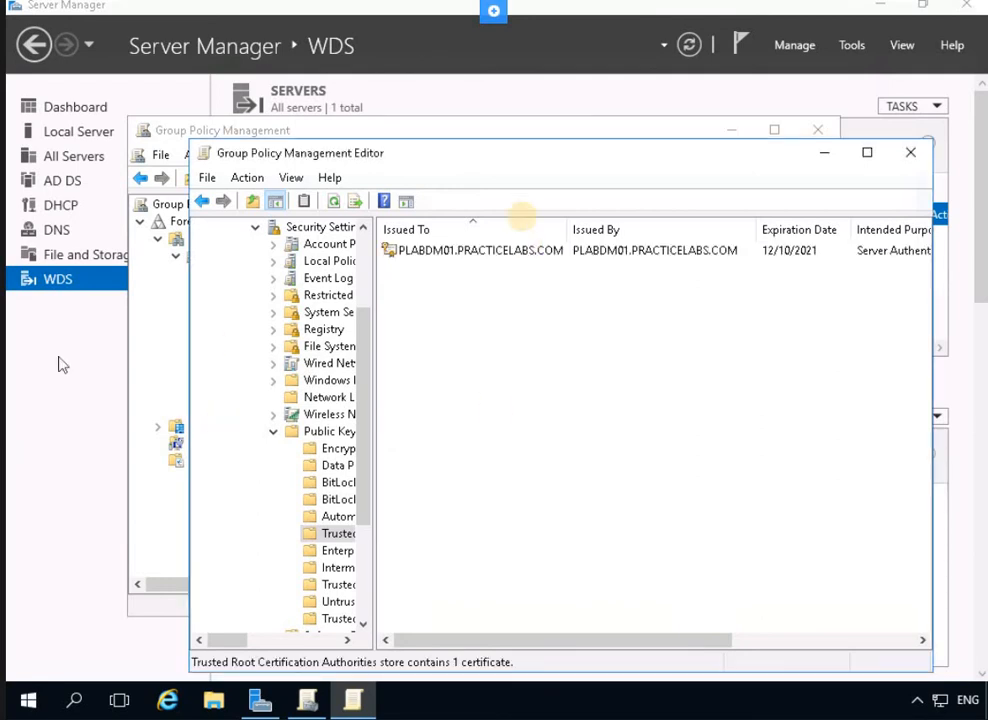
click(905, 152)
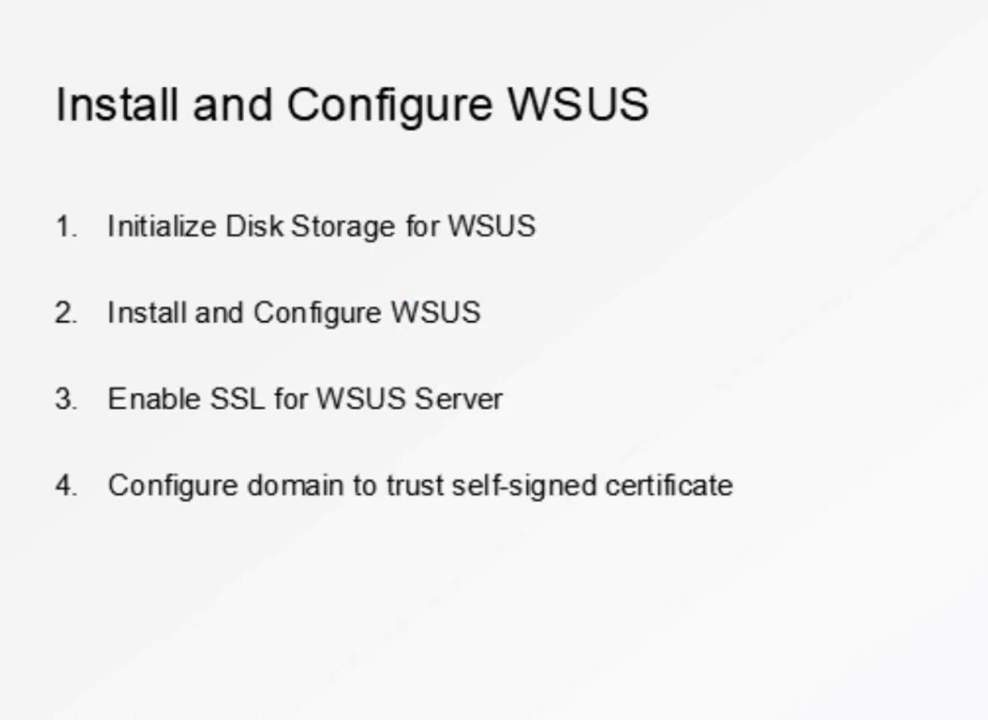
Advance the presentation to the next slide
click(313, 218)
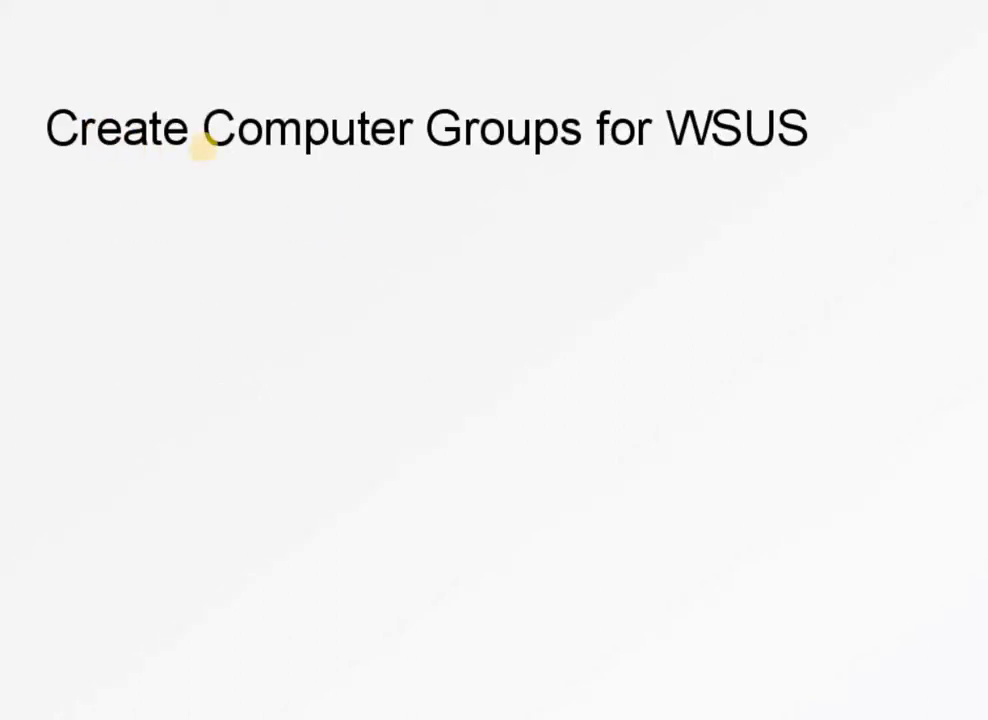
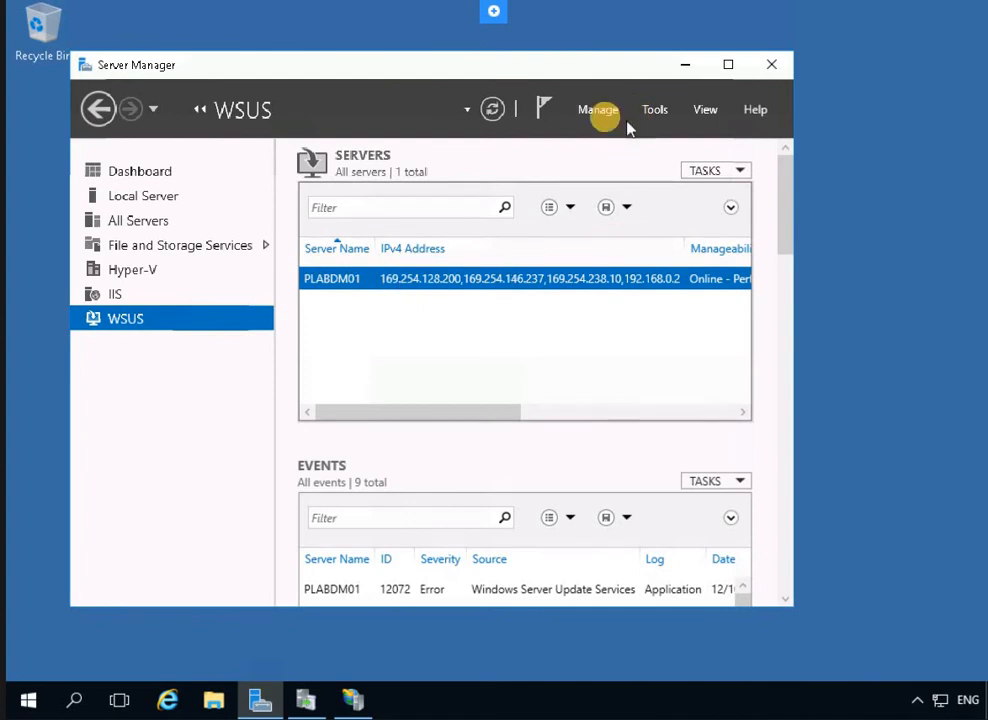
Bring Update Services forward and open PLABDM01, which reports a Connection Error
drag(604, 67, 628, 66)
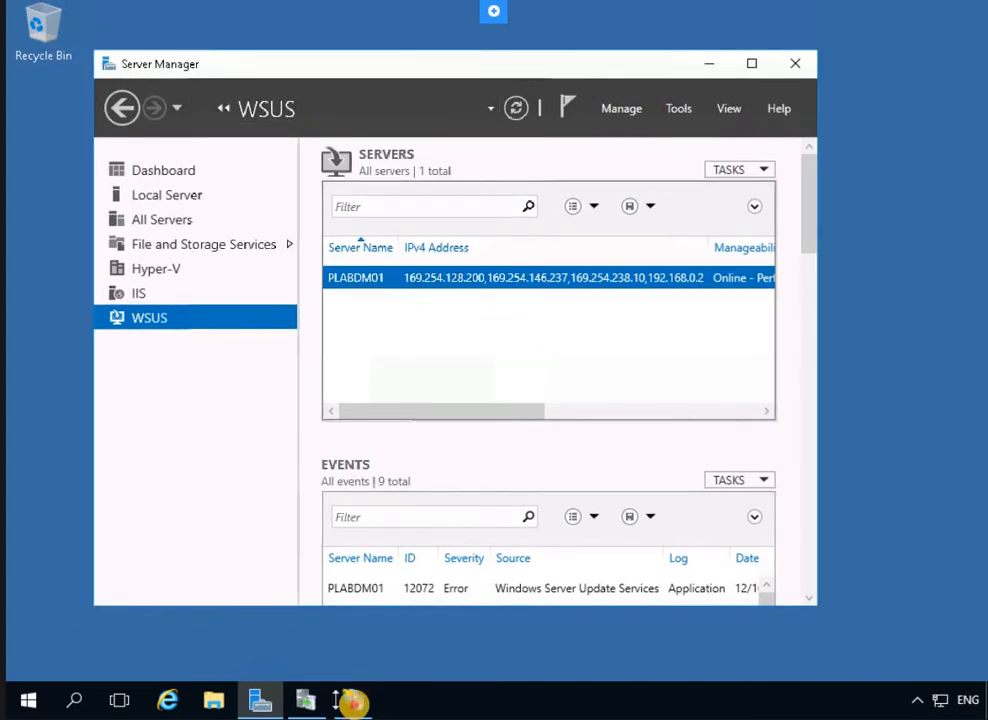
click(353, 703)
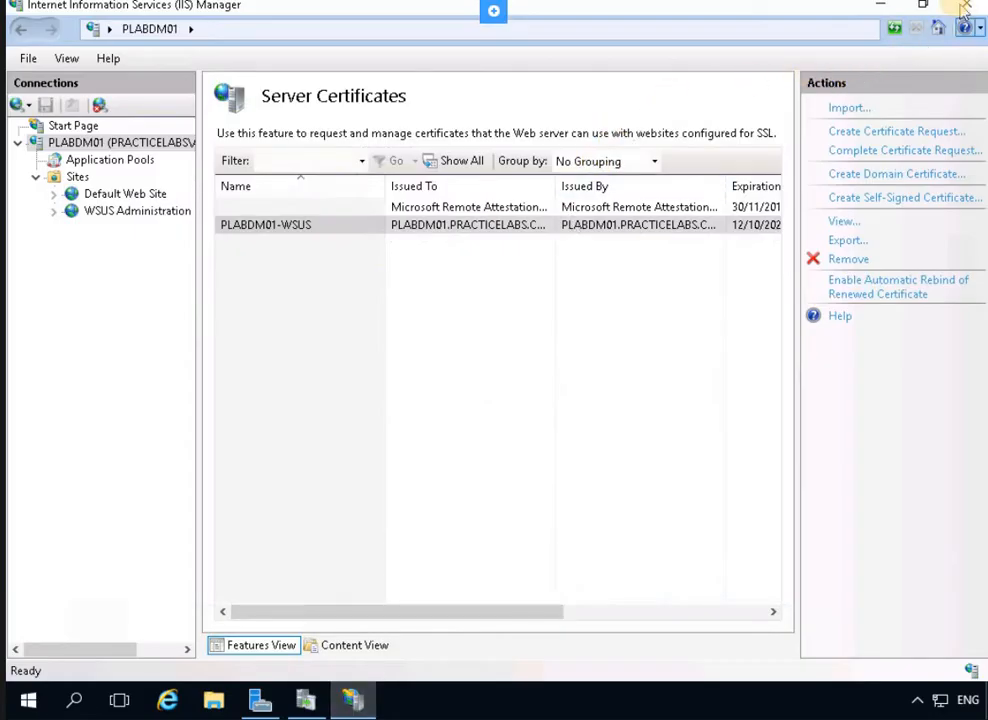
click(307, 697)
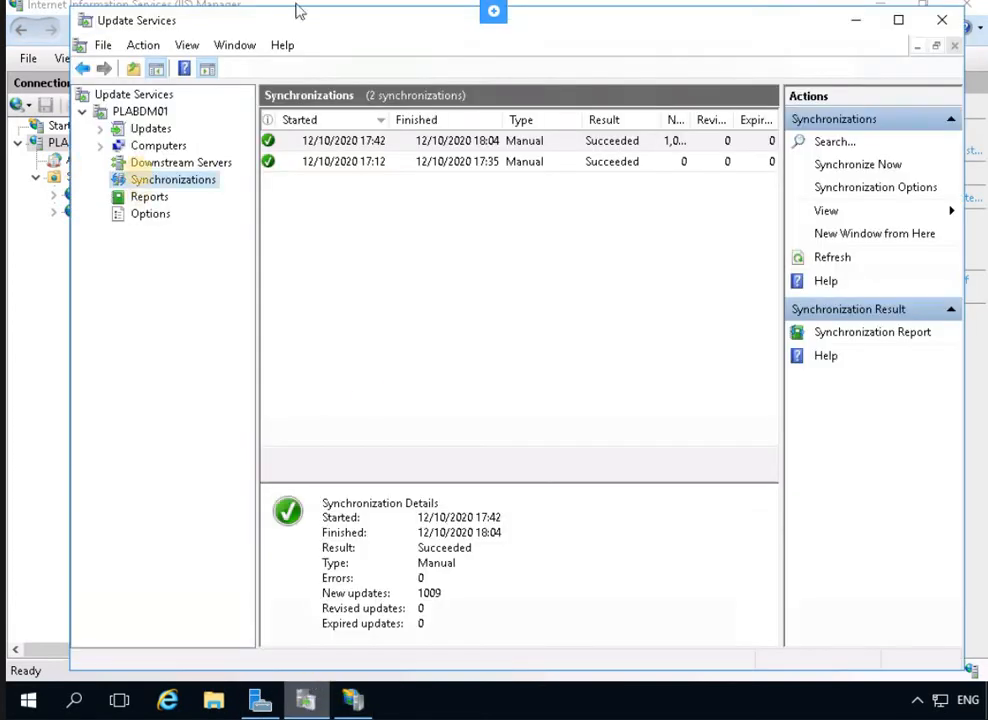
click(140, 111)
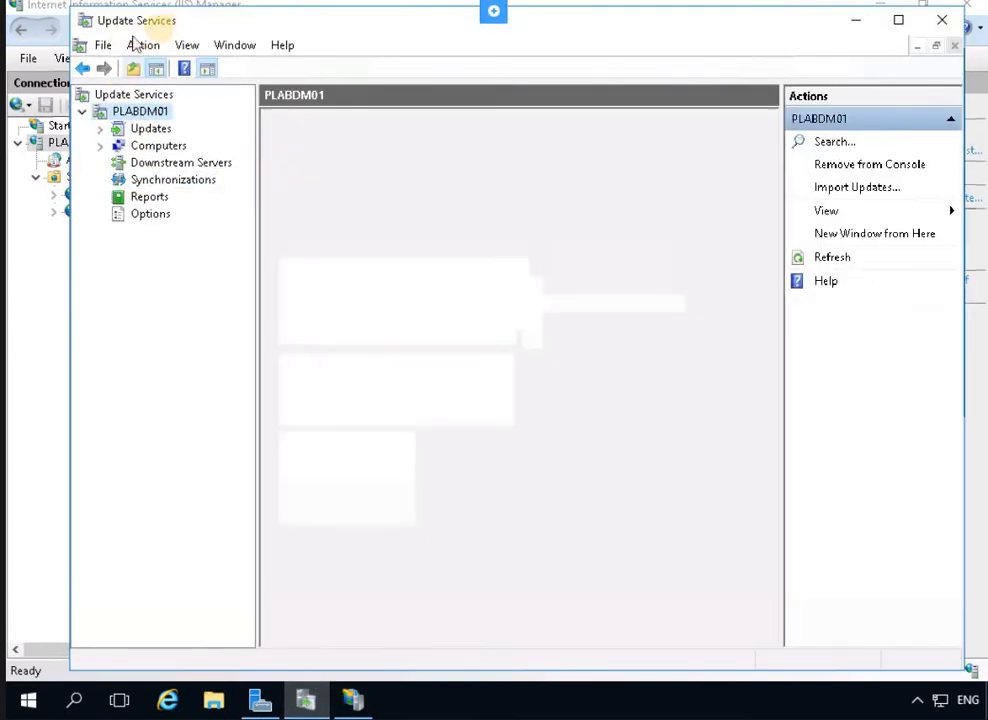
Check the PLABDM01 options, return to the Update Services root, and close the console
right_click(137, 115)
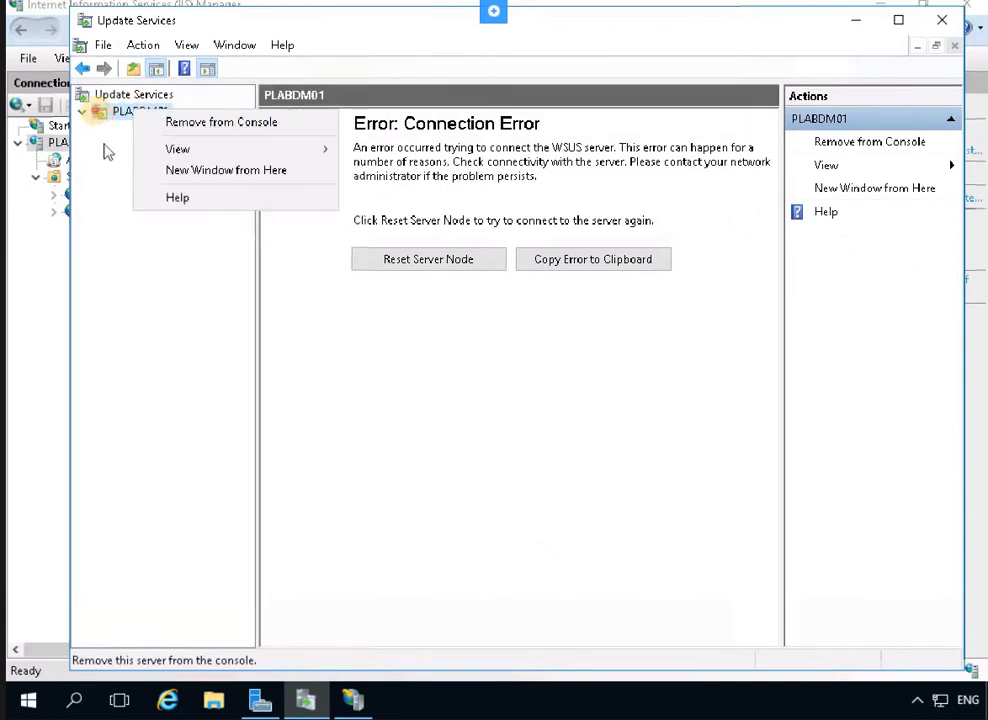
click(99, 116)
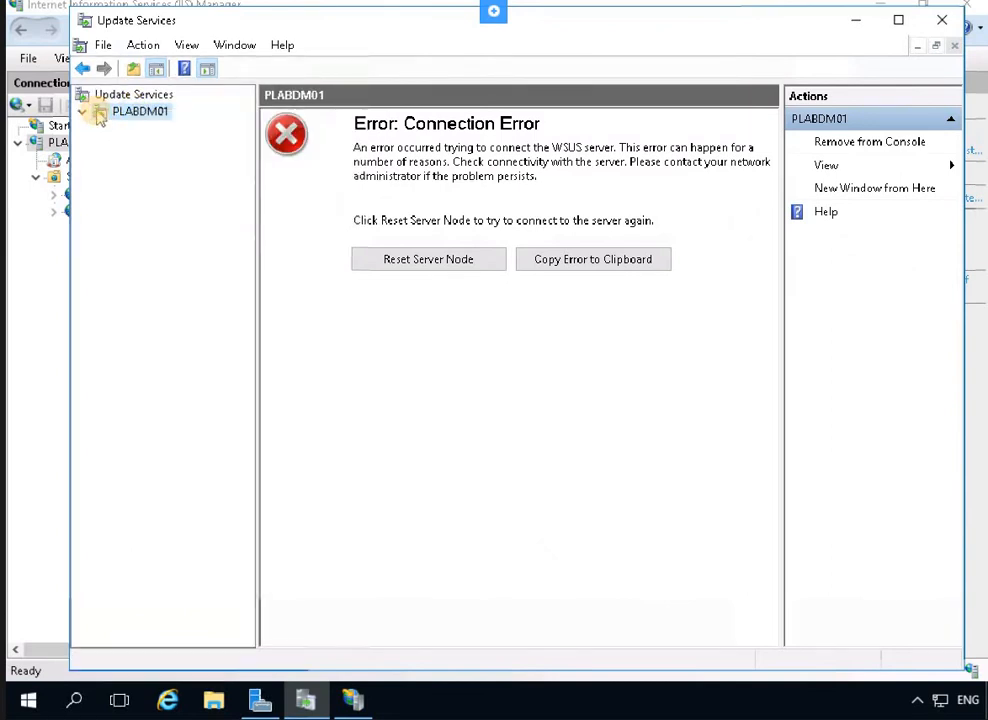
click(150, 94)
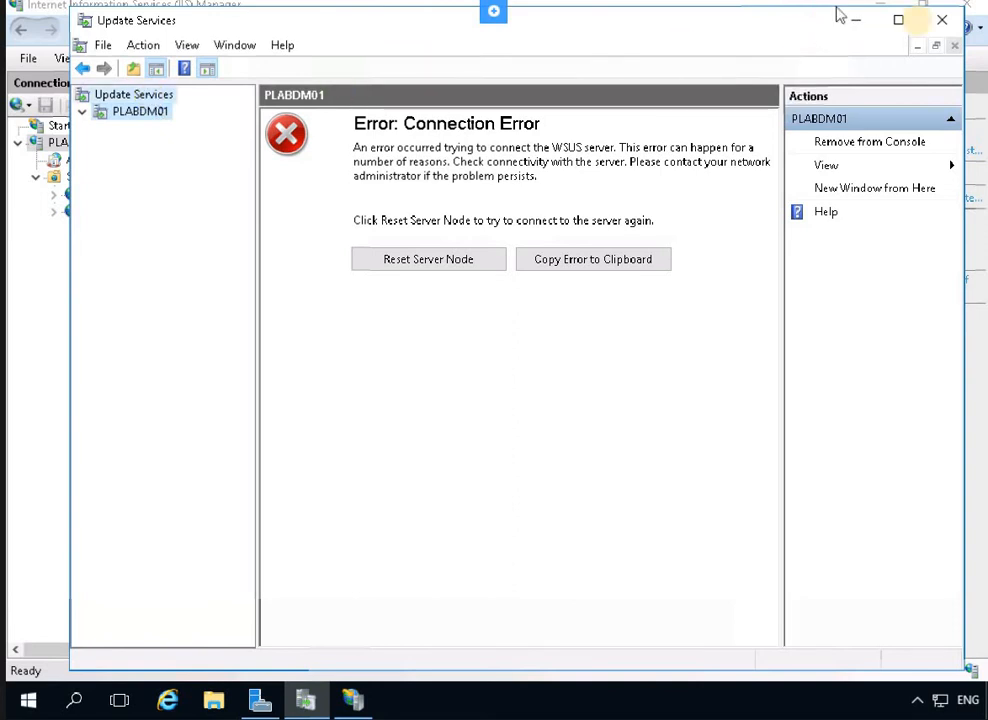
click(941, 21)
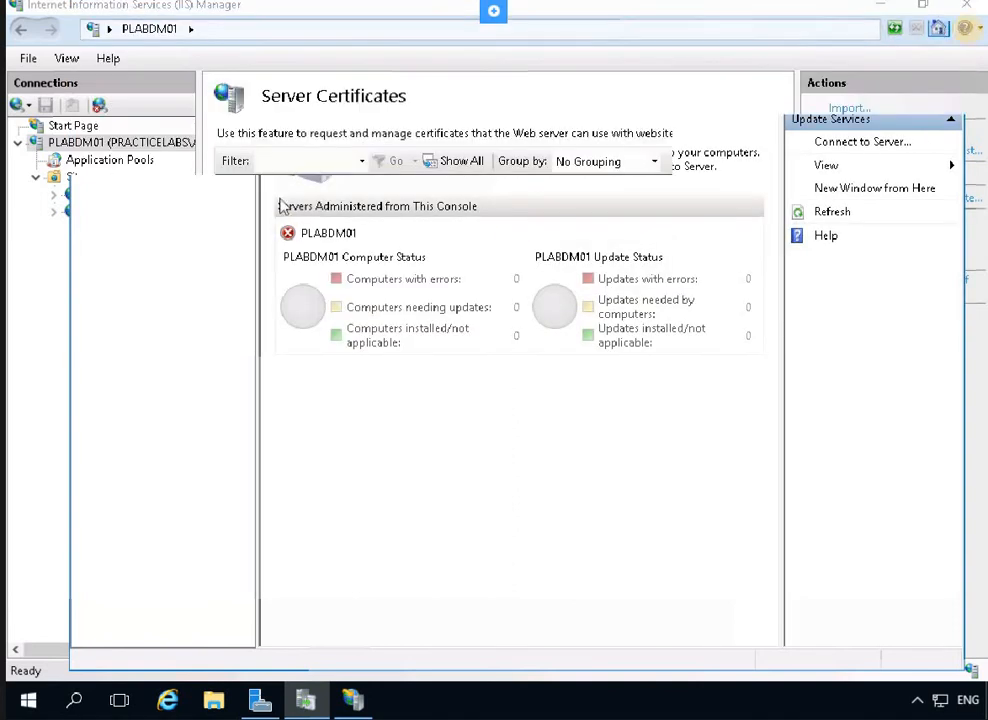
Close IIS Manager and relaunch Windows Server Update Services from Server Manager's Tools menu
click(970, 8)
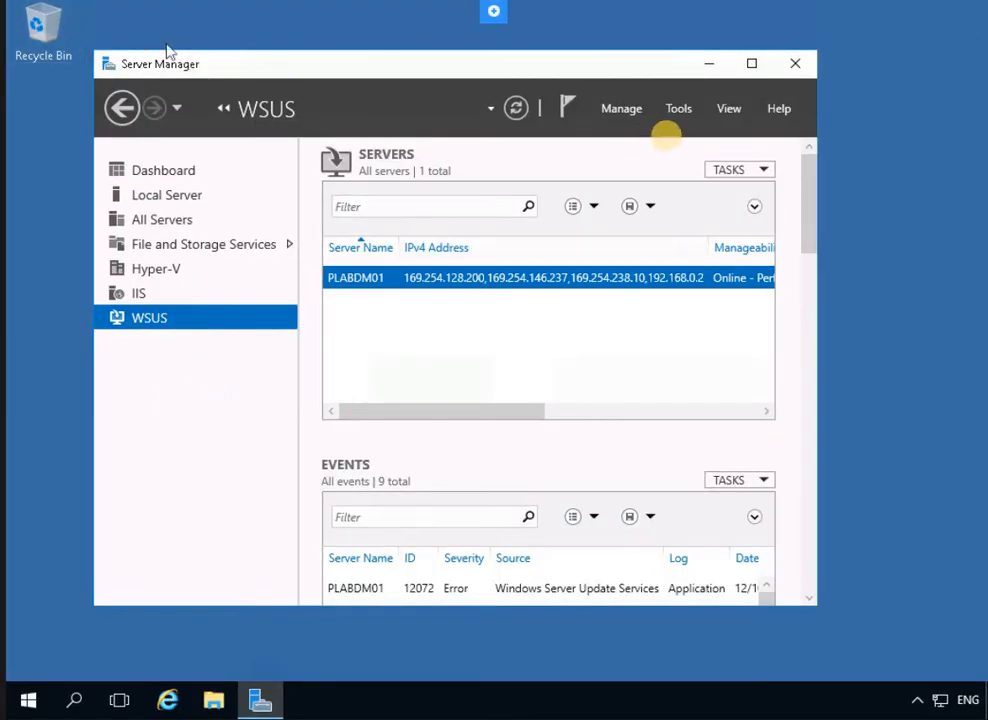
click(680, 109)
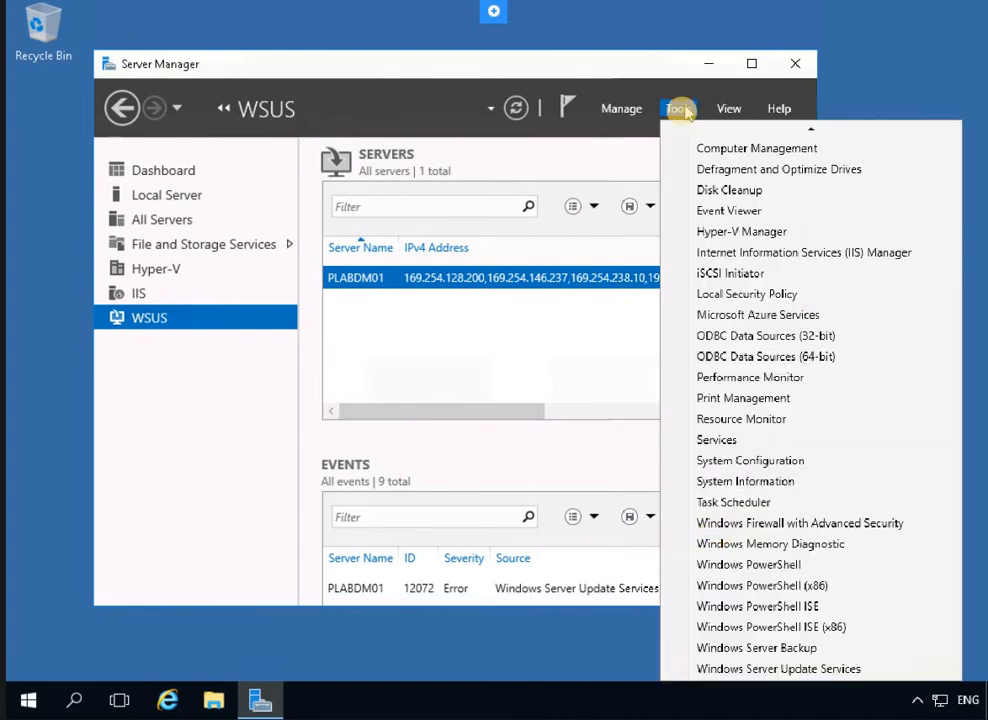
click(770, 676)
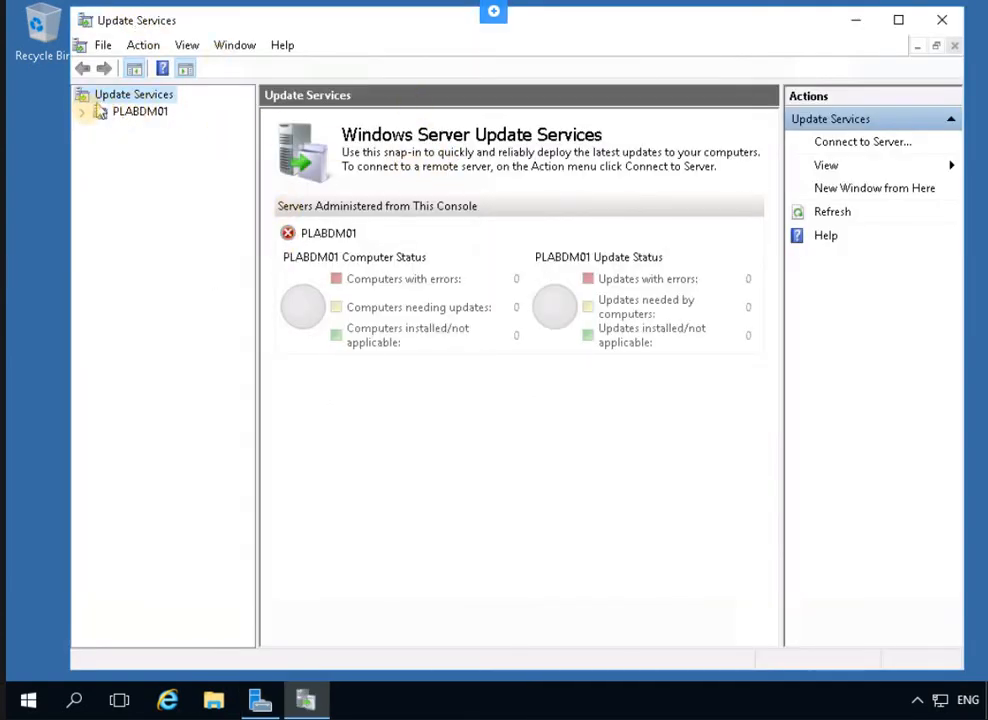
Refresh the console and select the PLABDM01 node showing the Connection Error
click(141, 46)
click(160, 123)
click(115, 111)
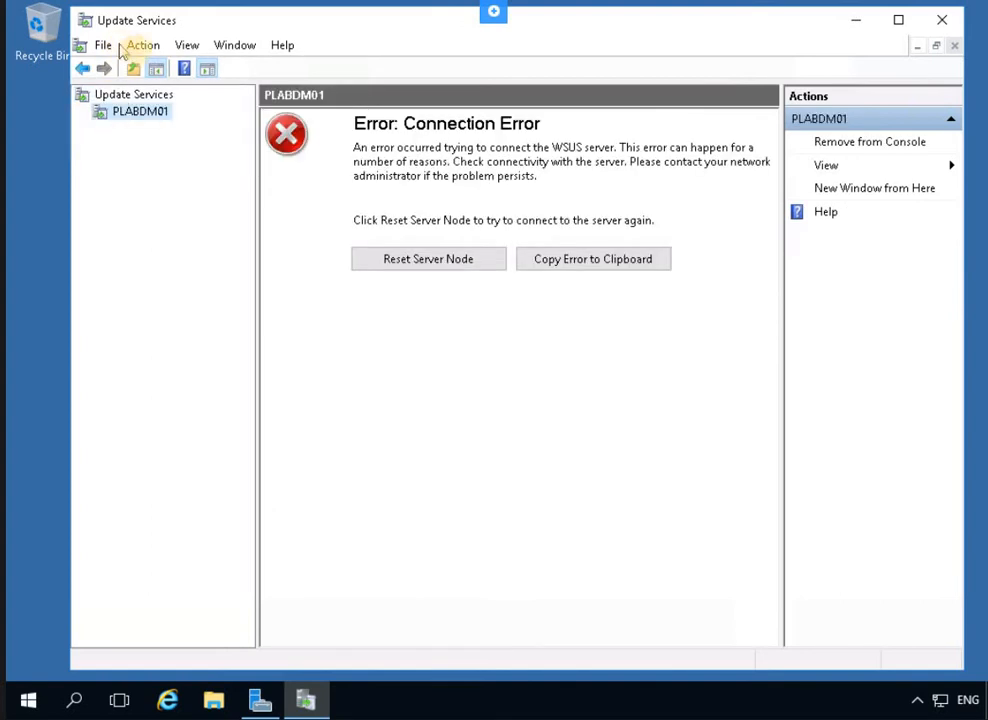
Refresh again and bring up PLABDM01's Action menu with Remove from Console
click(141, 46)
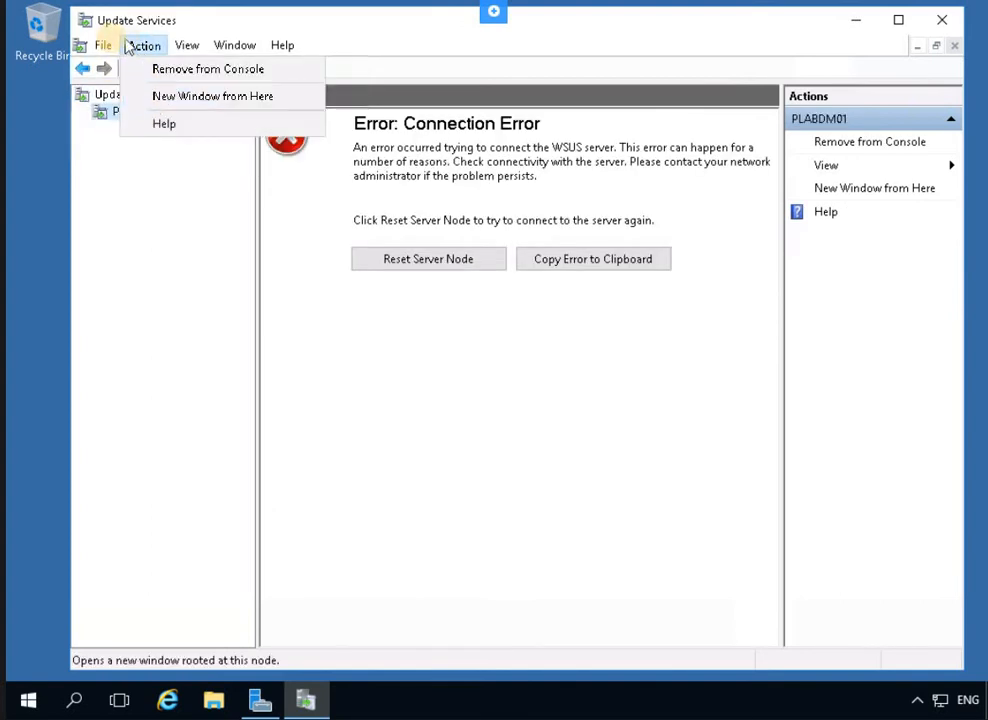
click(138, 46)
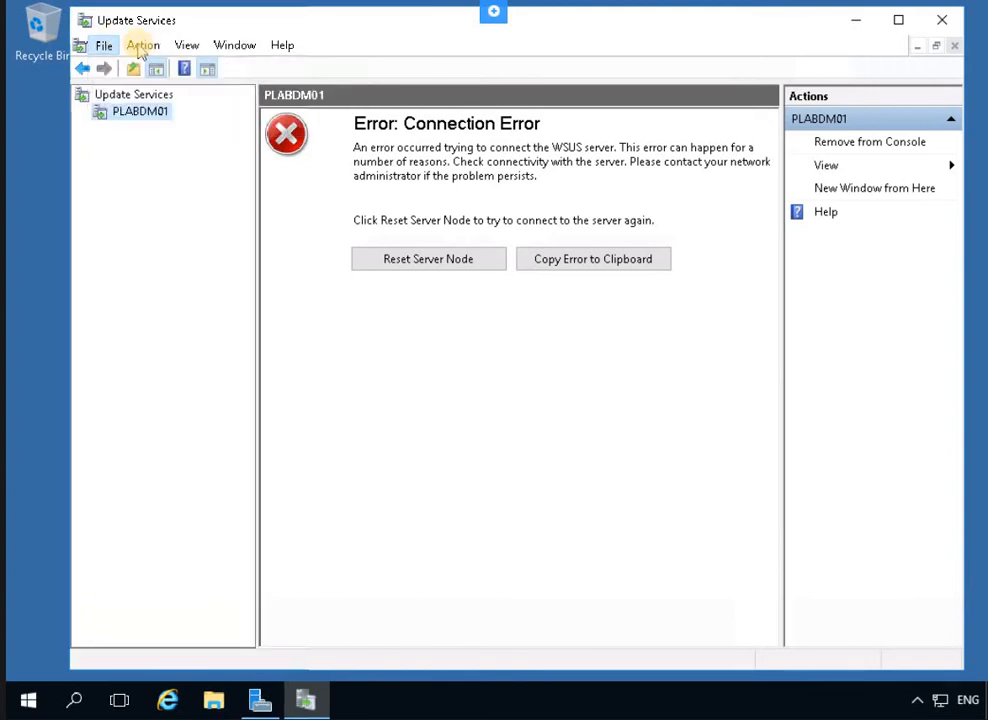
key(Down)
key(Return)
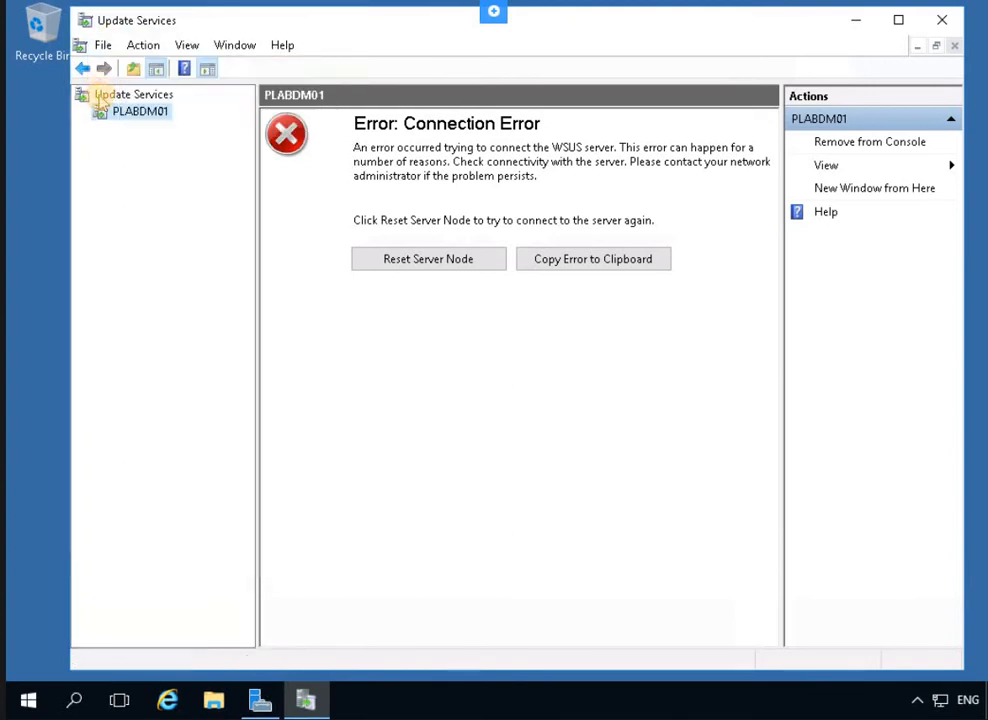
click(147, 52)
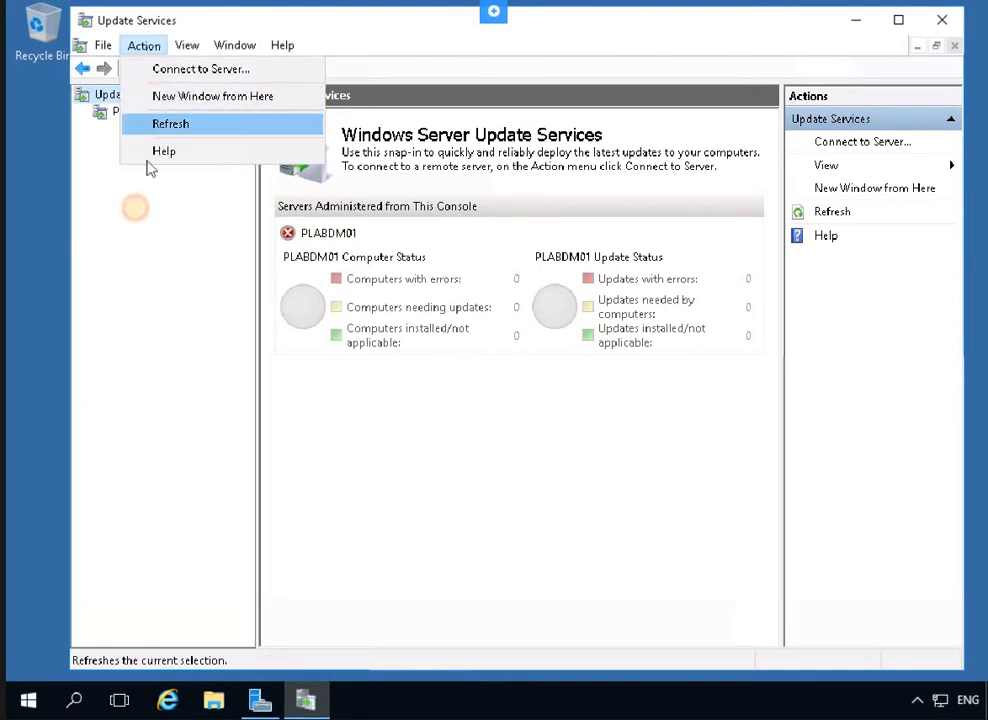
click(160, 125)
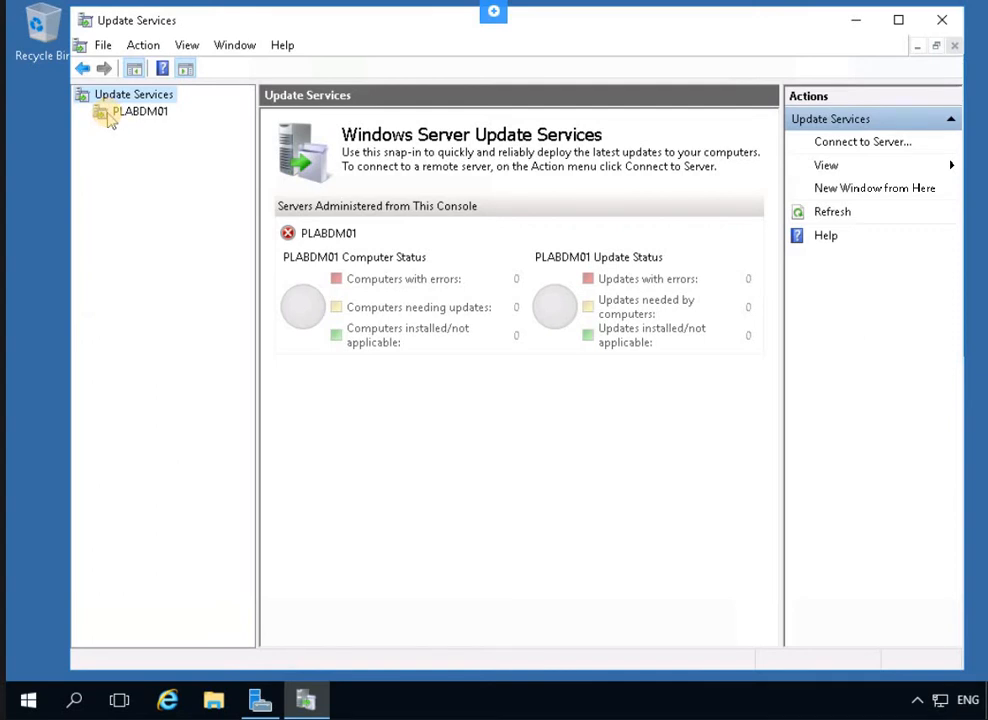
click(144, 45)
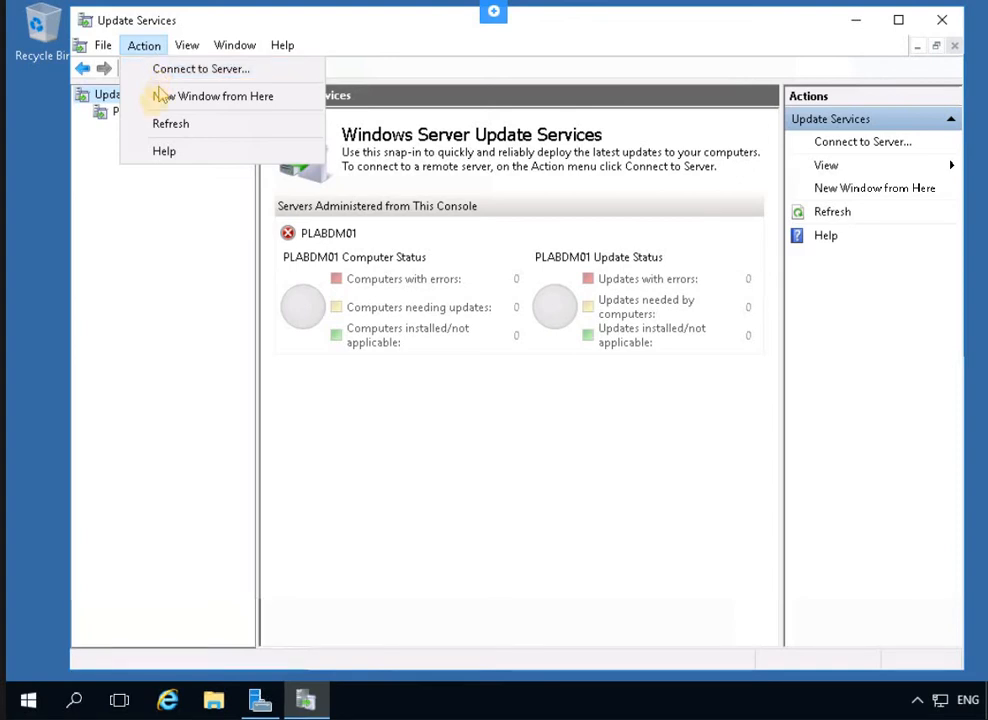
click(113, 116)
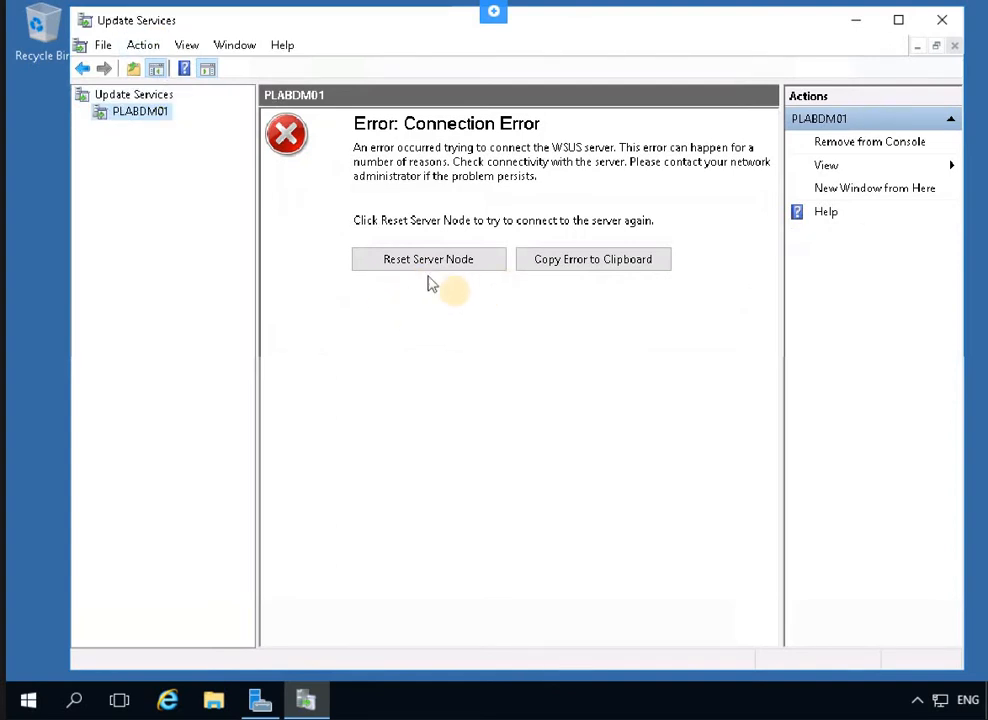
click(143, 46)
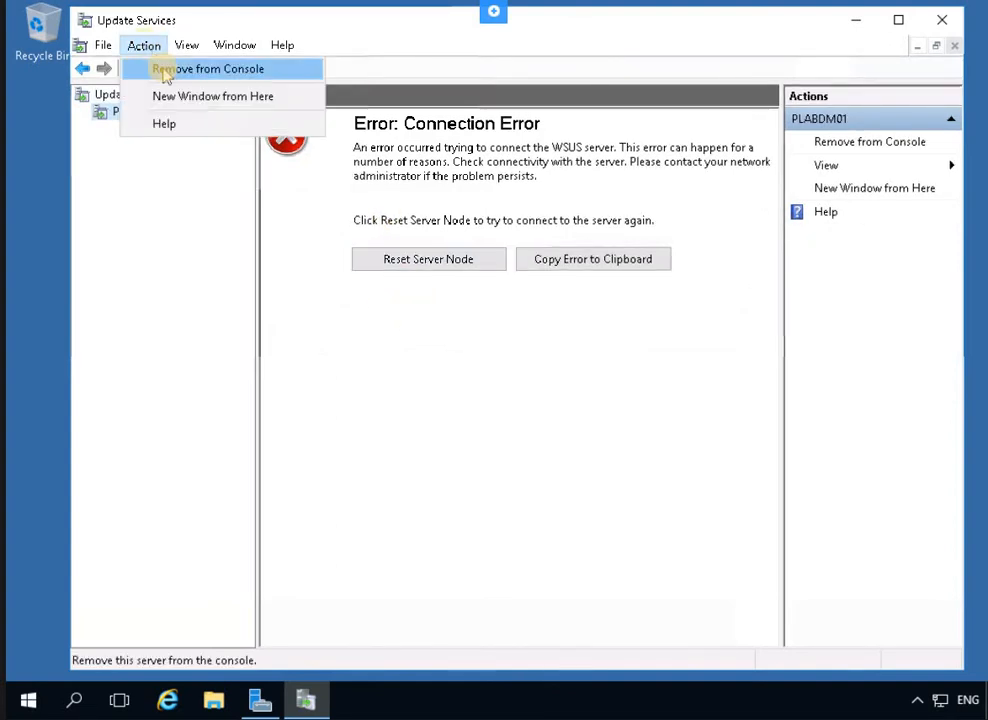
Remove PLABDM01 from the console with Yes, then refresh the empty console
click(165, 72)
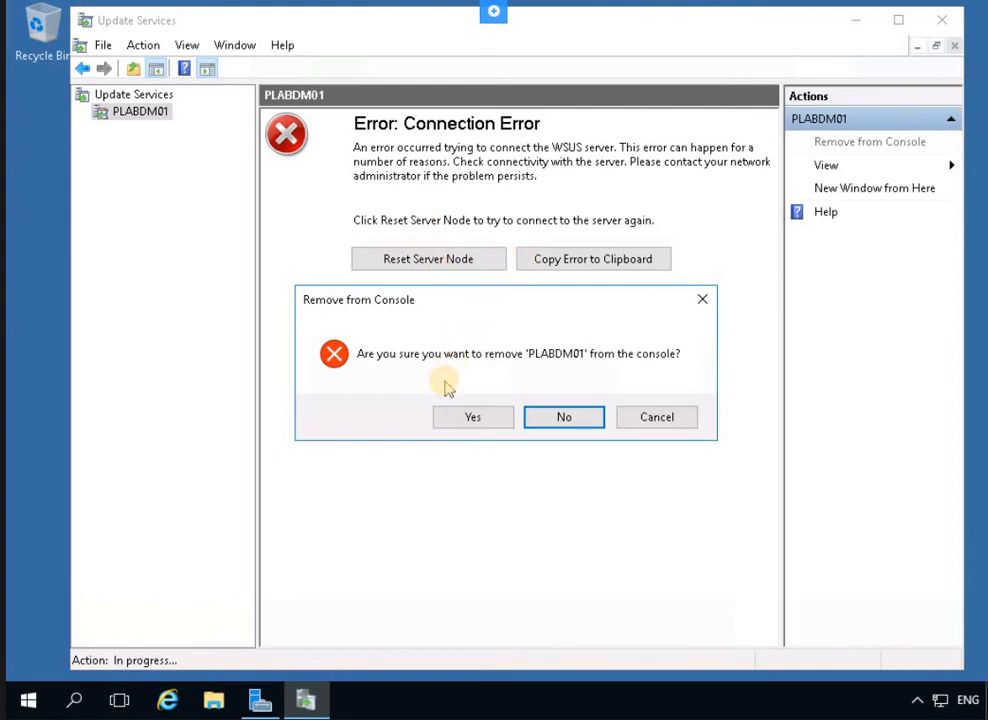
click(493, 418)
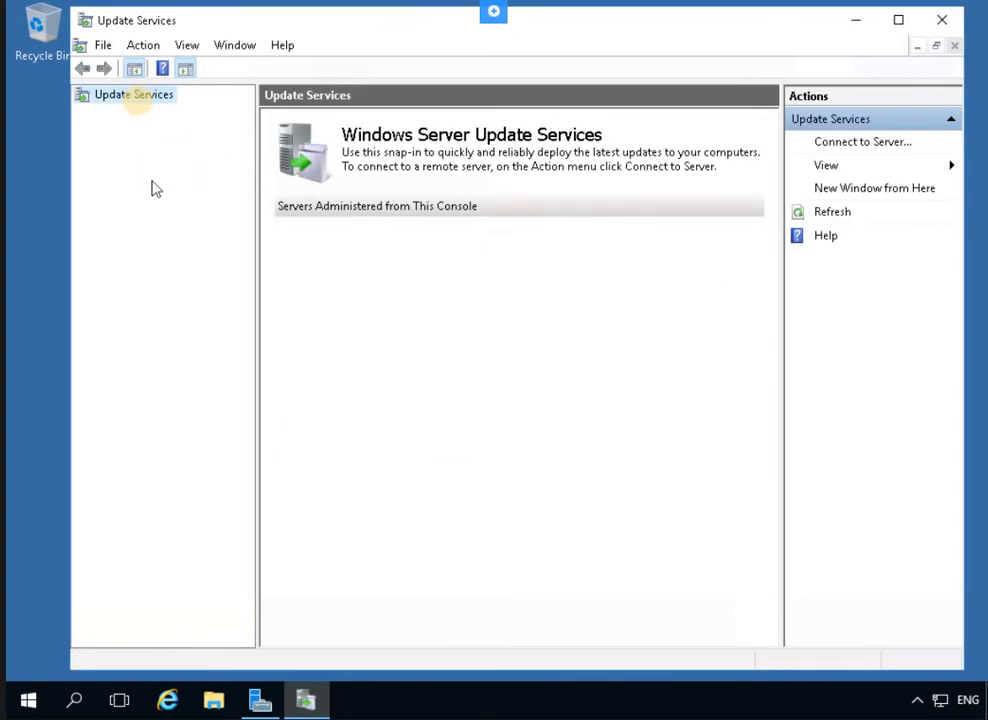
click(143, 46)
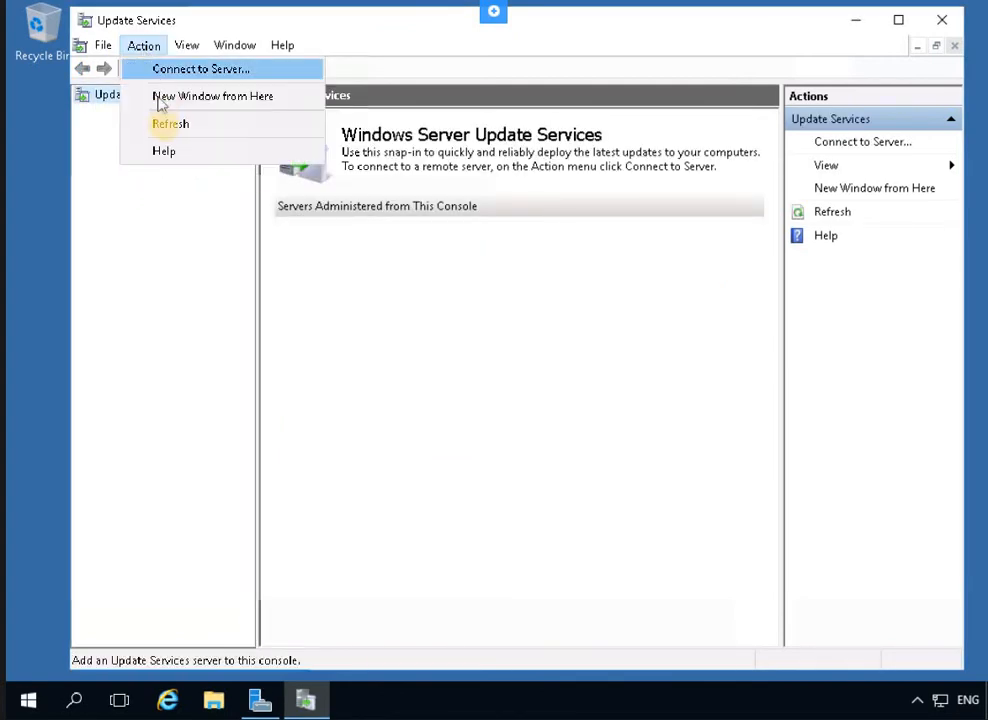
key(Return)
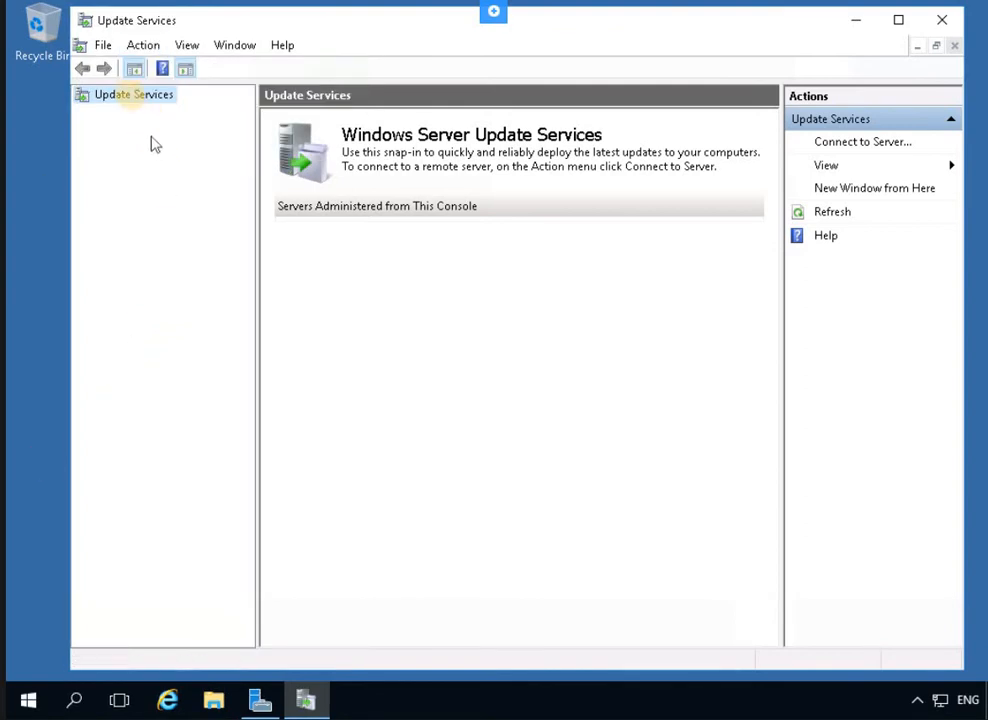
Connect to server PLABDM01.PRACTICELABS.COM with Use SSL on port 8531
right_click(128, 97)
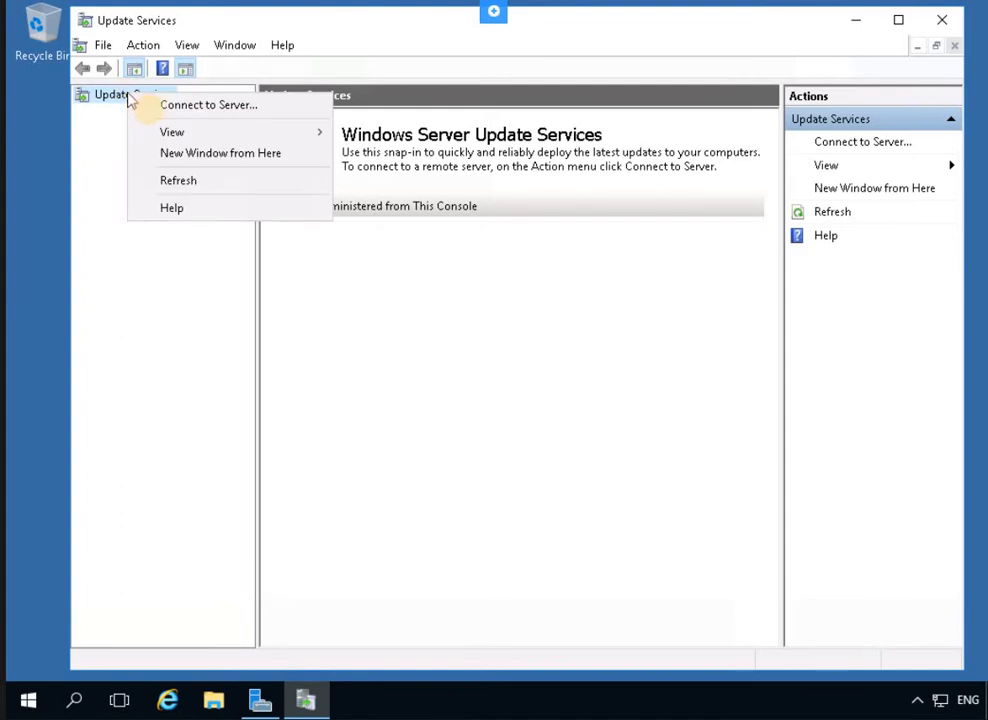
click(155, 108)
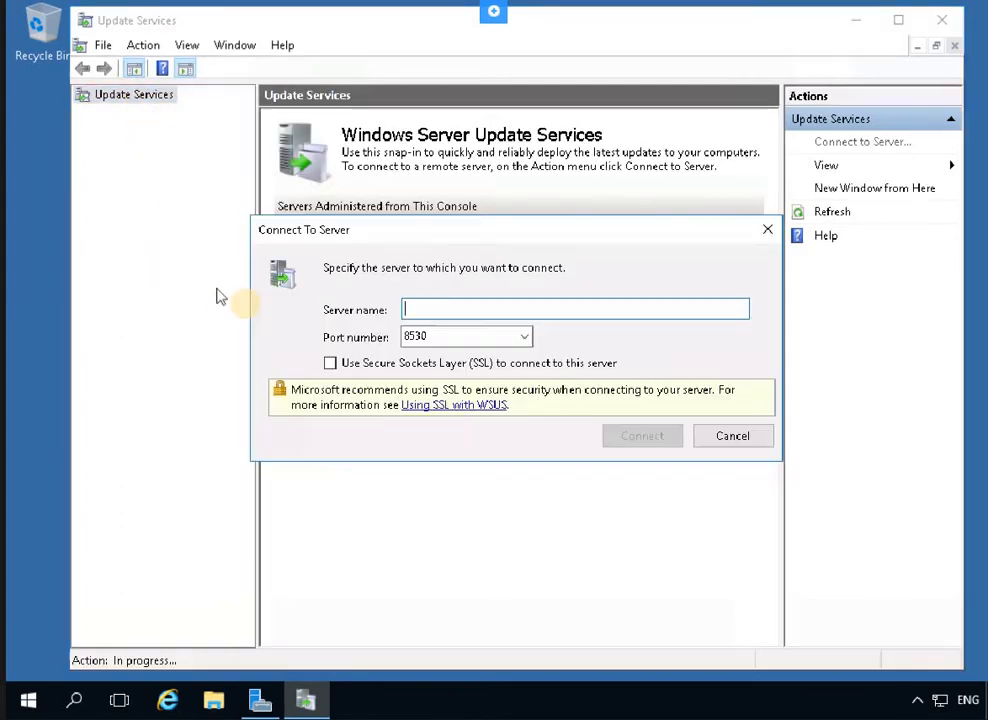
click(452, 308)
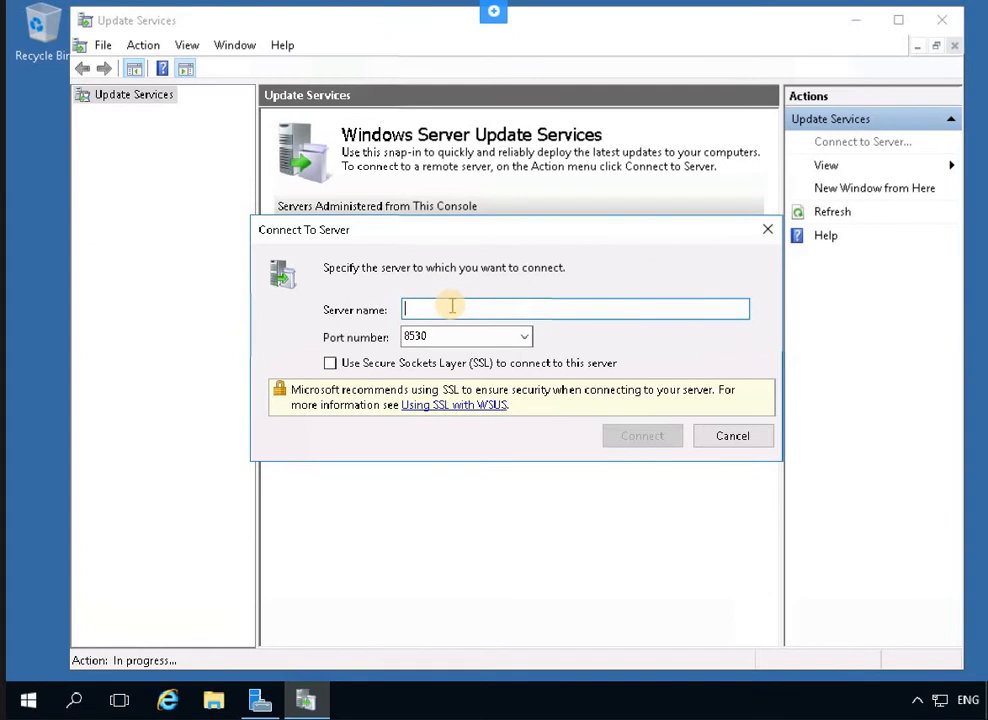
text(PLABDM01.PRACTICE)
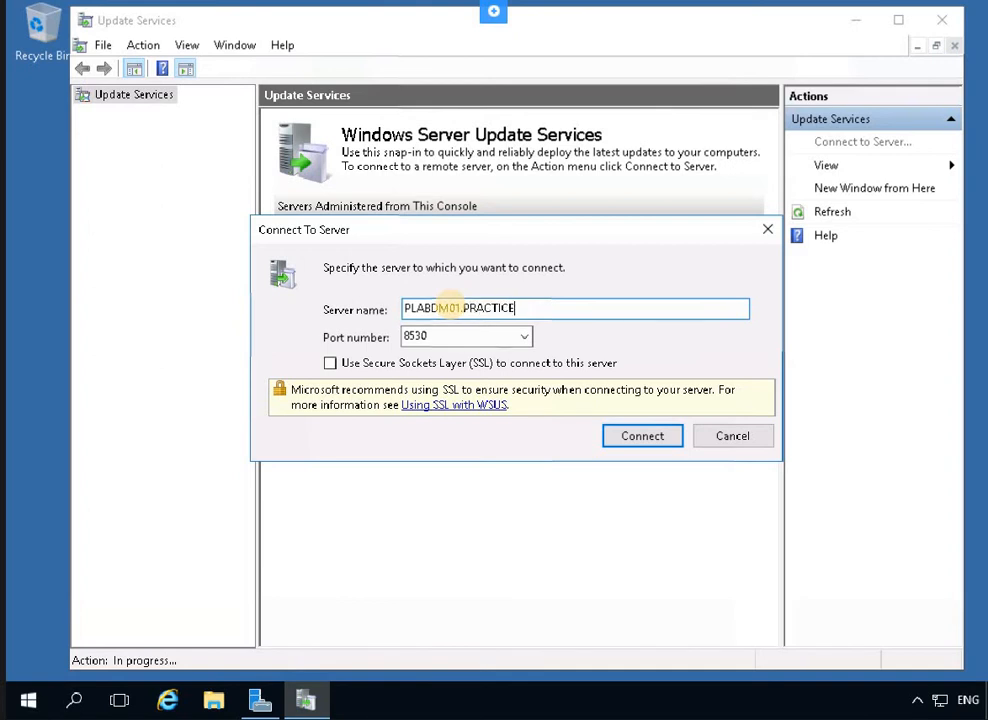
text(LABS.COM)
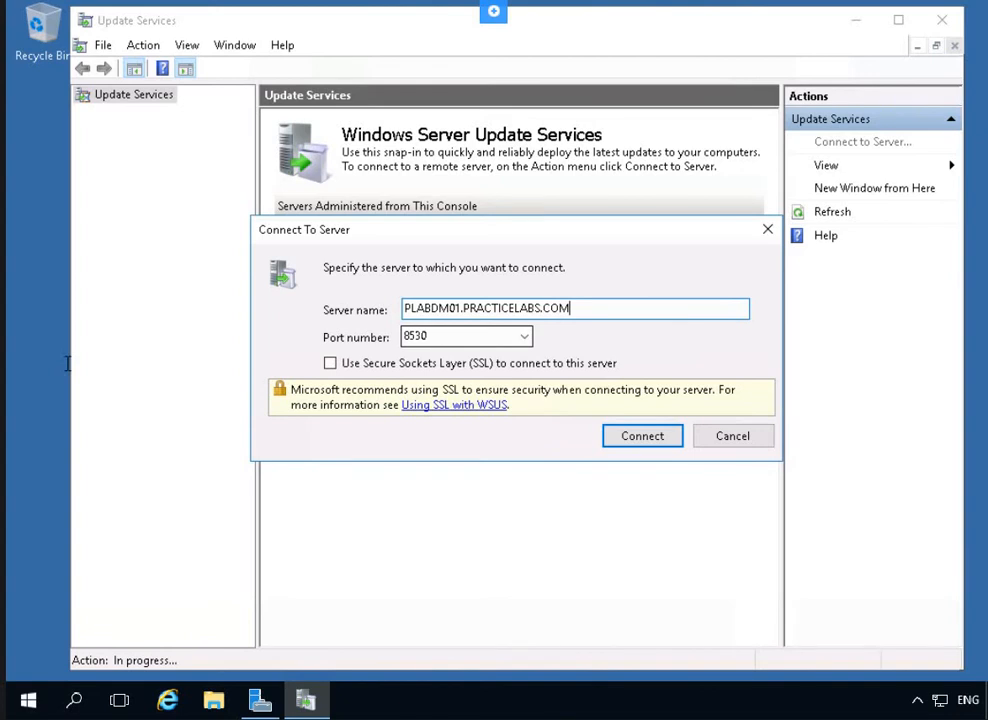
click(355, 366)
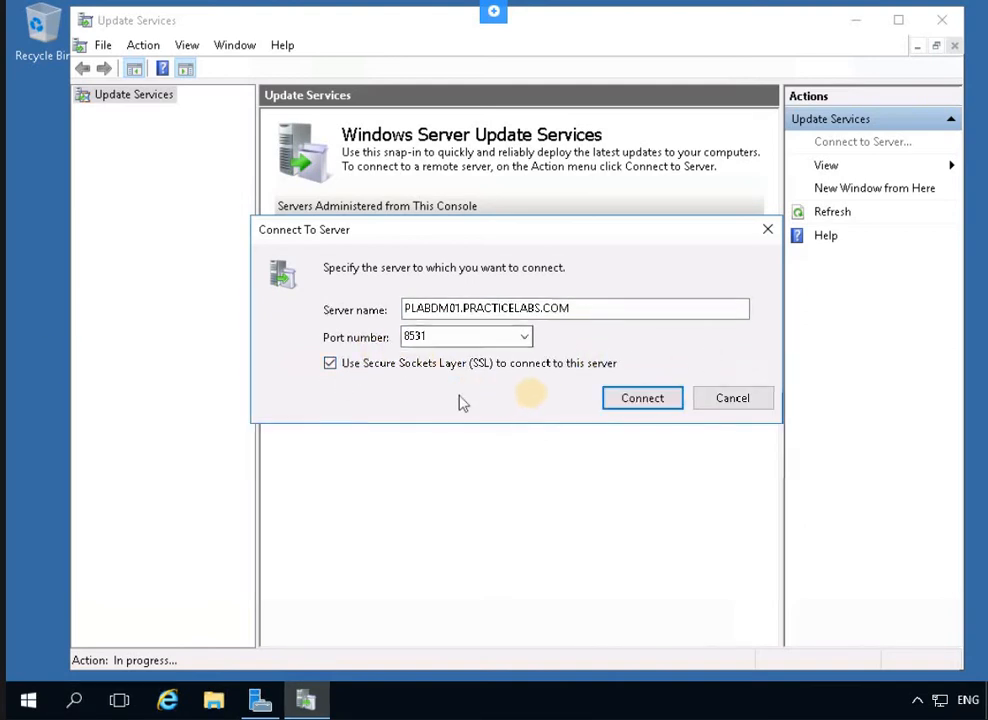
click(643, 398)
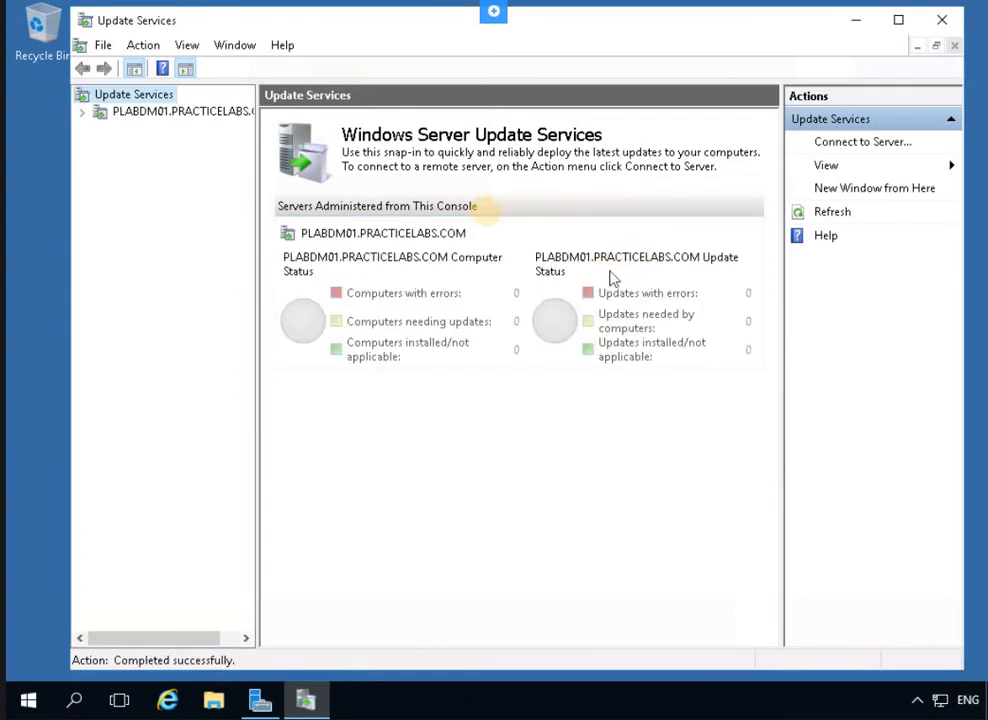
Expand the PLABDM01 node and its Computers section to reveal All Computers
click(84, 114)
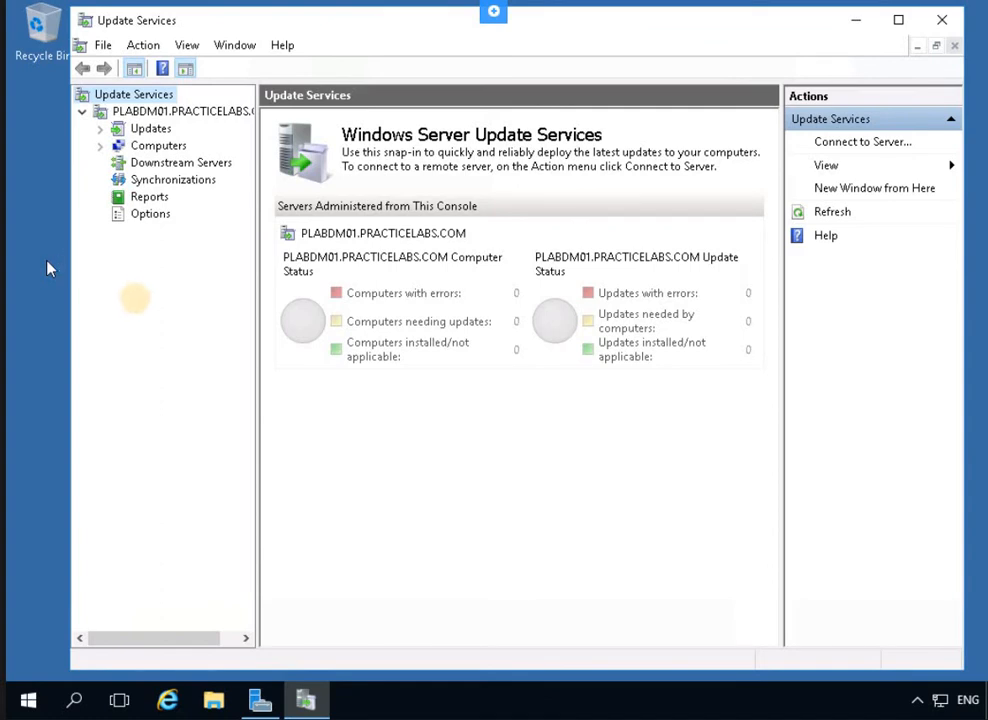
click(101, 146)
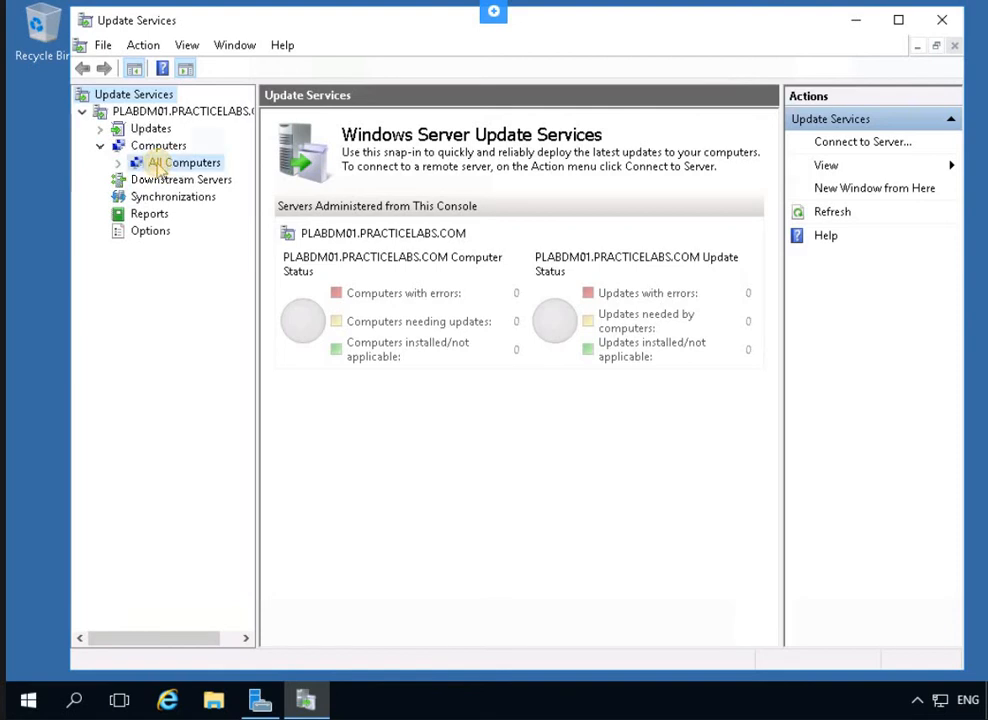
Add a computer group named 'Marketing' from the All Computers context menu
click(160, 165)
right_click(158, 165)
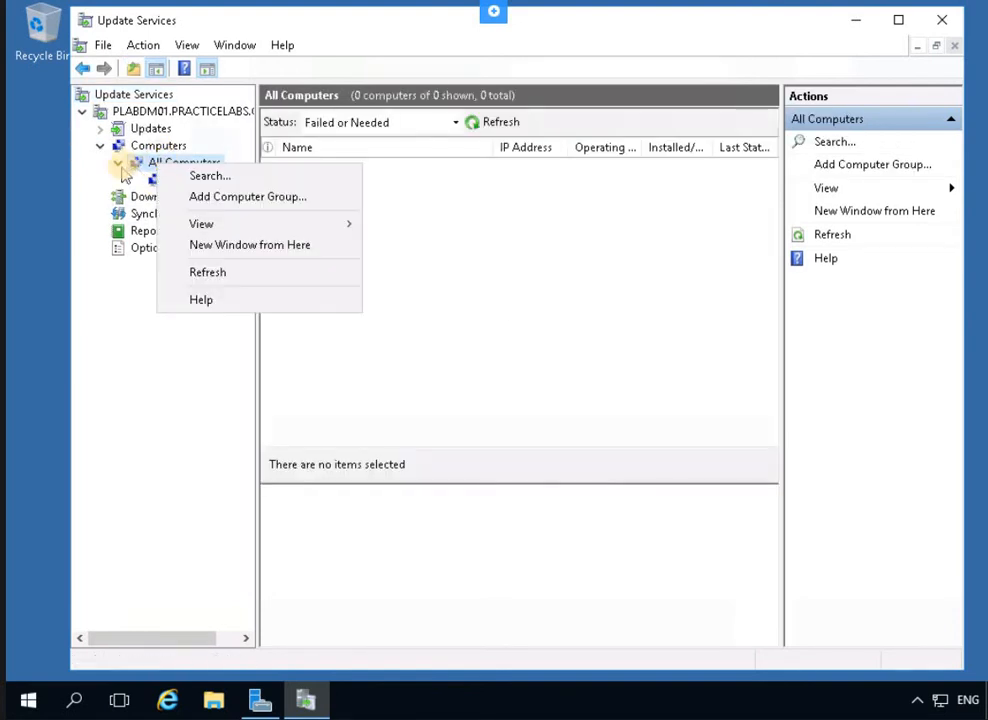
click(120, 166)
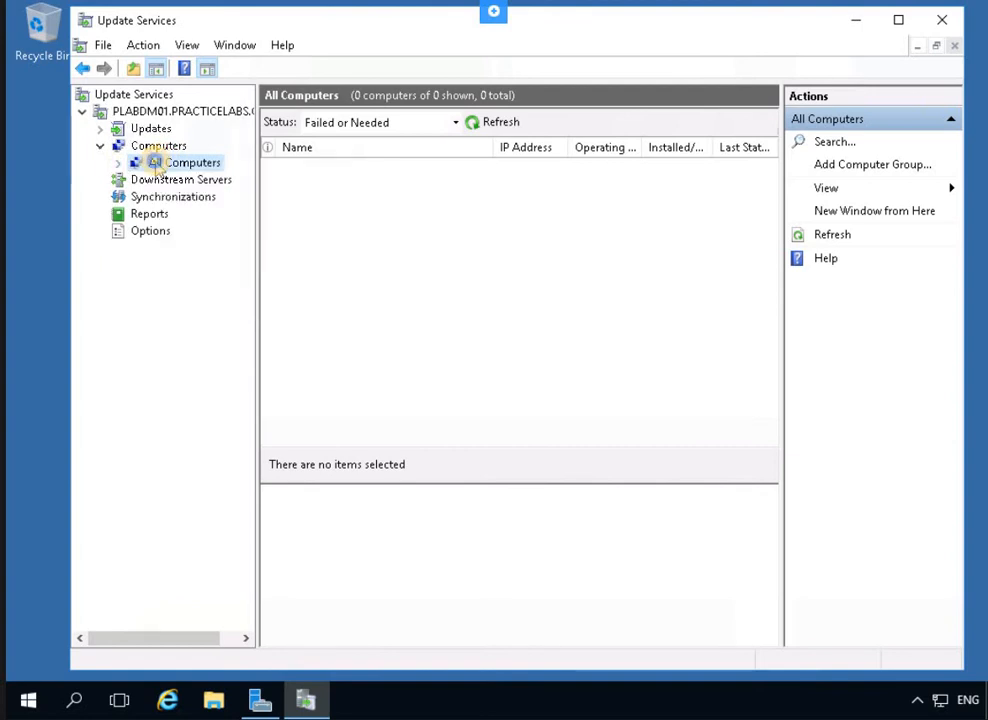
right_click(156, 166)
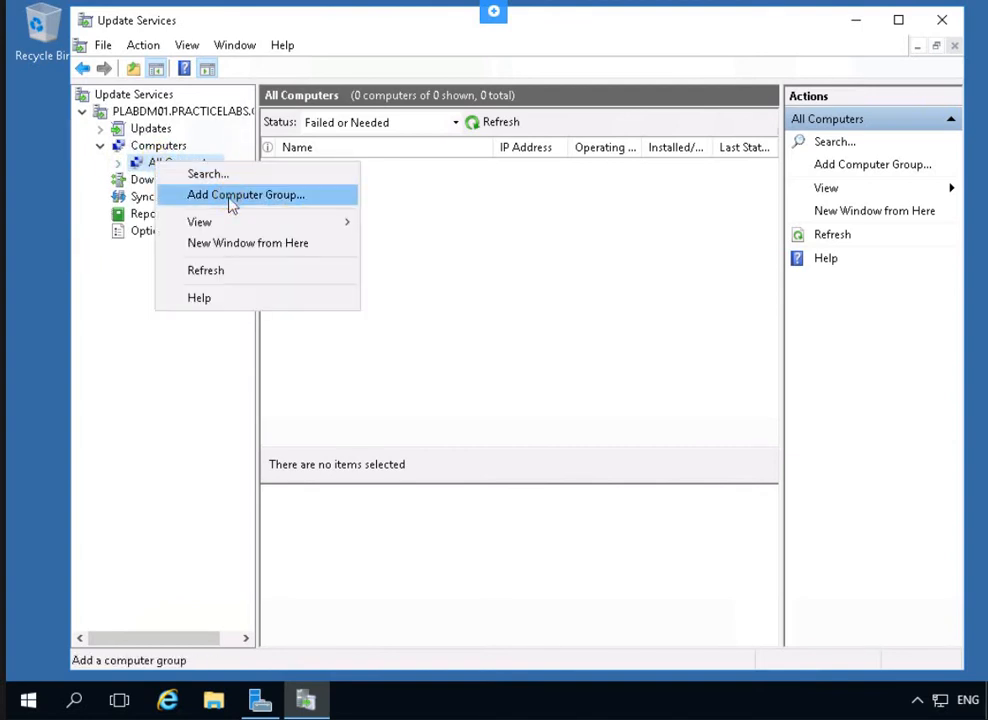
key(Return)
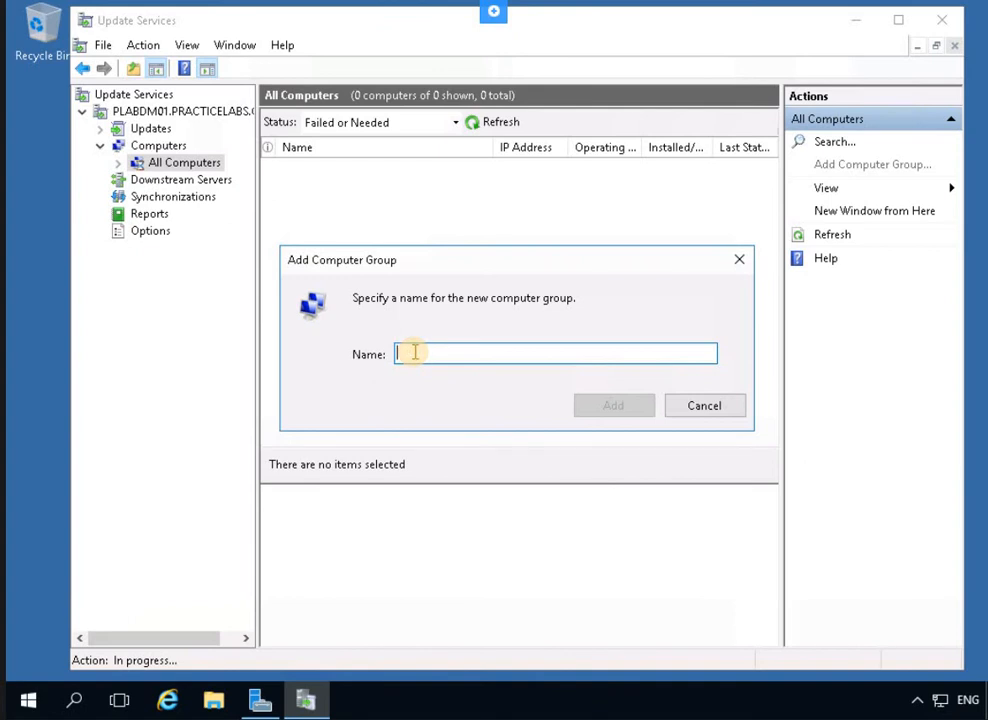
text(Ma)
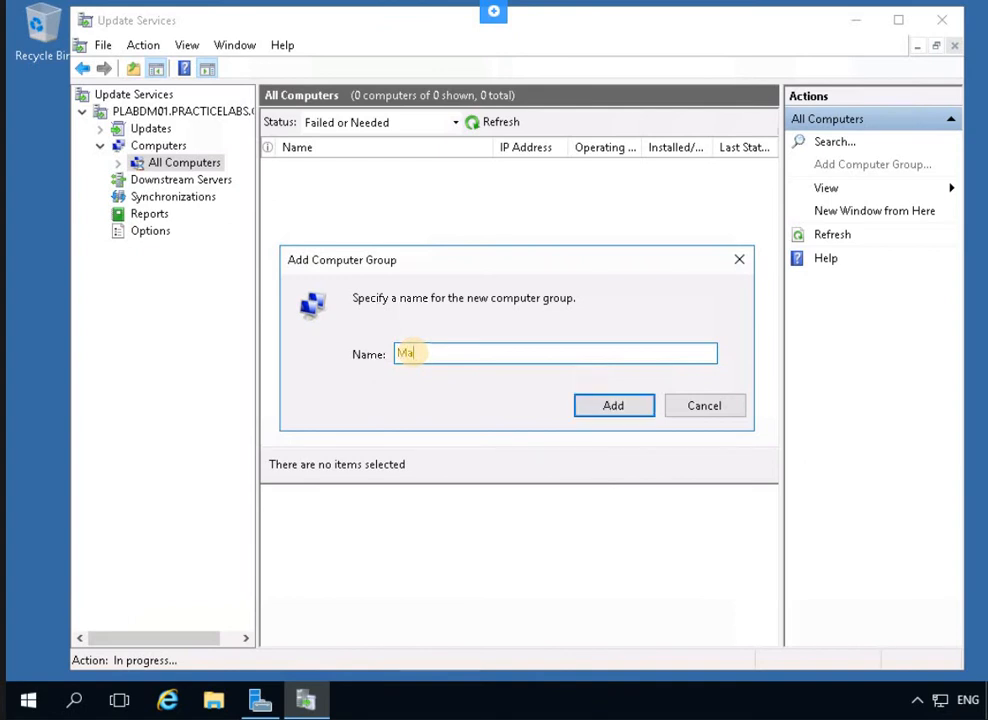
text(rketin)
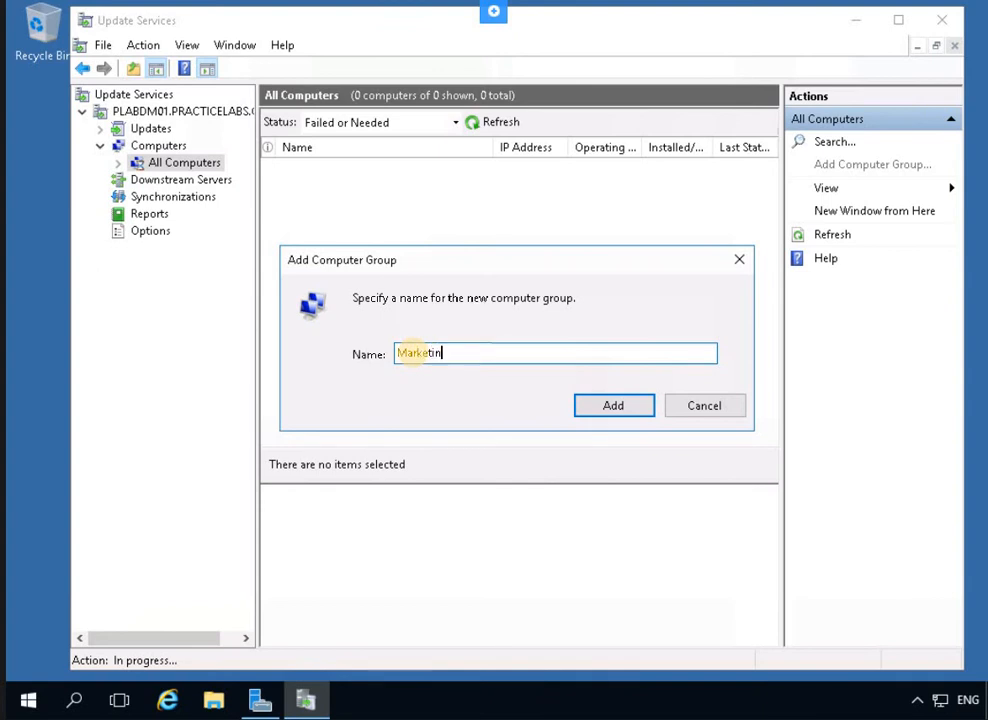
text(g)
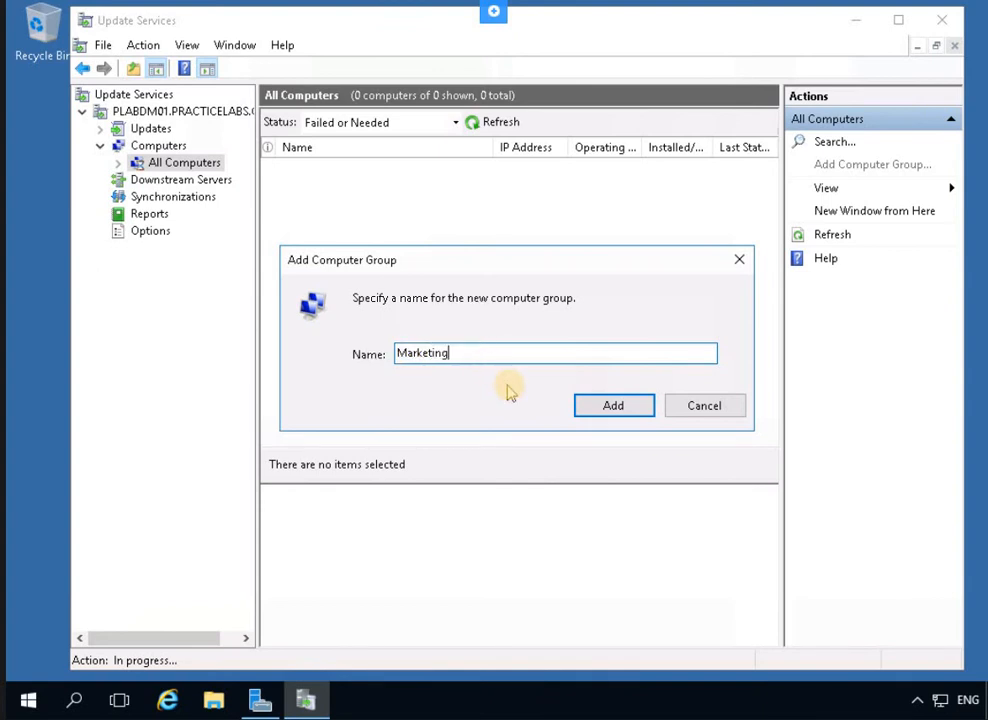
click(610, 407)
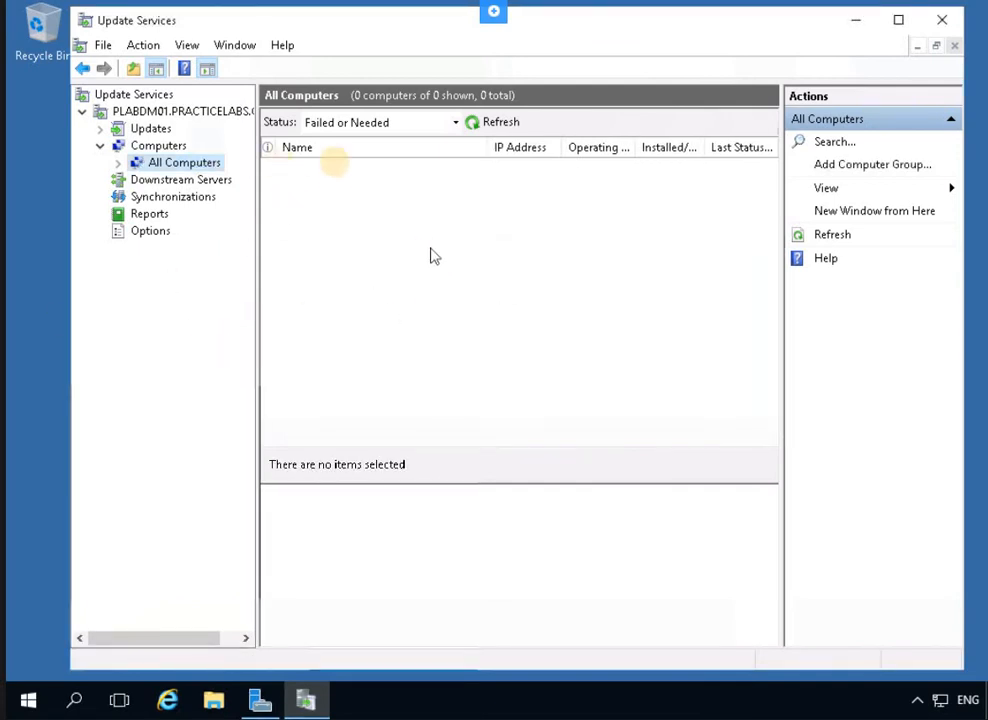
Expand All Computers, select the new Marketing group, then go to the server's Options page
click(605, 148)
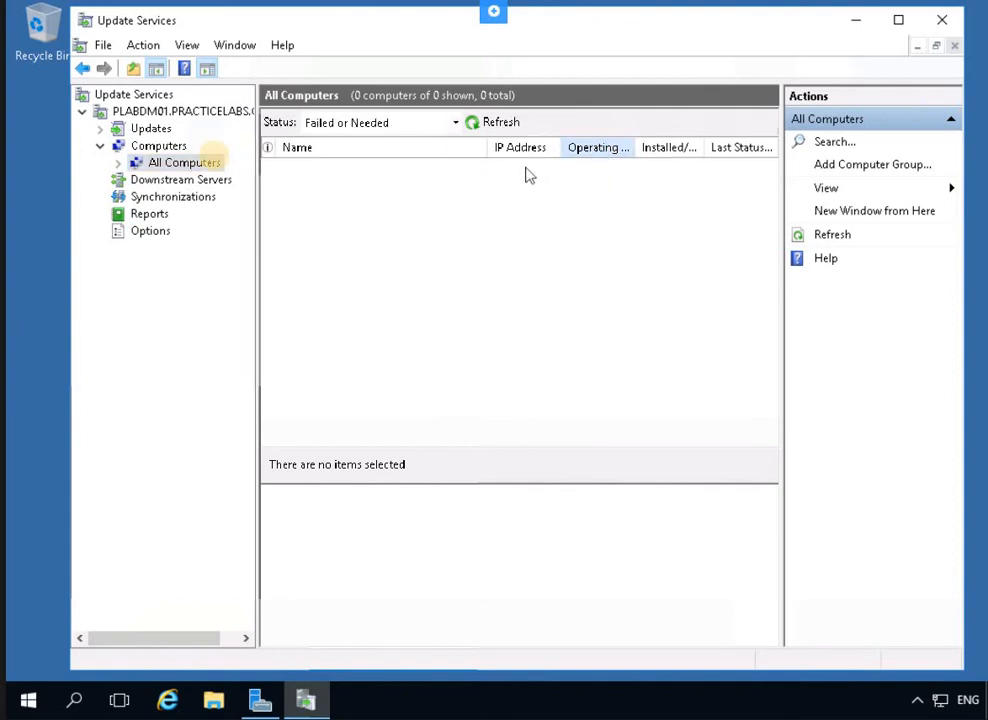
click(118, 162)
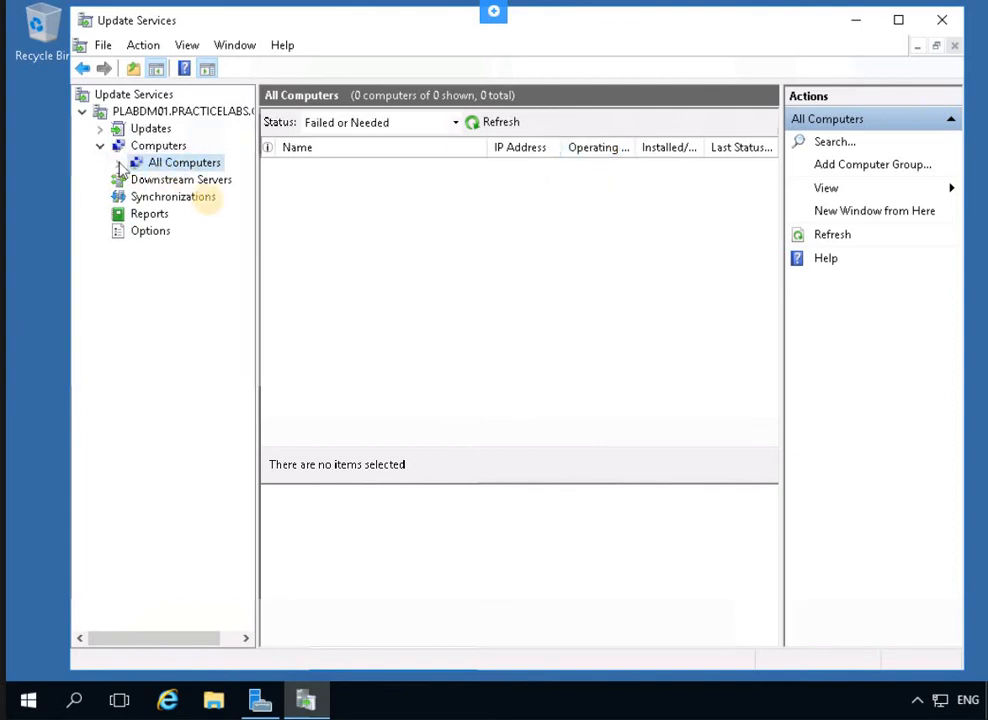
click(192, 198)
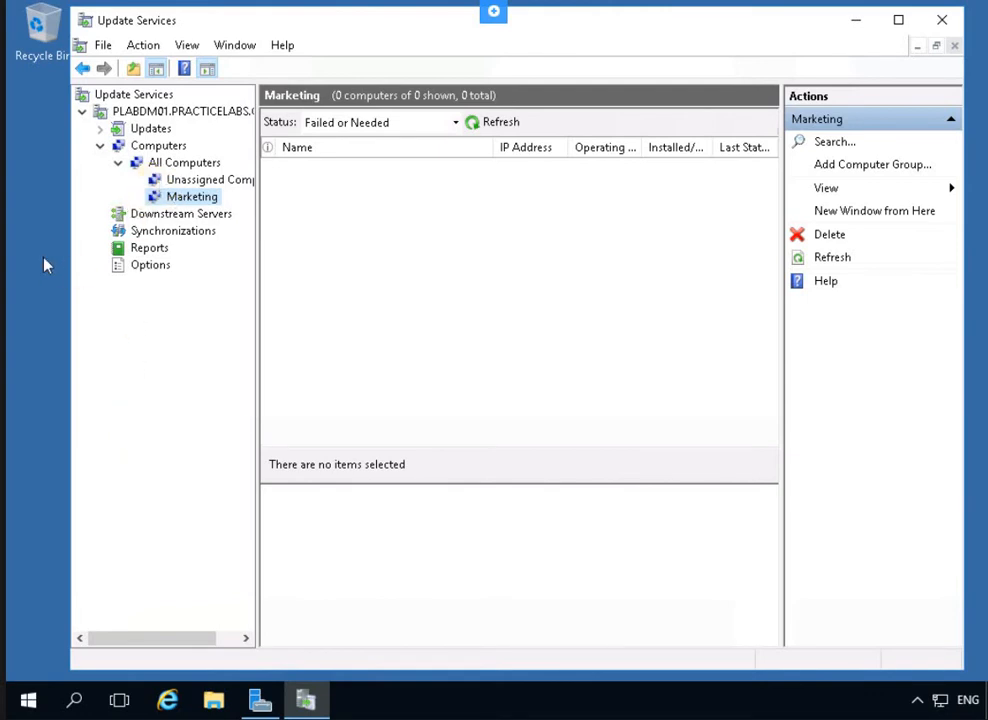
click(148, 266)
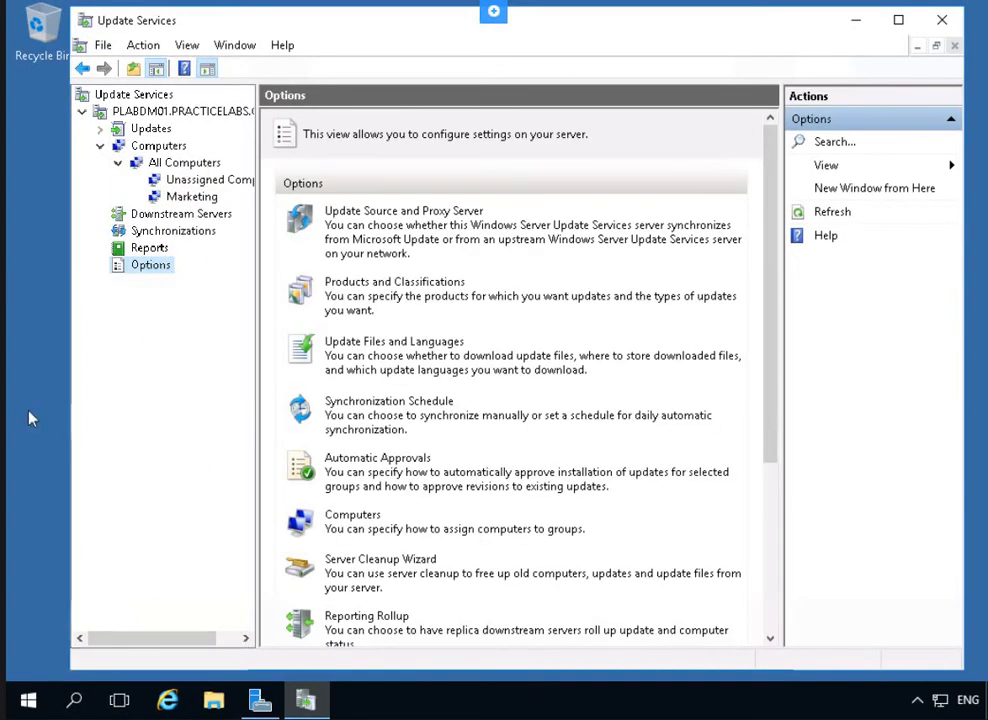
Set computer assignment to 'Use Group Policy or registry settings on computers' and apply it
click(337, 519)
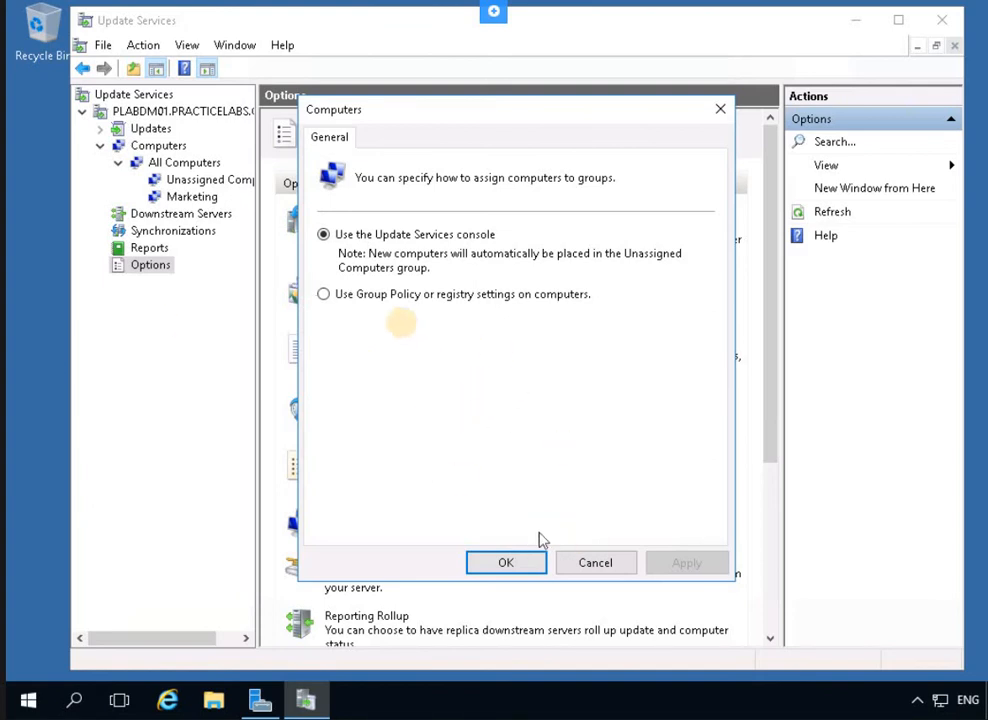
click(380, 296)
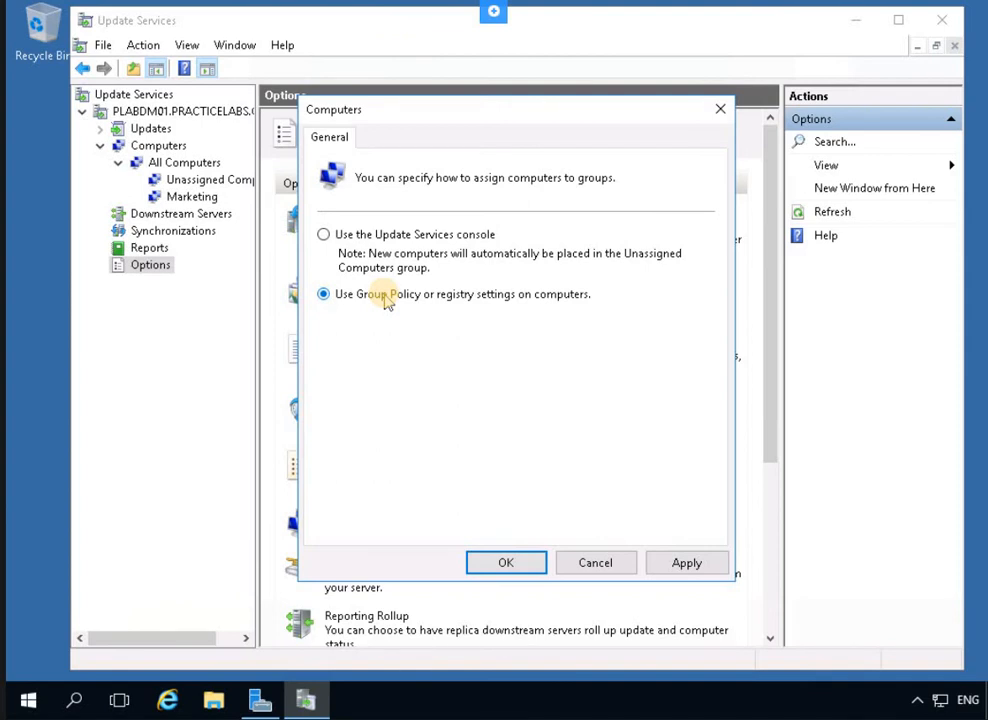
click(724, 565)
click(503, 566)
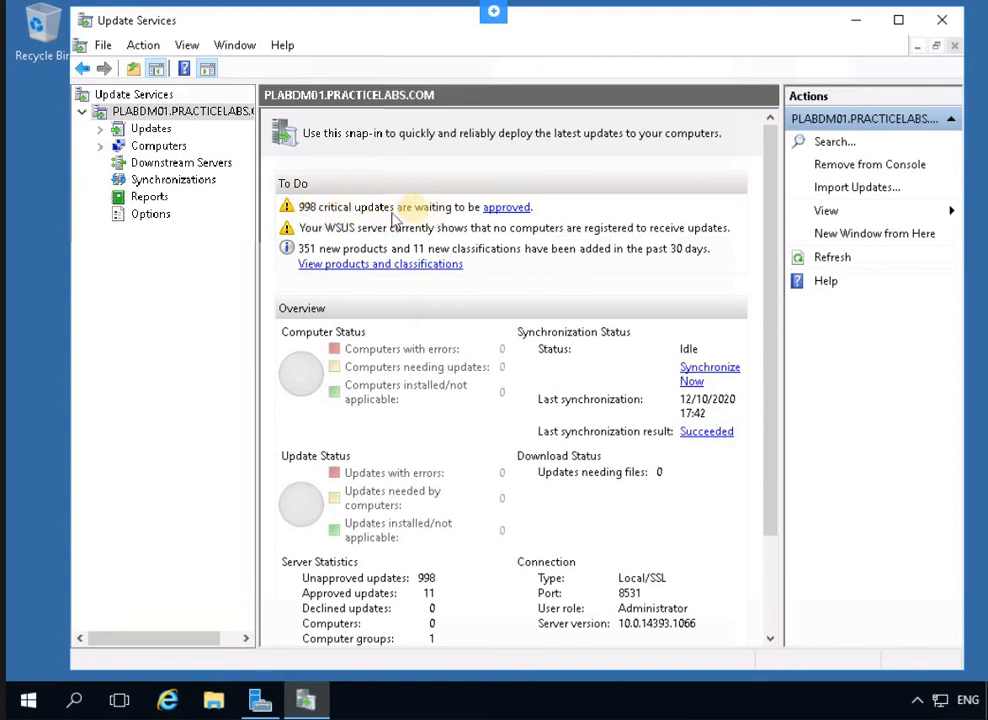
Open the Critical Updates view listing the 998 unapproved updates from the To Do link
click(507, 207)
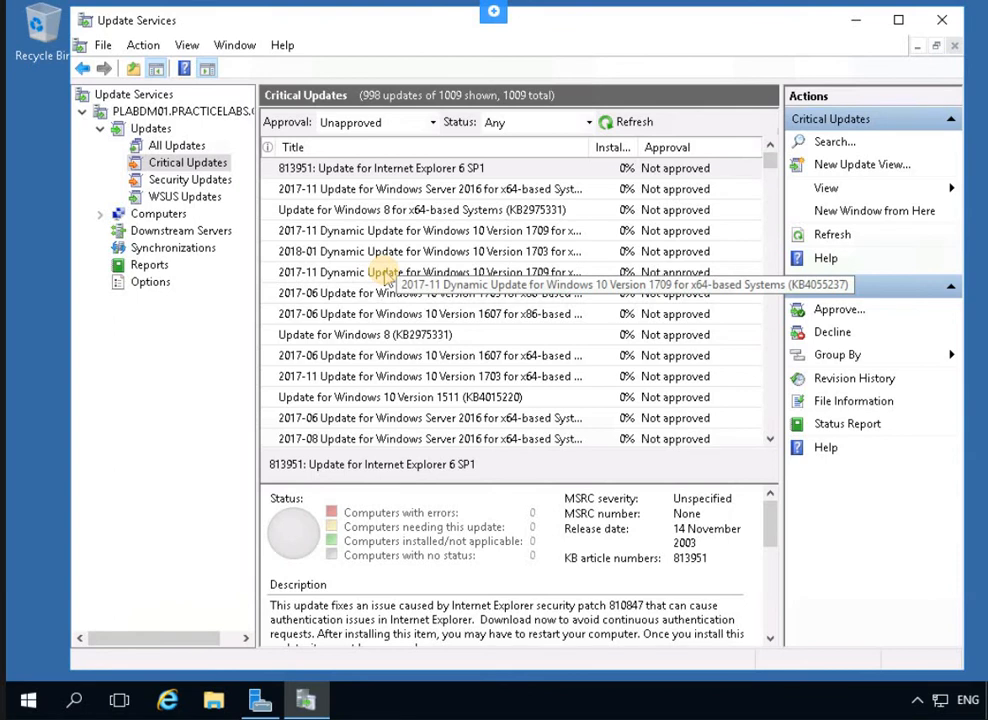
click(345, 254)
key(Down)
key(Down)
click(341, 251)
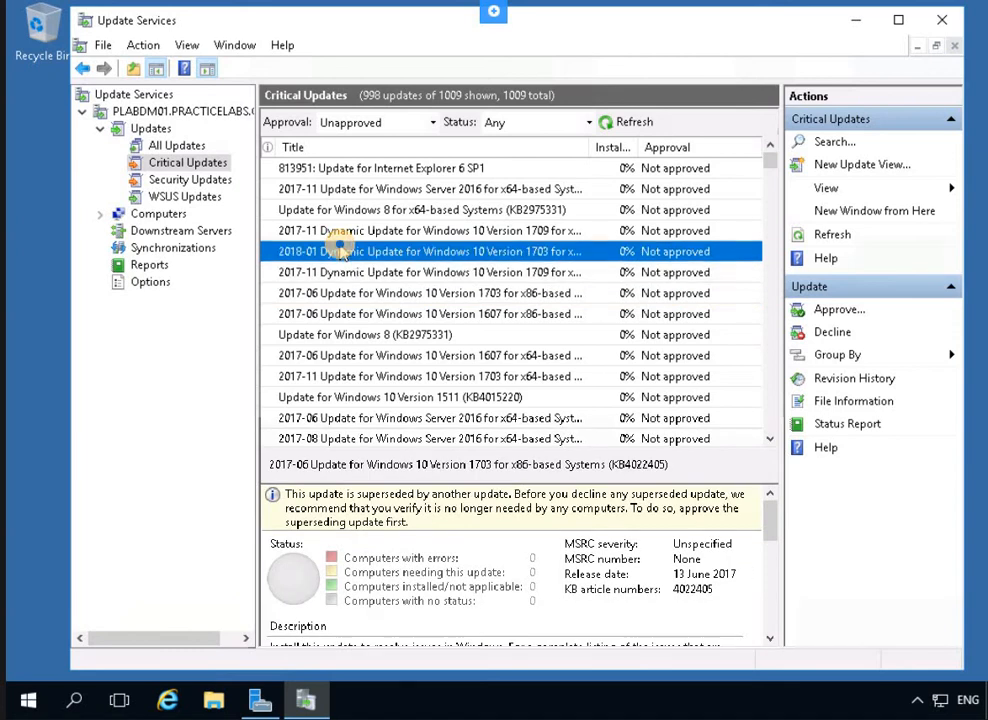
right_click(341, 251)
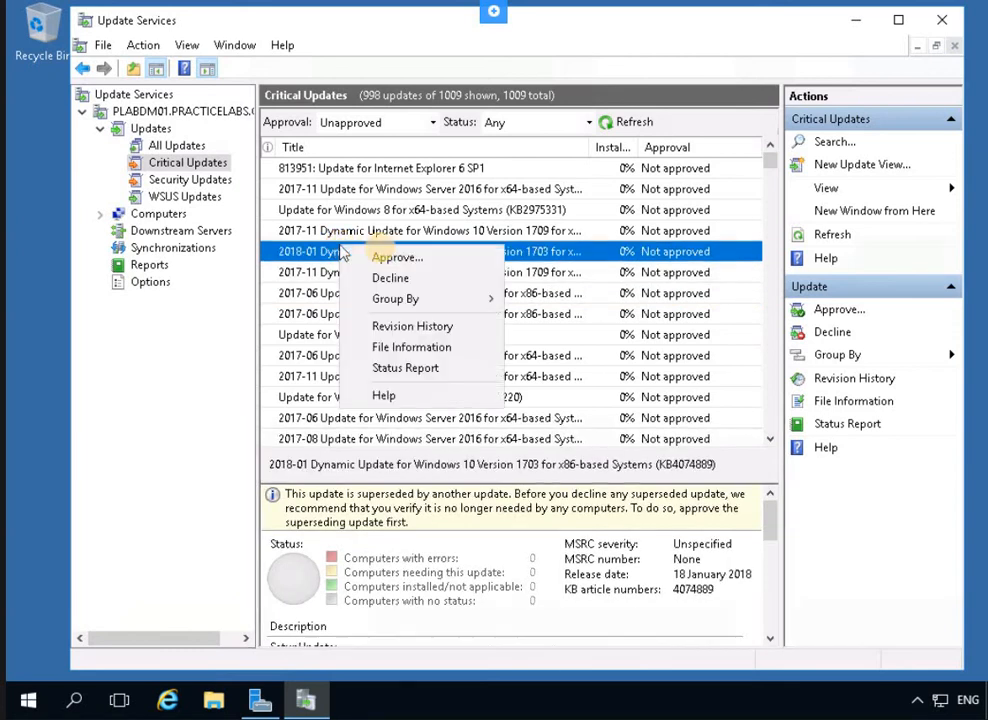
click(392, 260)
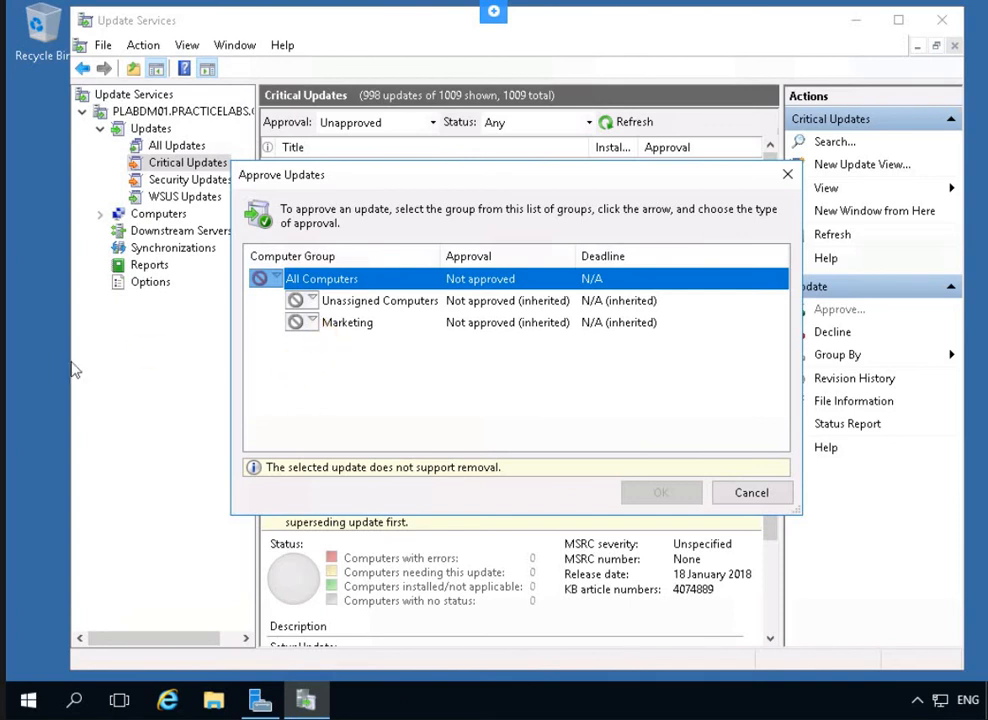
click(310, 300)
click(342, 322)
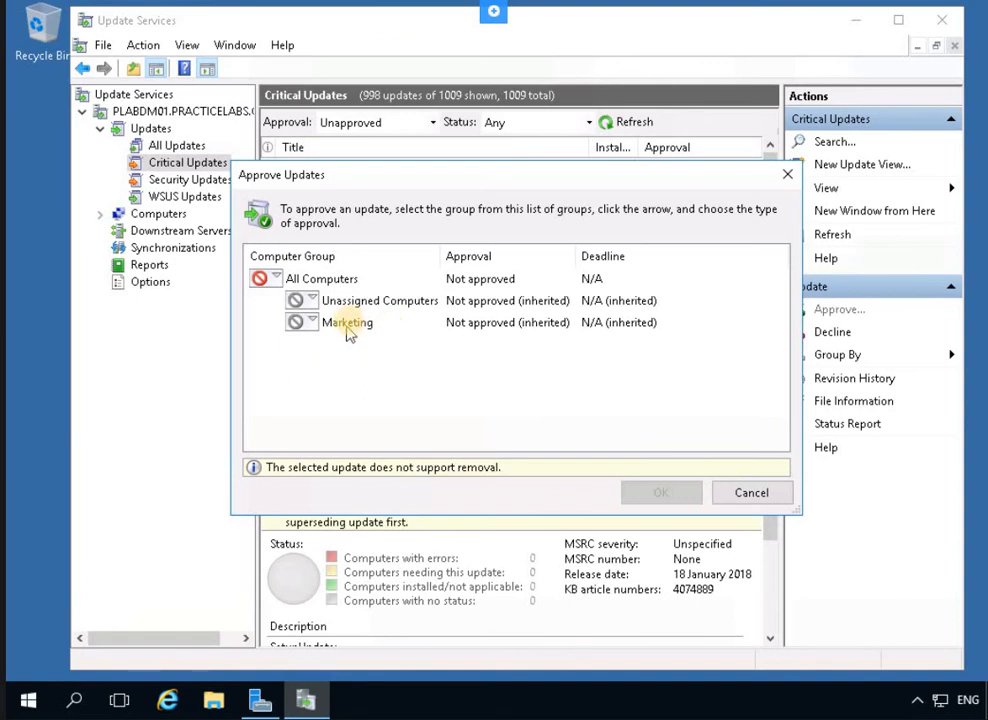
click(338, 324)
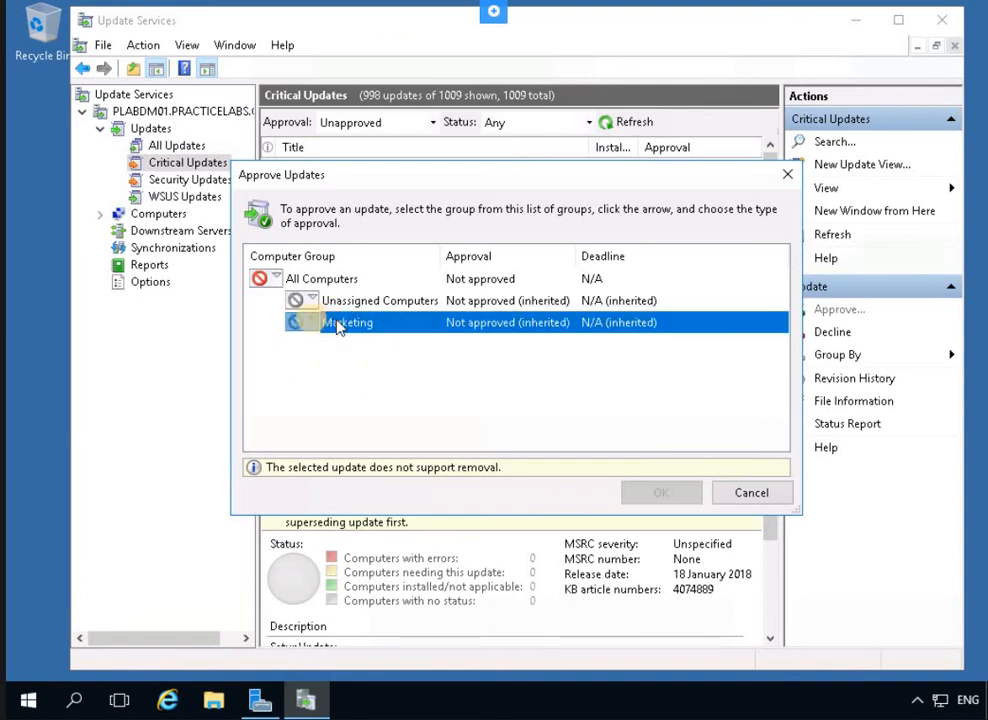
click(310, 322)
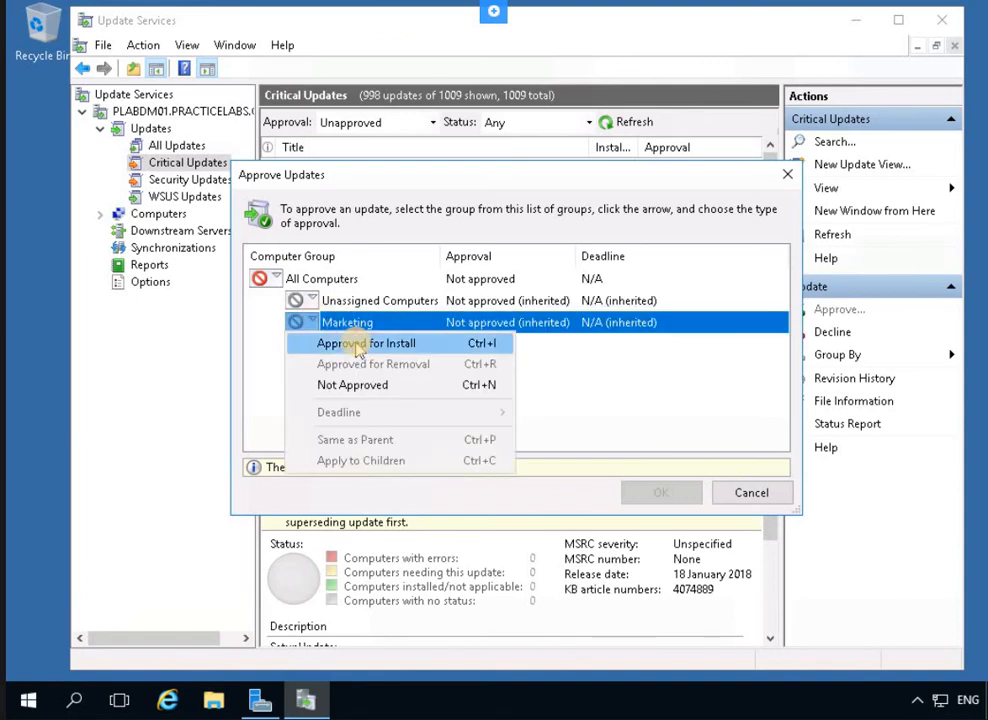
click(355, 343)
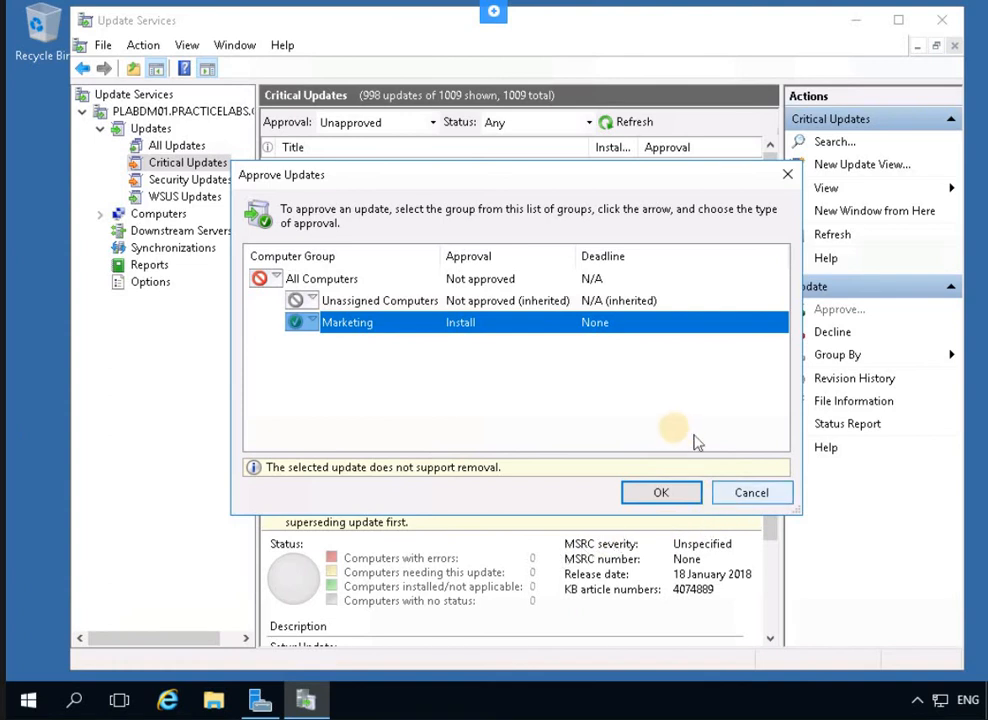
click(662, 492)
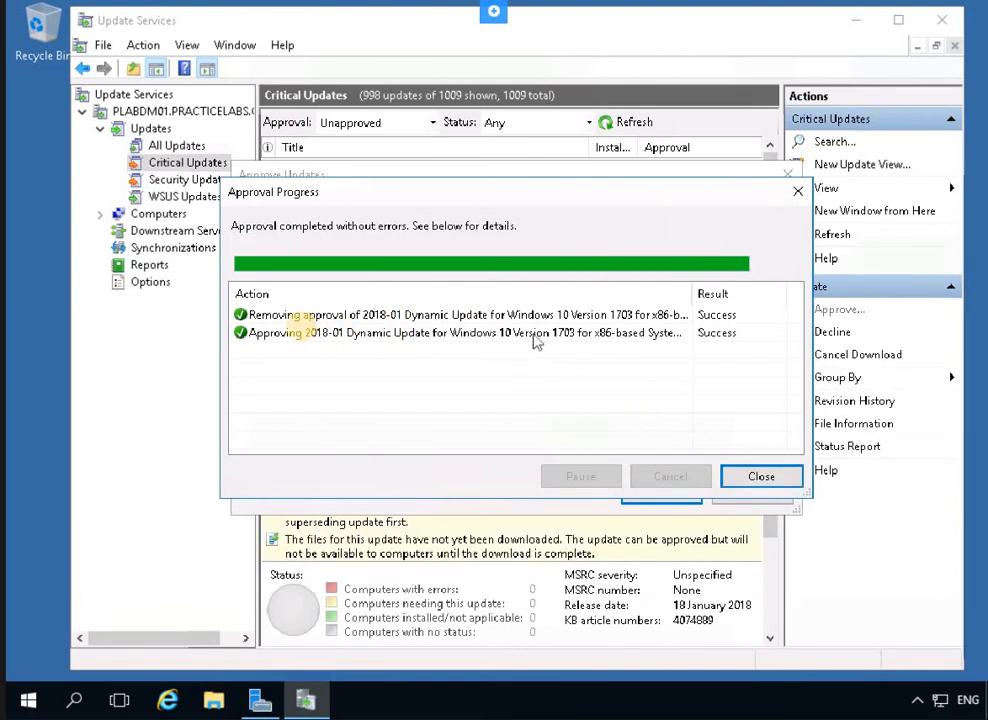
Close the approval results, then scroll down and select the Windows 8.1 x64 update KB3173424
click(761, 476)
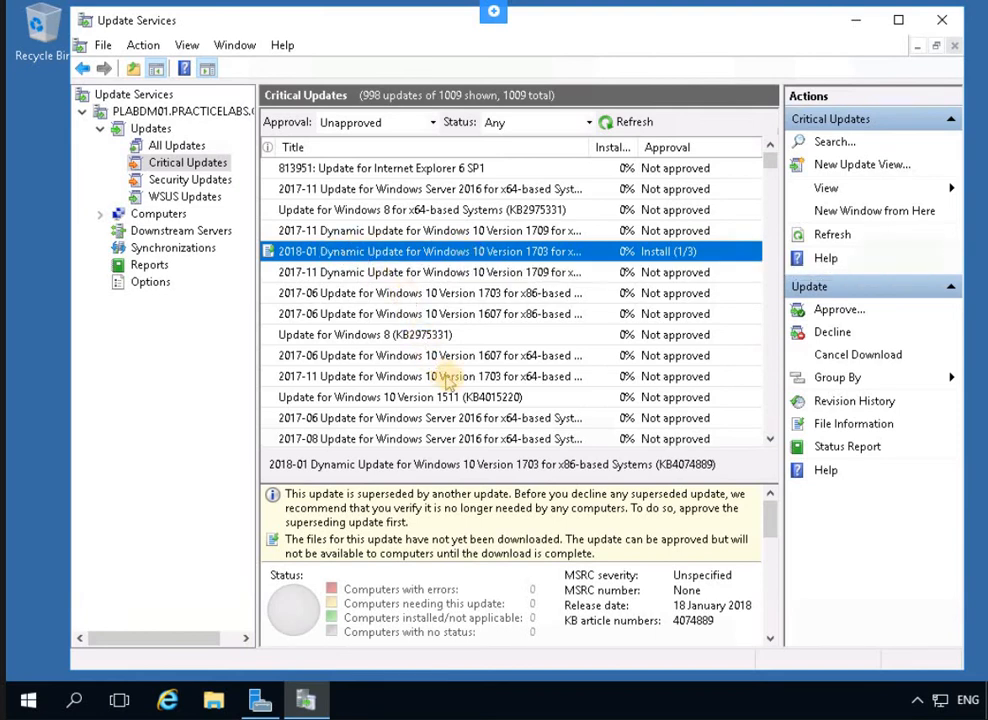
scroll(447, 383, down, 4)
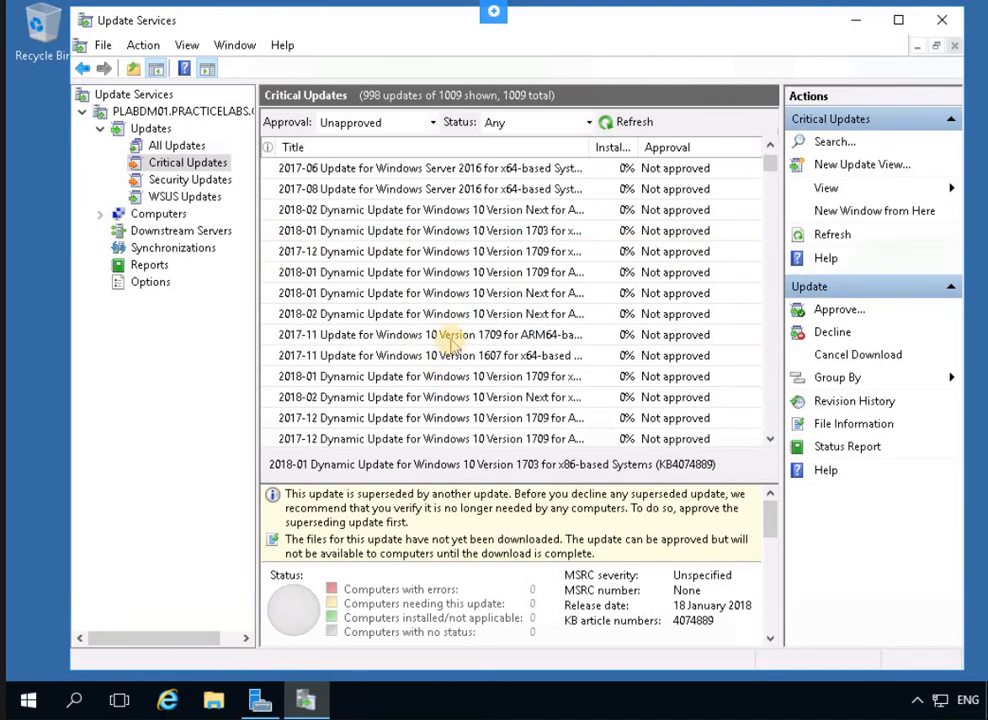
scroll(450, 342, down, 2)
scroll(452, 342, down, 4)
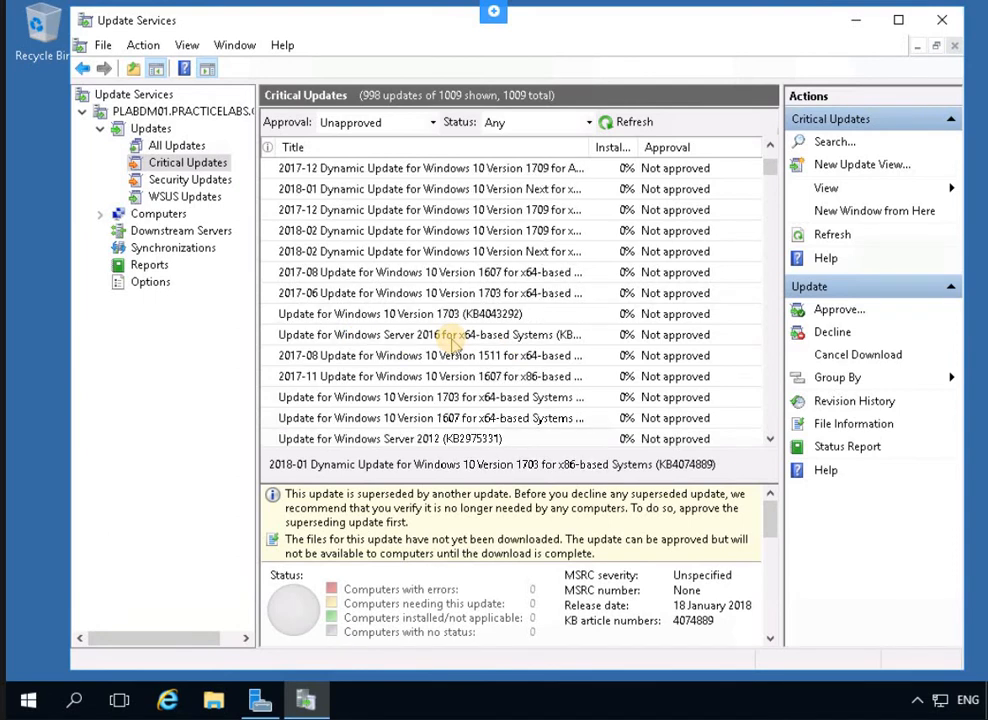
click(404, 336)
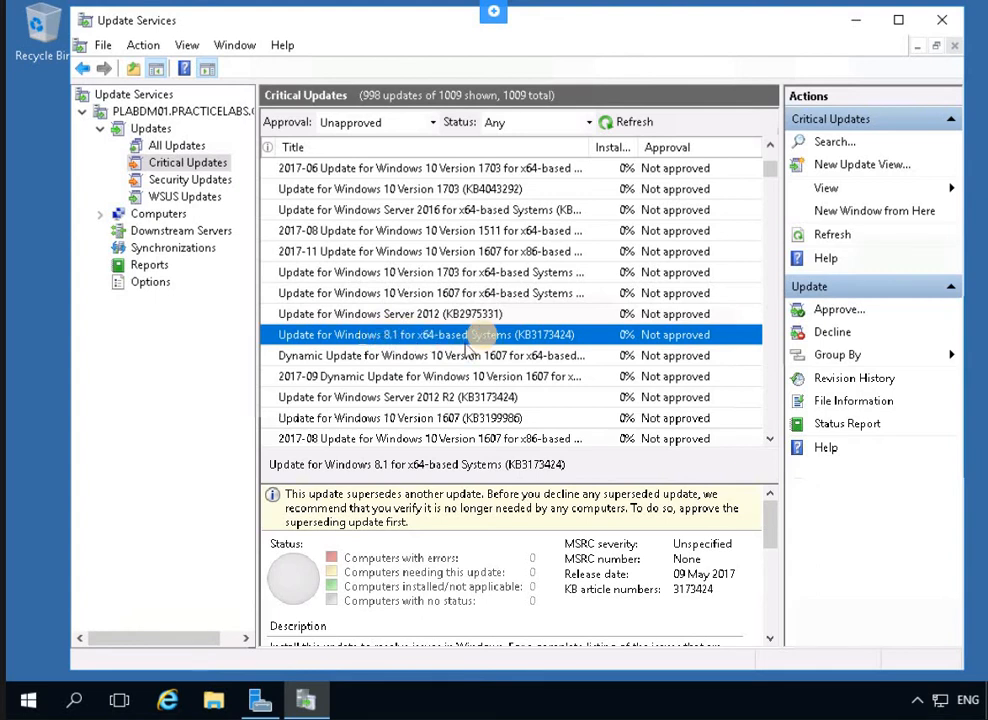
Set Marketing to Approved for Install for KB3173424 and confirm the approval
right_click(428, 338)
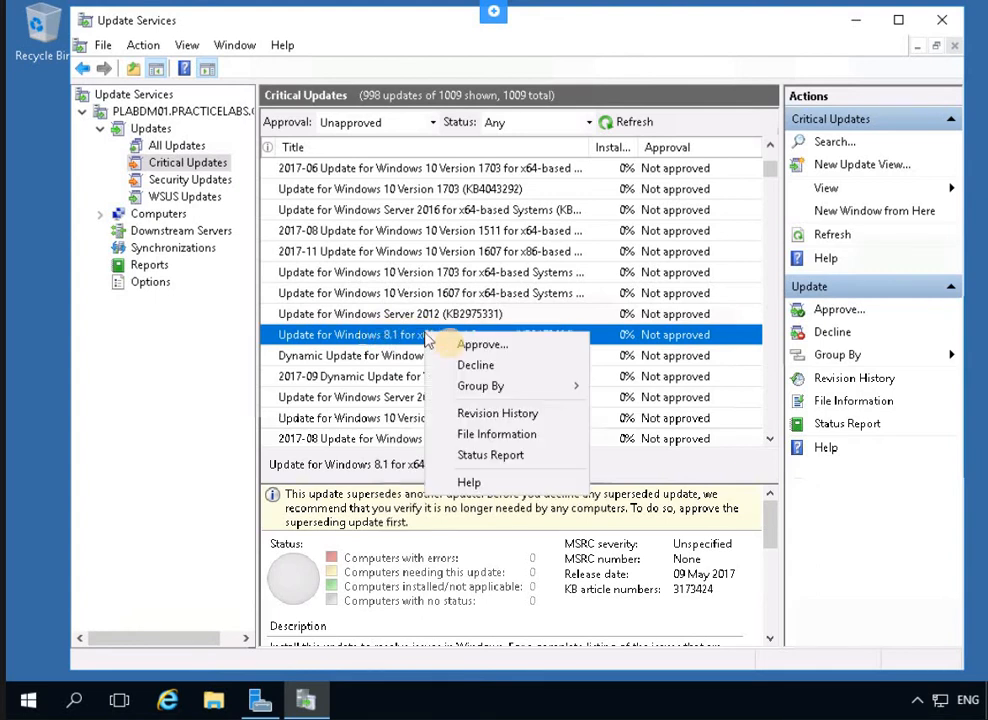
click(452, 343)
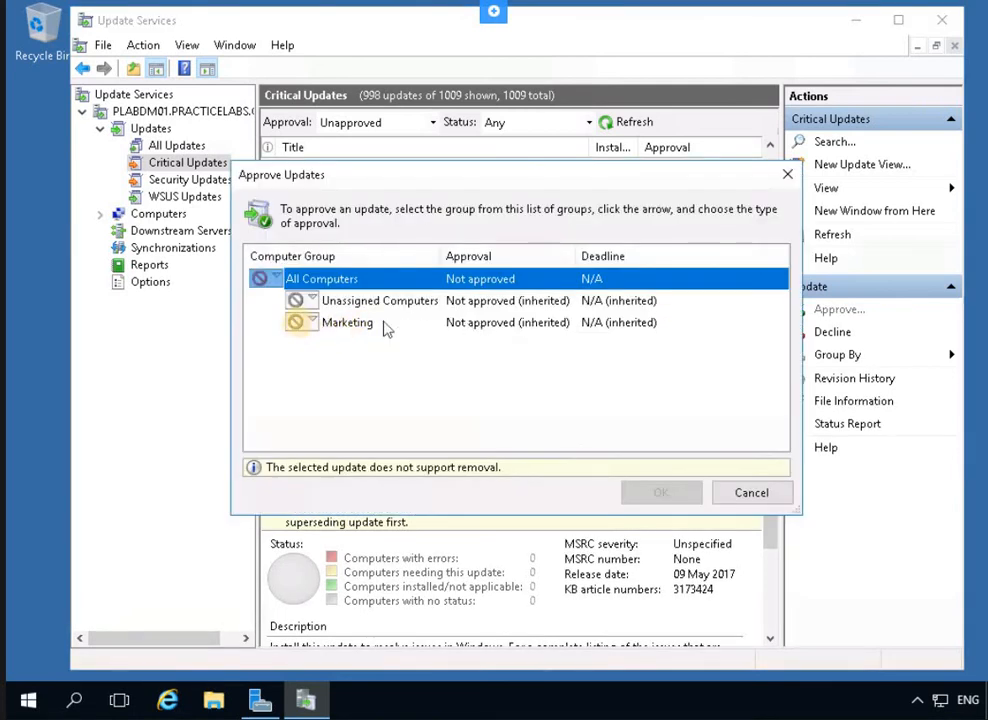
click(303, 322)
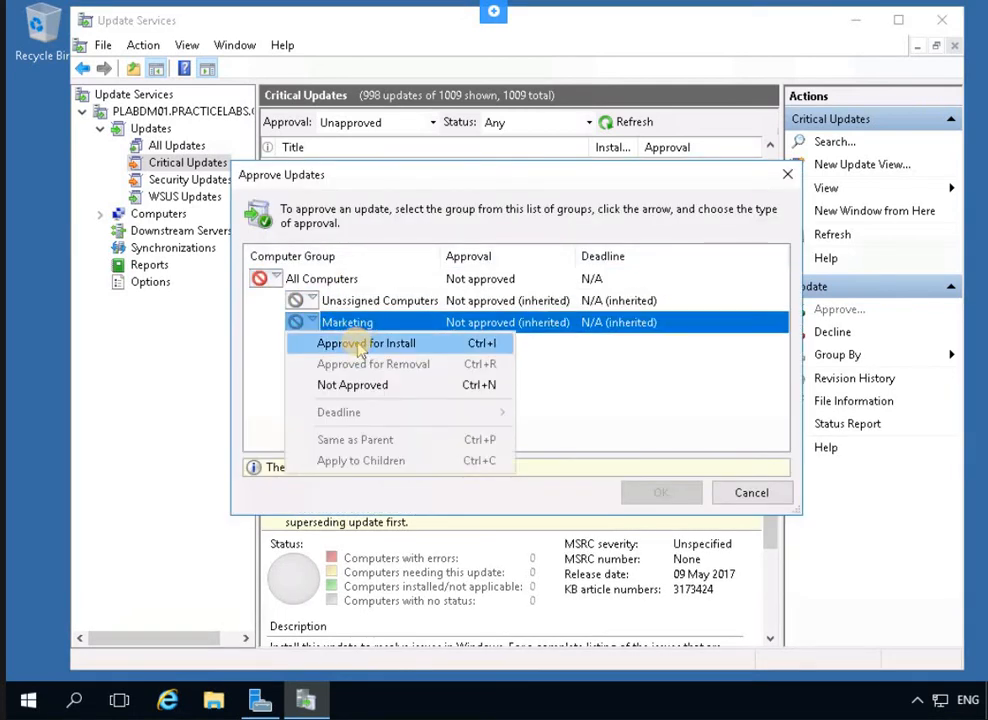
click(352, 345)
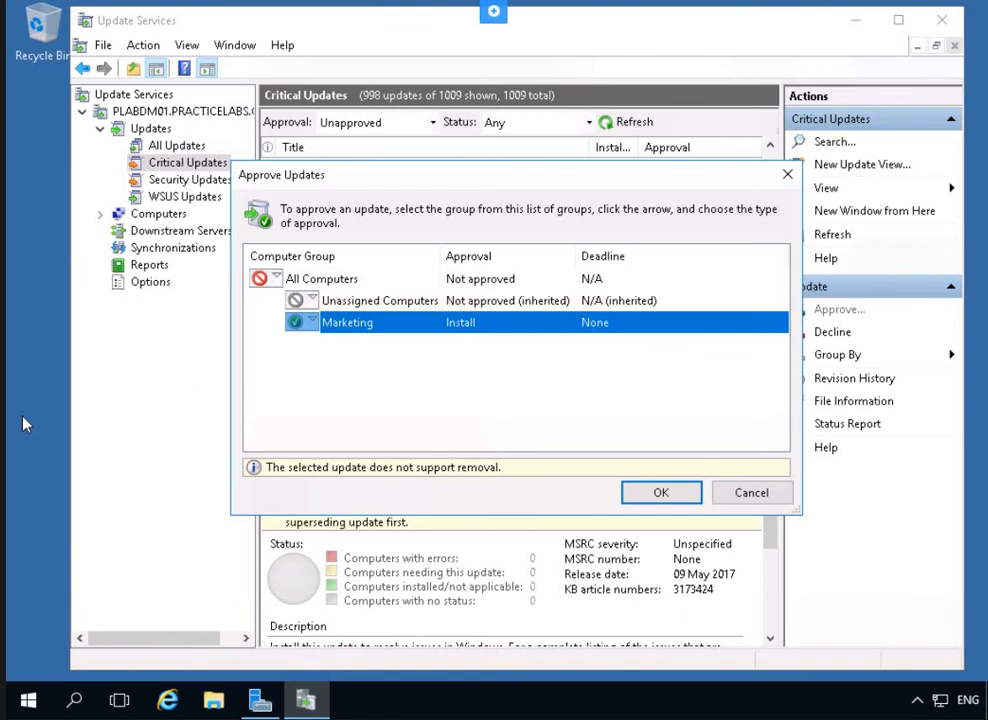
click(666, 492)
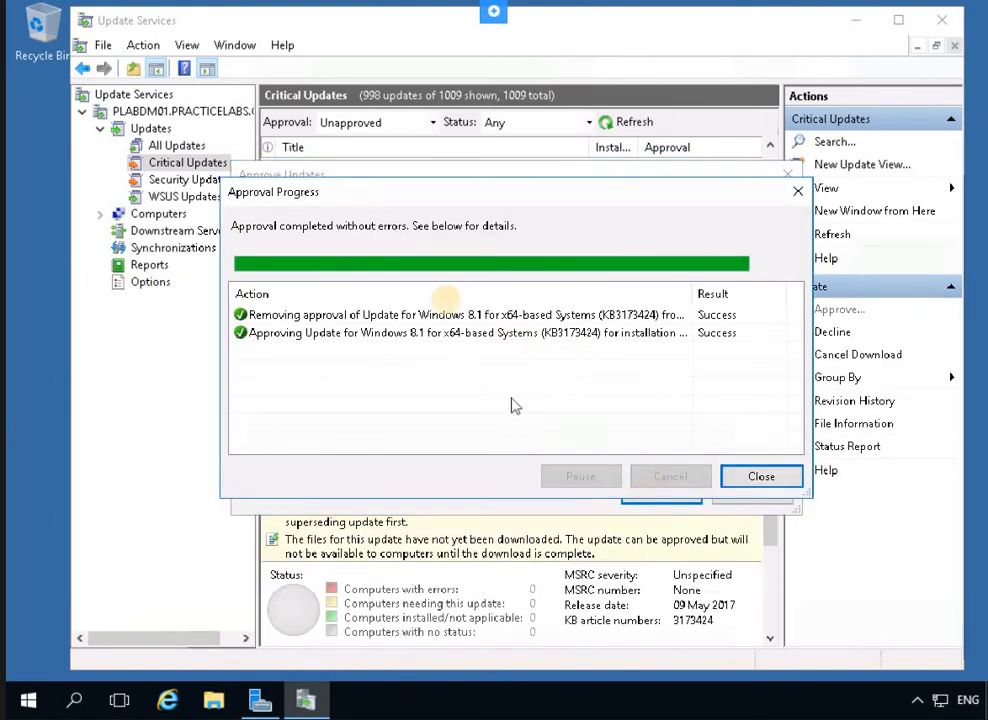
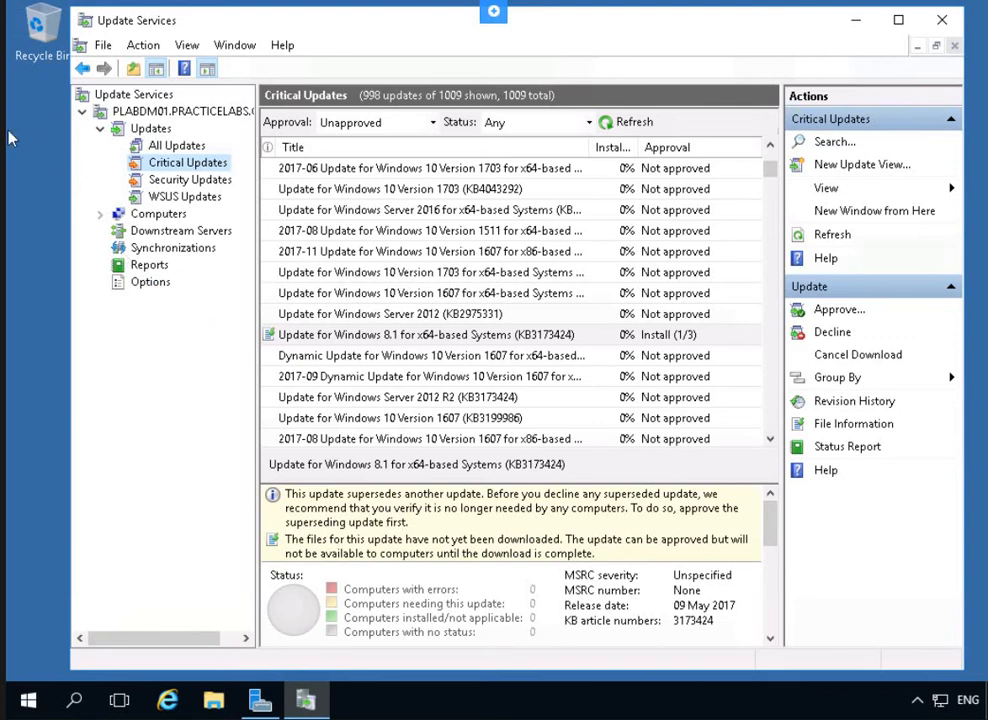
Switch to the domain controller's Server Manager, showing the WDS page
click(132, 373)
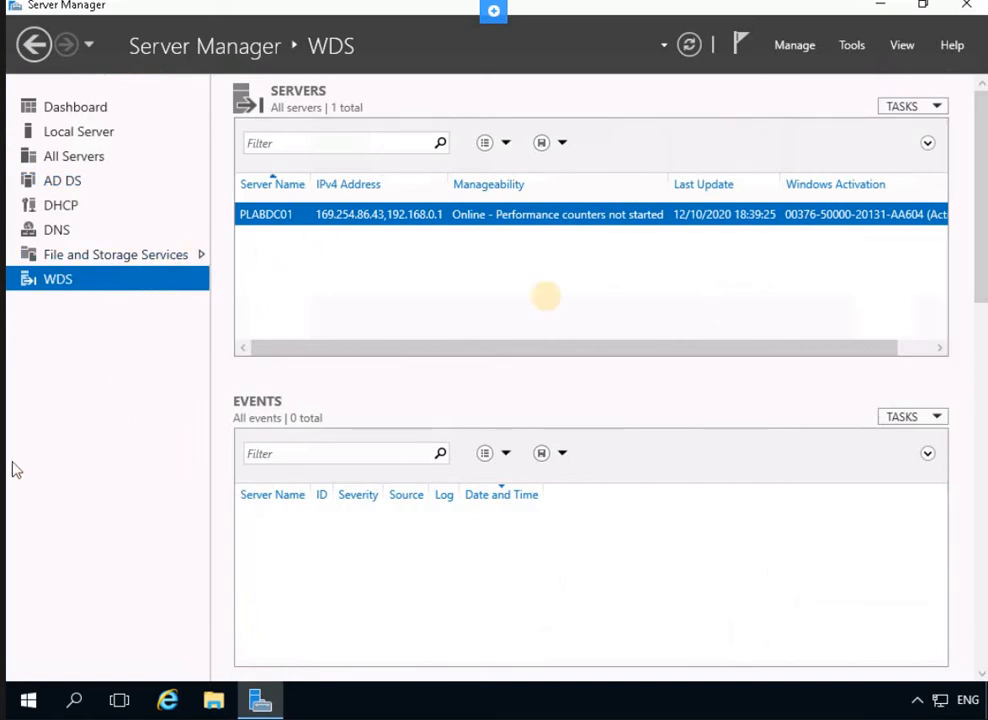
In Active Directory Users and Computers, add a WSUS Clients organizational unit under PRACTICELABS.COM
click(848, 45)
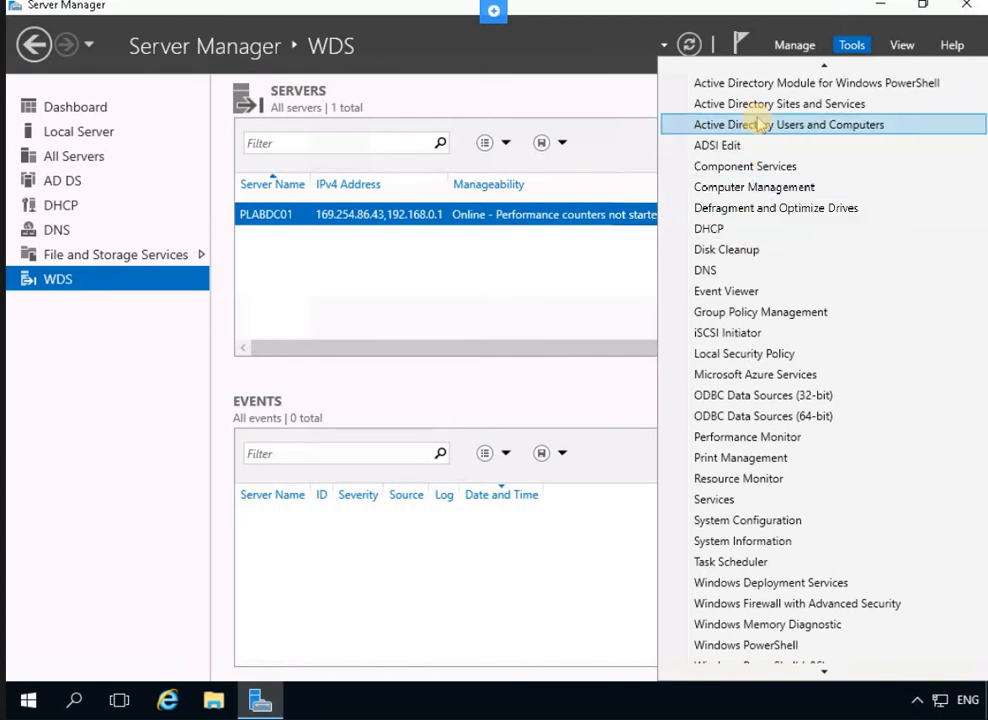
click(760, 128)
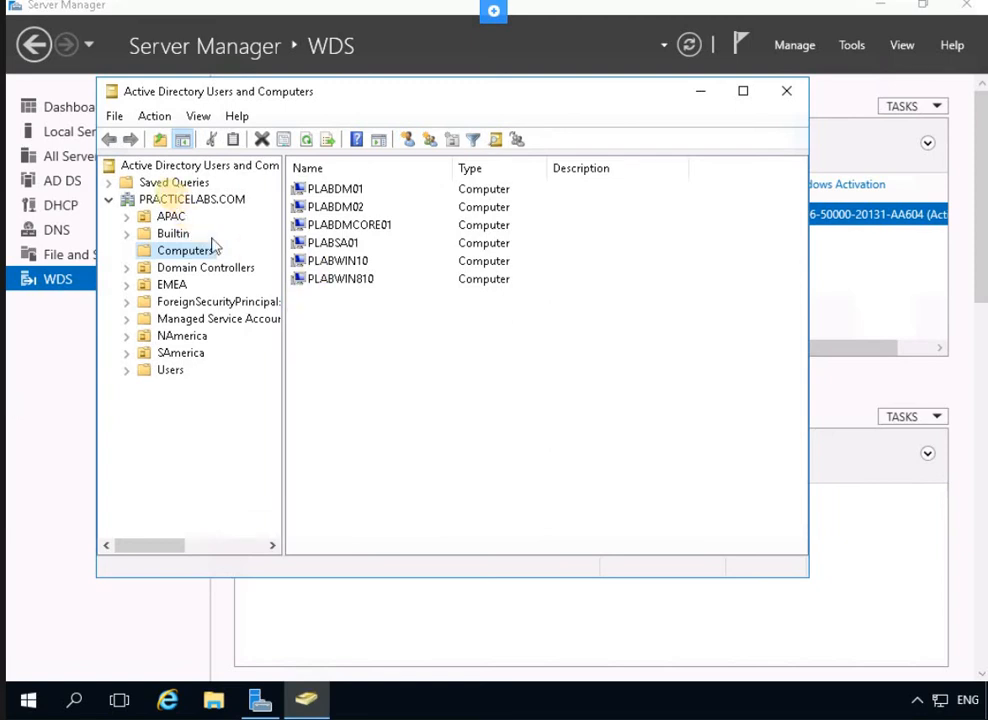
click(170, 200)
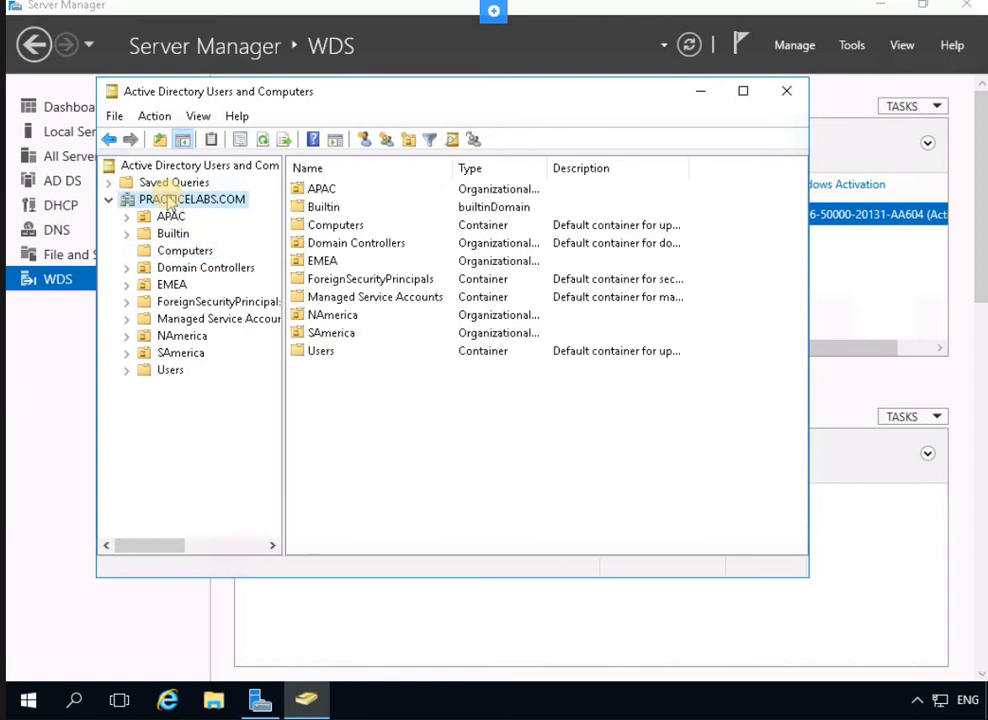
right_click(171, 203)
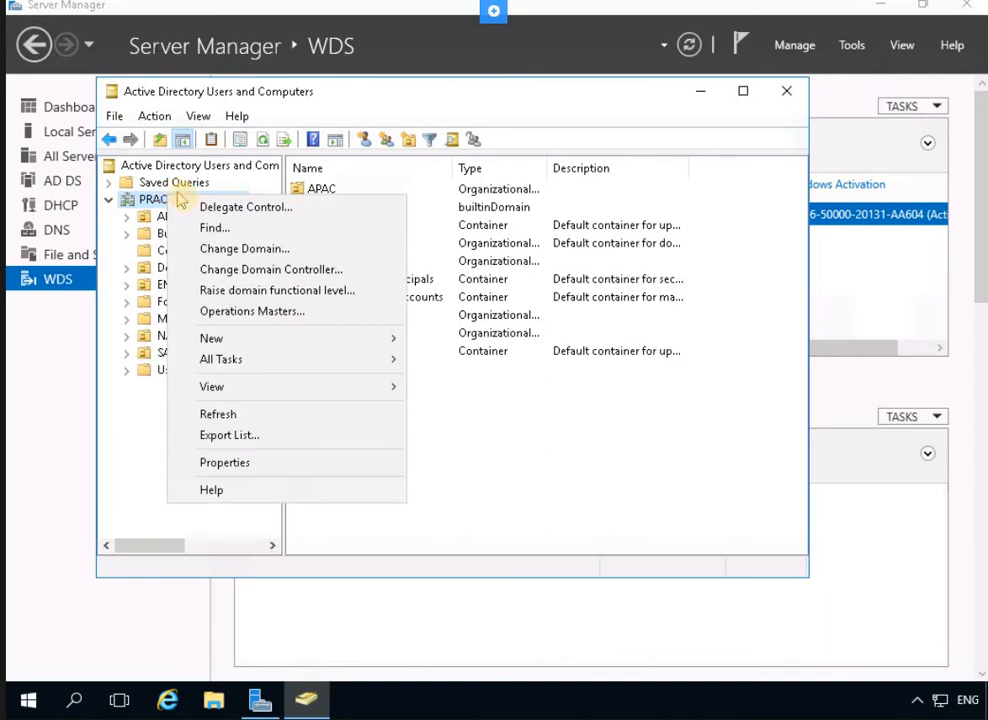
mouse_move(210, 337)
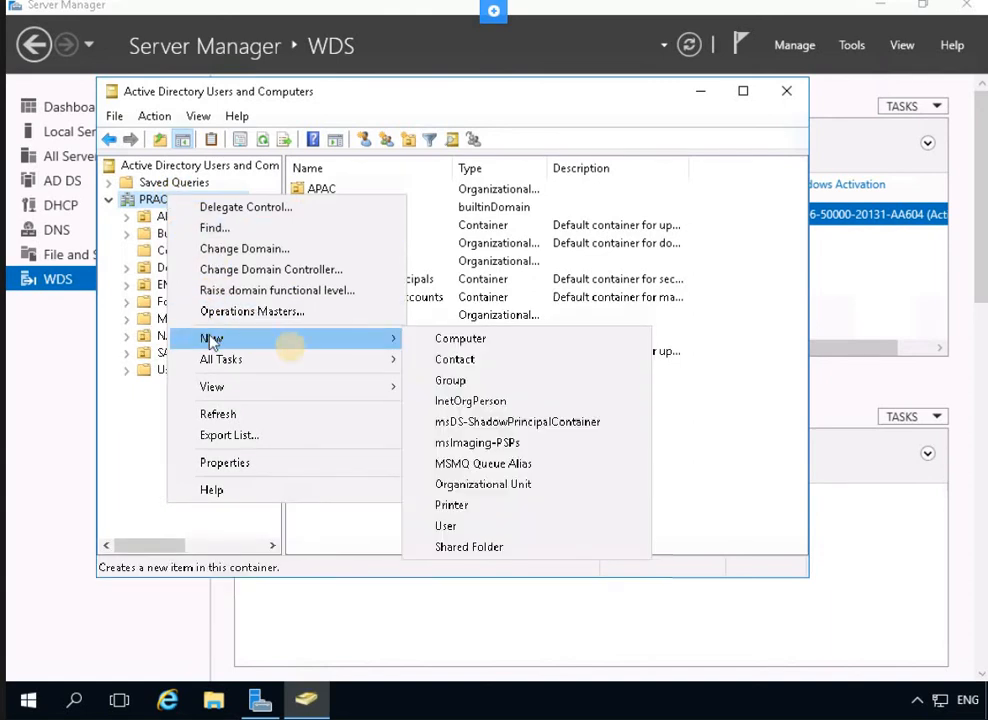
click(472, 488)
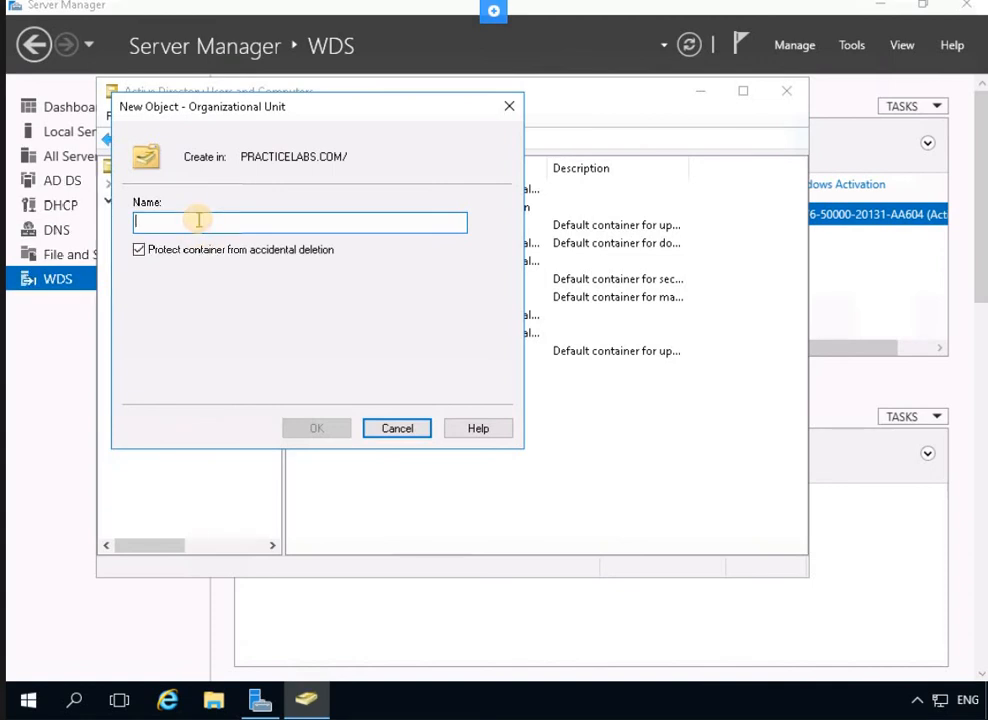
text(W)
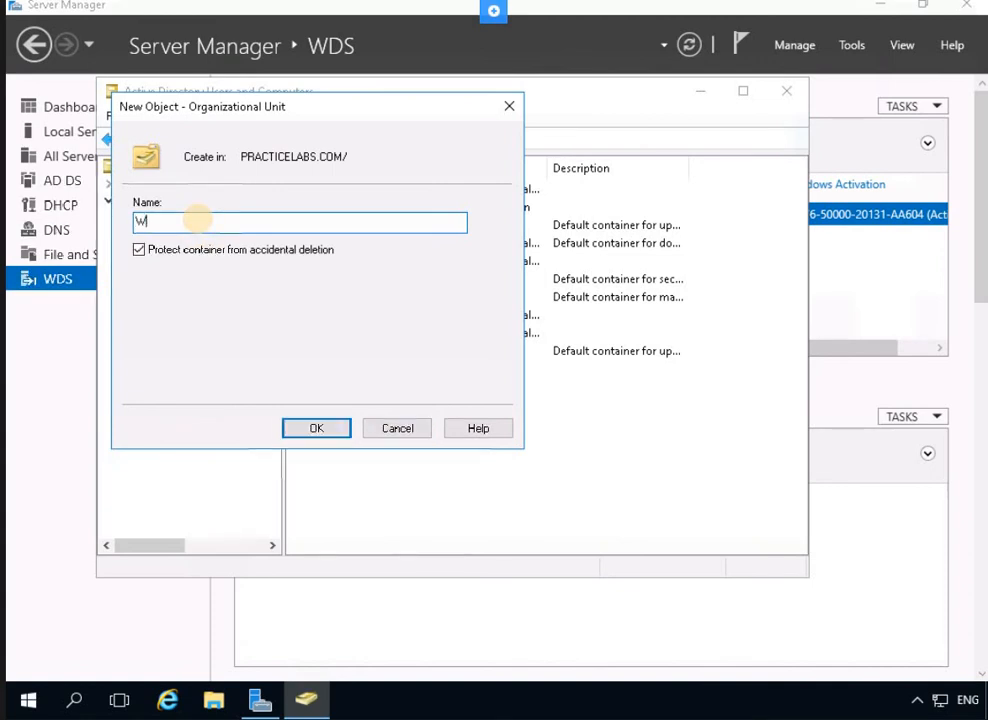
text(SUS Clients)
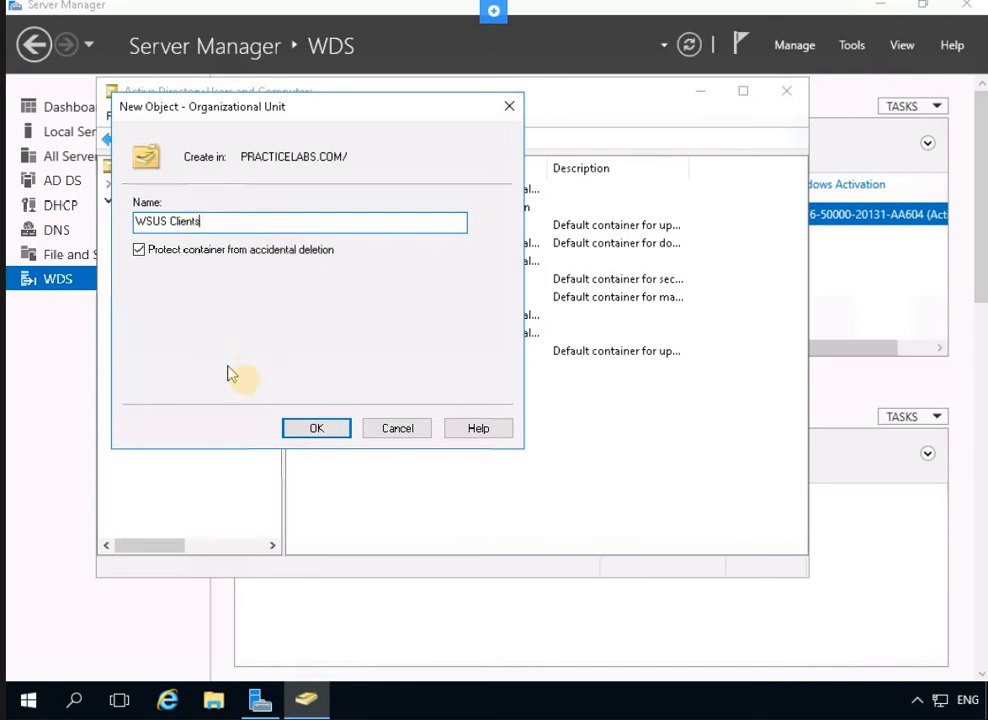
click(314, 430)
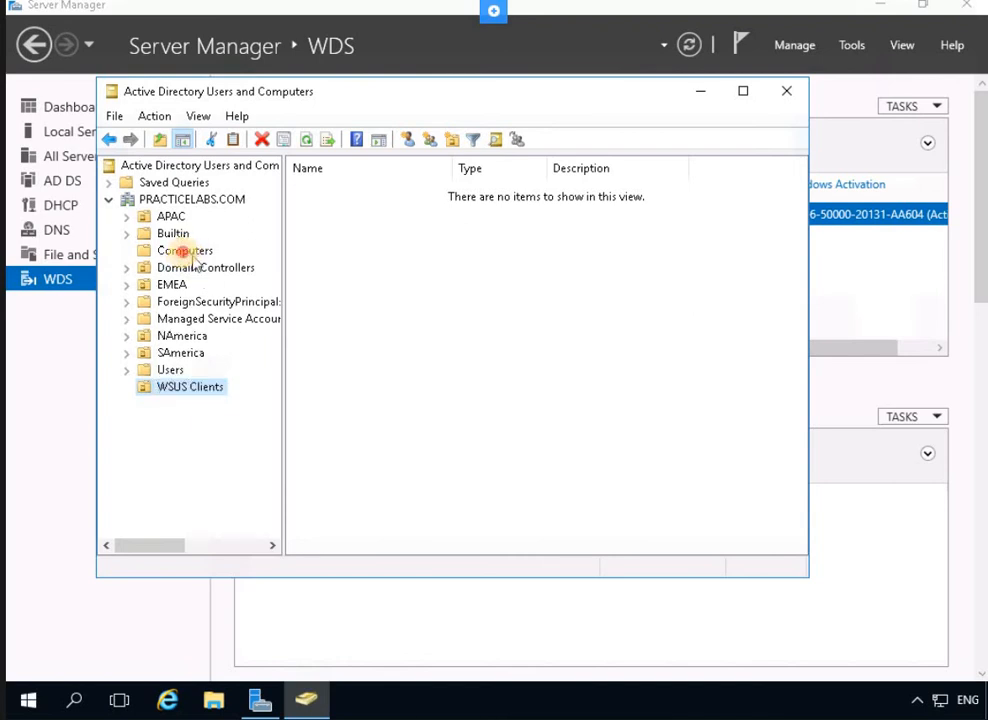
click(186, 252)
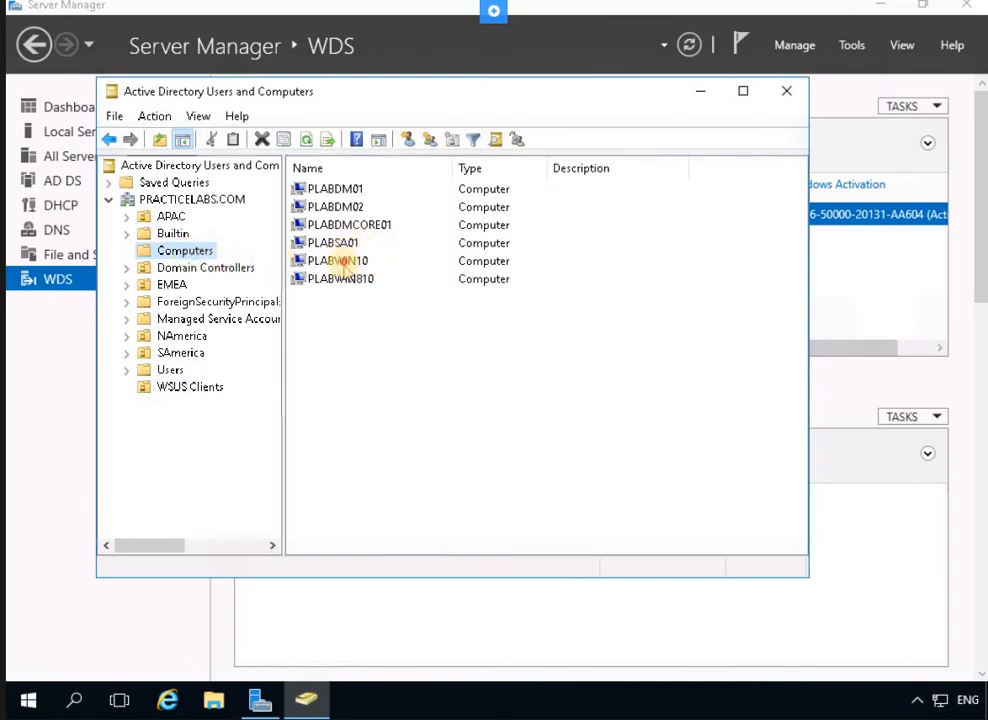
Move the PLABWIN10 and PLABWIN810 computer accounts from Computers into WSUS Clients
click(340, 264)
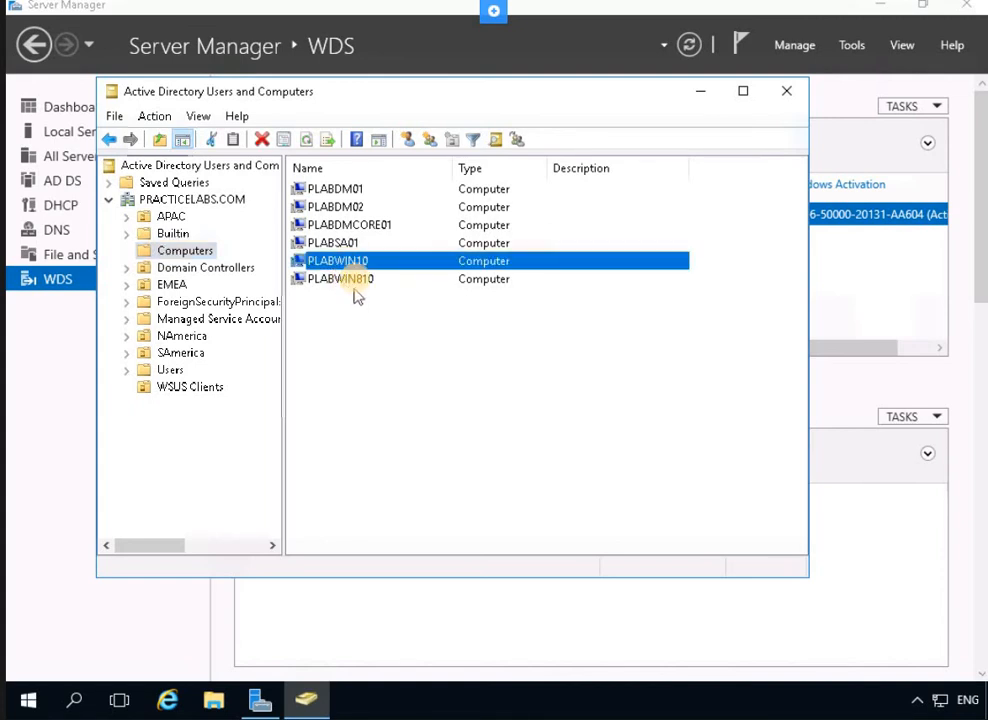
right_click(352, 262)
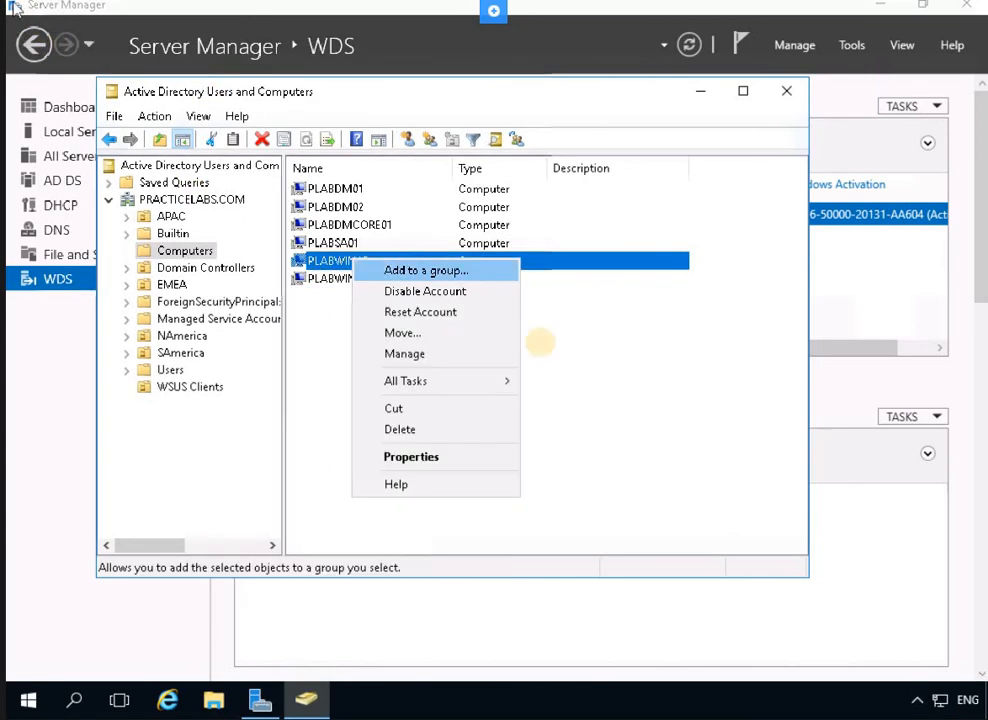
click(544, 350)
click(366, 280)
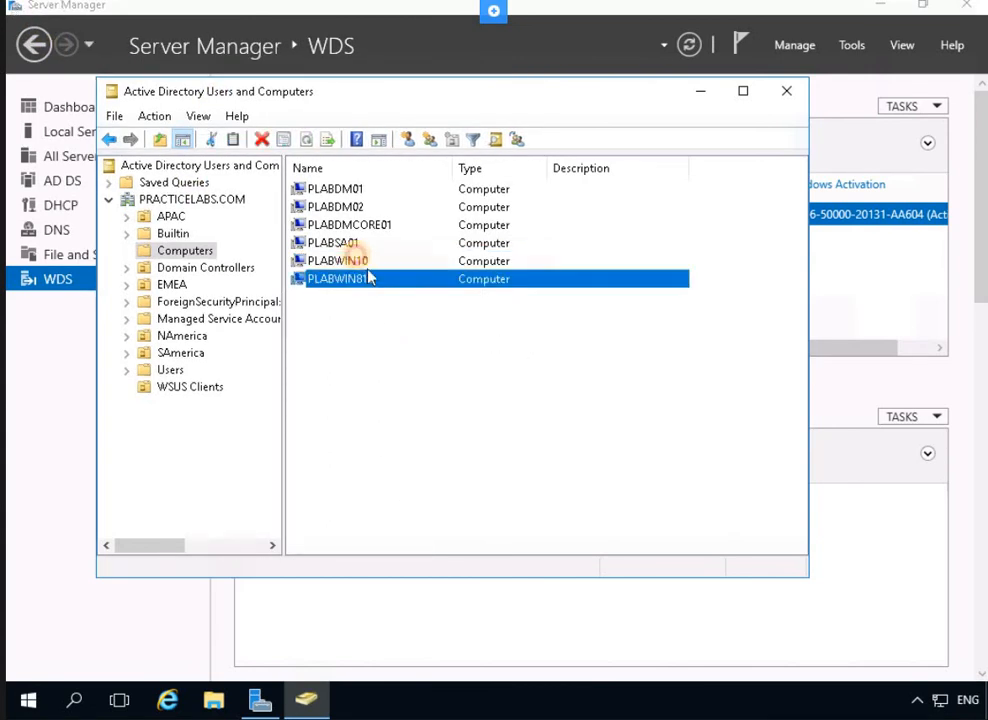
ctrl+click(356, 261)
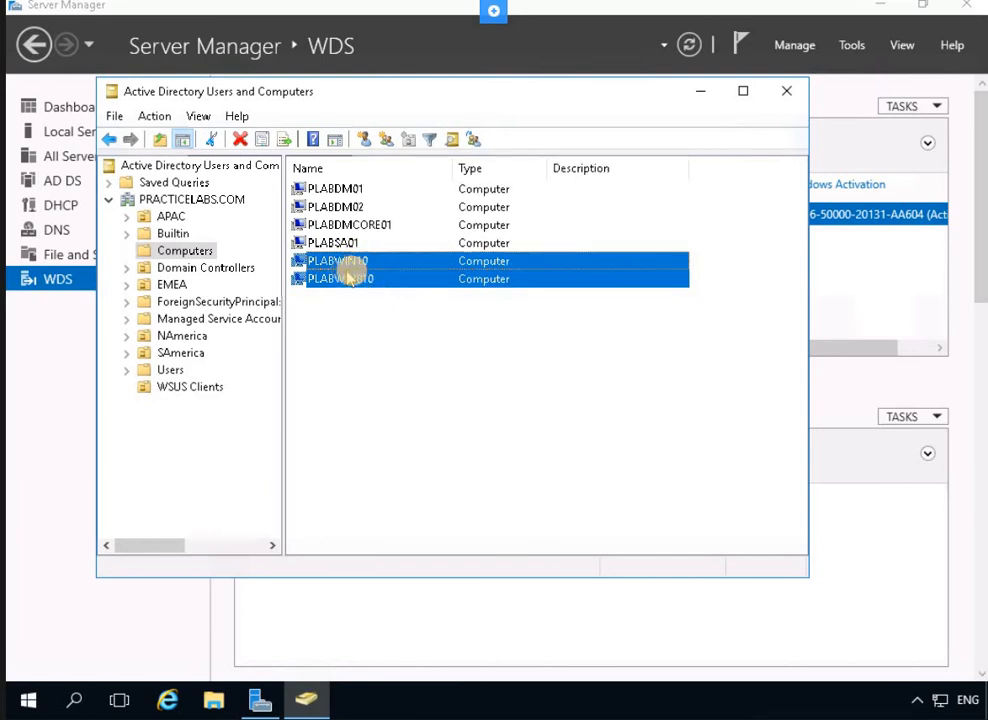
right_click(352, 273)
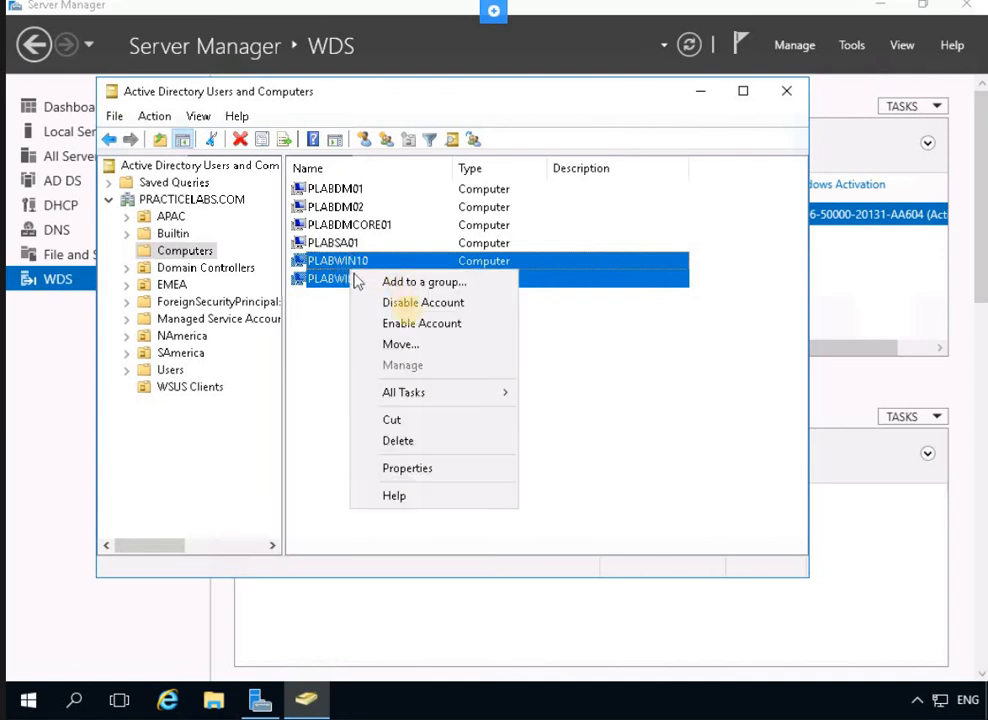
click(399, 345)
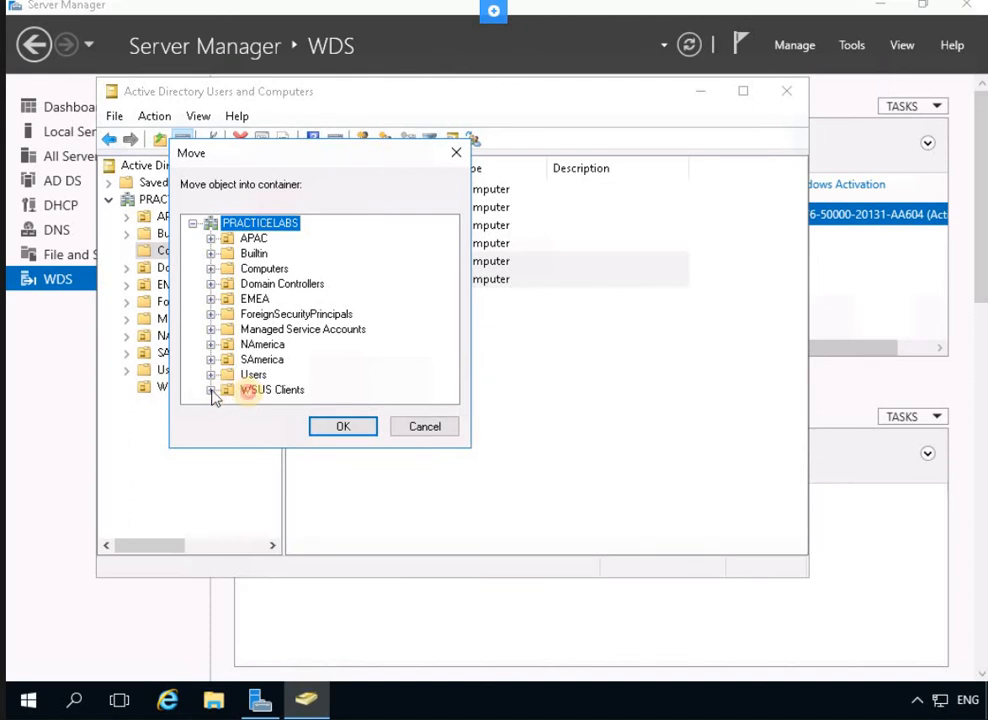
click(248, 391)
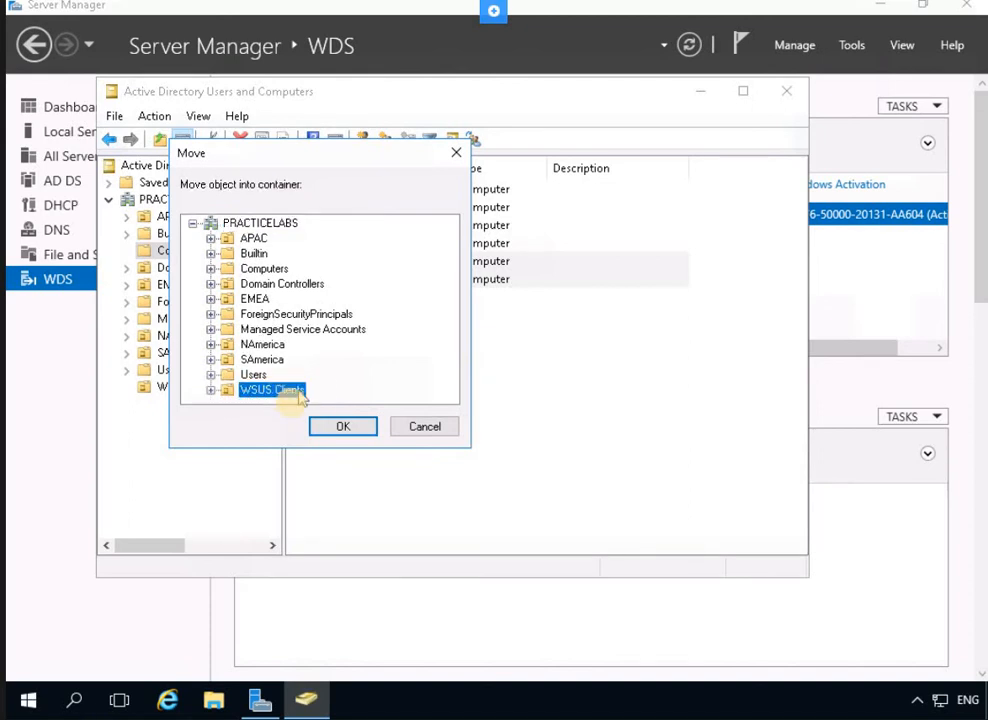
click(343, 427)
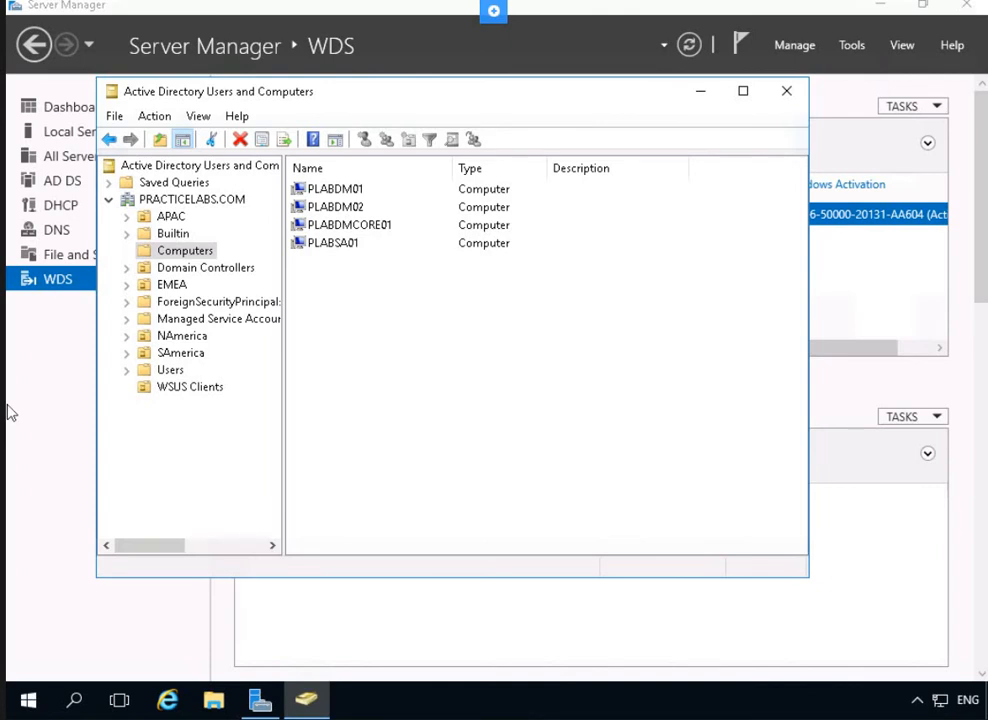
Verify both computers appear in WSUS Clients, then close Active Directory Users and Computers
click(150, 388)
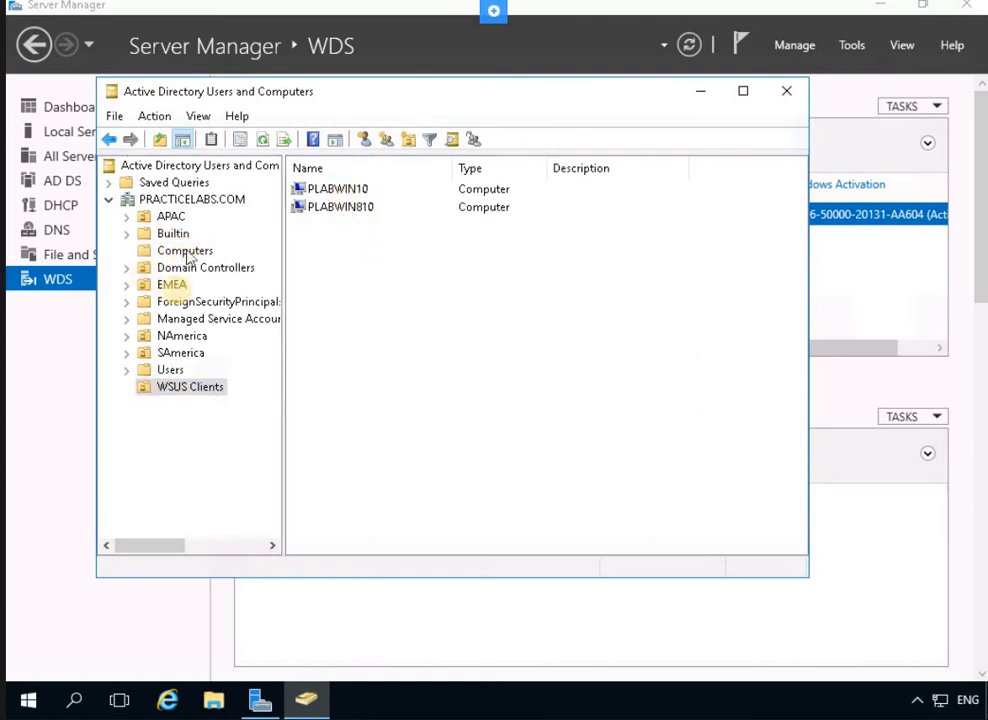
click(357, 206)
click(357, 194)
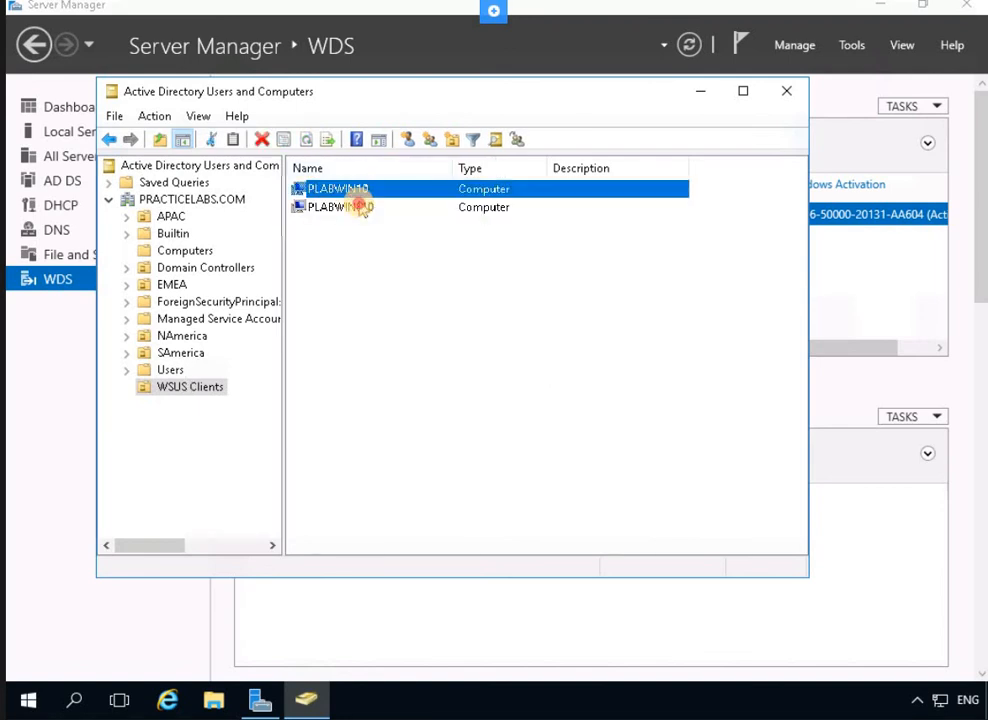
click(362, 208)
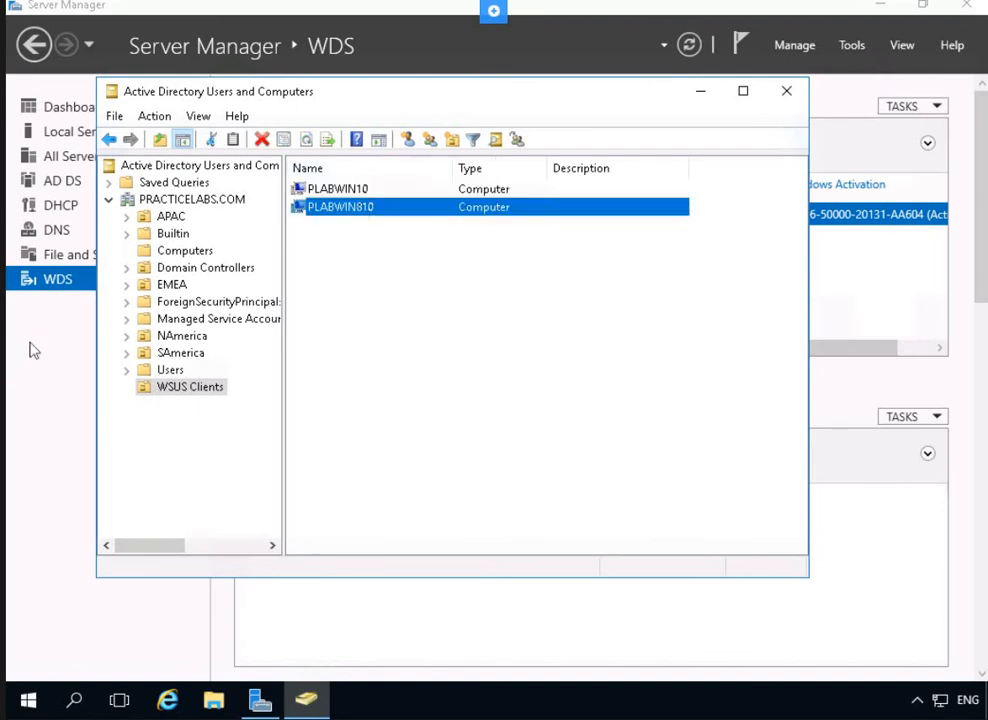
click(375, 397)
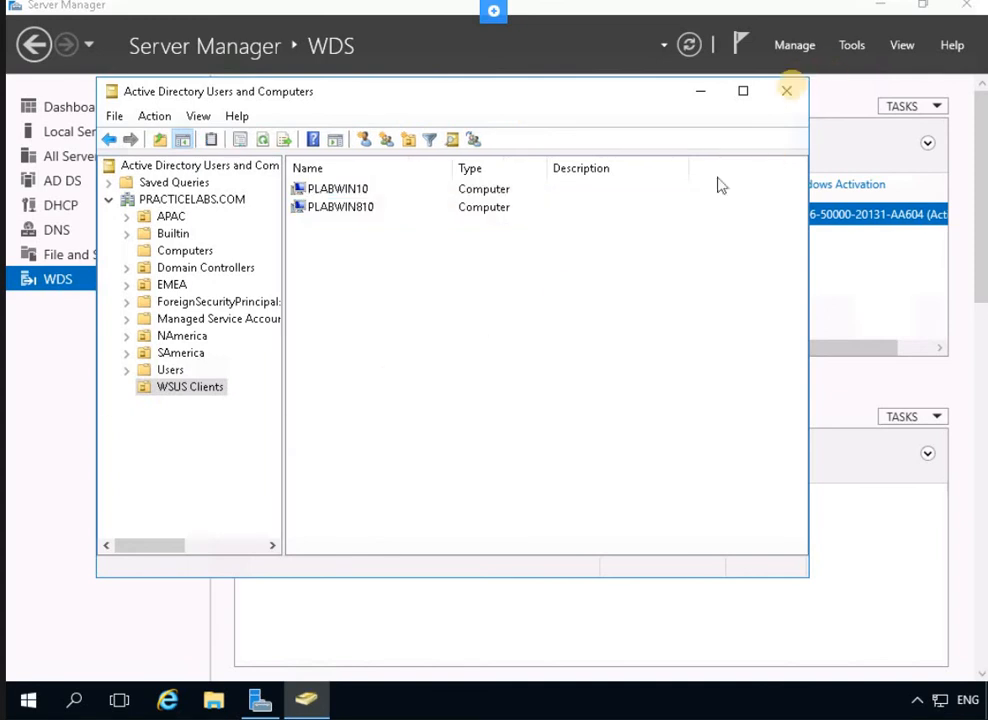
click(787, 91)
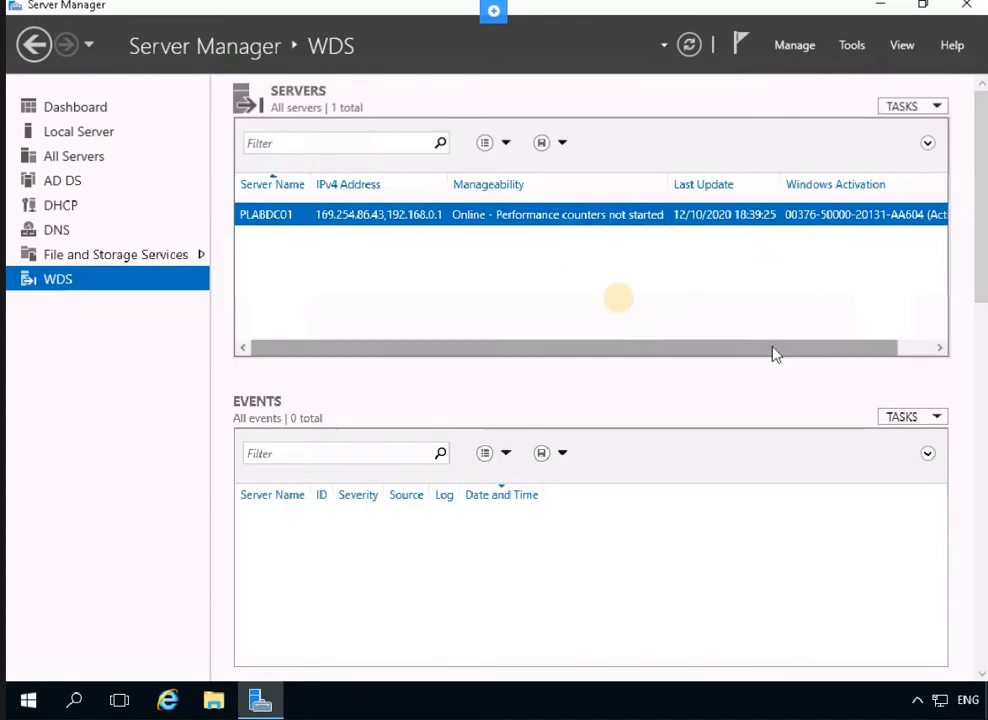
Launch Group Policy Management and select the WSUS Clients unit under PRACTICELABS.COM
click(850, 45)
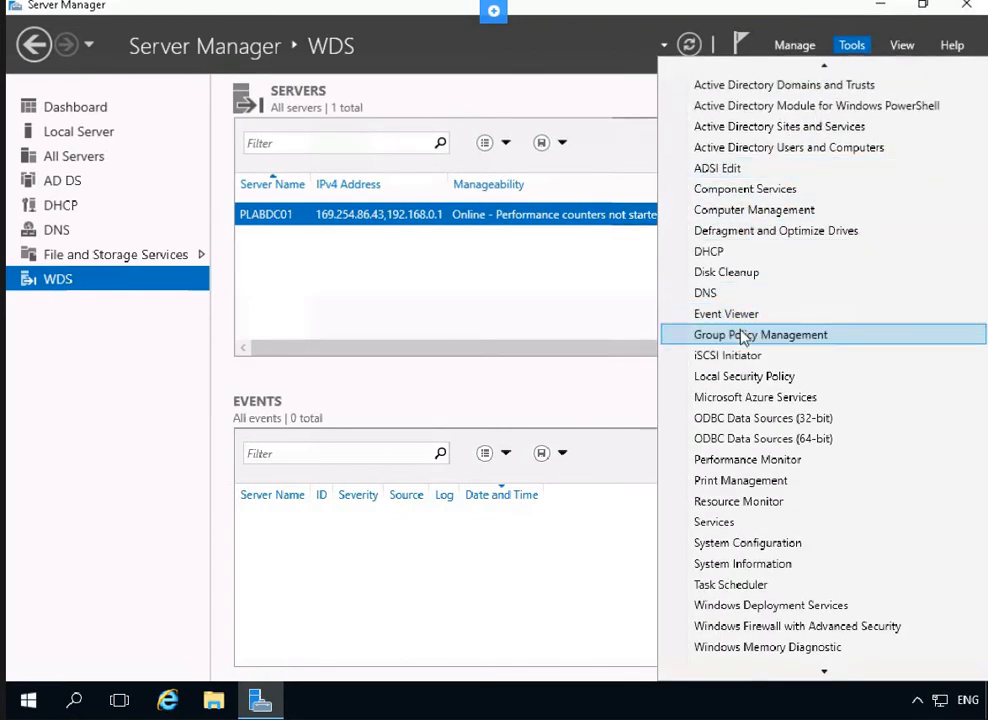
click(40, 442)
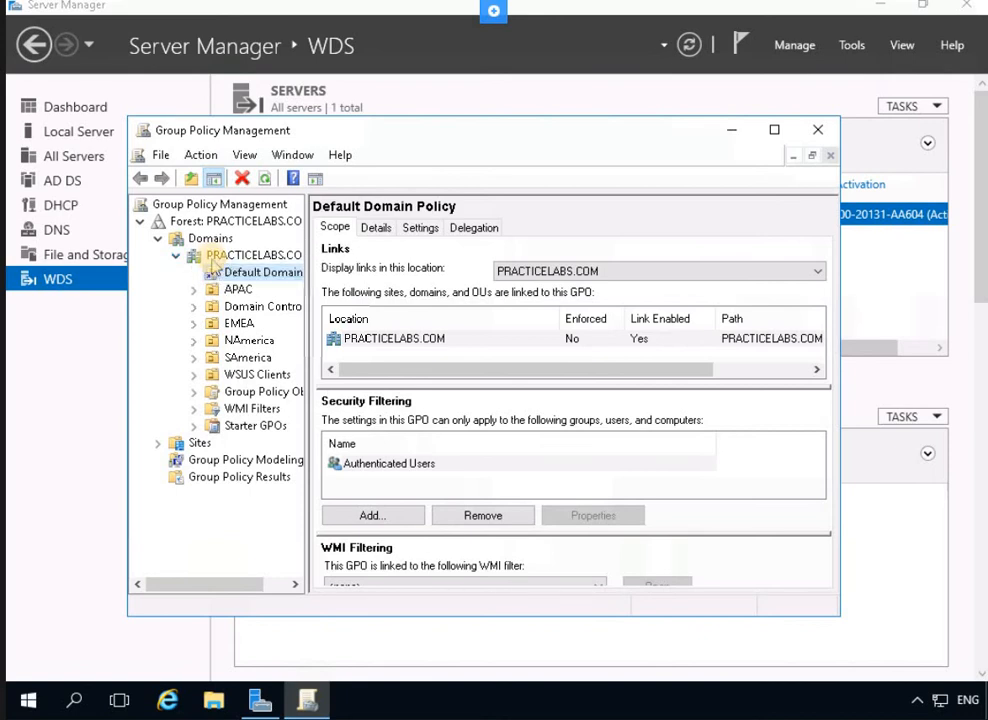
click(244, 377)
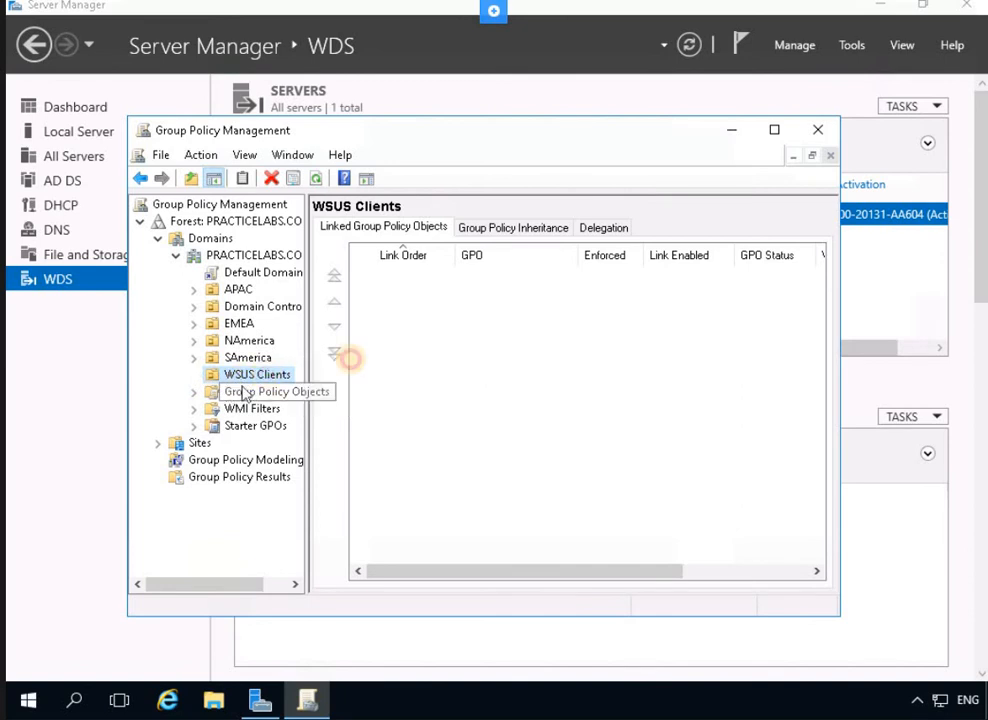
click(413, 303)
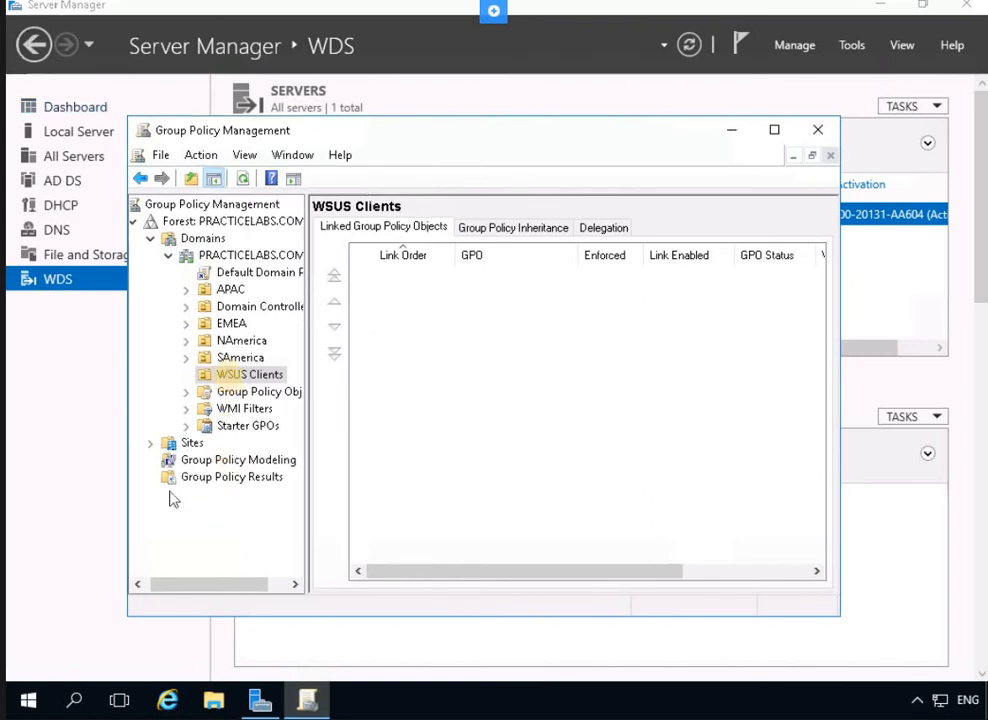
click(229, 376)
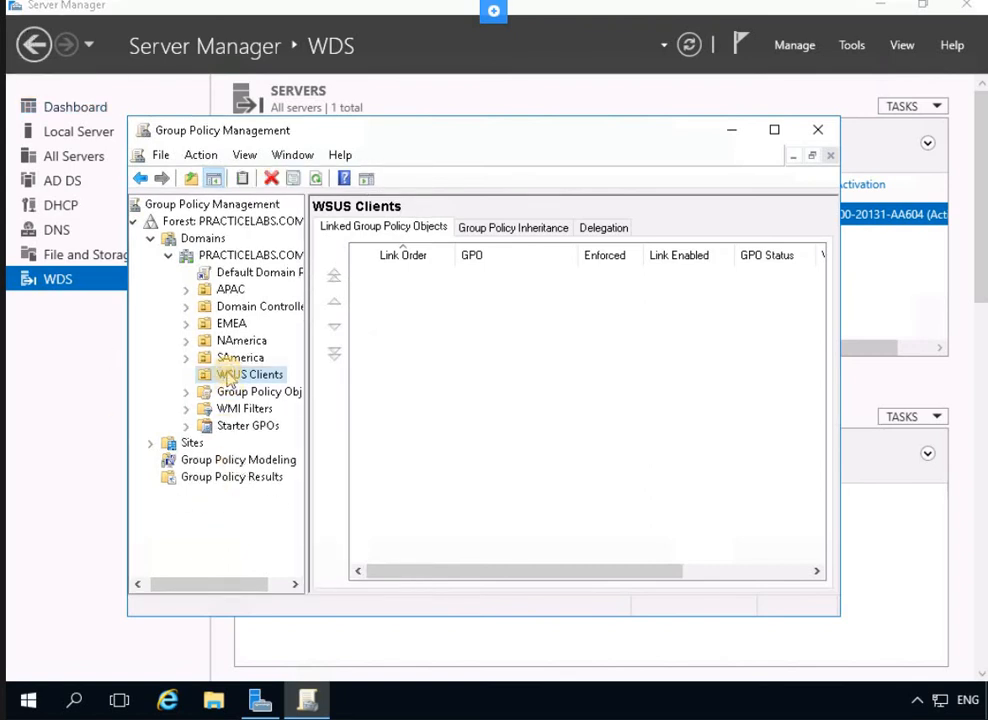
Create a GPO named WSUS Update linked to the WSUS Clients unit
right_click(229, 376)
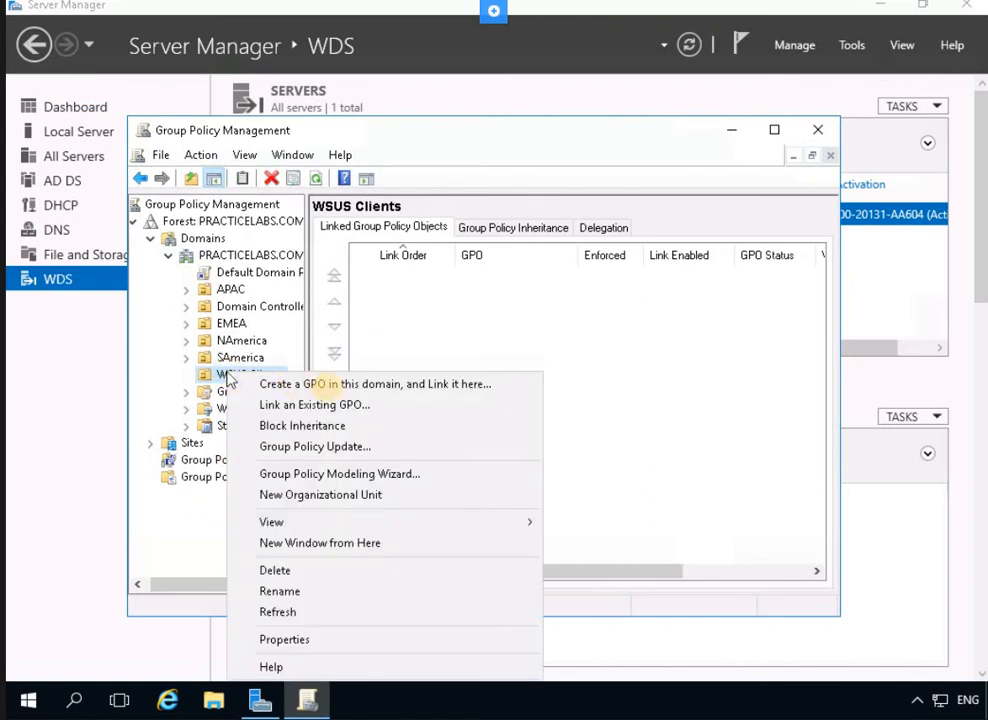
click(316, 386)
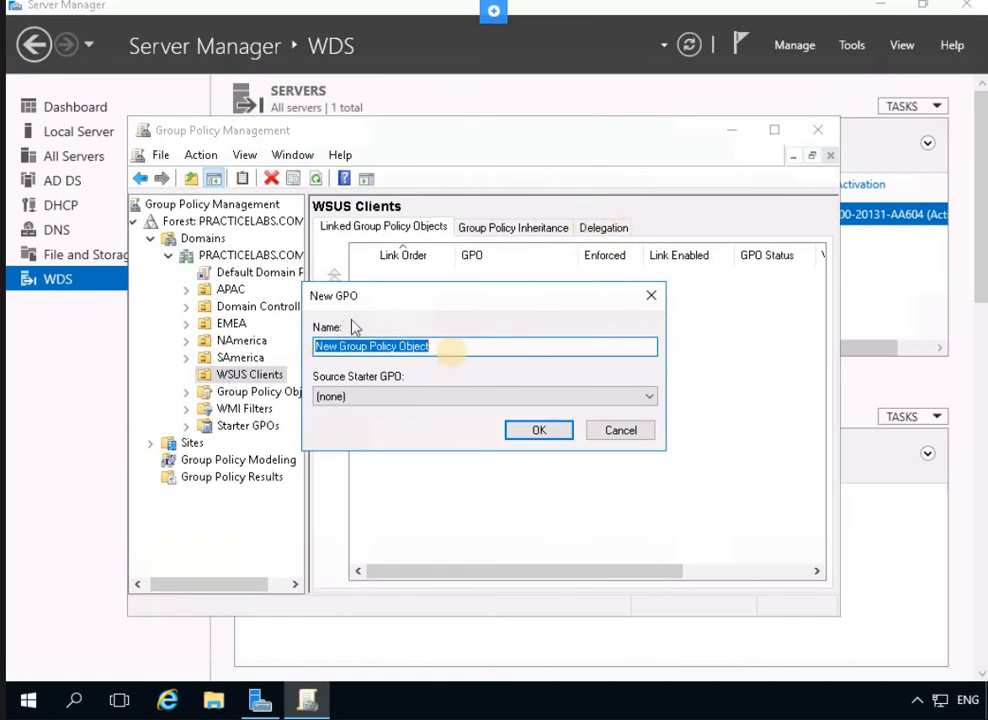
click(452, 345)
key(ctrl+a)
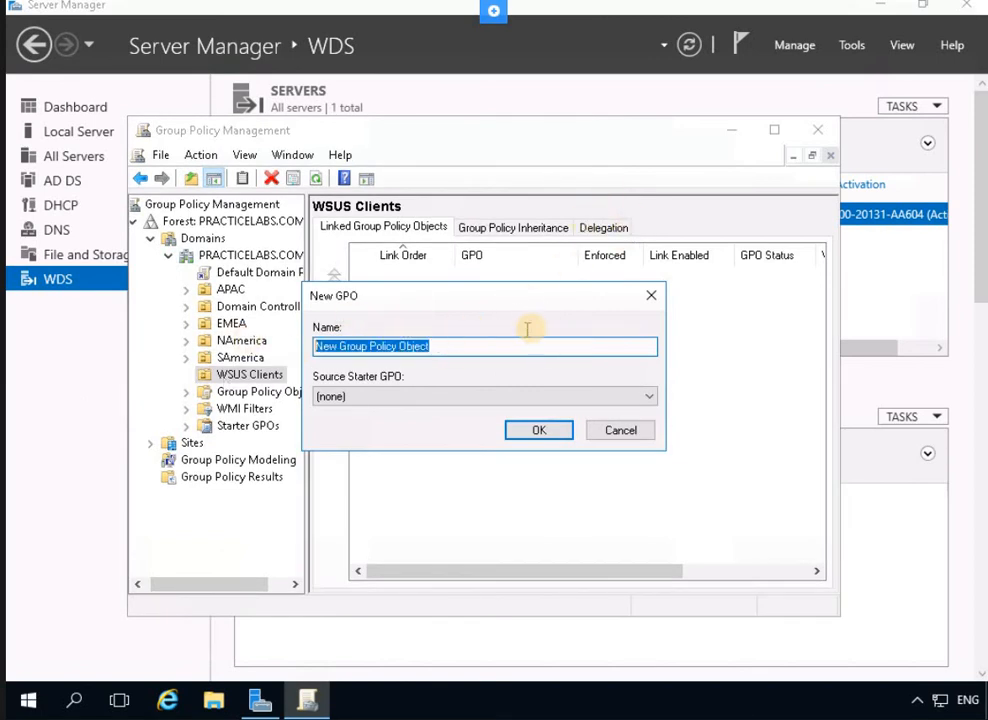
text(WSUS)
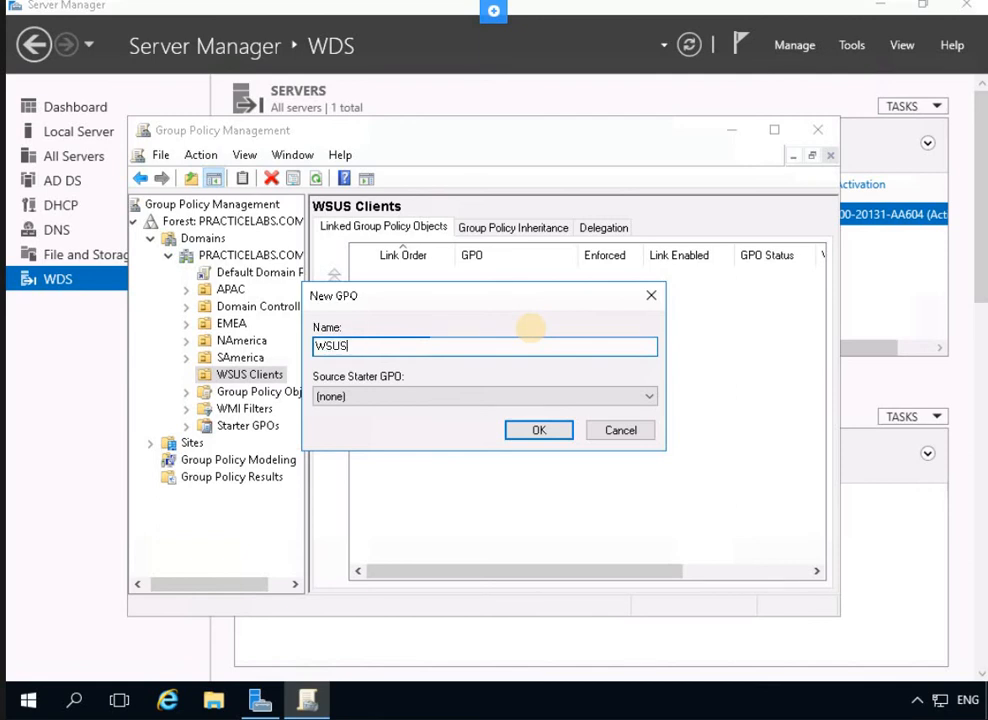
text( Upd)
text(ate)
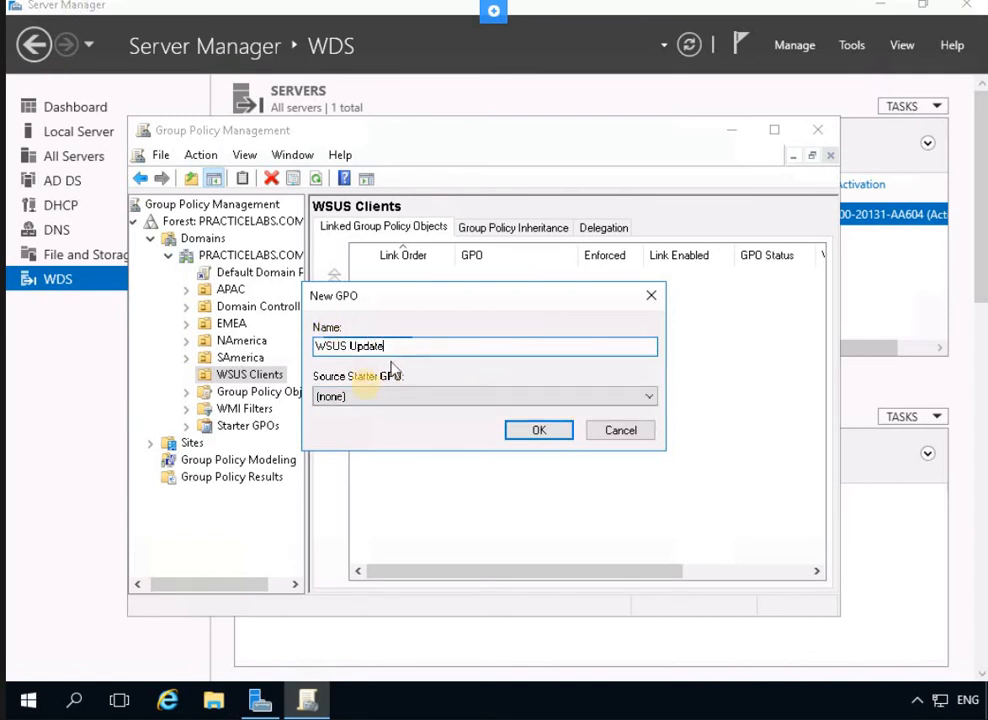
click(537, 430)
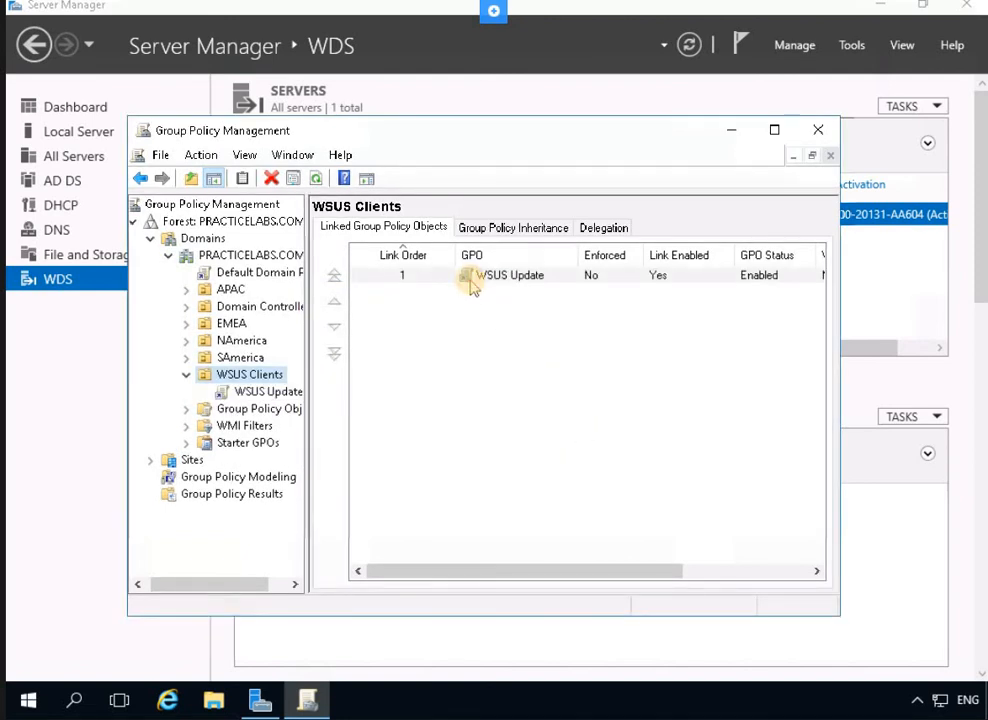
click(471, 282)
Edit the WSUS Update GPO and browse Computer Configuration to Administrative Templates > Windows Components
right_click(471, 284)
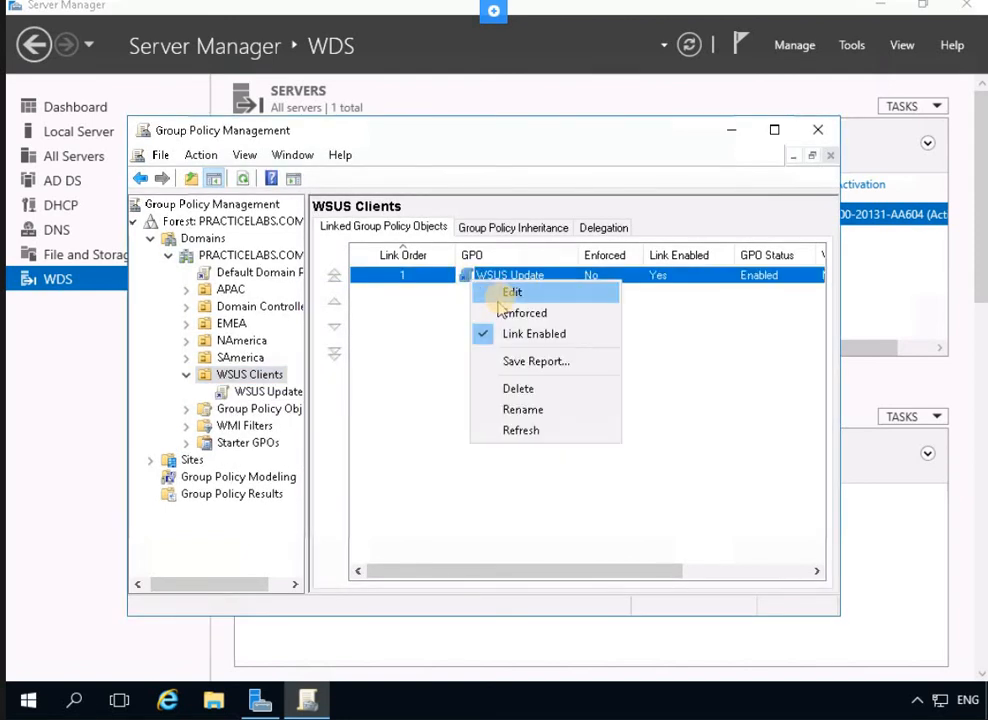
click(504, 296)
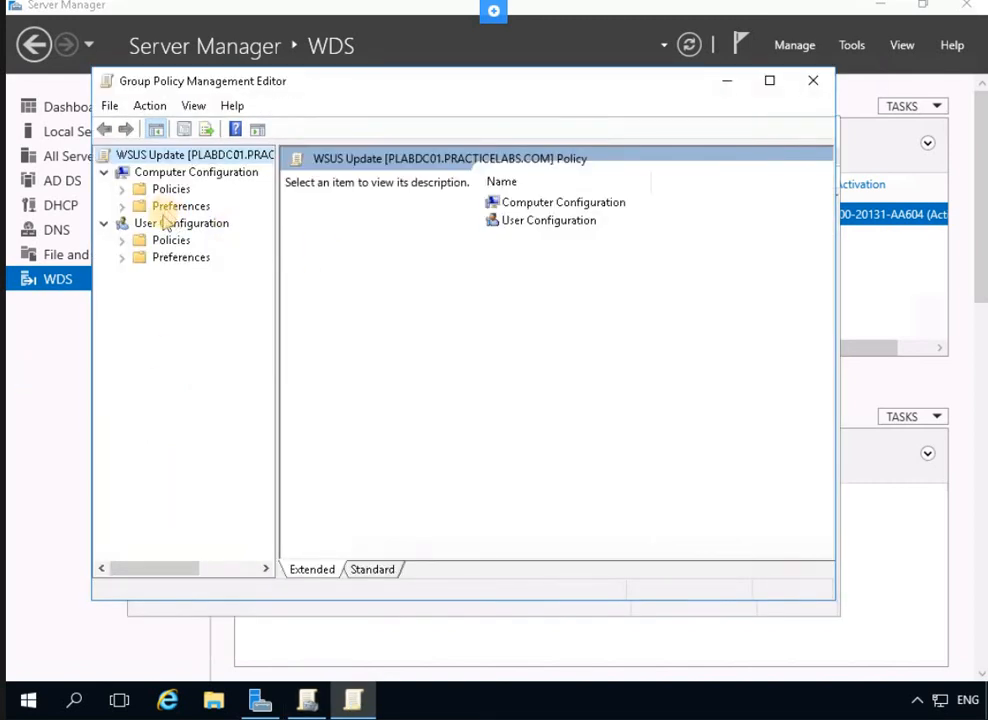
click(160, 174)
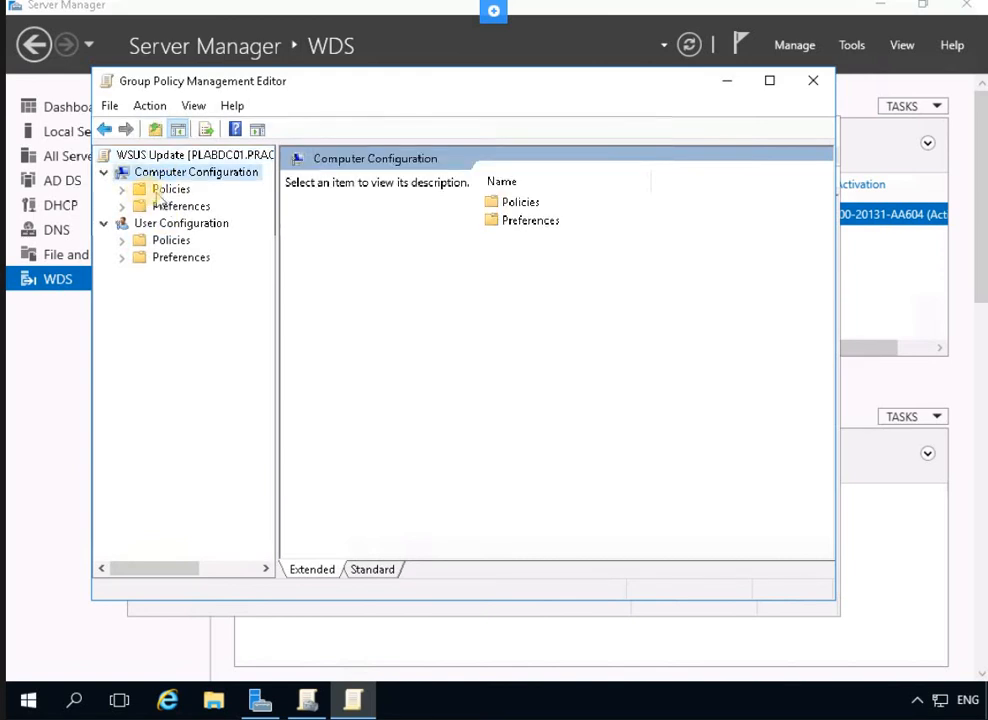
double_click(165, 190)
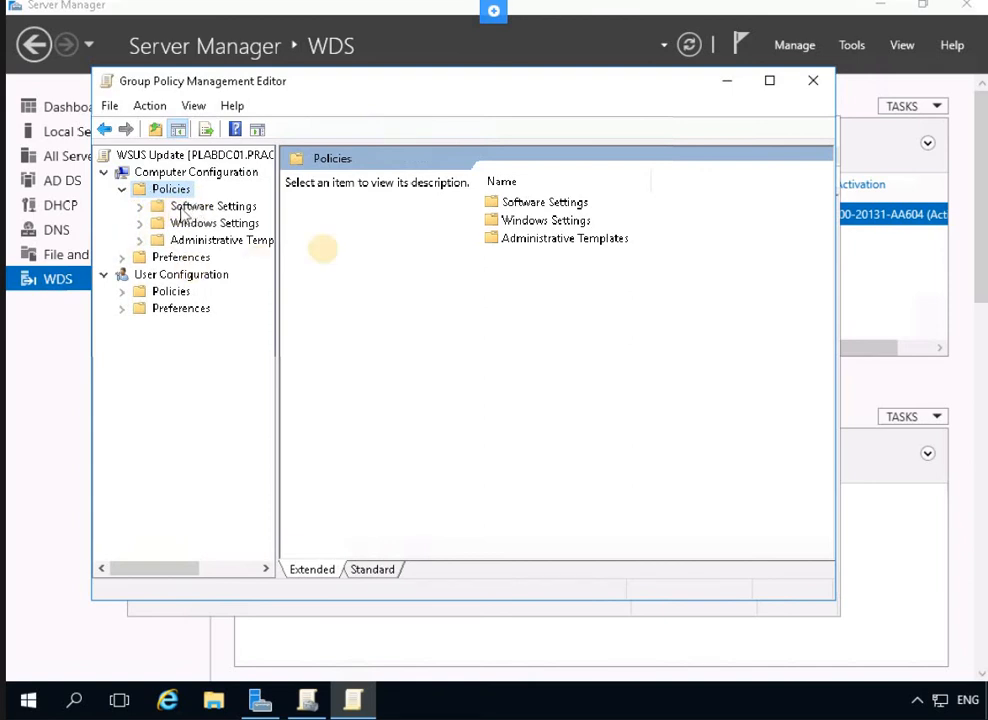
double_click(537, 249)
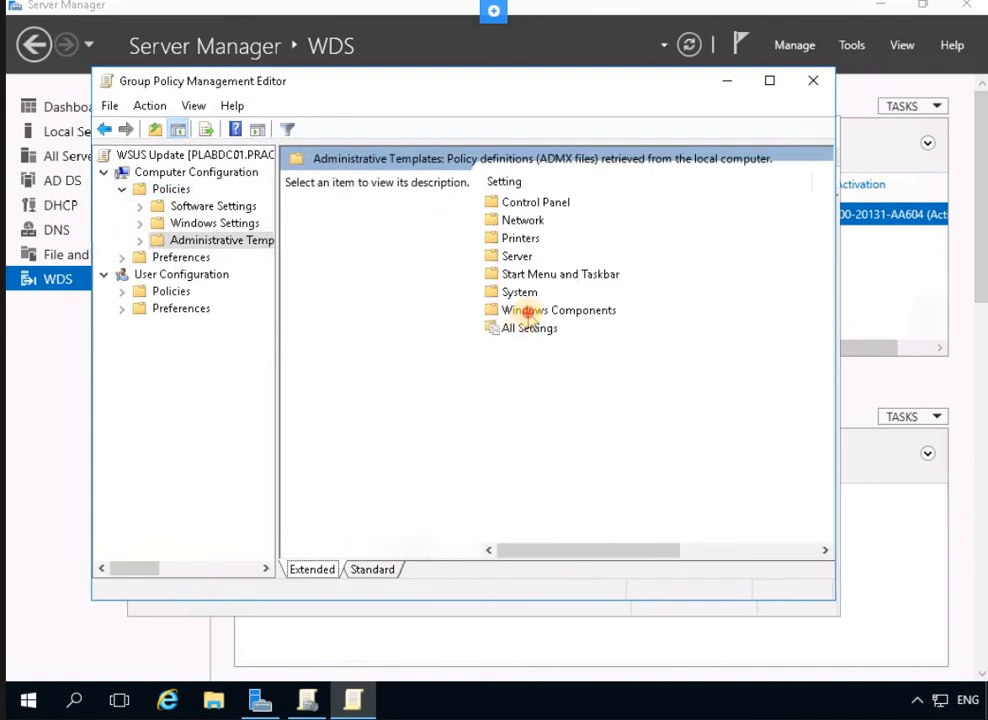
double_click(527, 312)
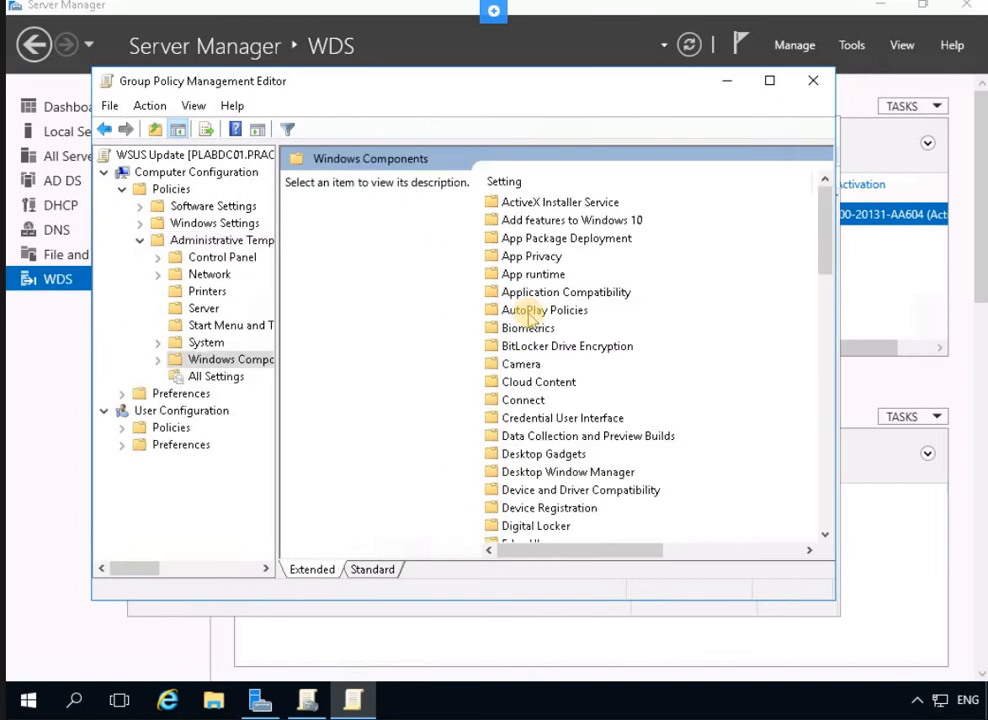
Open the Windows Update policy folder and select the Configure Automatic Updates setting
click(525, 400)
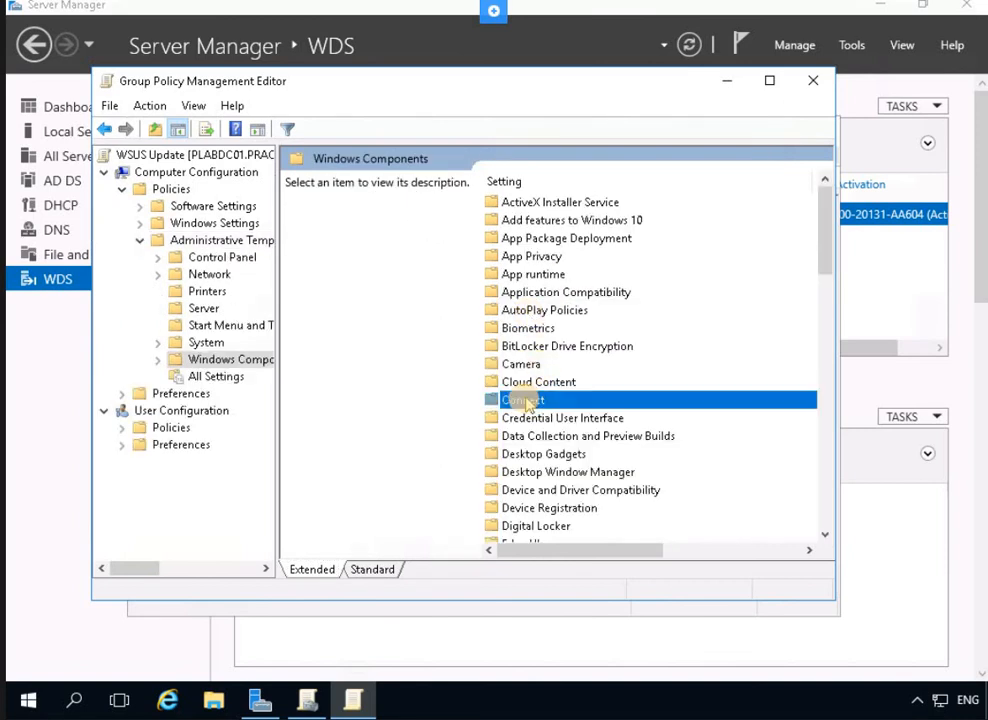
key(w)
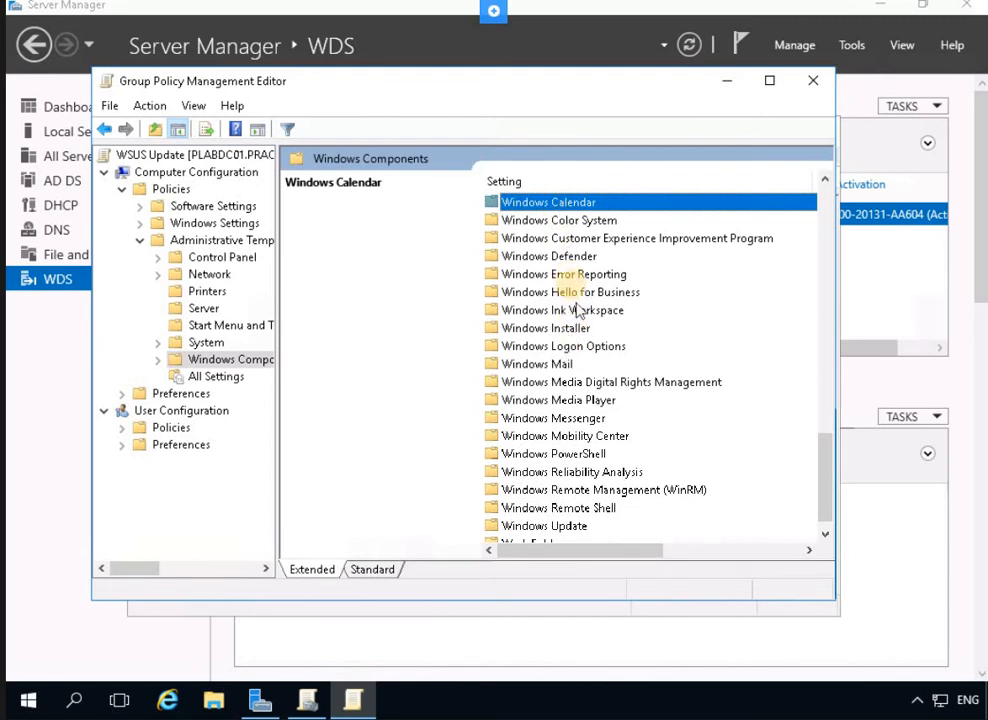
click(565, 526)
scroll(615, 445, down, 1)
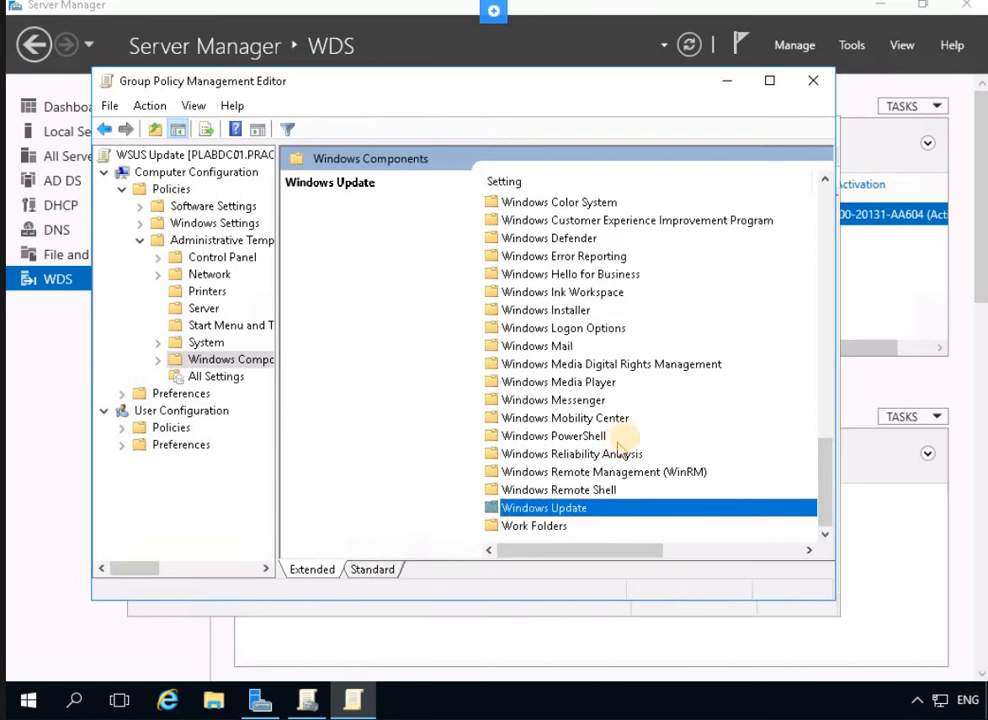
double_click(557, 508)
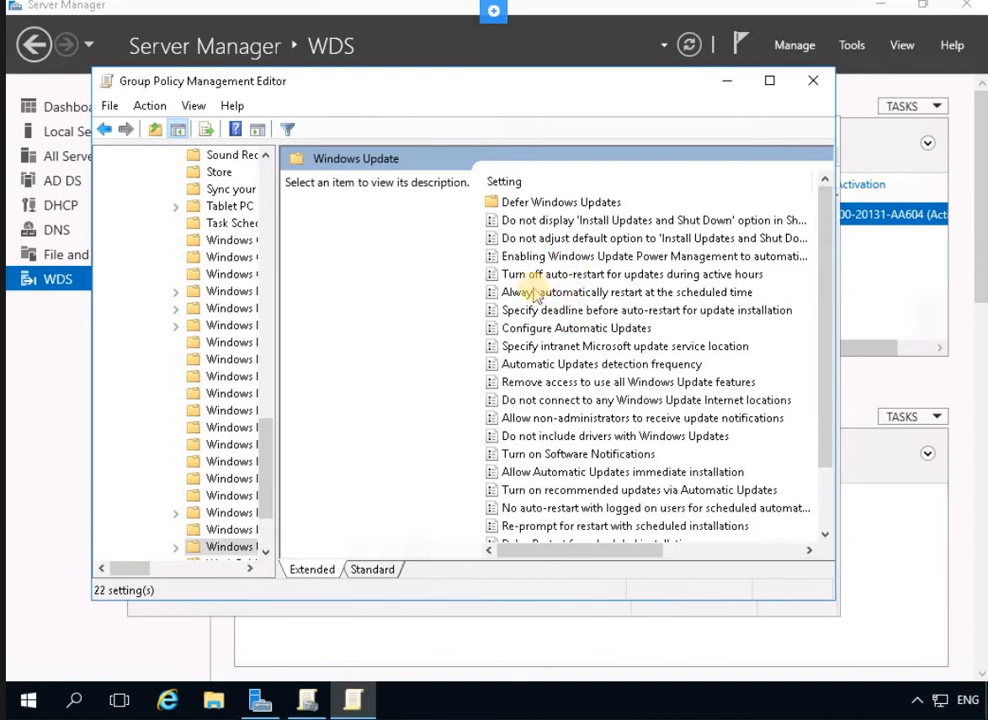
click(537, 293)
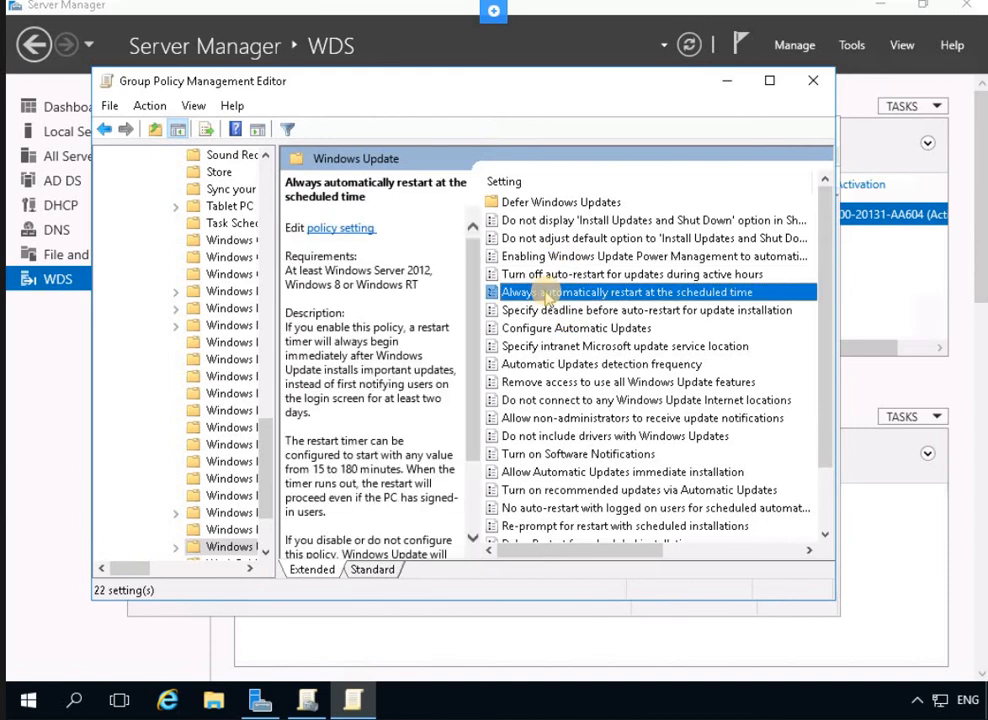
key(Down)
key(Down)
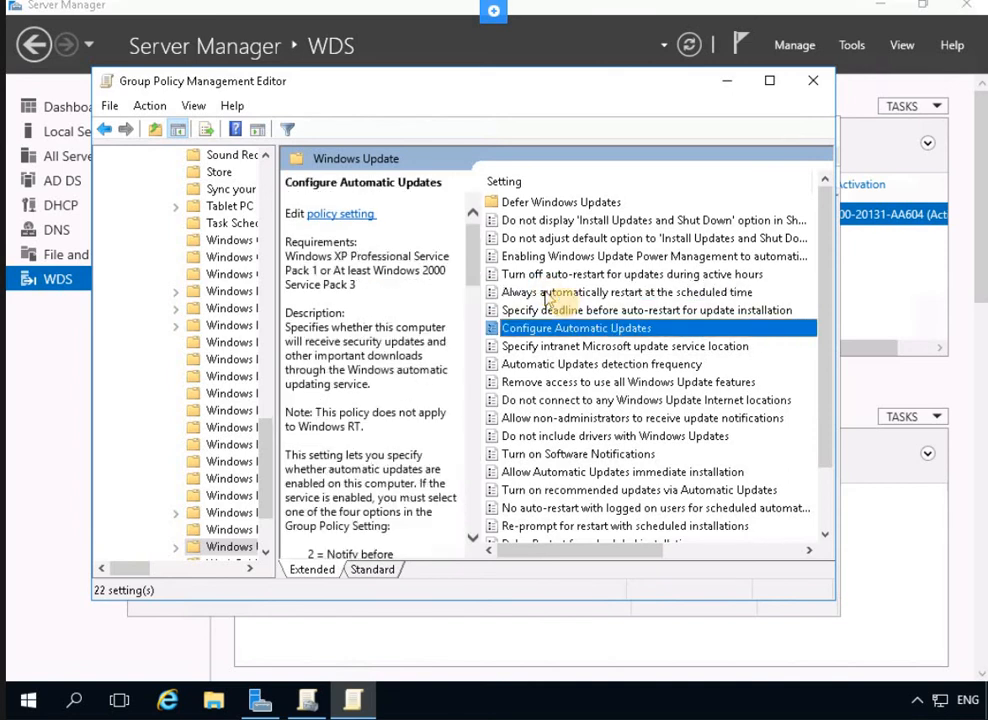
Enable Configure Automatic Updates with option 4 – auto download and schedule install, daily at 03:00
right_click(585, 332)
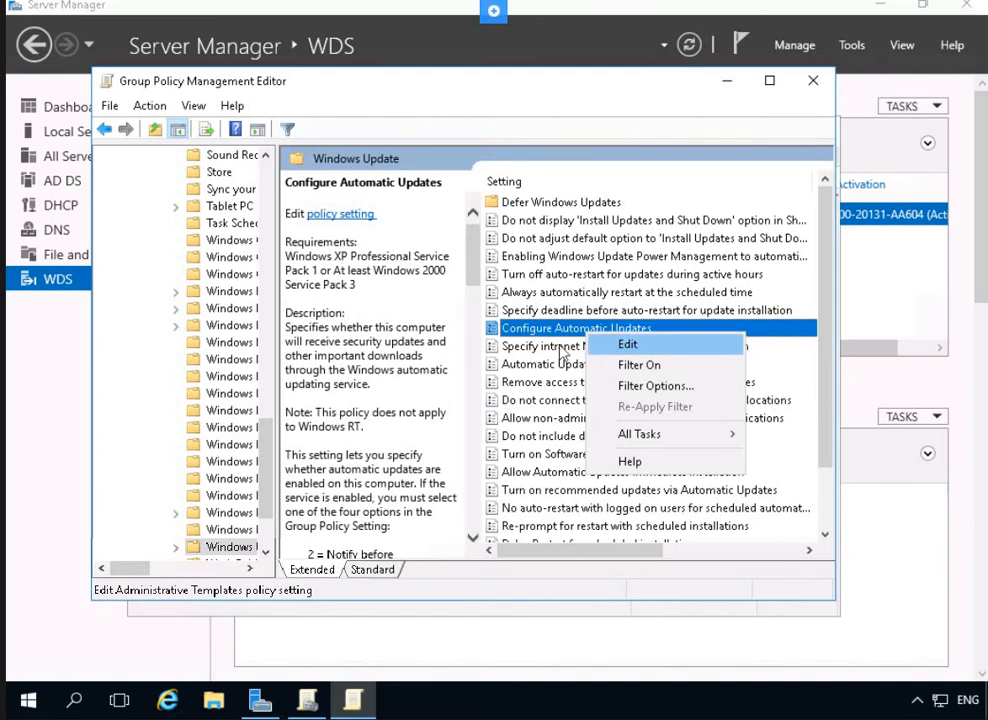
key(Return)
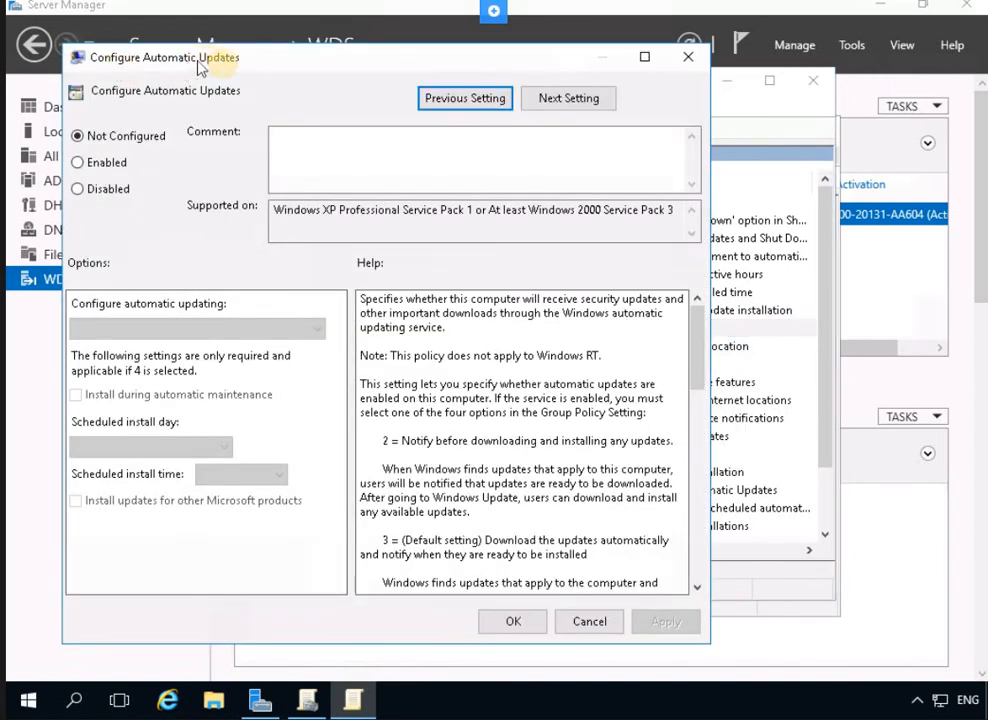
click(97, 163)
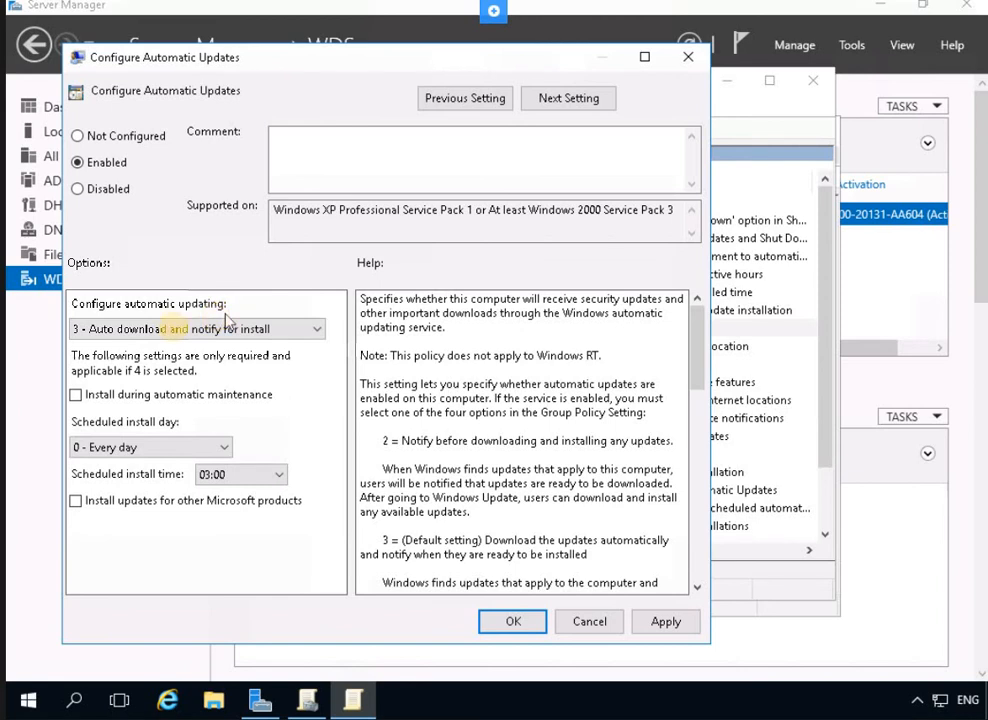
click(150, 330)
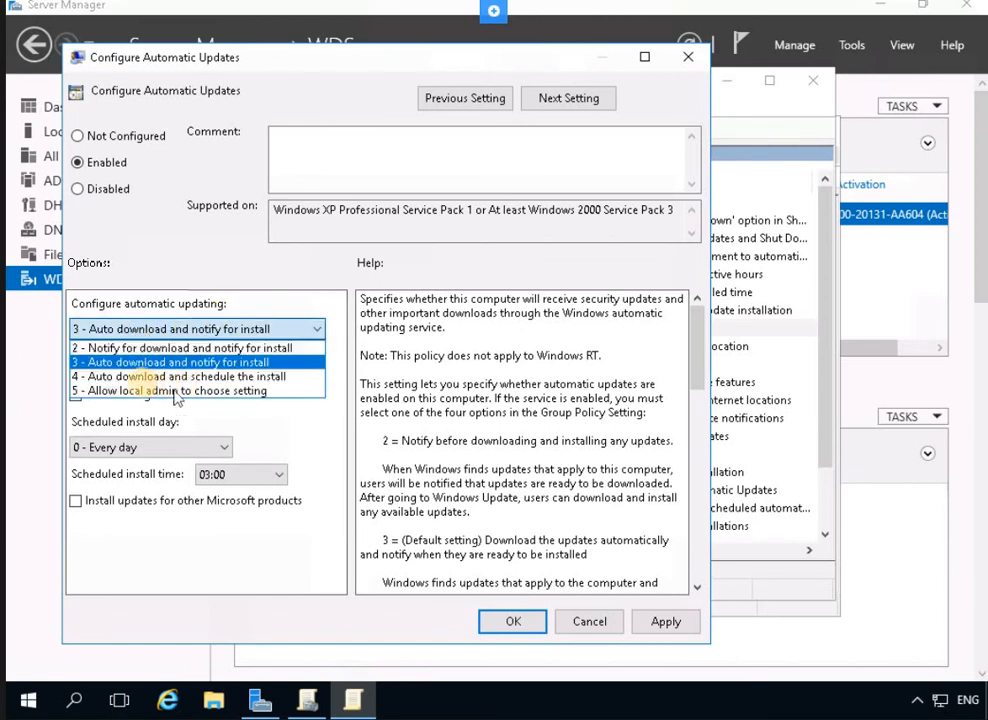
click(142, 377)
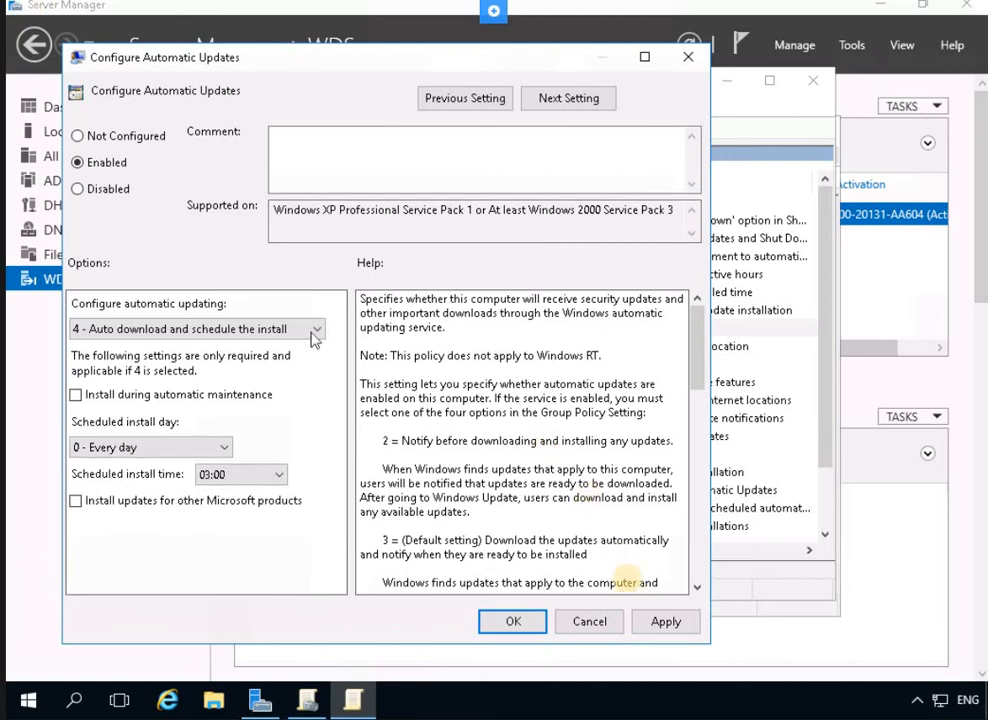
click(662, 621)
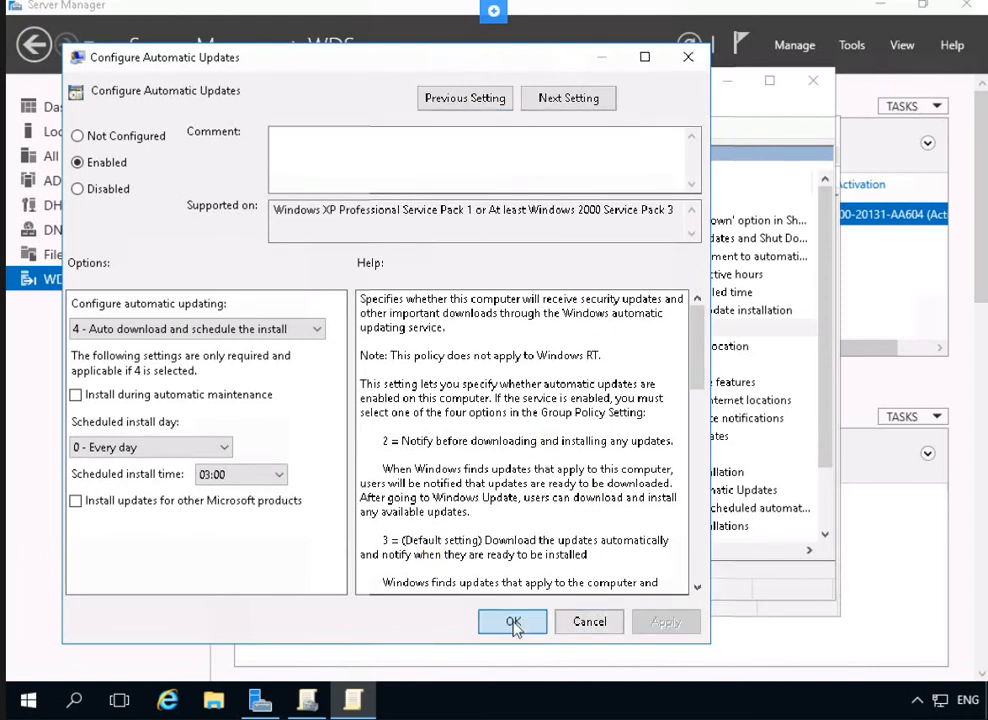
Enable the Specify intranet Microsoft update service location policy
key(Return)
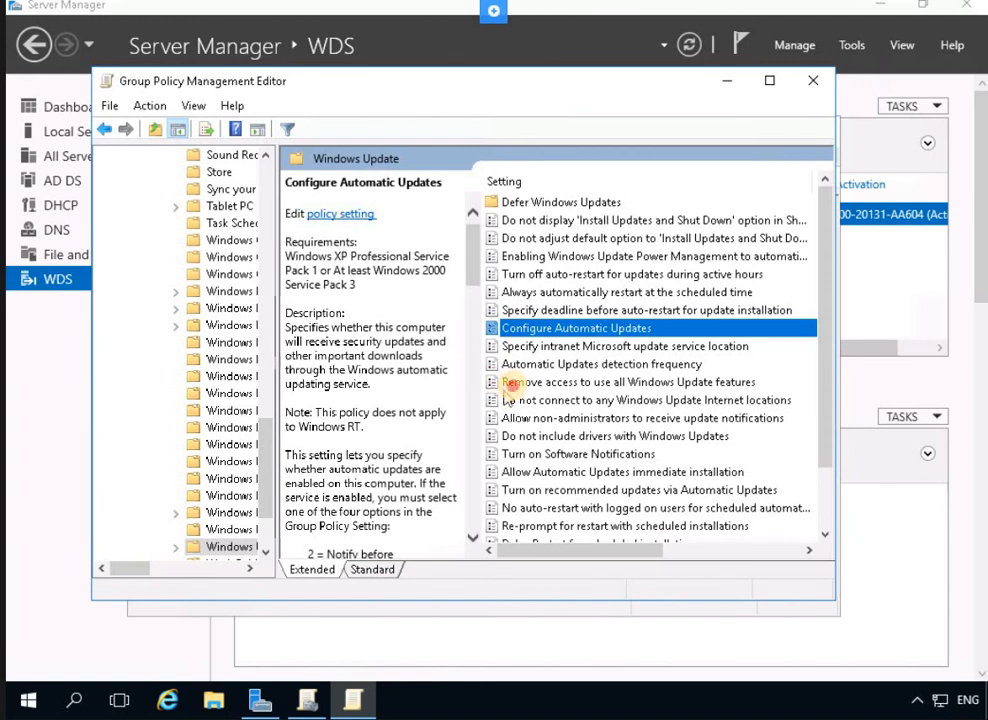
click(512, 383)
click(512, 310)
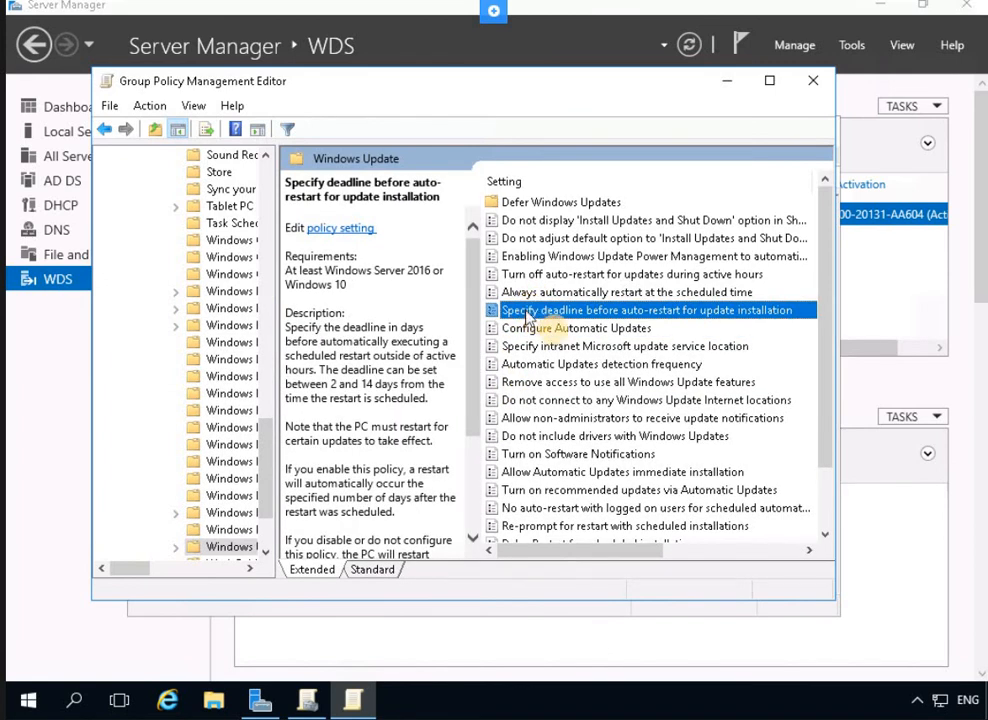
click(542, 346)
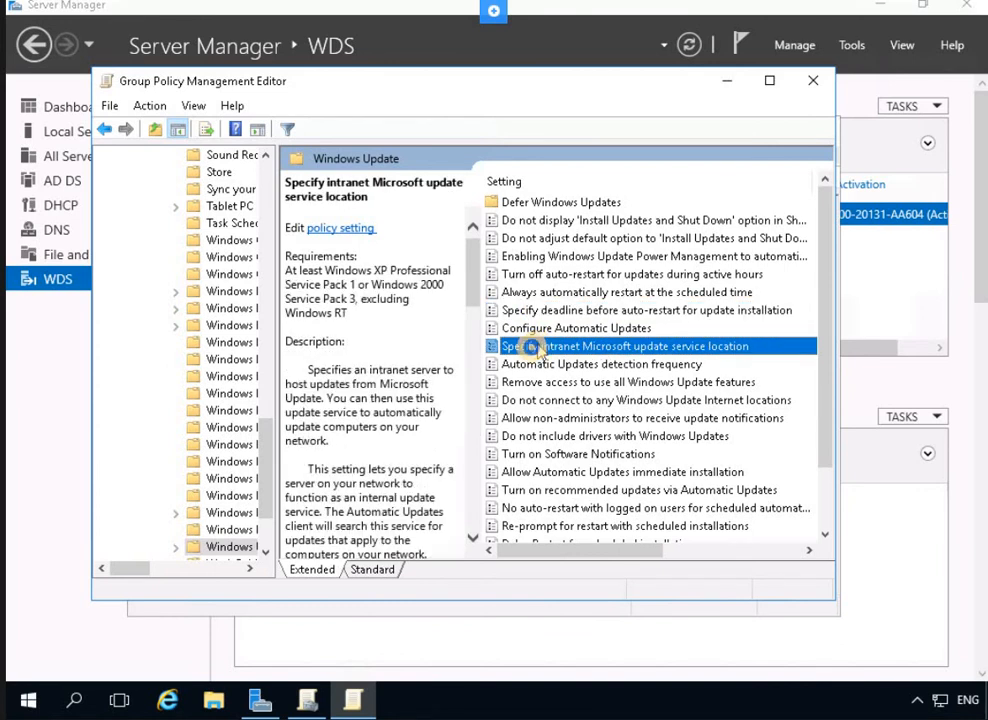
right_click(533, 350)
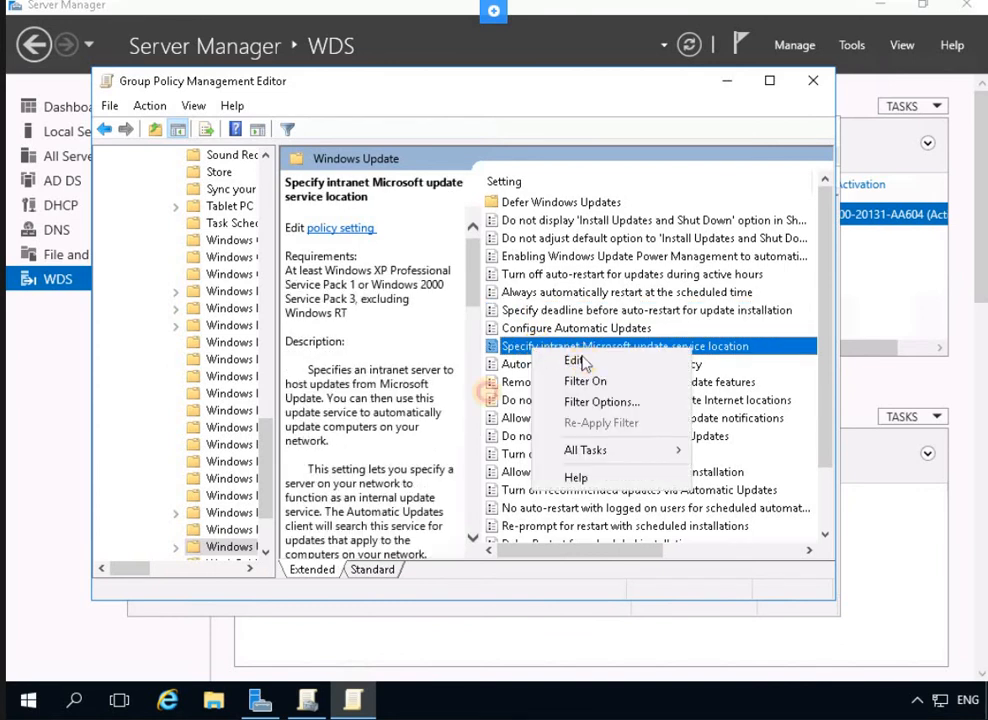
key(Return)
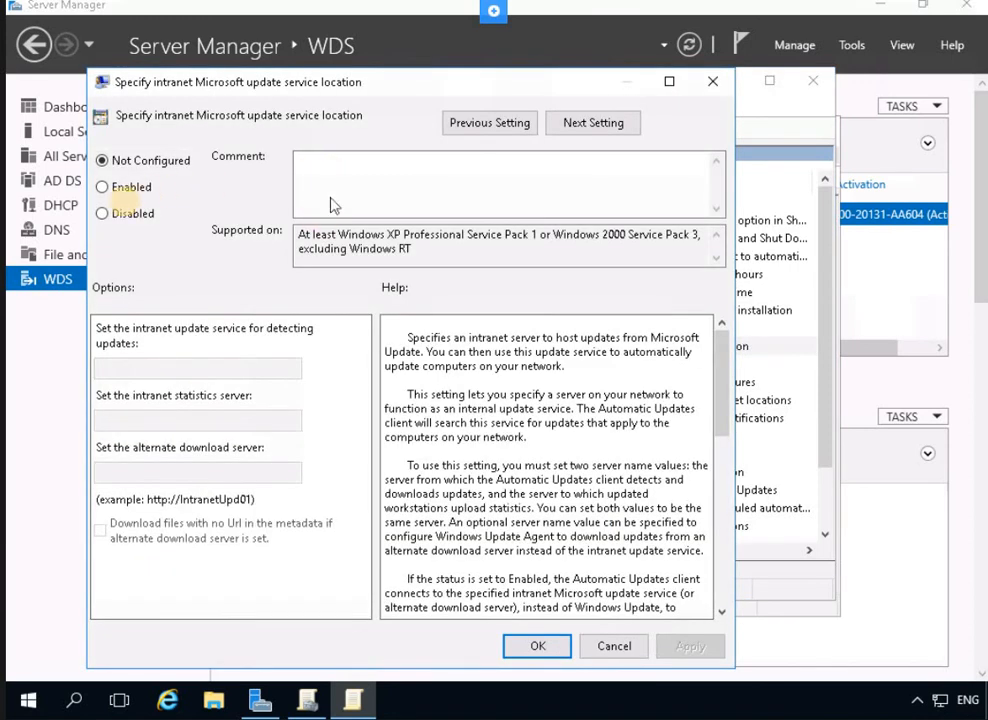
click(130, 190)
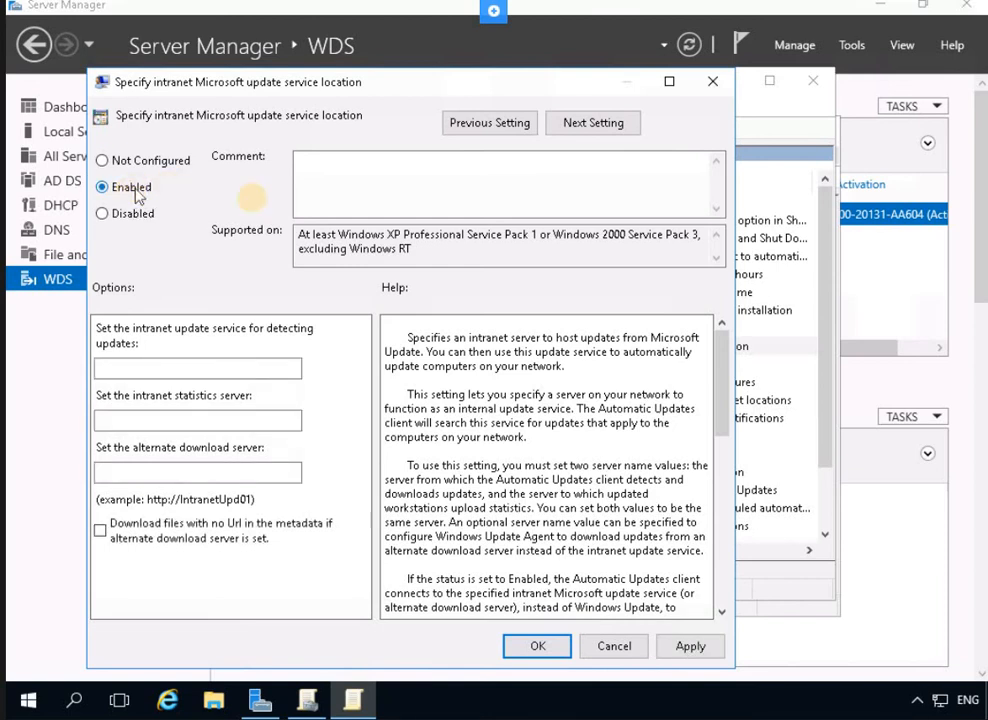
click(133, 369)
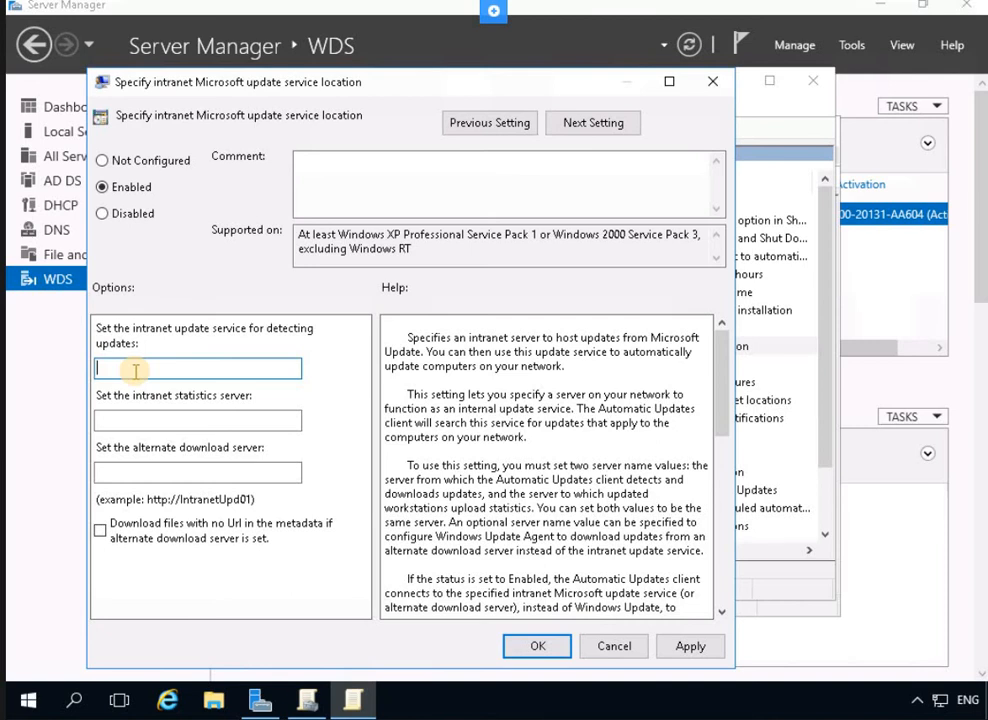
text(http)
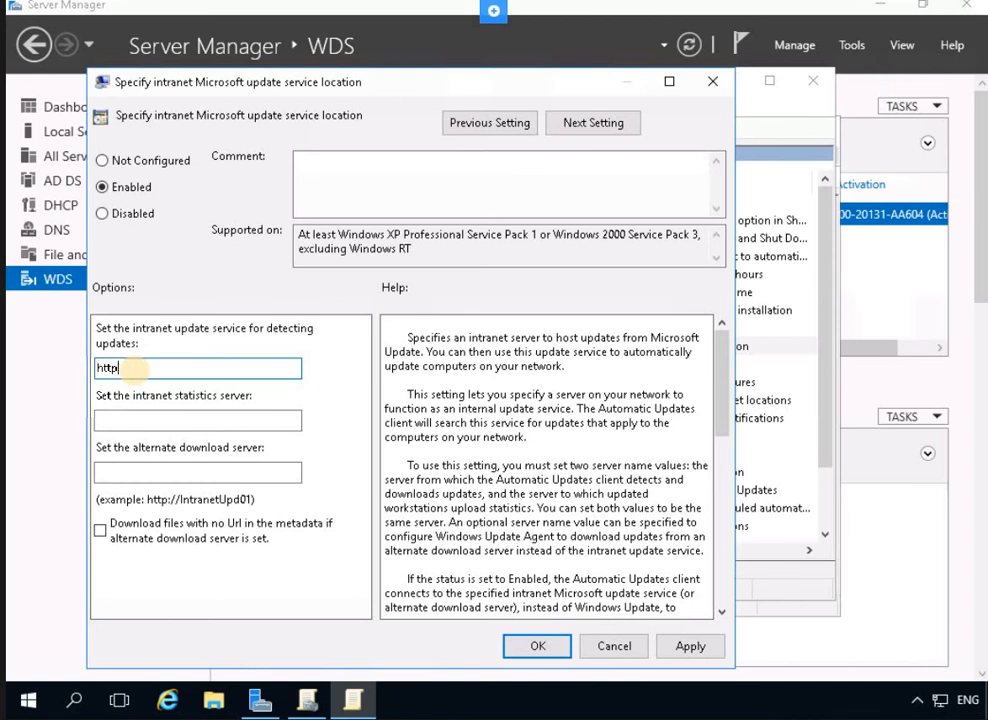
text(s:plab)
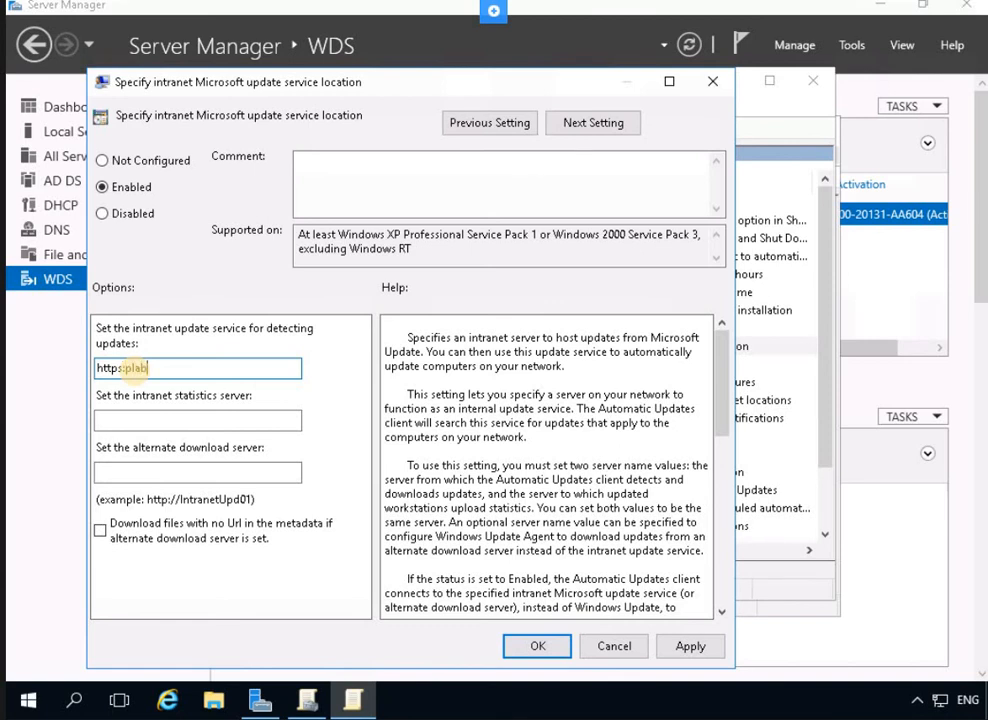
key(BackSpace)
key(BackSpace)
text(//plabdm01.p)
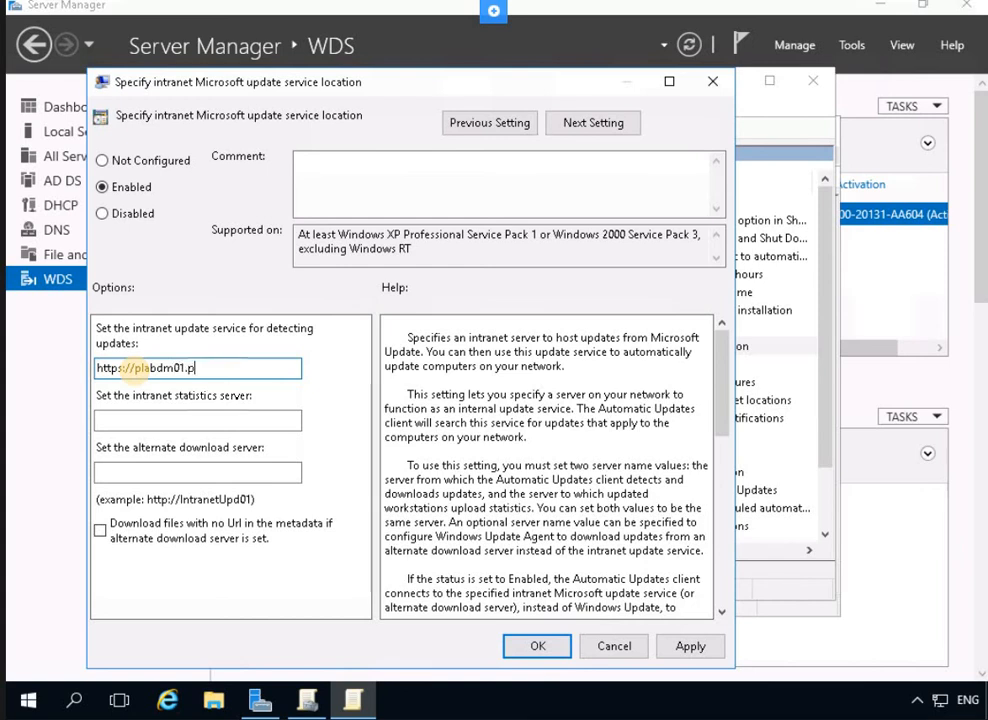
text(racticlabs.com:8531)
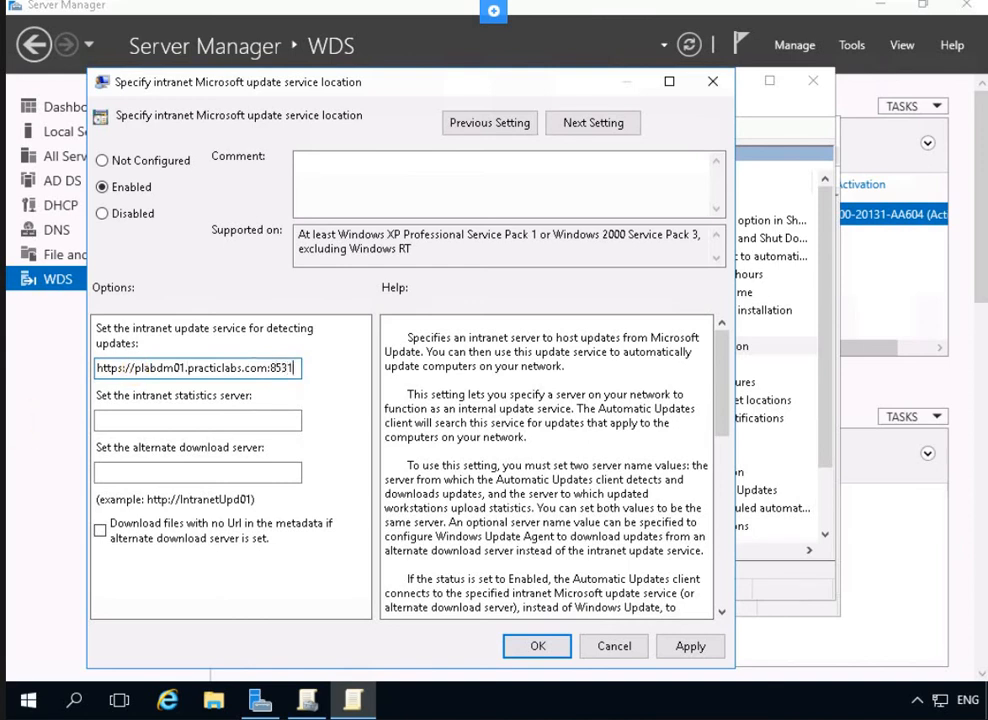
click(126, 422)
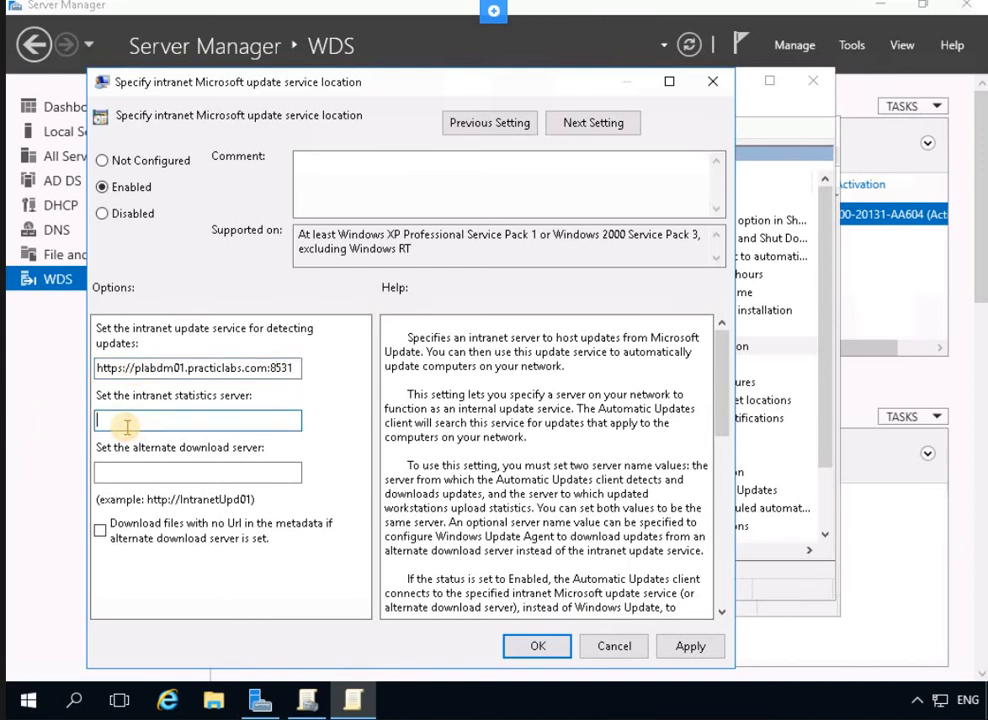
text(https)
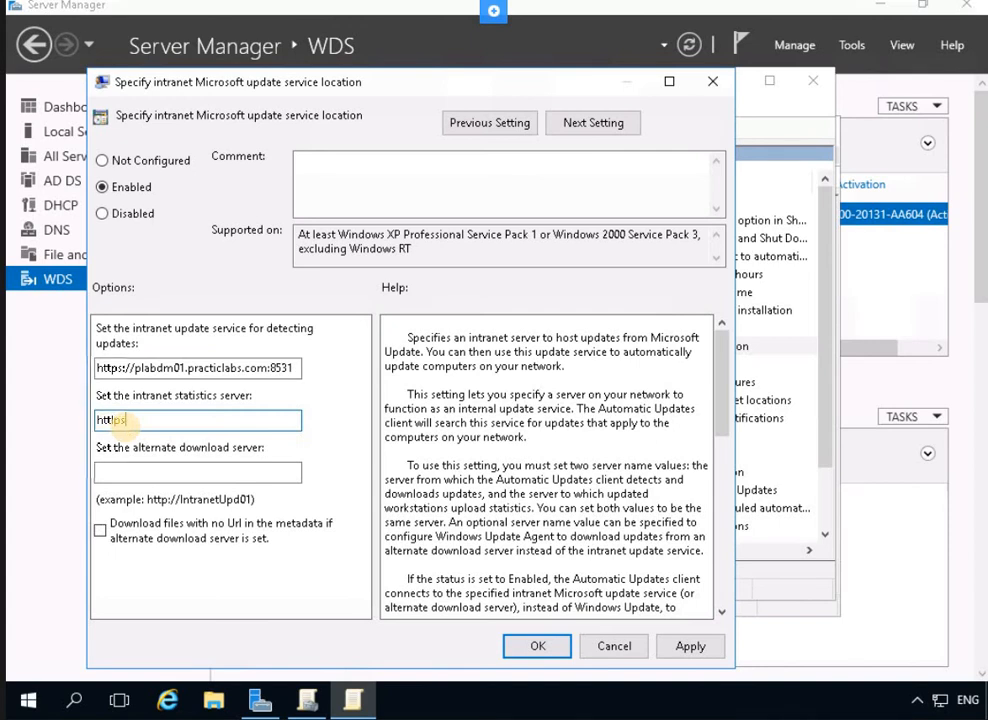
text(://pl)
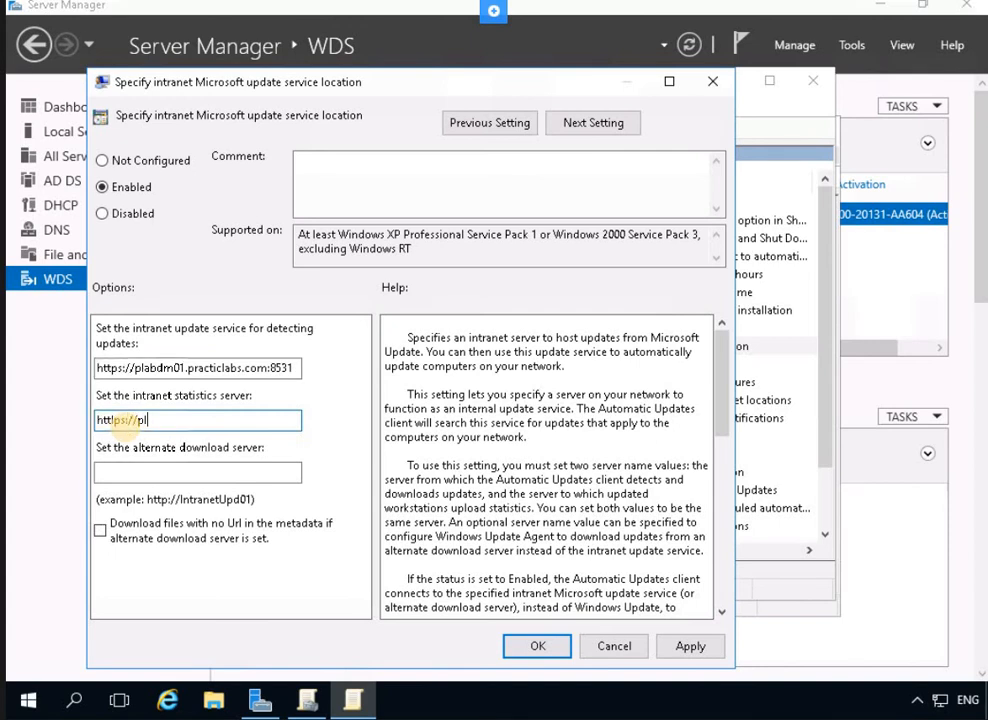
text(ab)
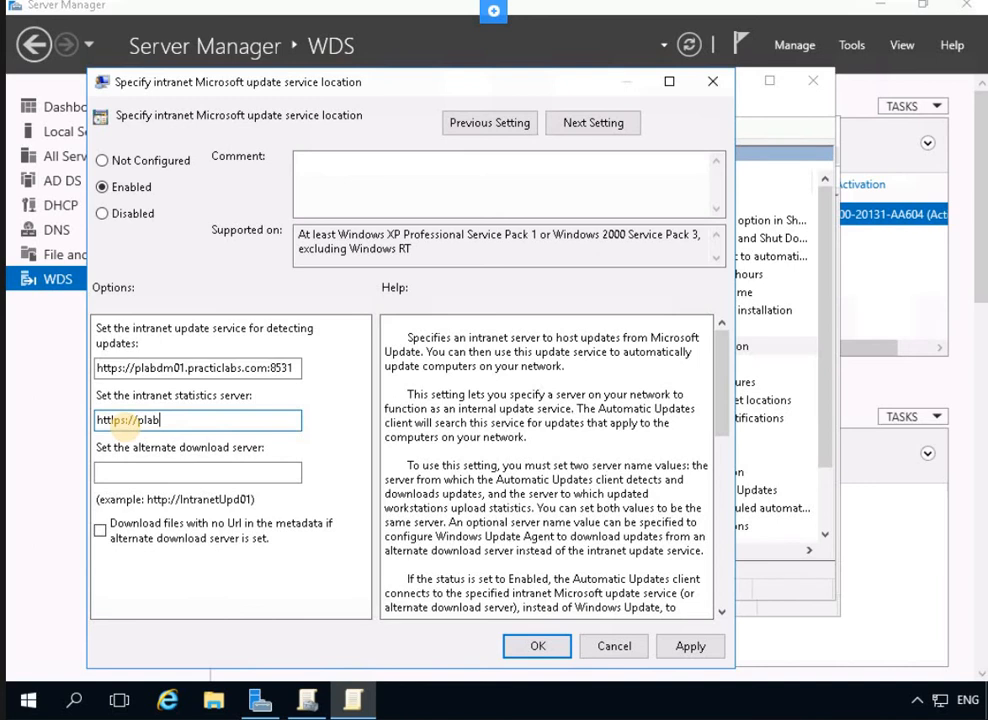
text(dm01.p)
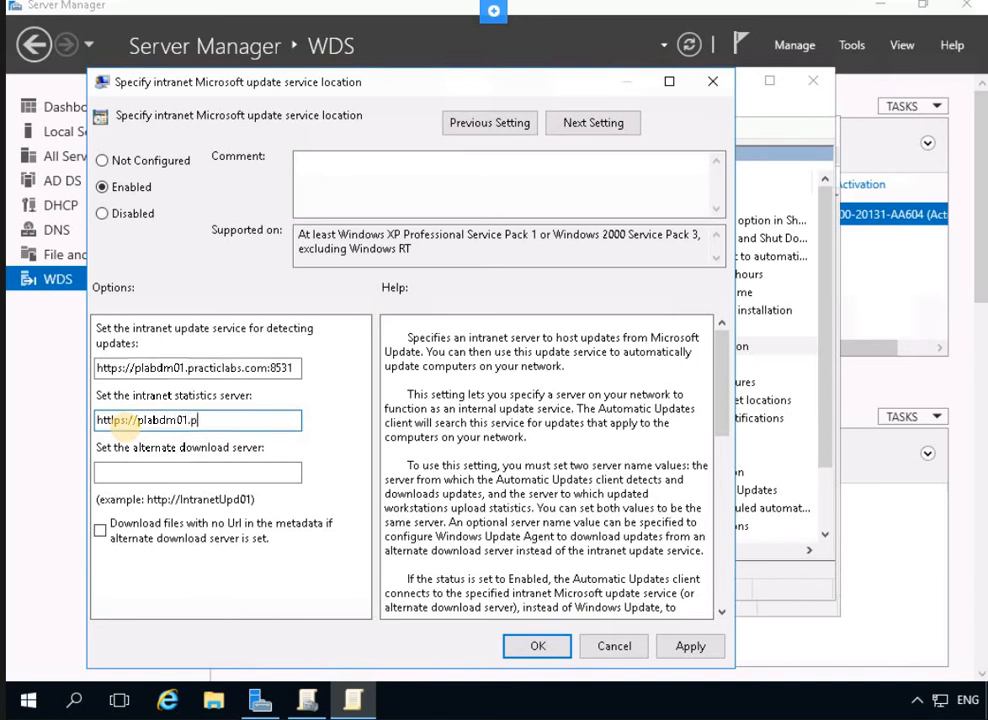
text(racticelabs.c)
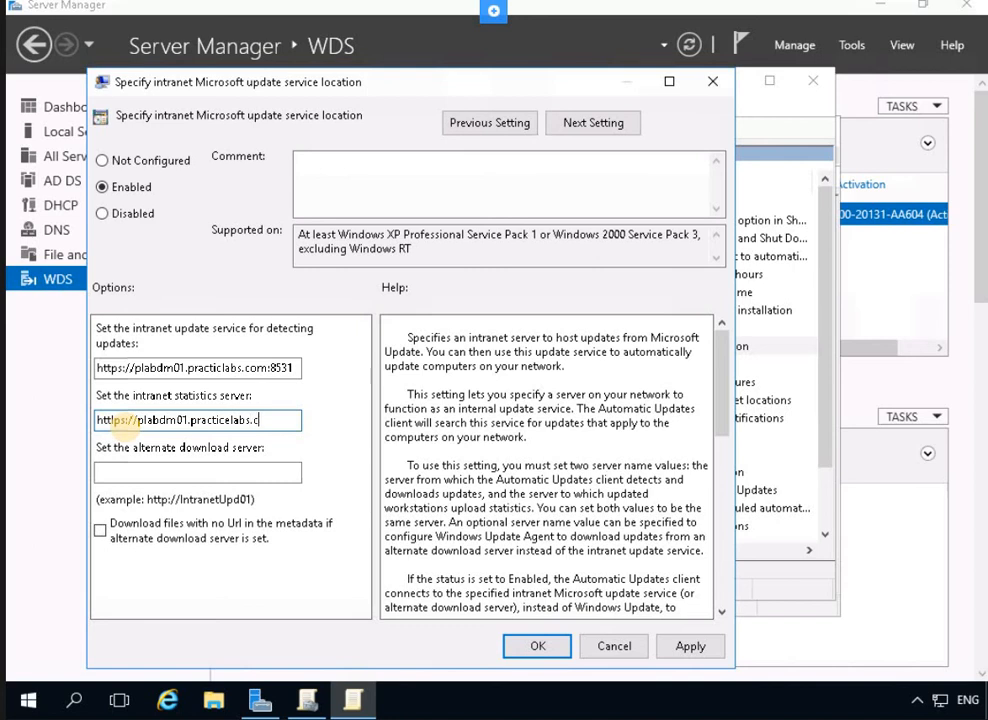
text(om8531)
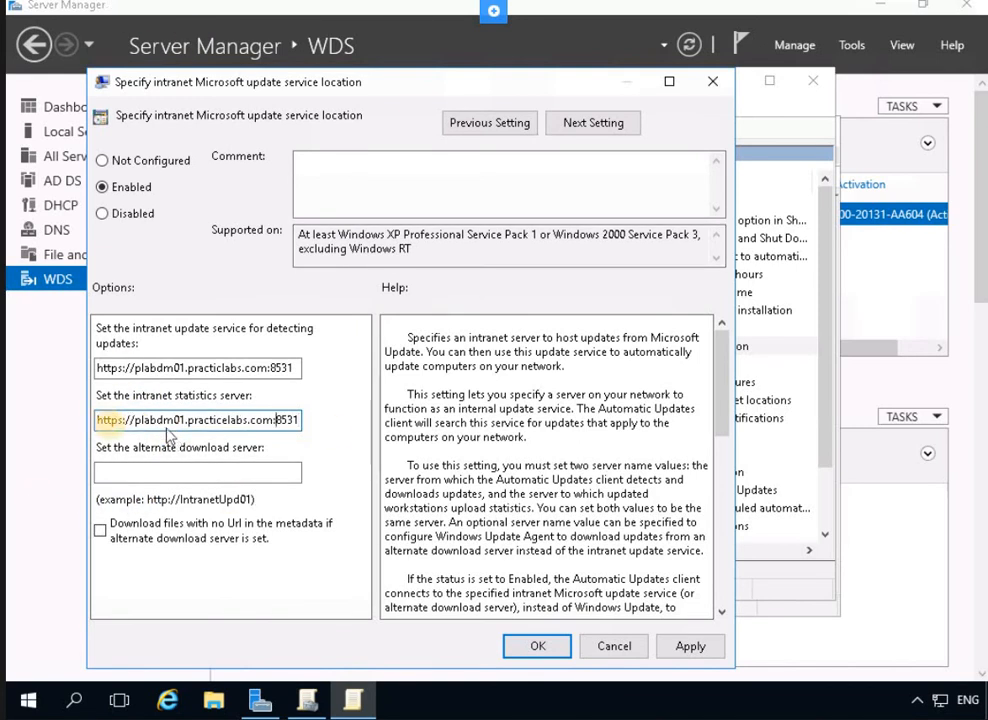
key(Left)
key(Left)
key(Left)
key(Left)
text(:)
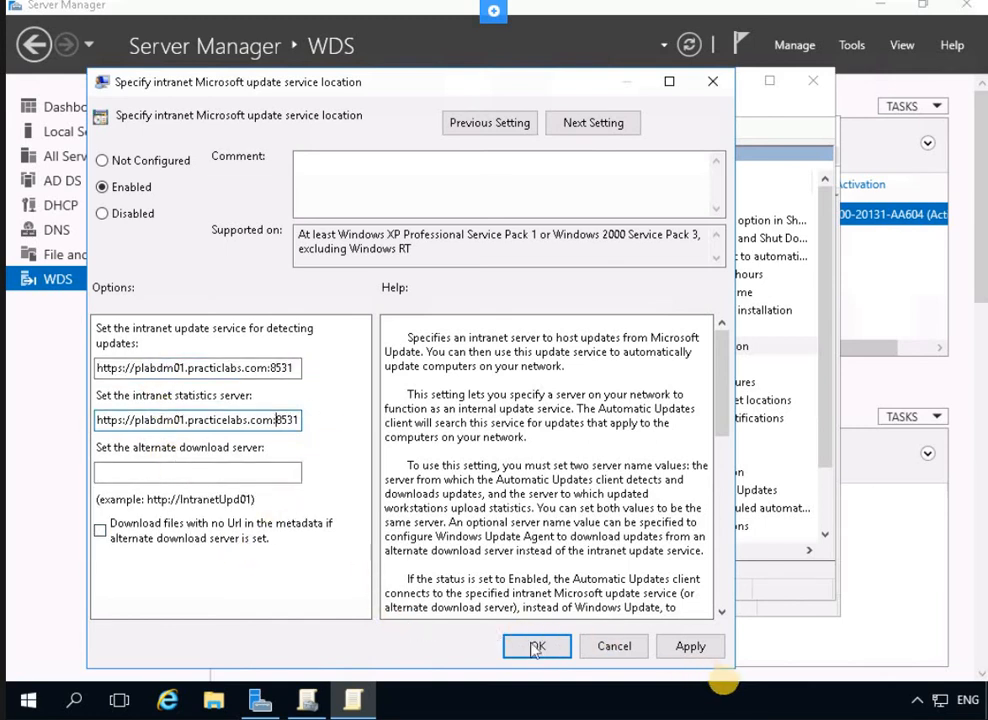
click(690, 646)
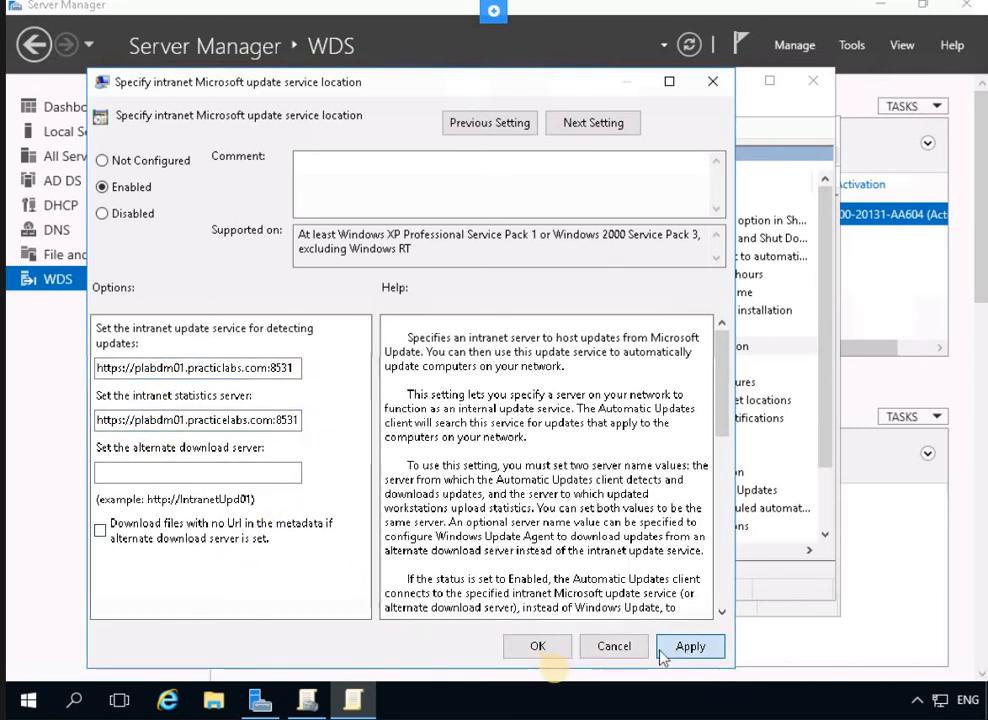
click(540, 647)
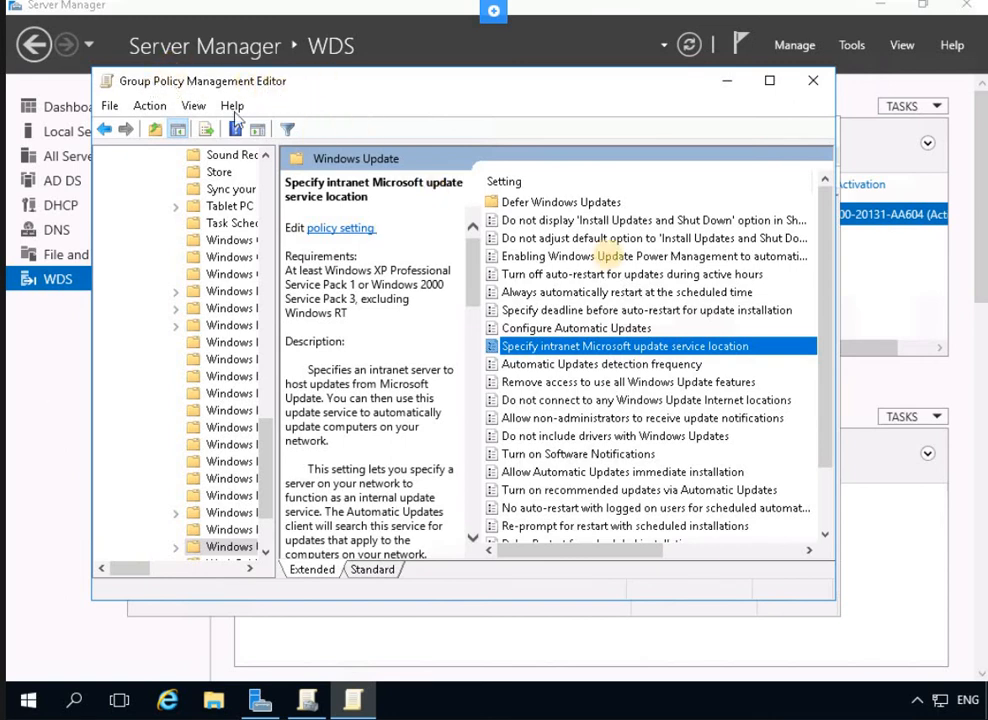
Enable Automatic Updates detection frequency with a 12-hour check interval instead of 22
click(580, 311)
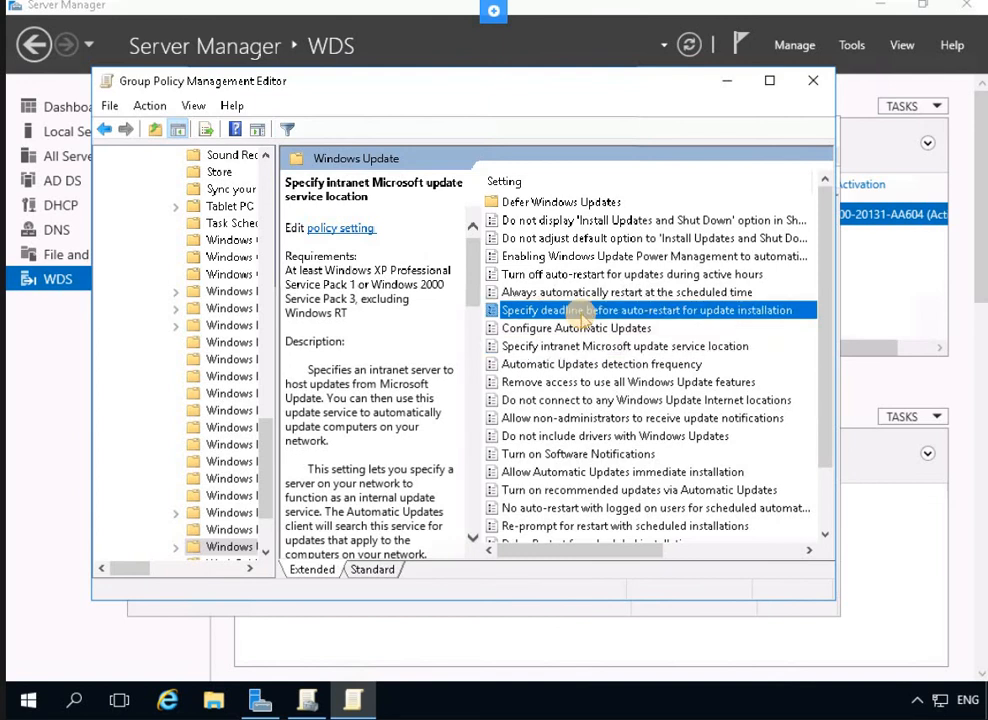
click(584, 364)
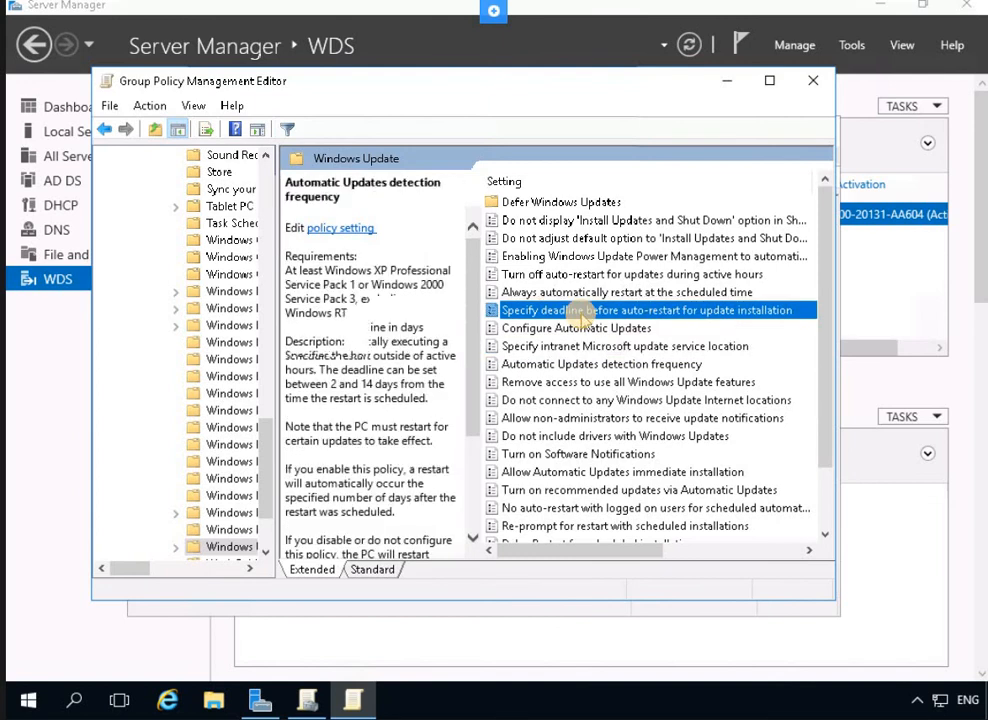
click(577, 364)
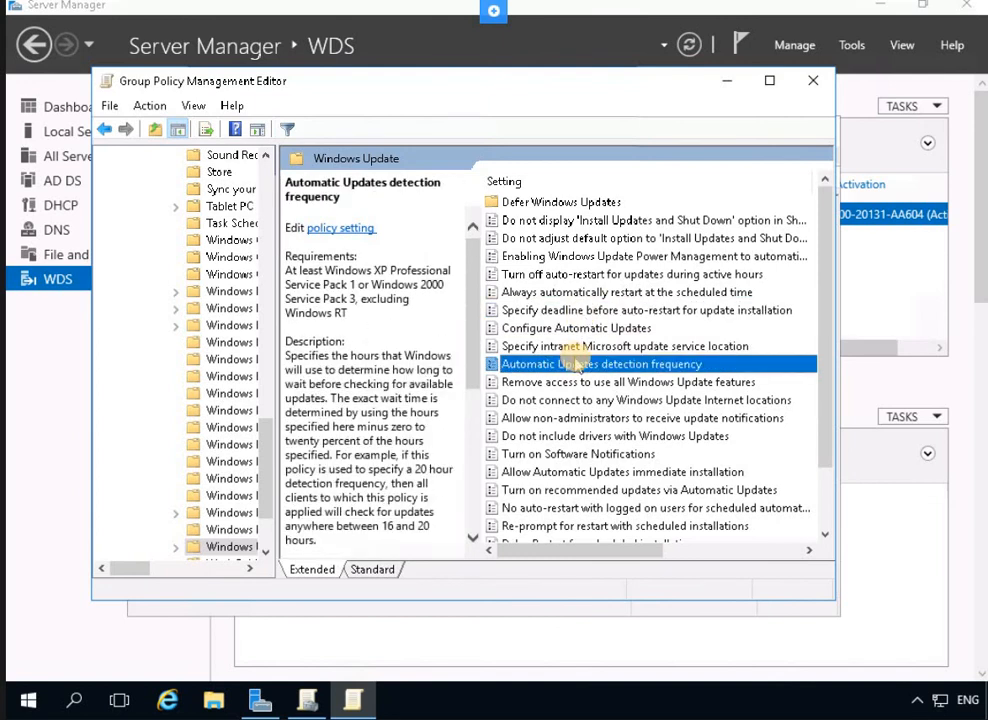
right_click(624, 366)
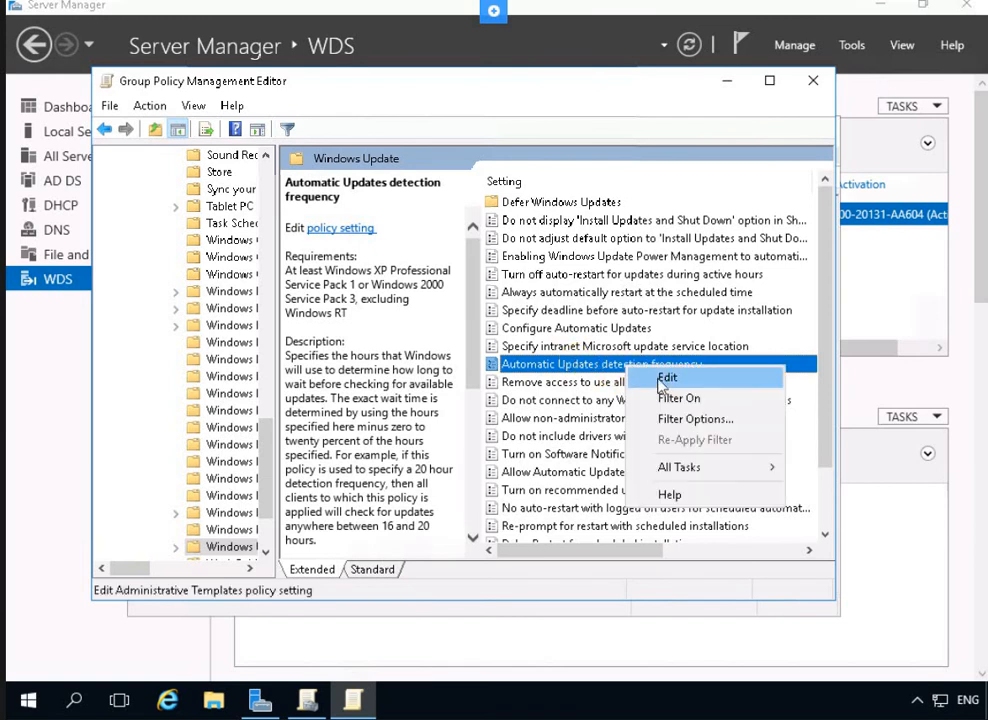
key(Return)
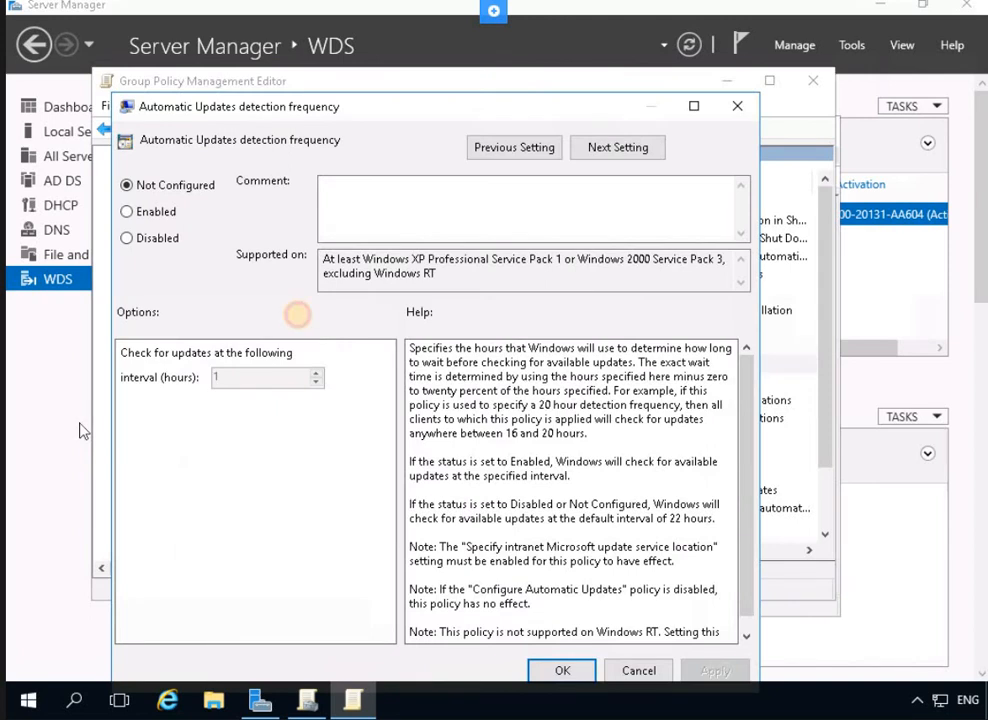
click(165, 220)
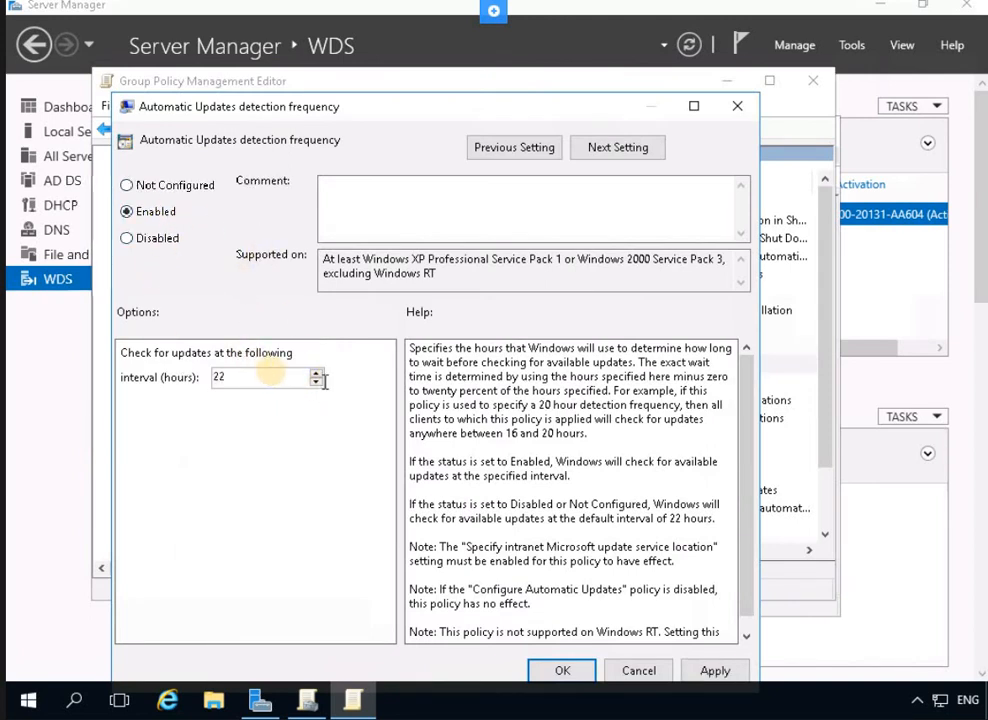
double_click(271, 371)
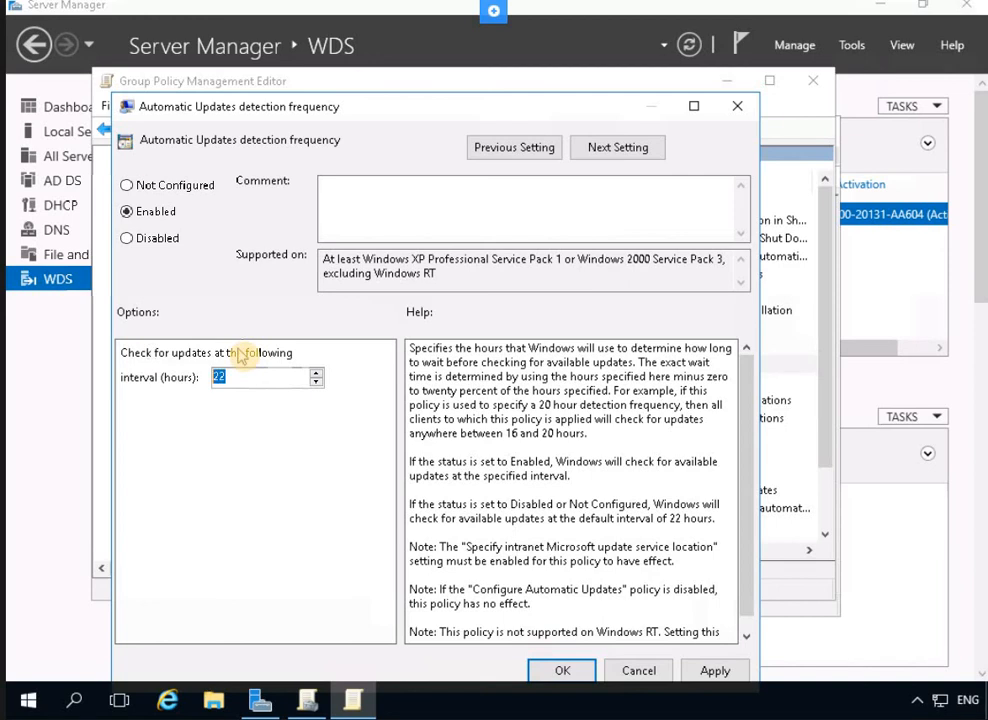
text(12)
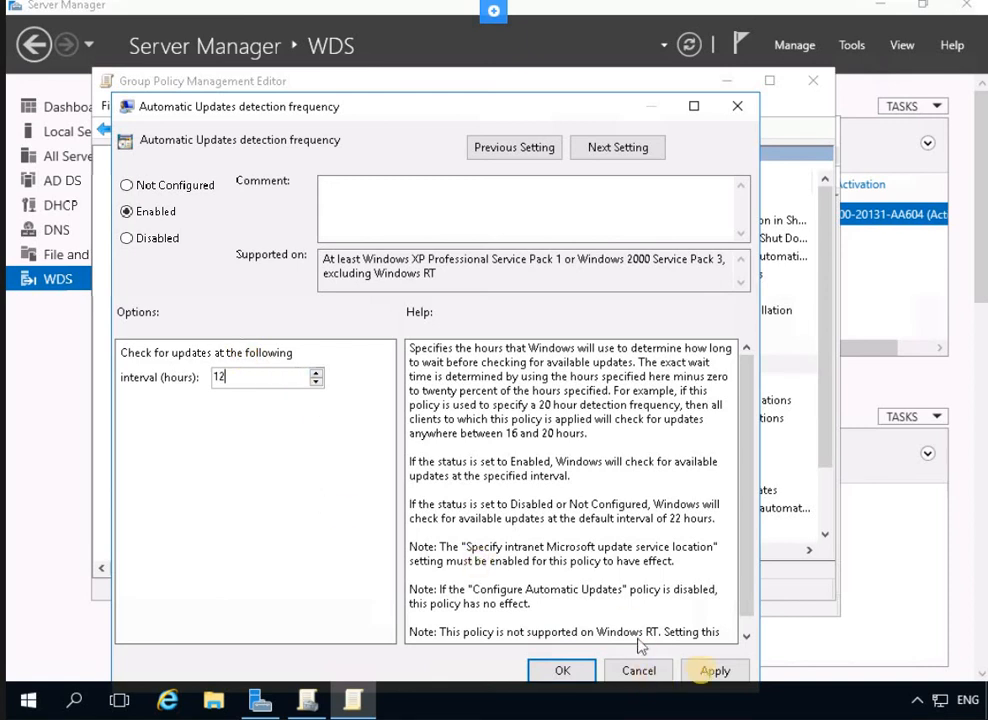
click(563, 668)
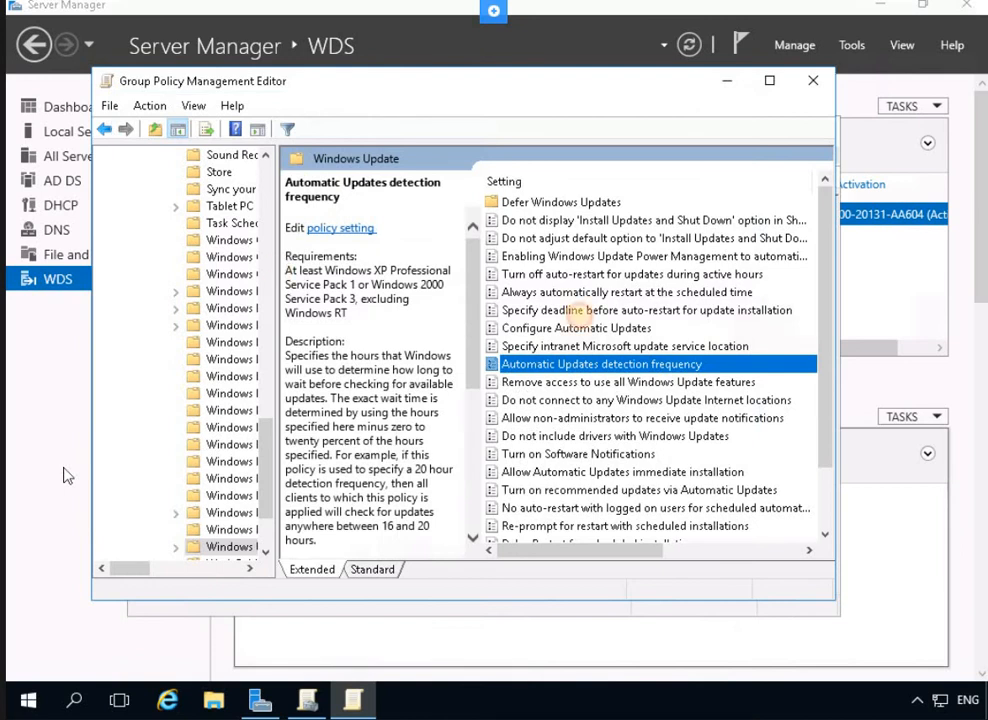
click(558, 384)
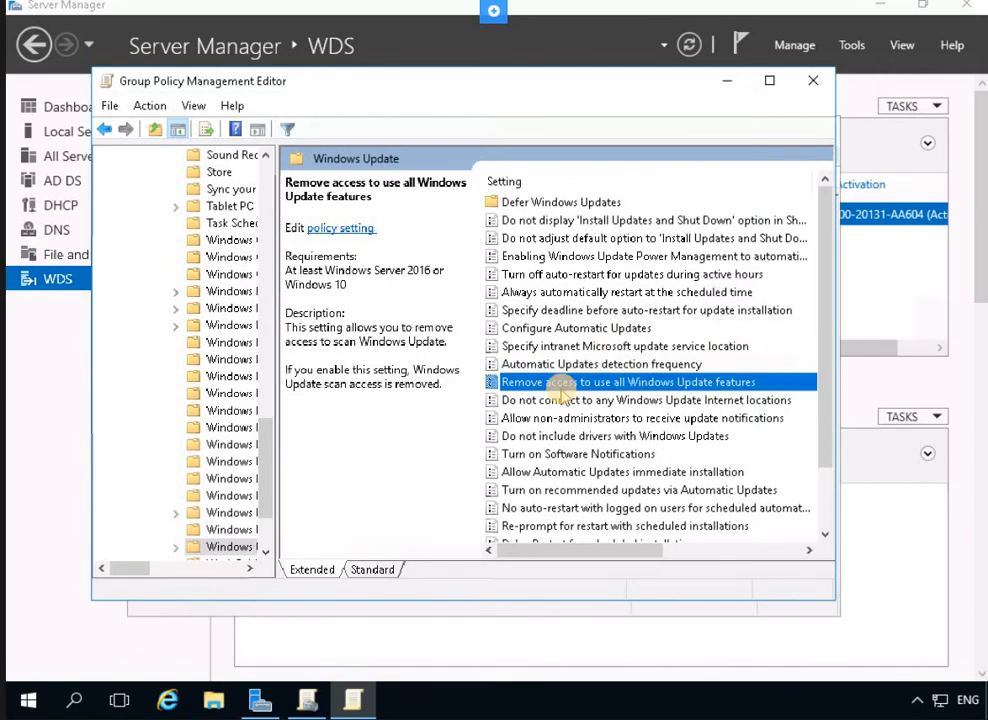
Enable client-side targeting with Marketing as the target group name and save it
key(e)
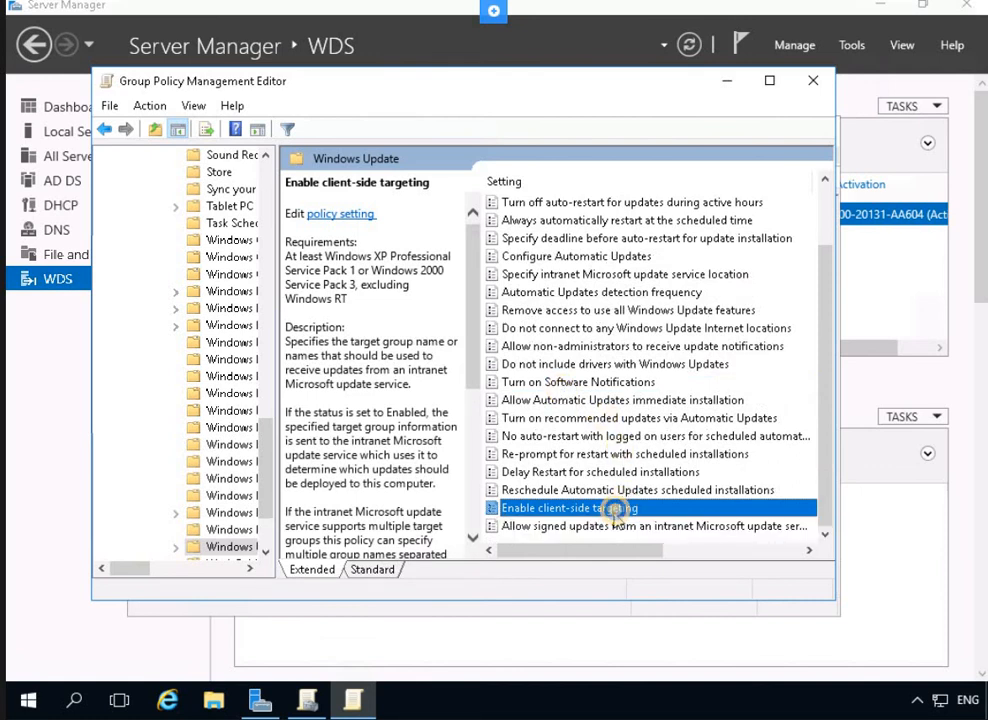
right_click(614, 510)
key(Escape)
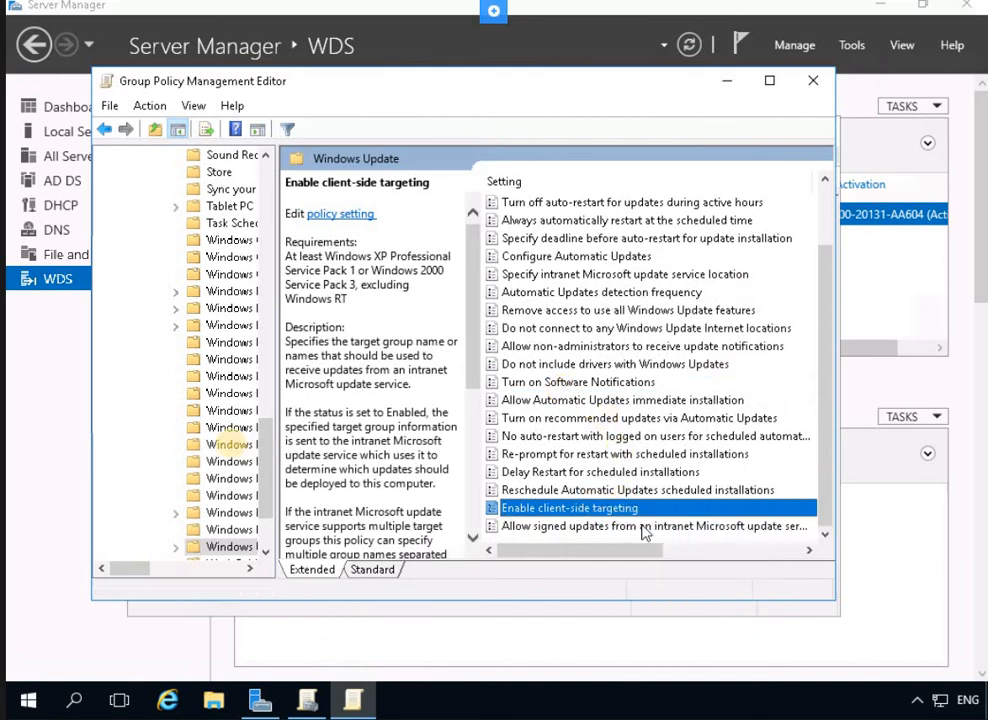
key(Return)
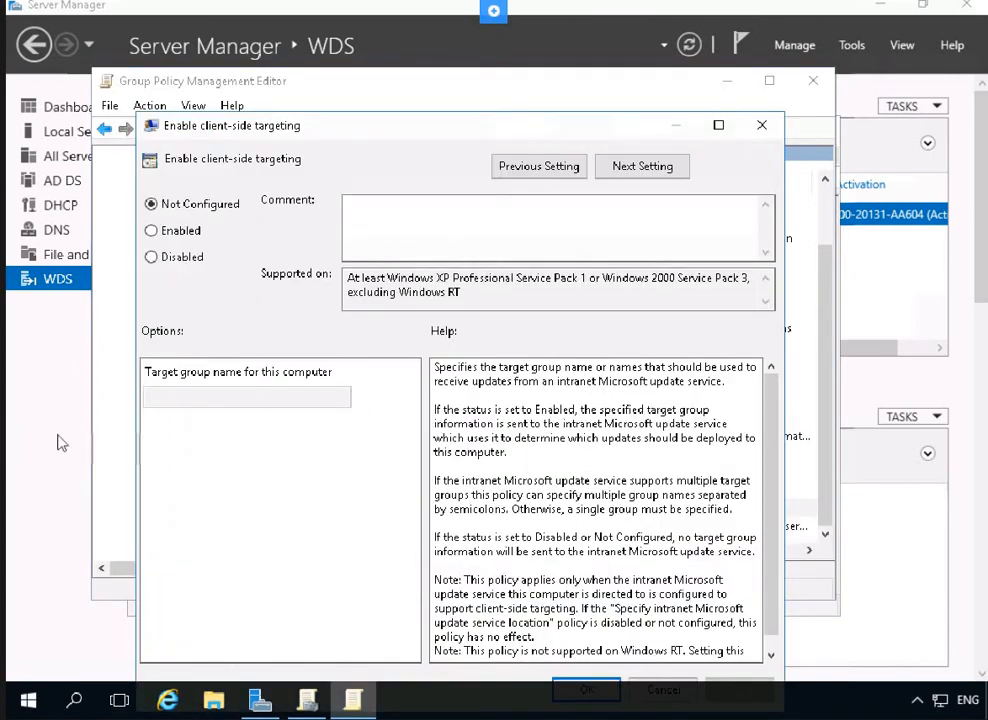
click(195, 238)
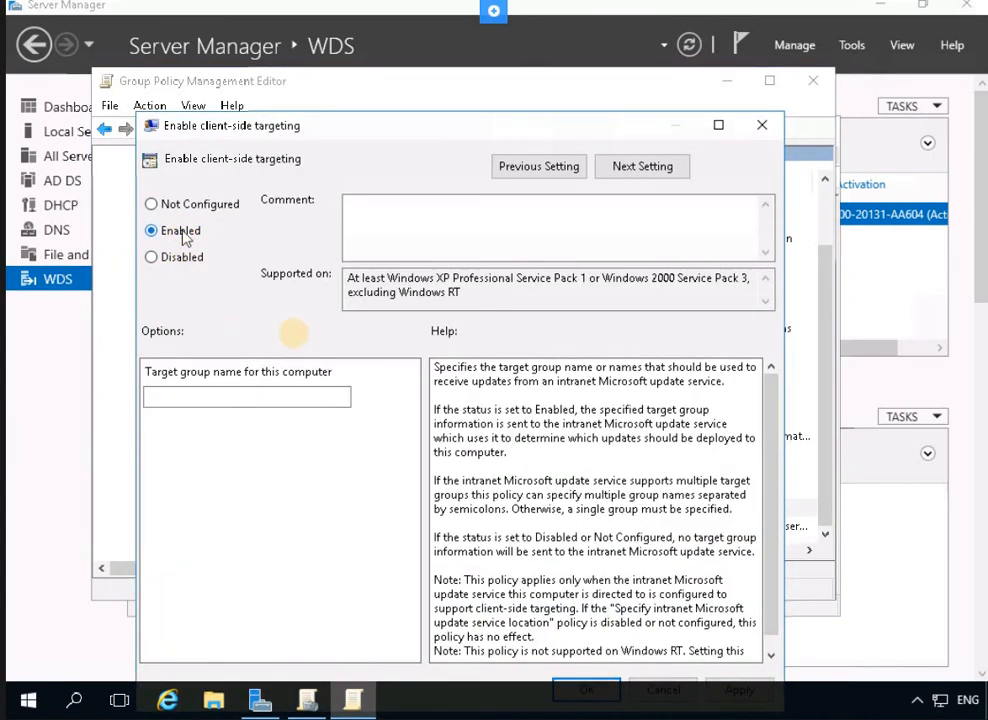
click(265, 397)
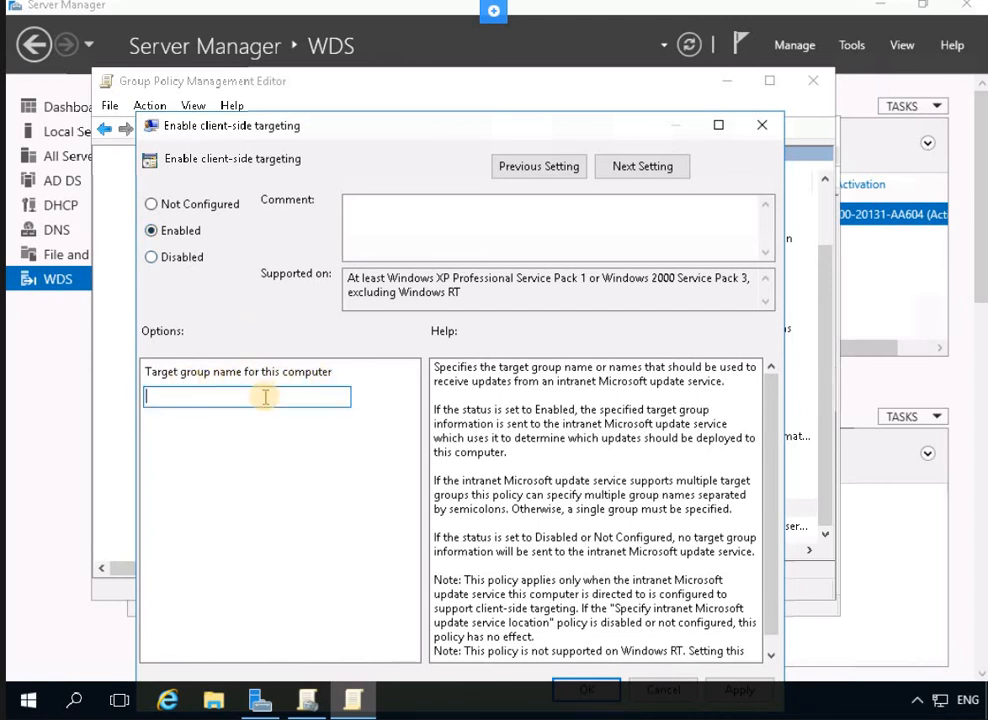
text(Martketing)
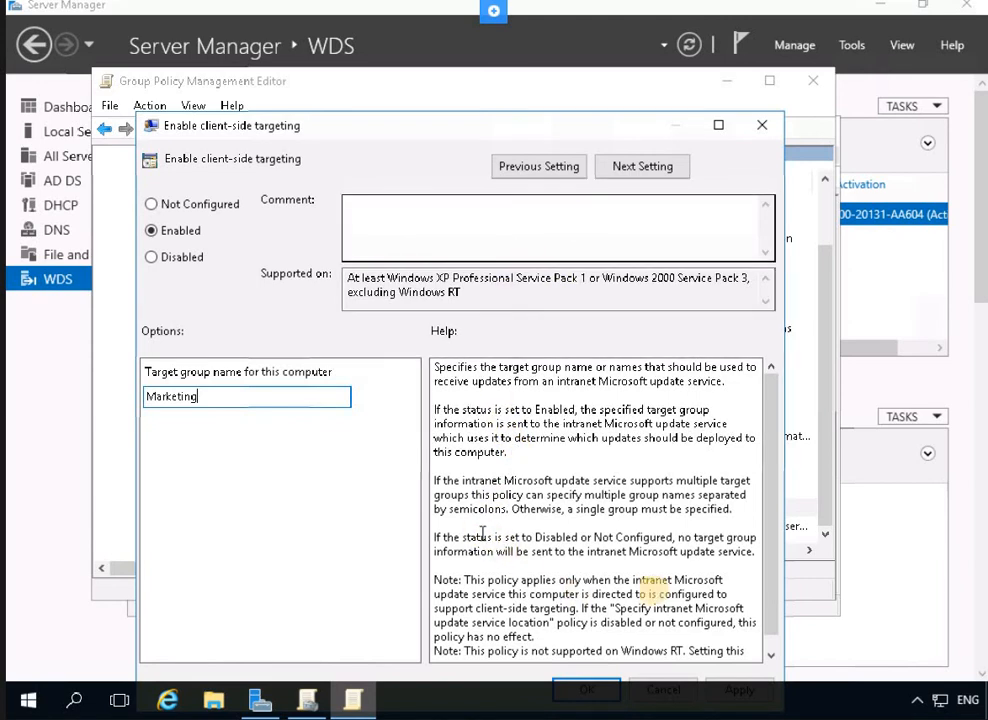
scroll(668, 587, down, 1)
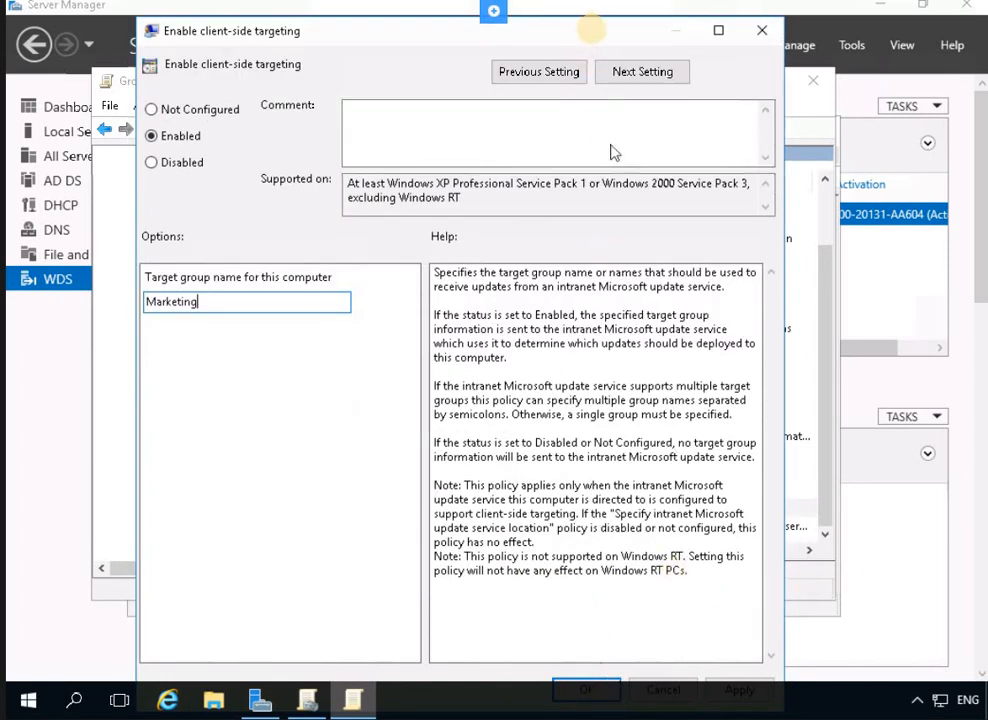
click(719, 33)
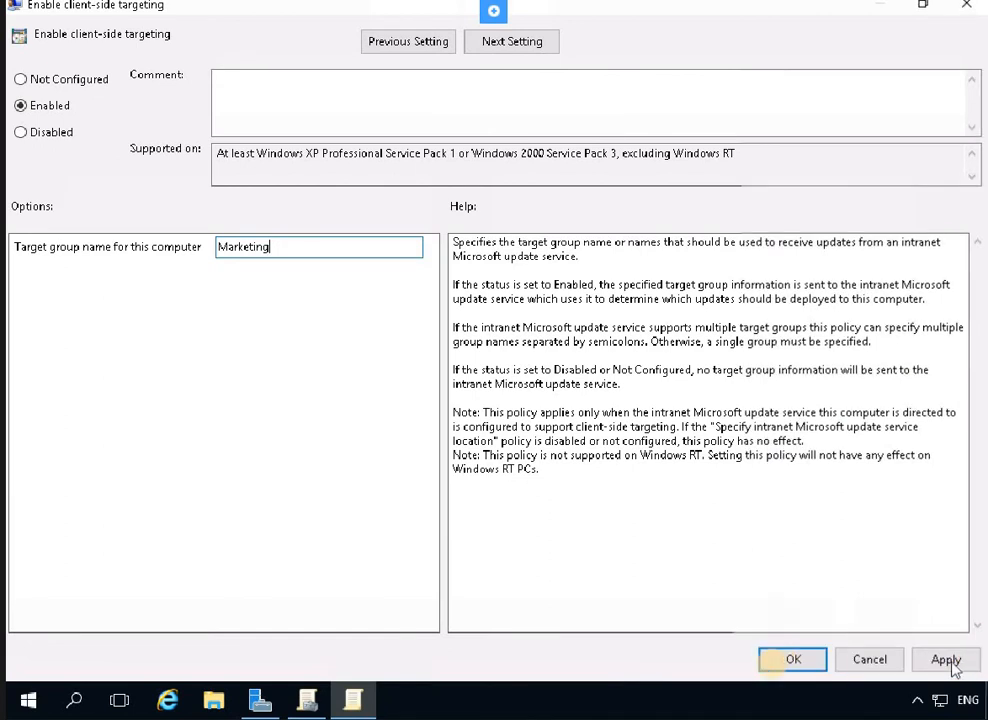
click(776, 661)
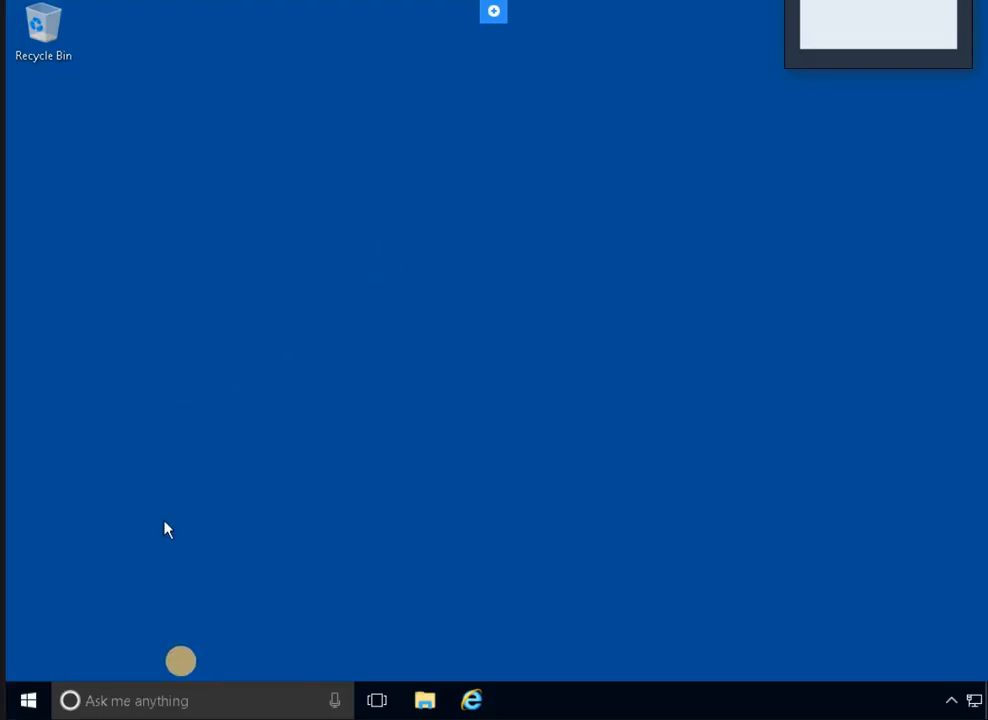
Launch an elevated Command Prompt on the Windows 10 client from a 'cmd' search
click(161, 699)
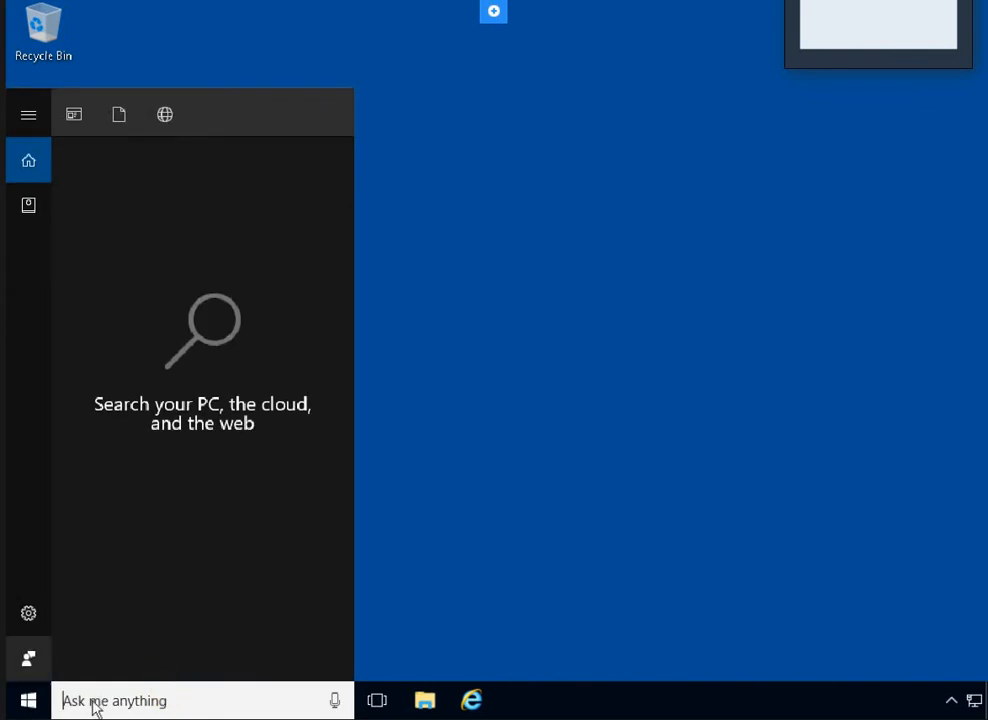
text(cm)
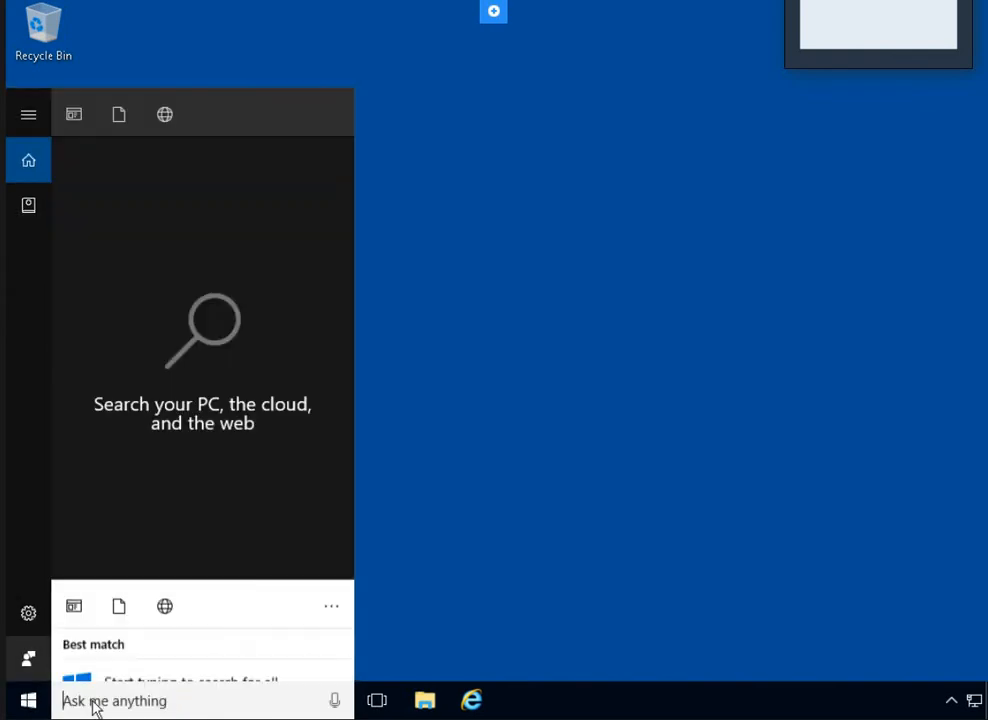
text(d)
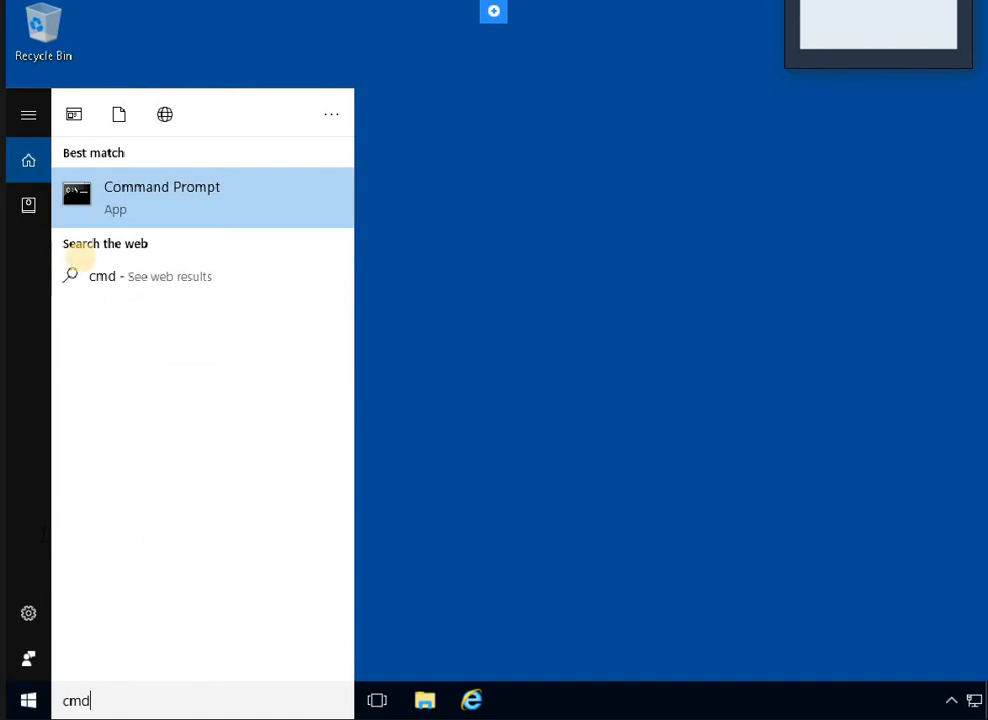
right_click(122, 206)
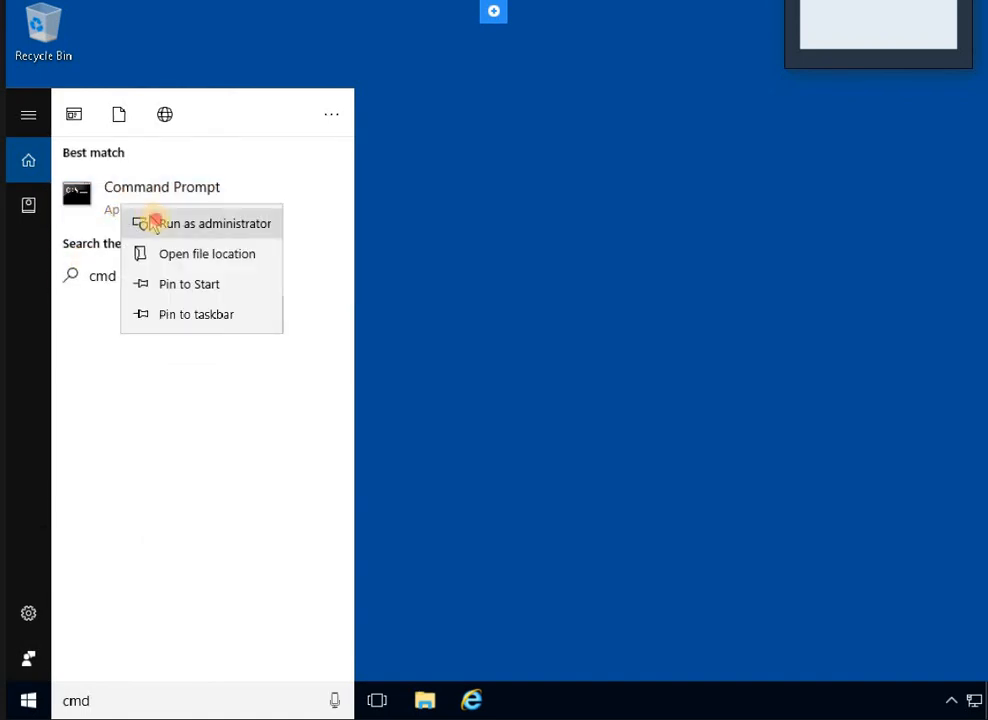
click(150, 222)
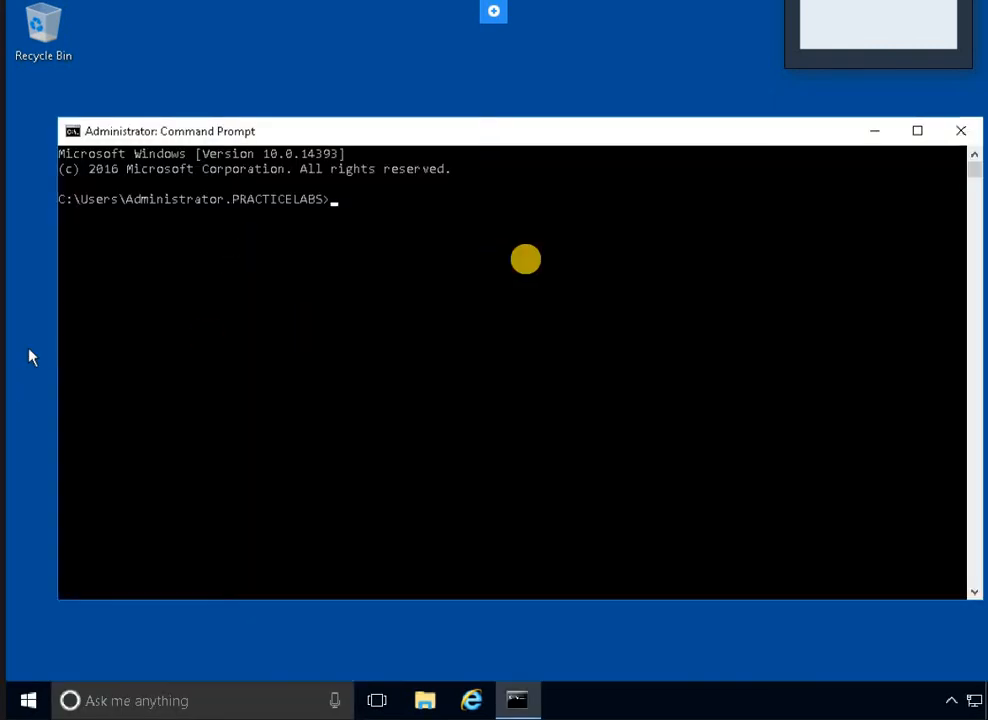
click(566, 232)
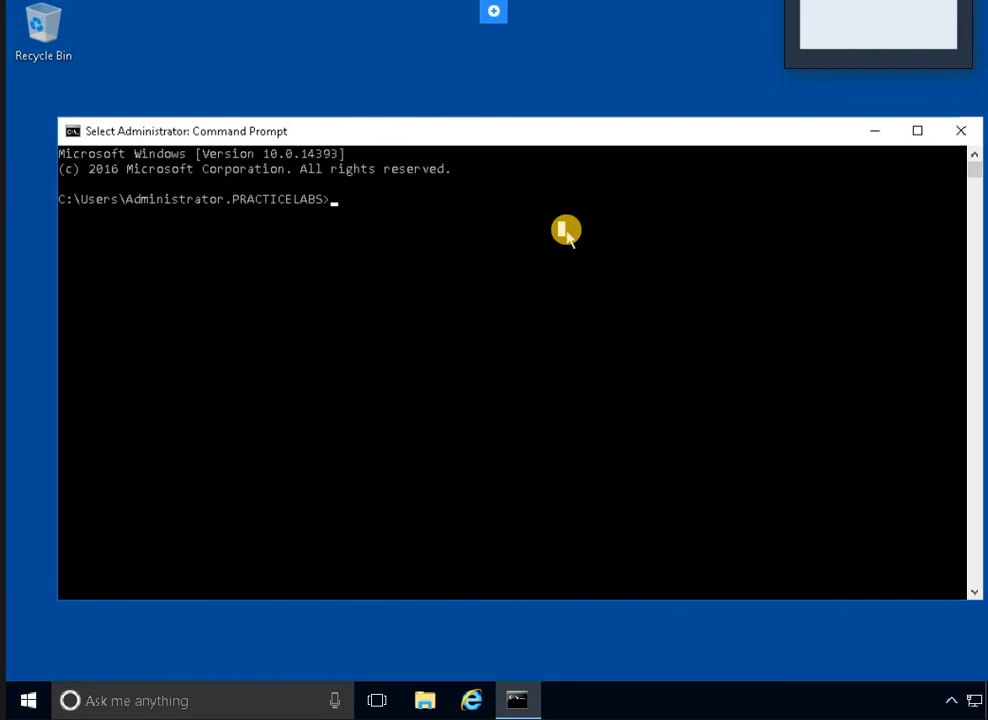
Fix the typed command line so only 'Gpupdate /force' remains at the prompt
text(Gput)
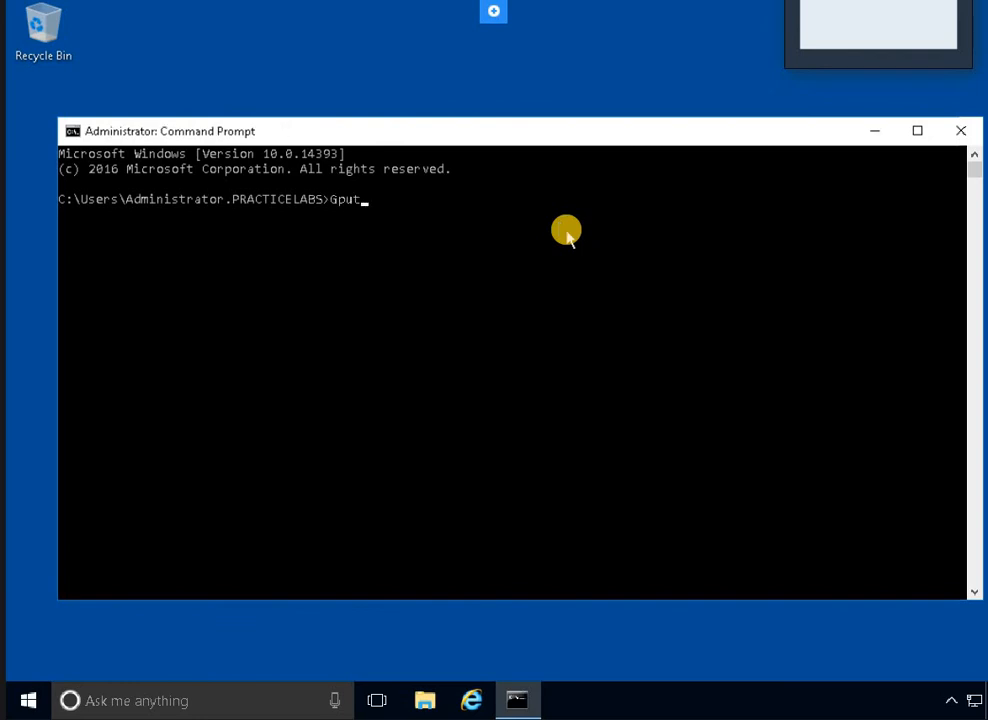
key(BackSpace)
key(BackSpace)
text(update /foe)
key(BackSpace)
text(rce Wuauclt)
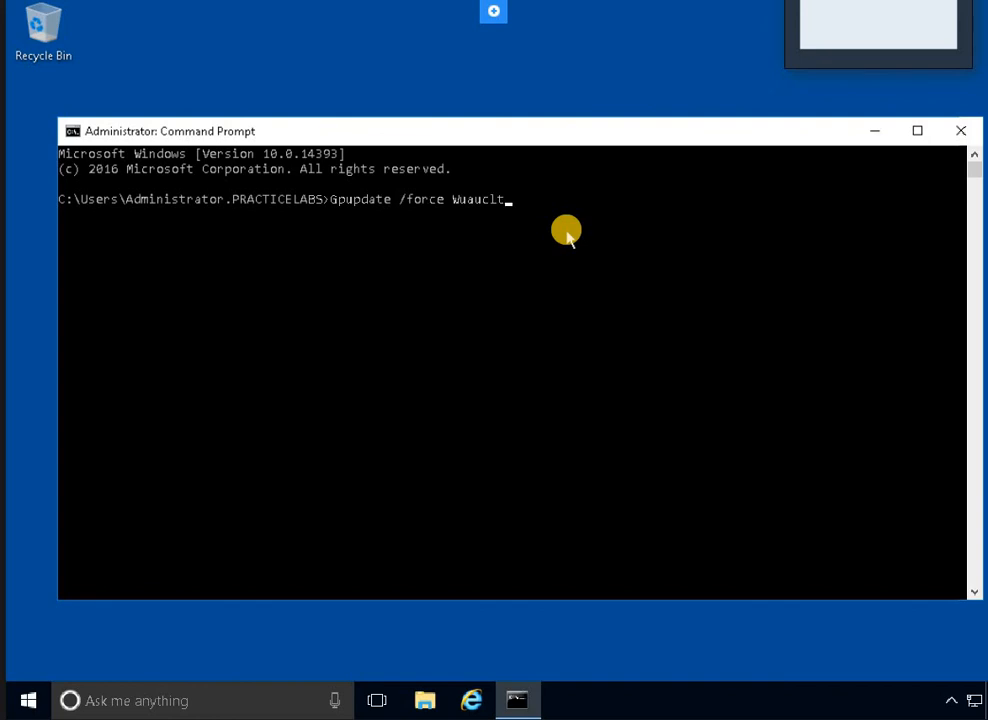
text( /registernow /detenow)
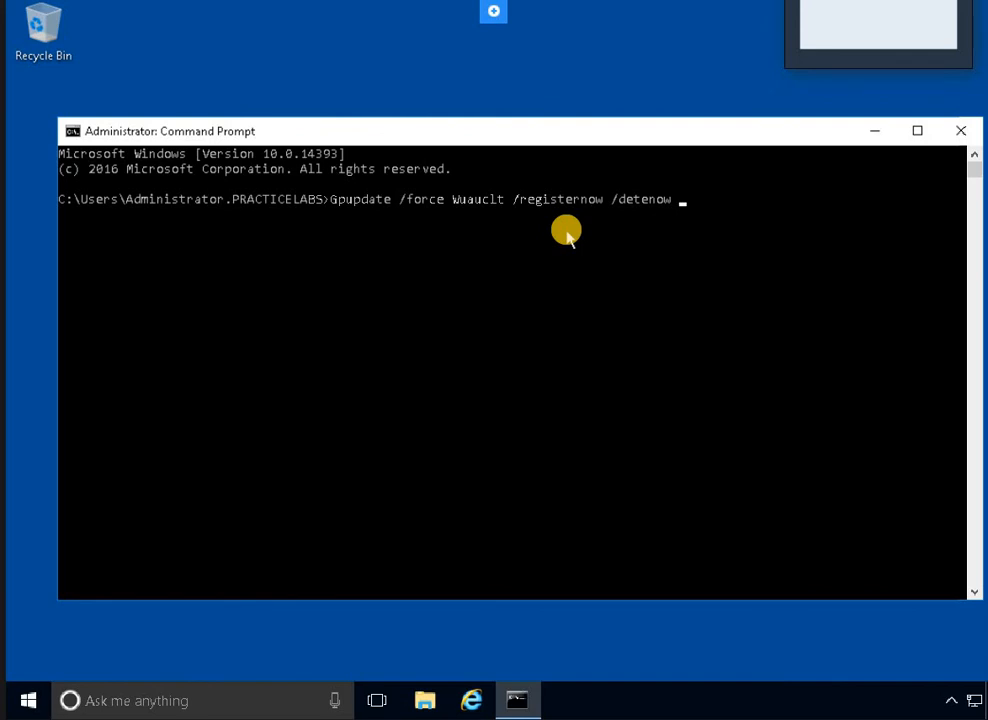
text( Shutdown /r /t/)
key(BackSpace)
text(0)
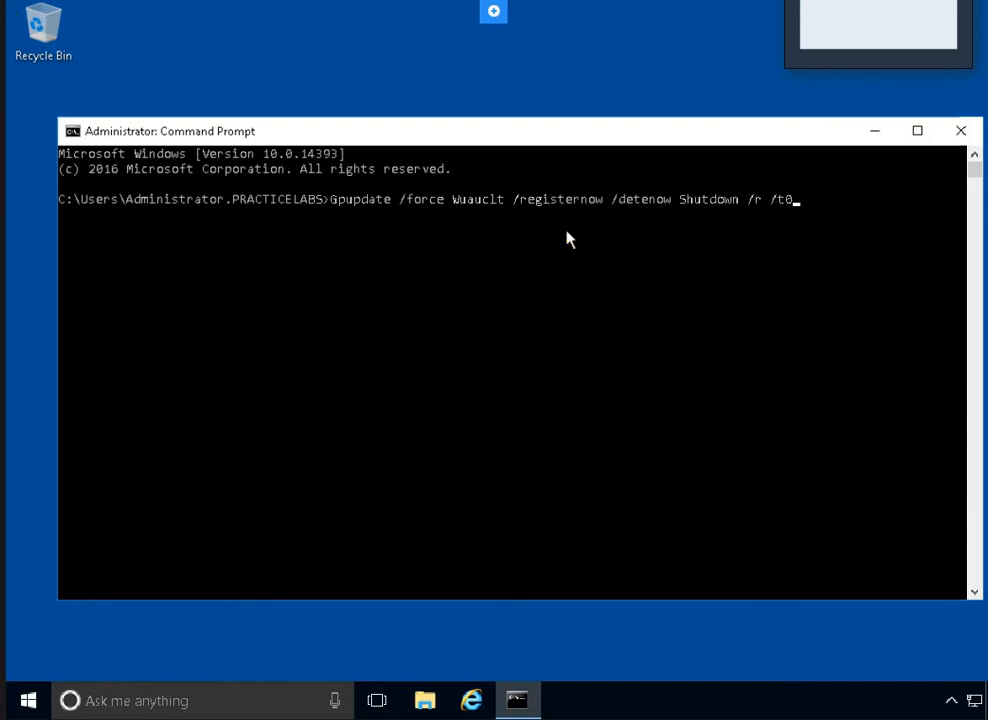
key(BackSpace)
key(BackSpace)
key(BackSpace)
key(BackSpace)
key(BackSpace)
key(BackSpace)
key(BackSpace)
key(BackSpace)
key(BackSpace)
key(BackSpace)
key(BackSpace)
key(BackSpace)
key(BackSpace)
key(BackSpace)
key(BackSpace)
key(BackSpace)
key(BackSpace)
key(BackSpace)
key(BackSpace)
key(BackSpace)
click(523, 214)
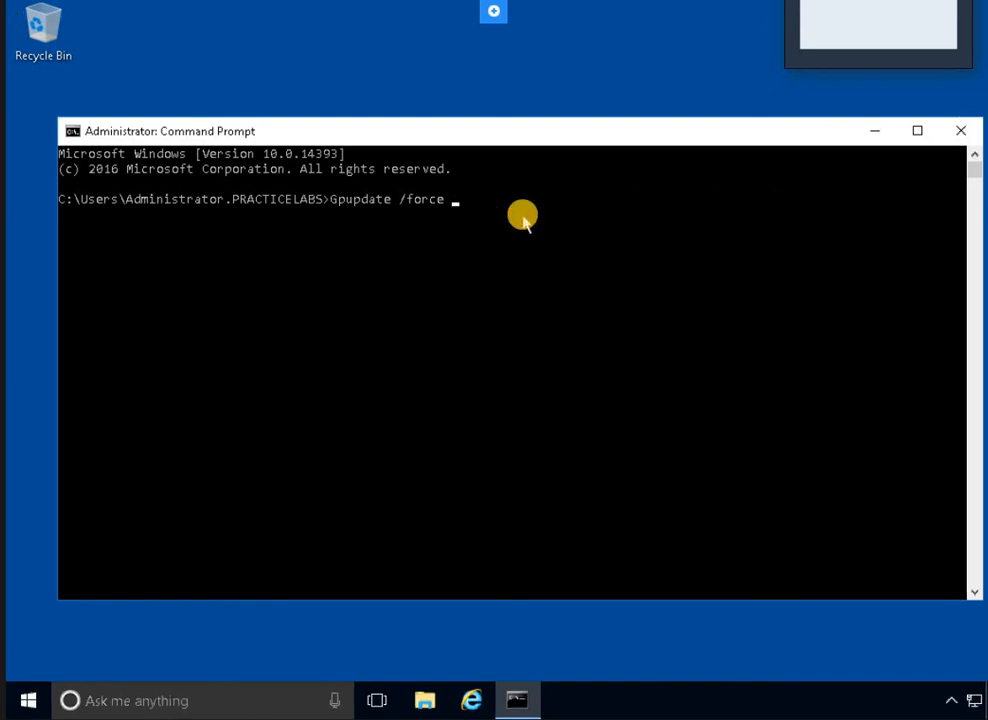
click(523, 216)
key(BackSpace)
Run Gpupdate /force, then enter 'wuauclt /registernow /detectnow' once it succeeds
key(Return)
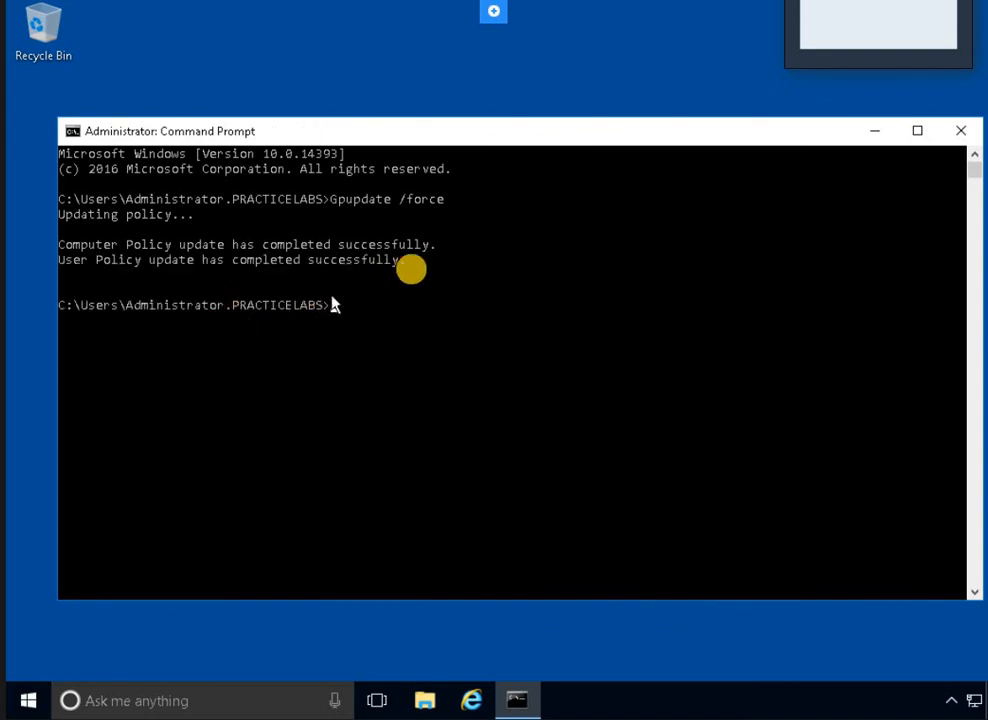
click(408, 276)
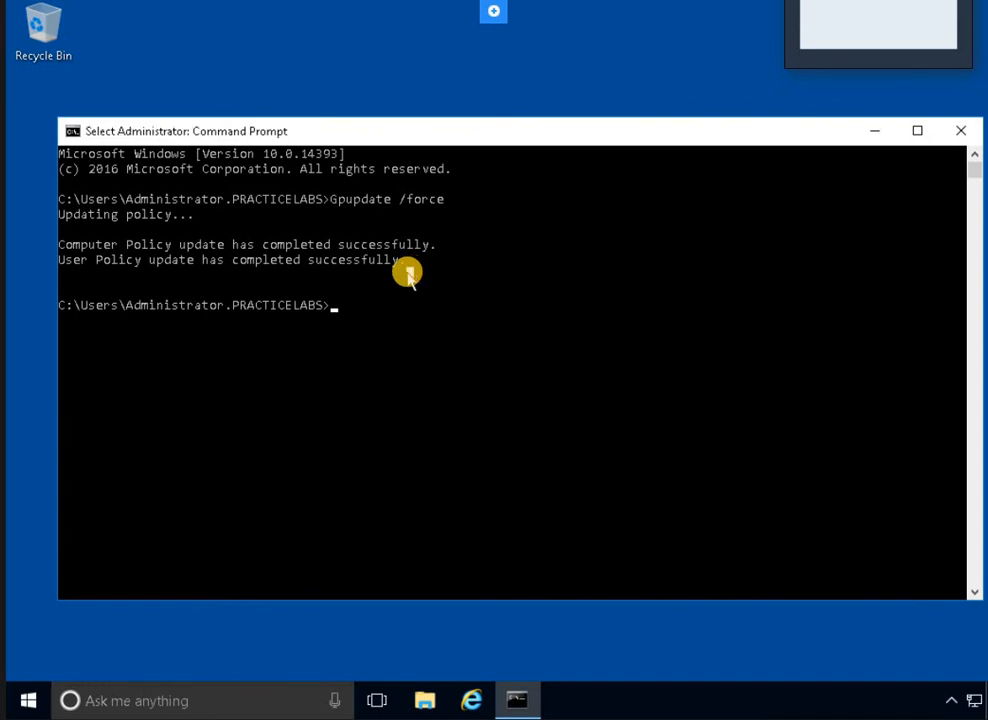
text(wuau)
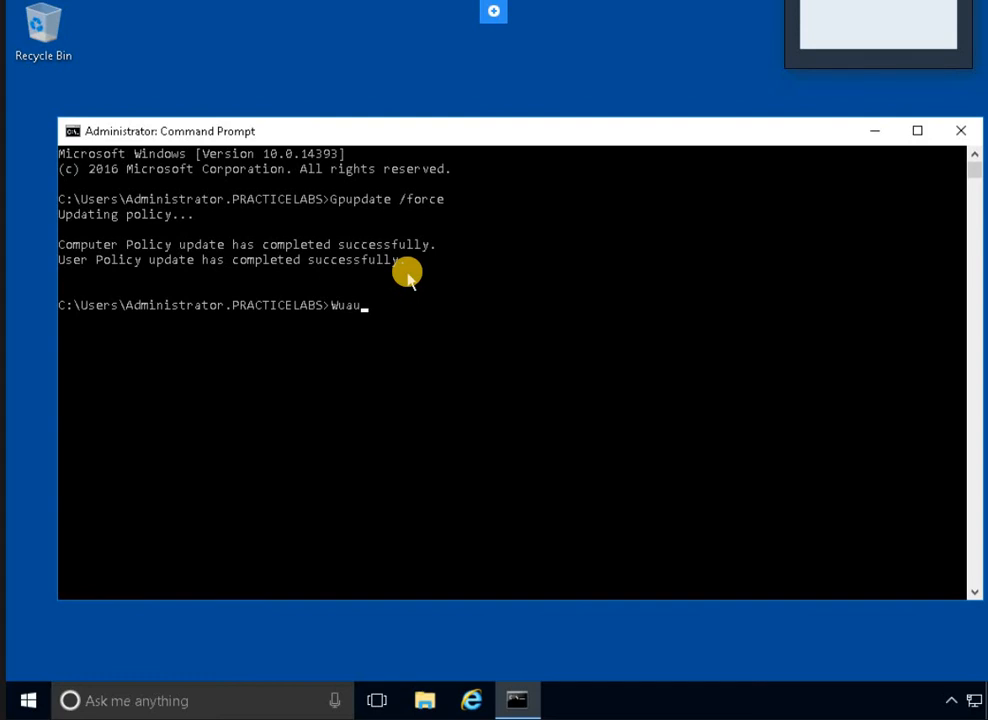
text(clt /registernow /det)
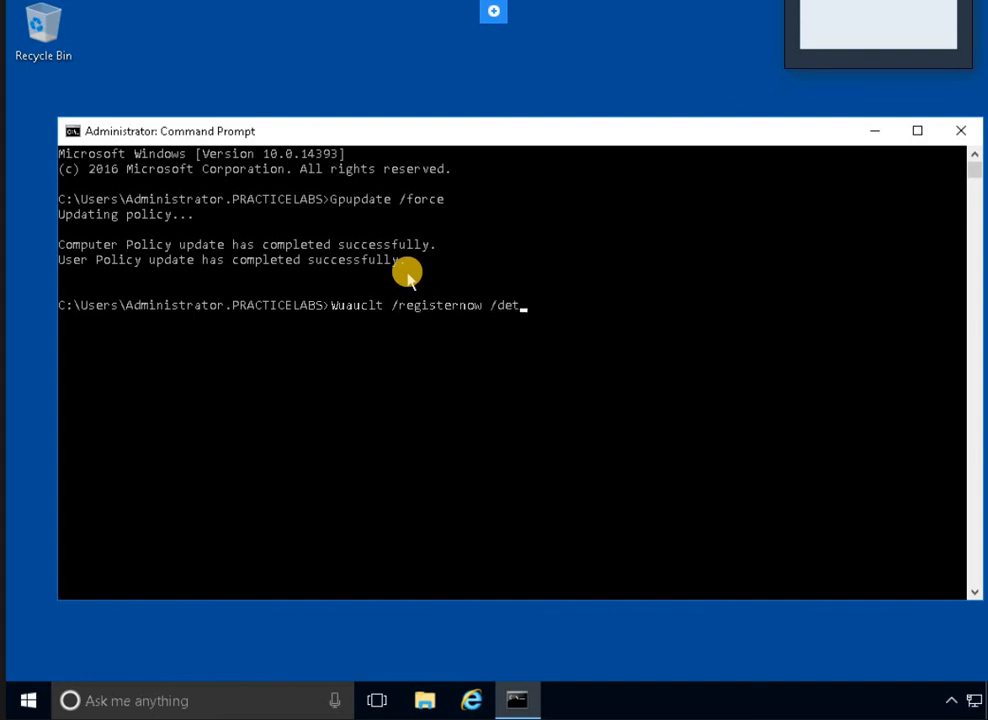
text(ectnow)
Run wuauclt /registernow /detectnow, then restart the Windows 10 client with Shutdown /r /t 0
key(Return)
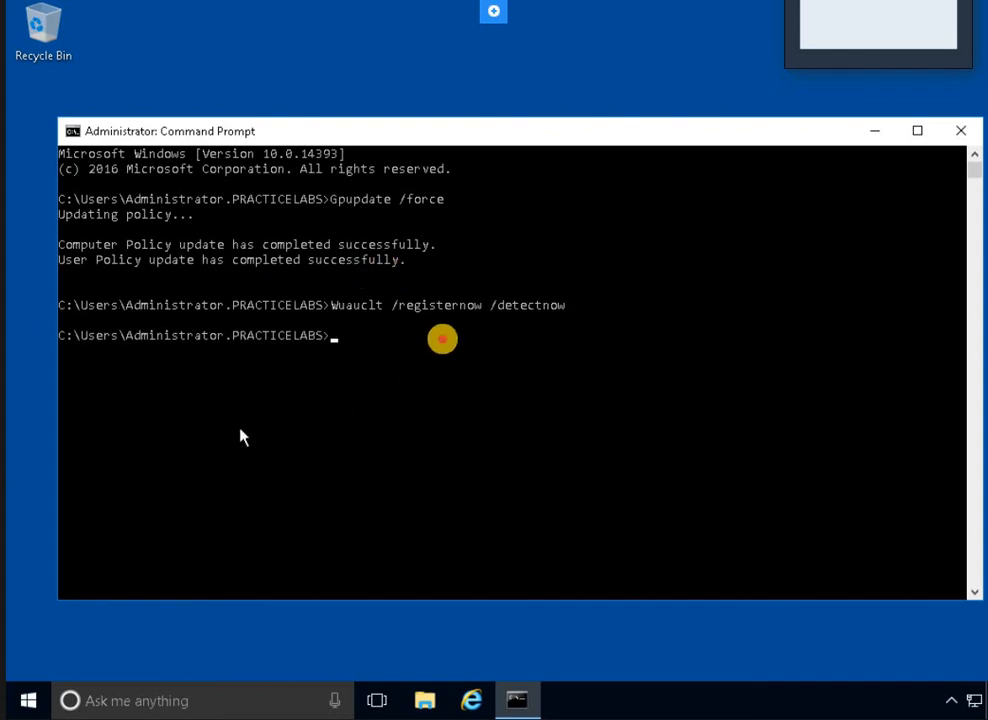
click(442, 340)
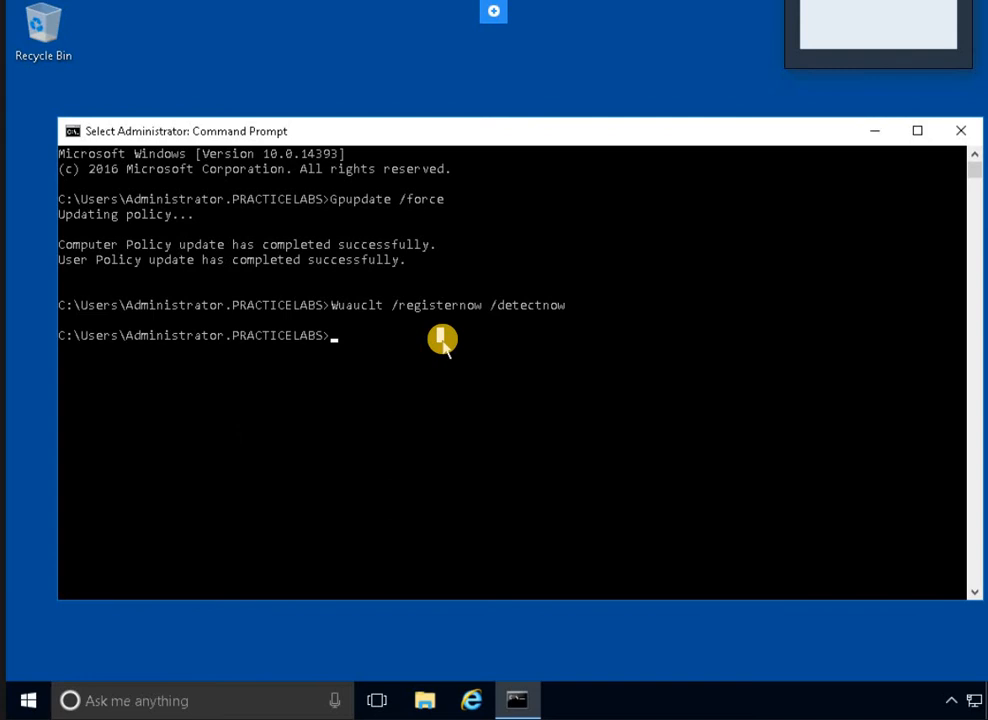
text(Sh)
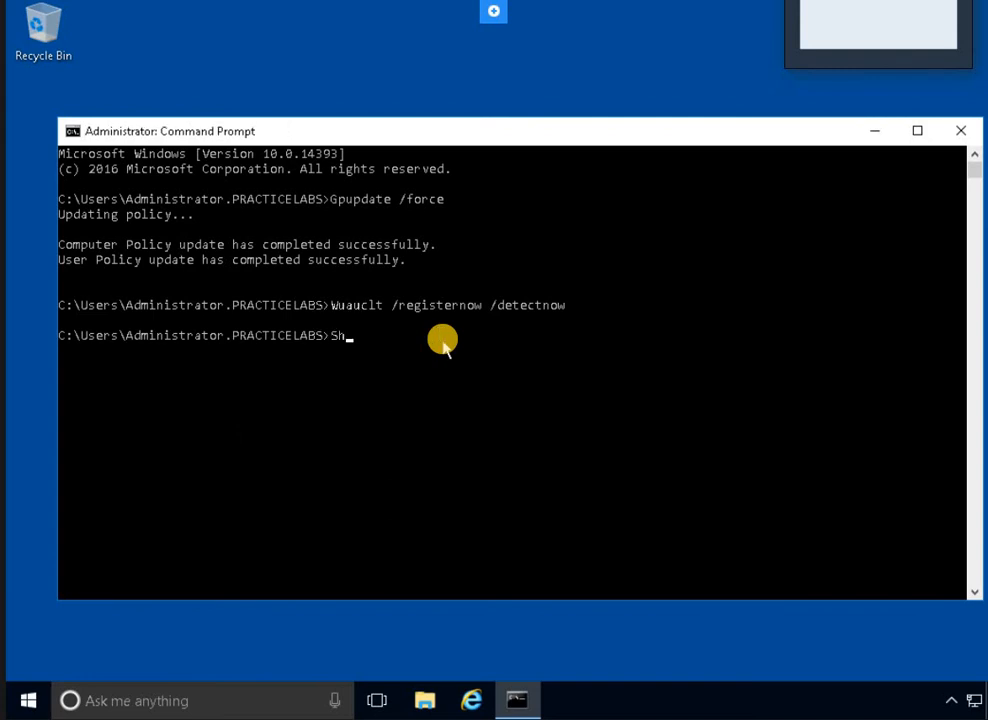
text(utdown /r /t 0)
key(Return)
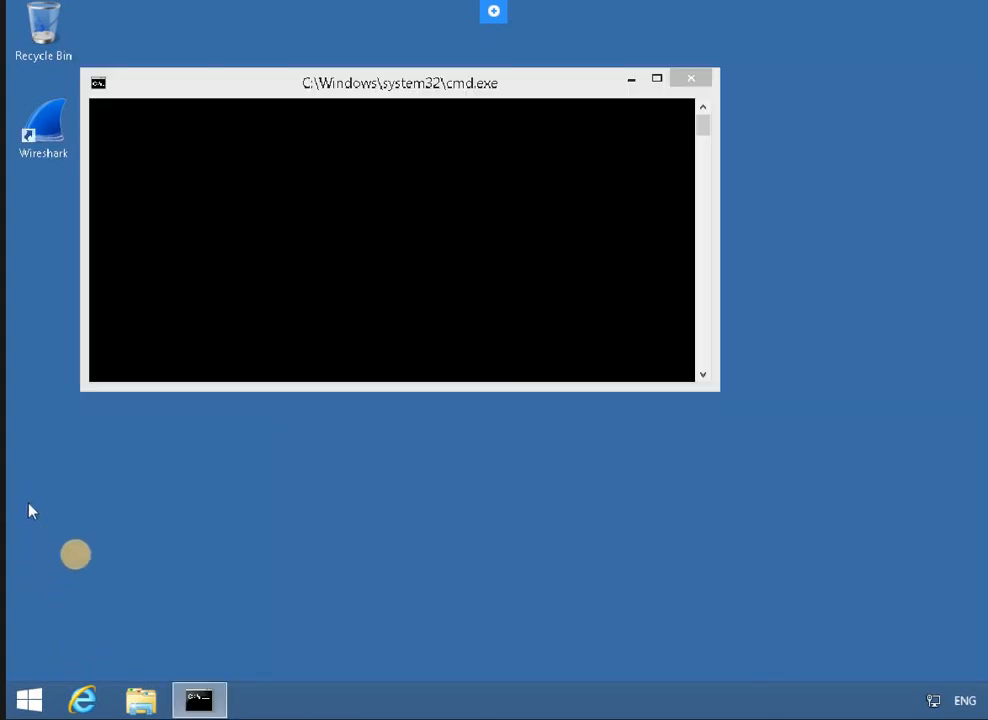
Open an administrator Command Prompt on the Windows 8.1 client via a 'cmd' Start search
click(25, 704)
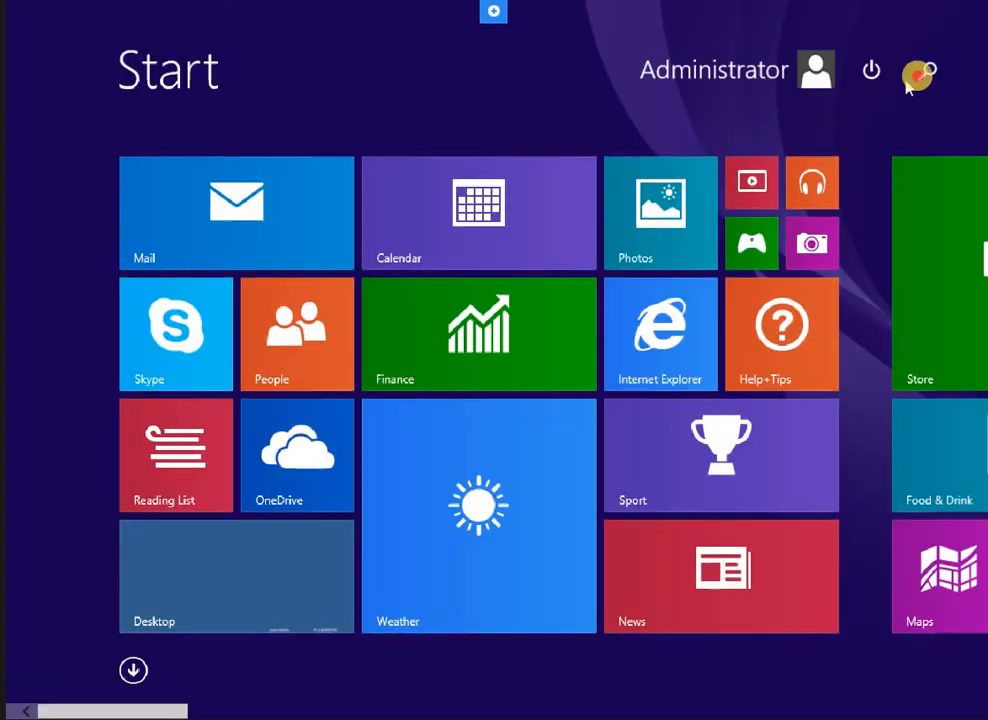
click(917, 76)
text(cmd)
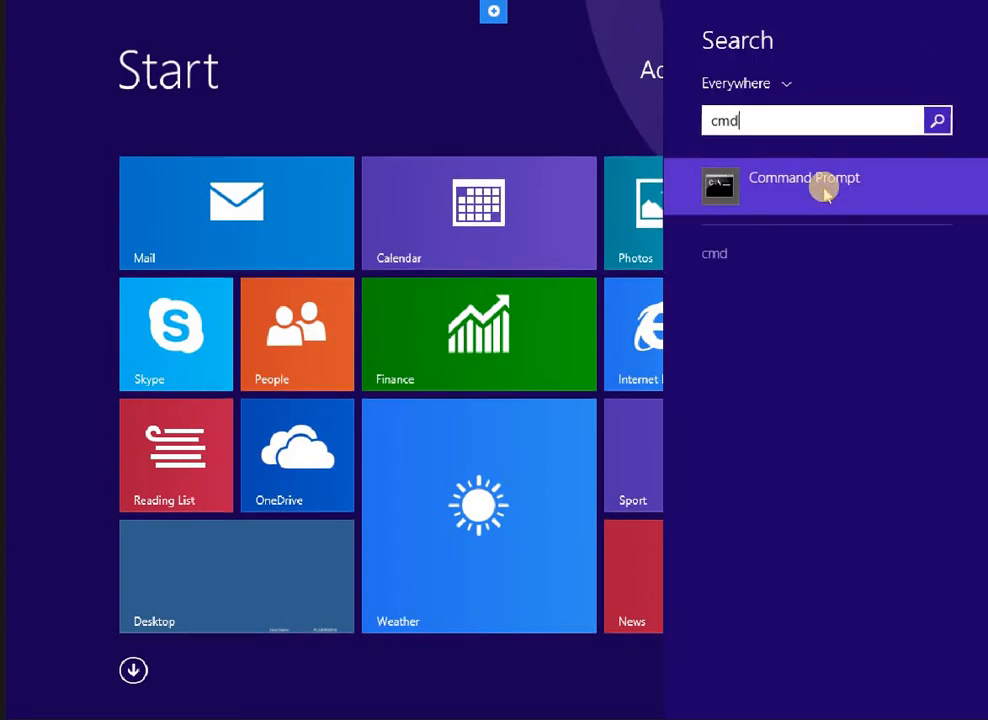
right_click(824, 193)
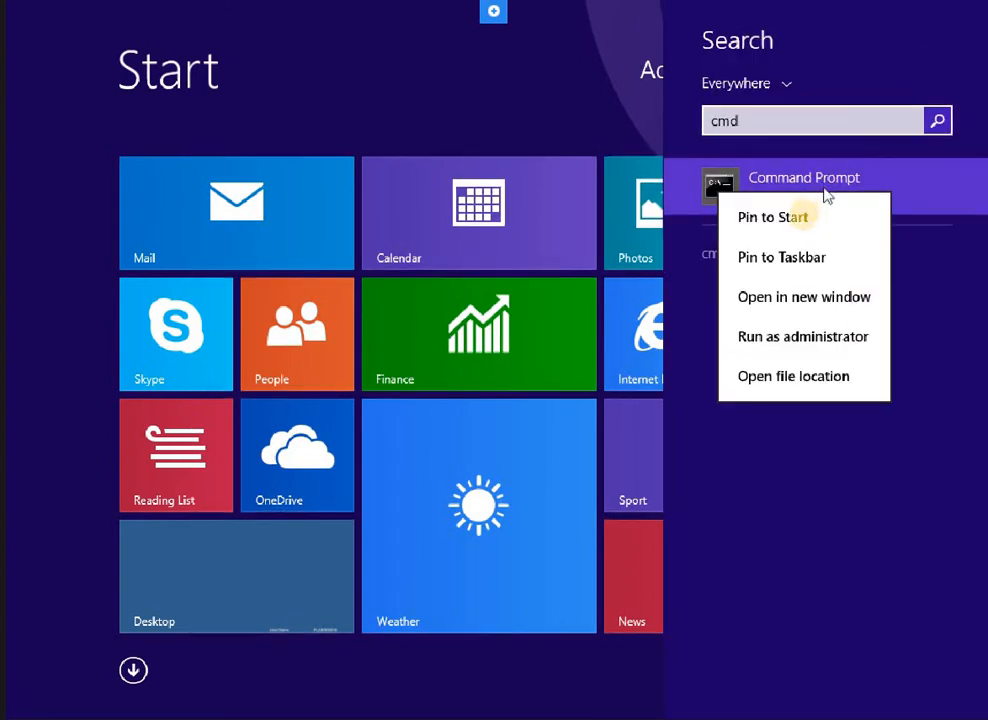
click(789, 344)
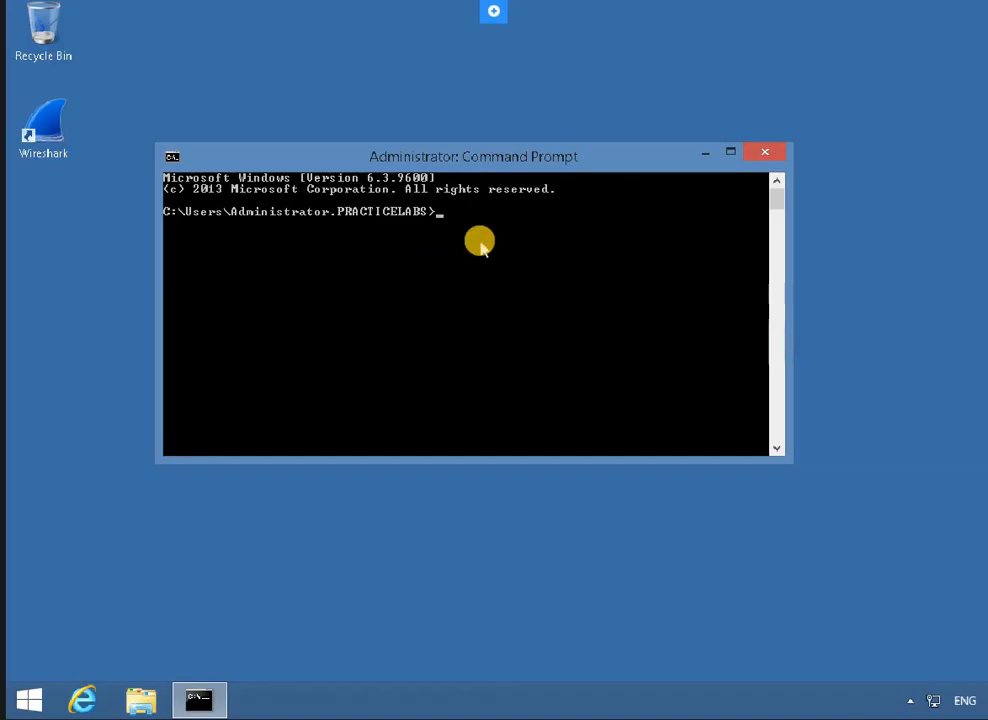
Run Gpupdate /force and wait for both policy updates to complete
text(Gpupdate /force)
key(Return)
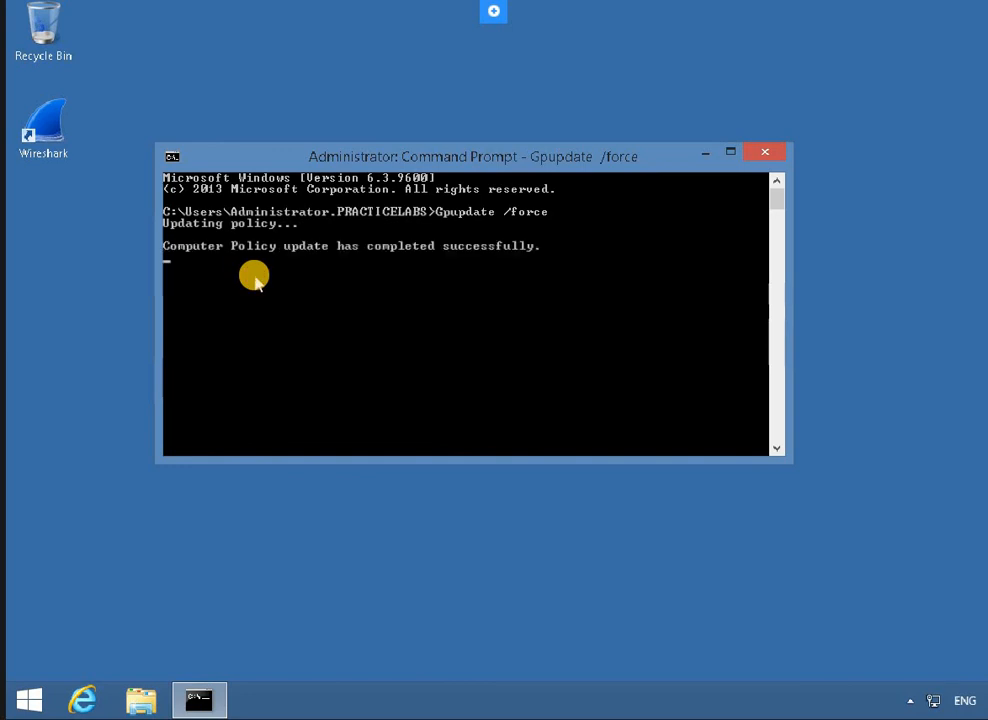
key(Return)
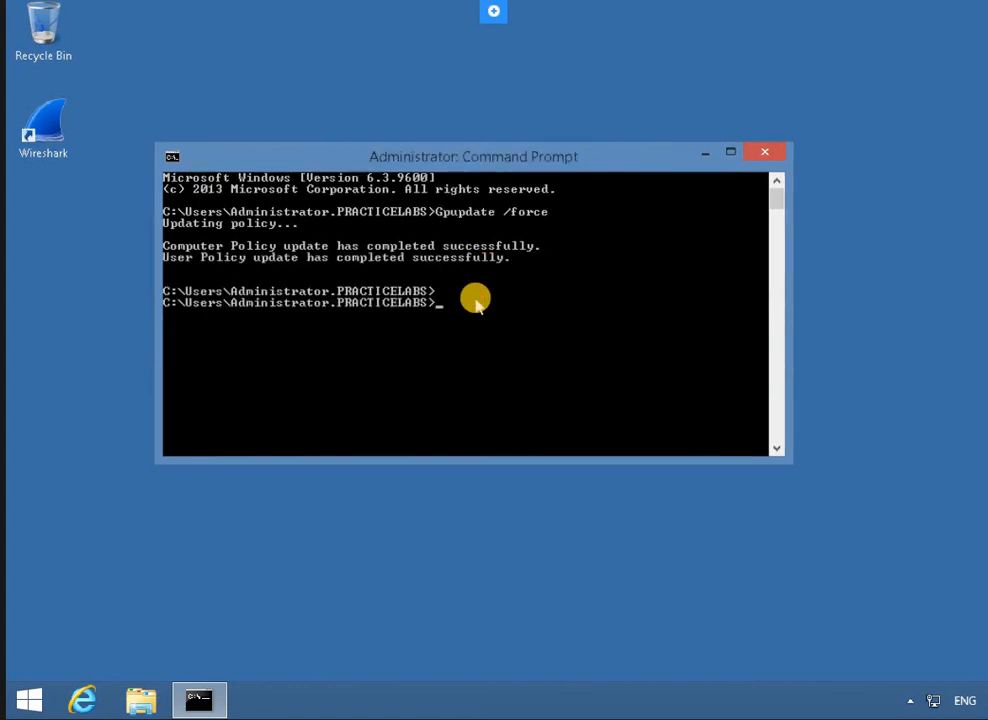
Run Wuauclt /registernow /detectnow and attempt an incomplete shutdown command
text(Wuauclt /registernow)
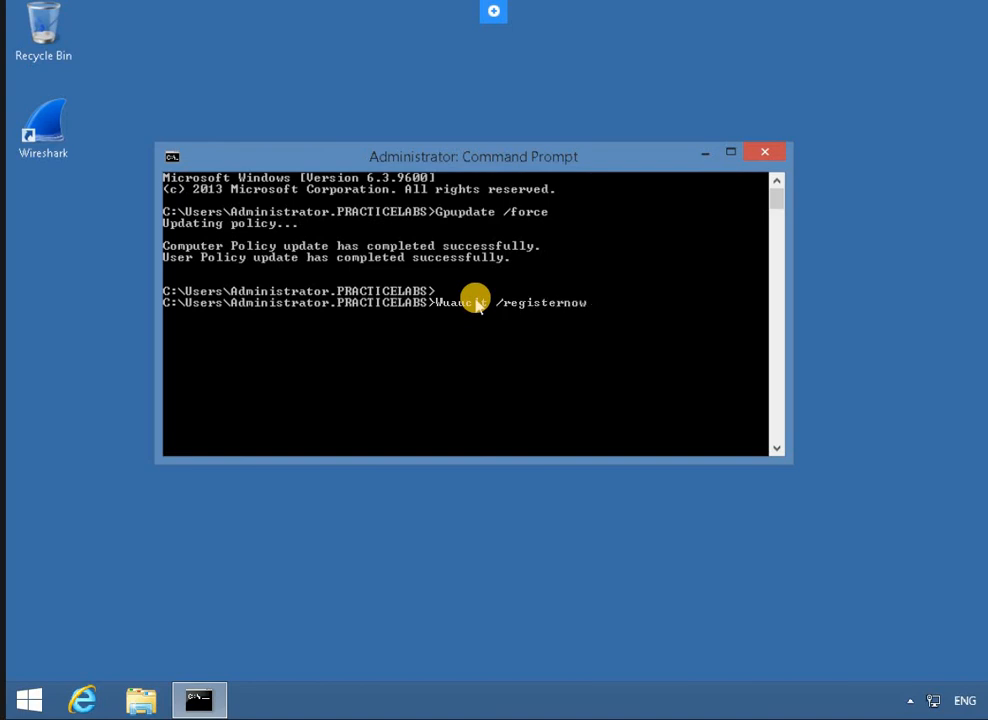
text( /detectnow)
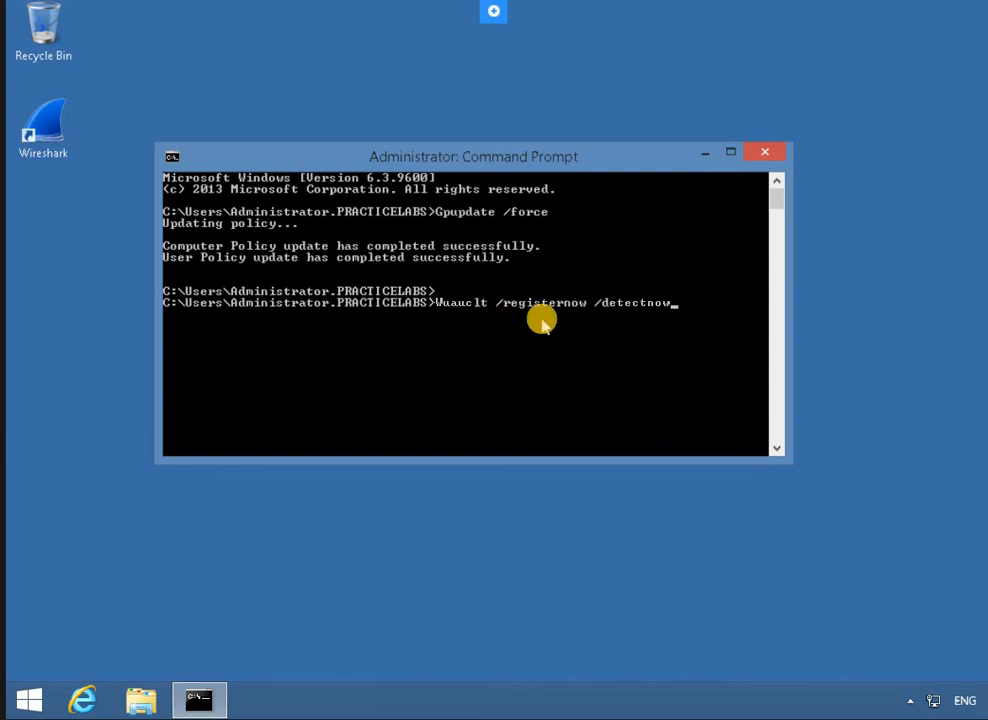
key(Return)
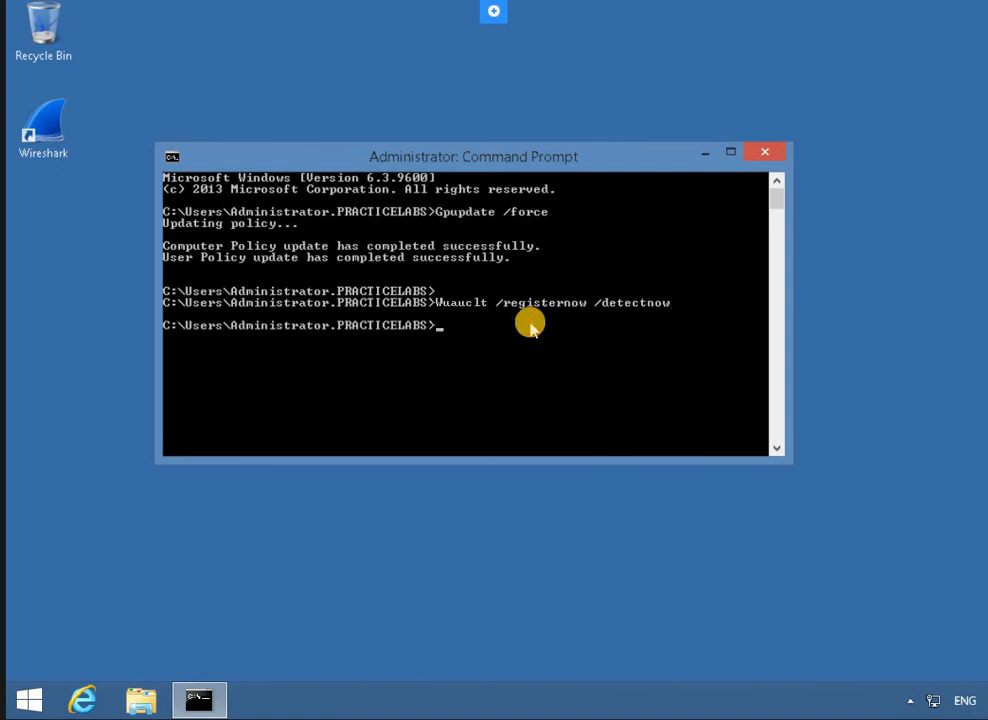
text(Shutdown /r /t /0)
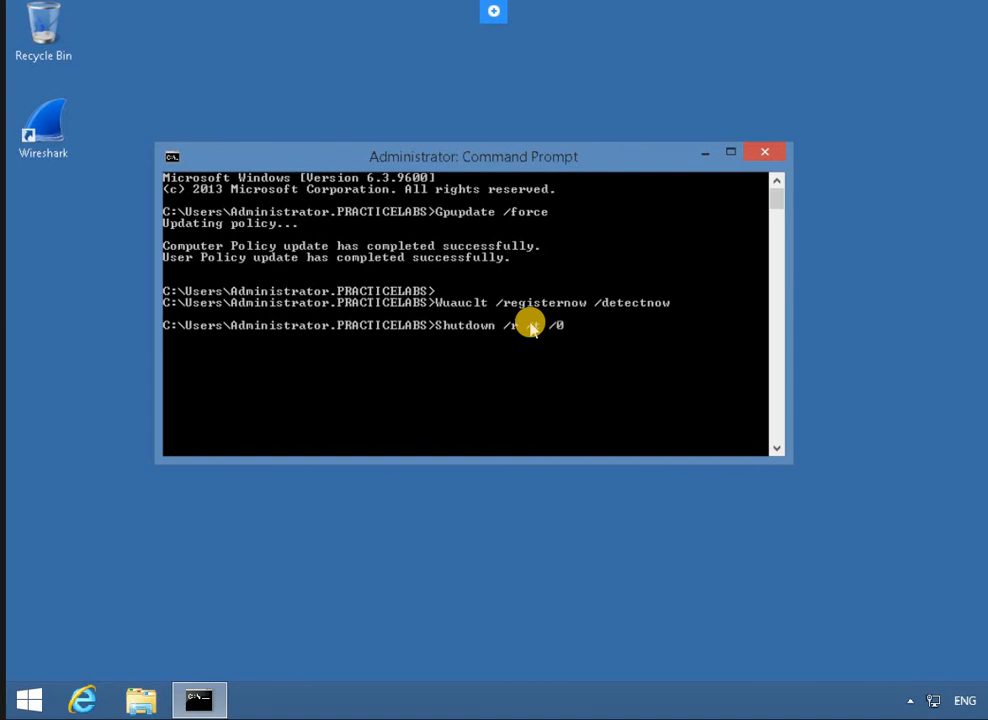
key(Return)
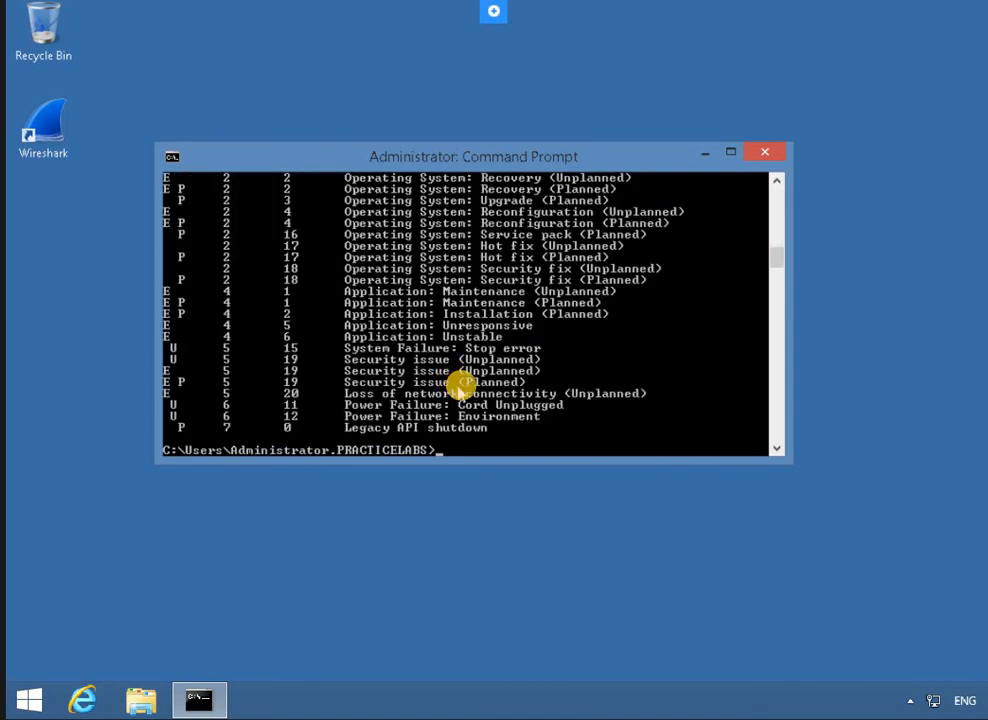
Correct the recalled command to Shutdown /r /t 0 and restart the computer immediately
key(Up)
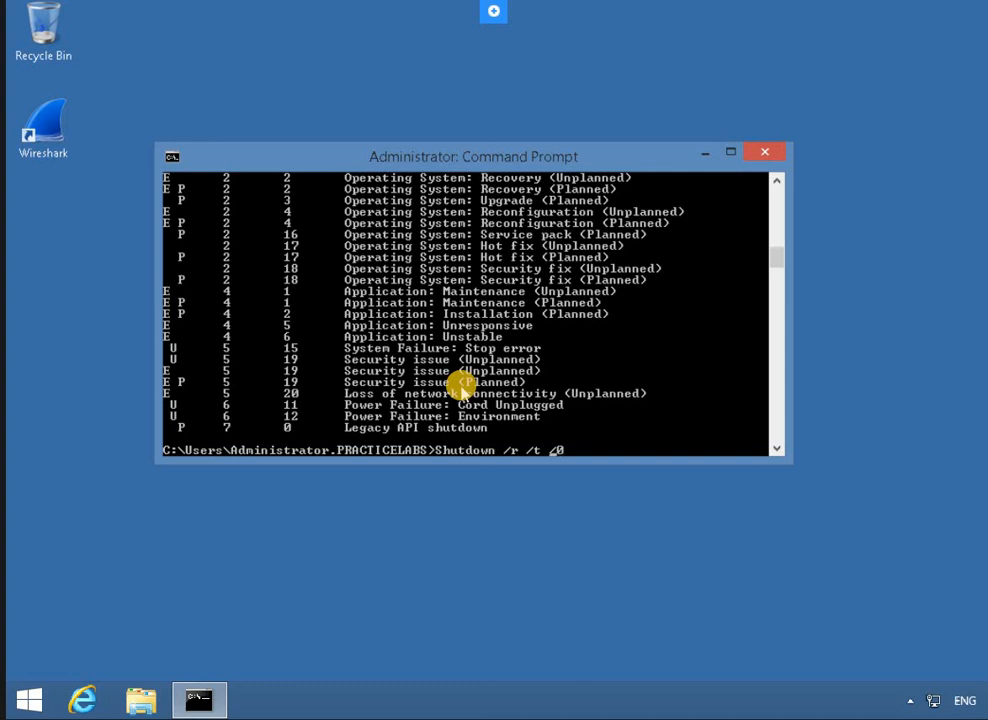
key(BackSpace)
key(Delete)
key(Return)
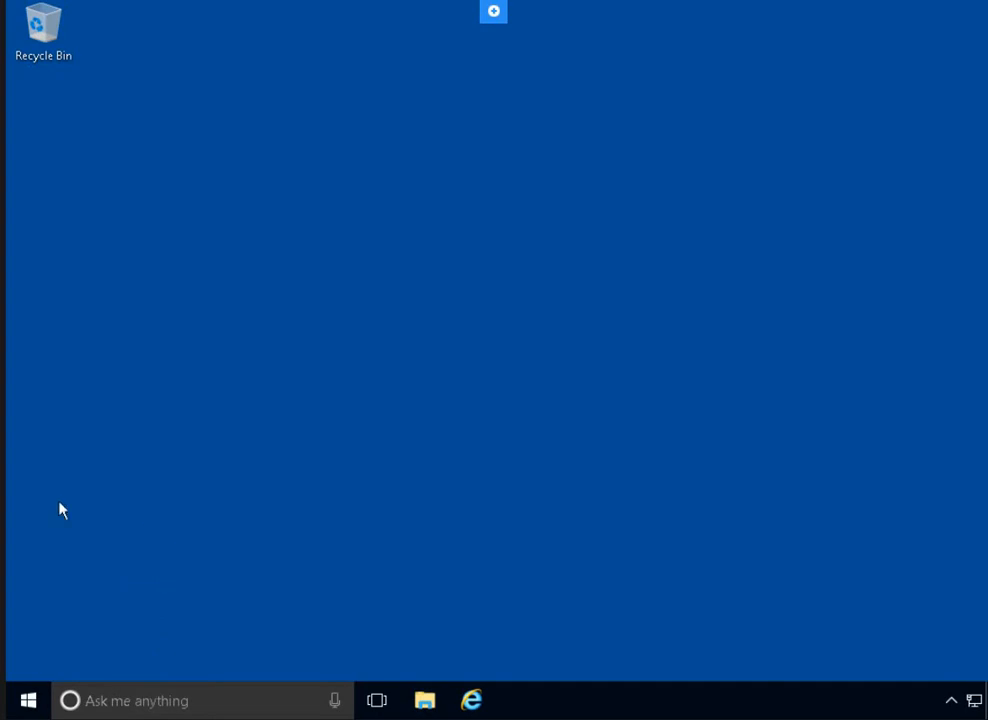
Search 'update' on the Windows 10 client and open Check for updates in Settings
click(159, 424)
click(158, 428)
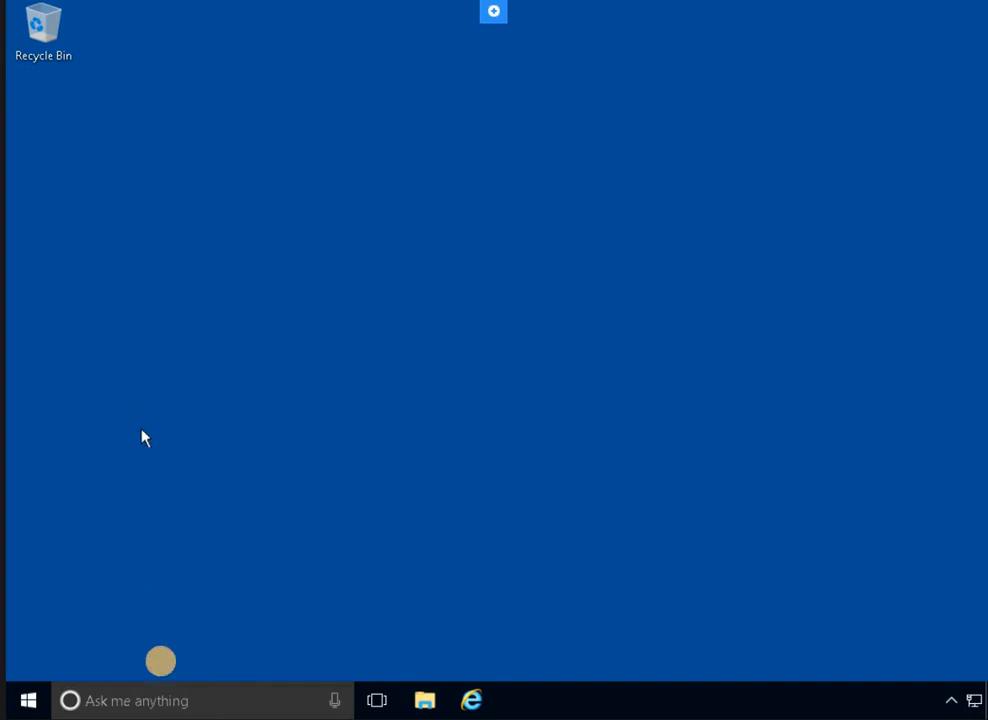
click(147, 402)
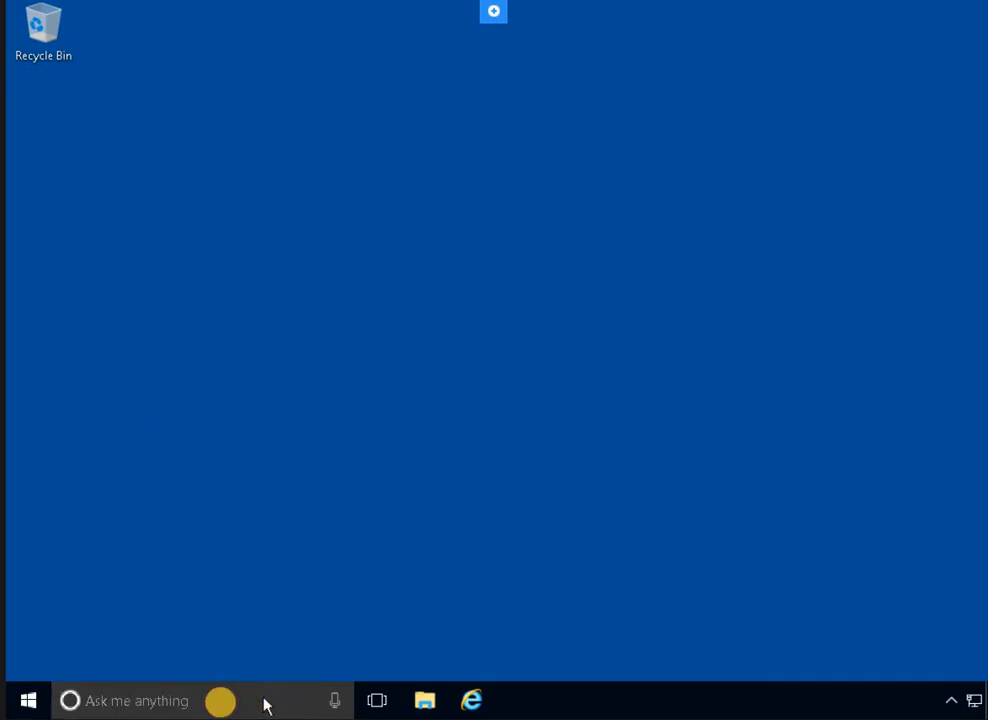
click(219, 701)
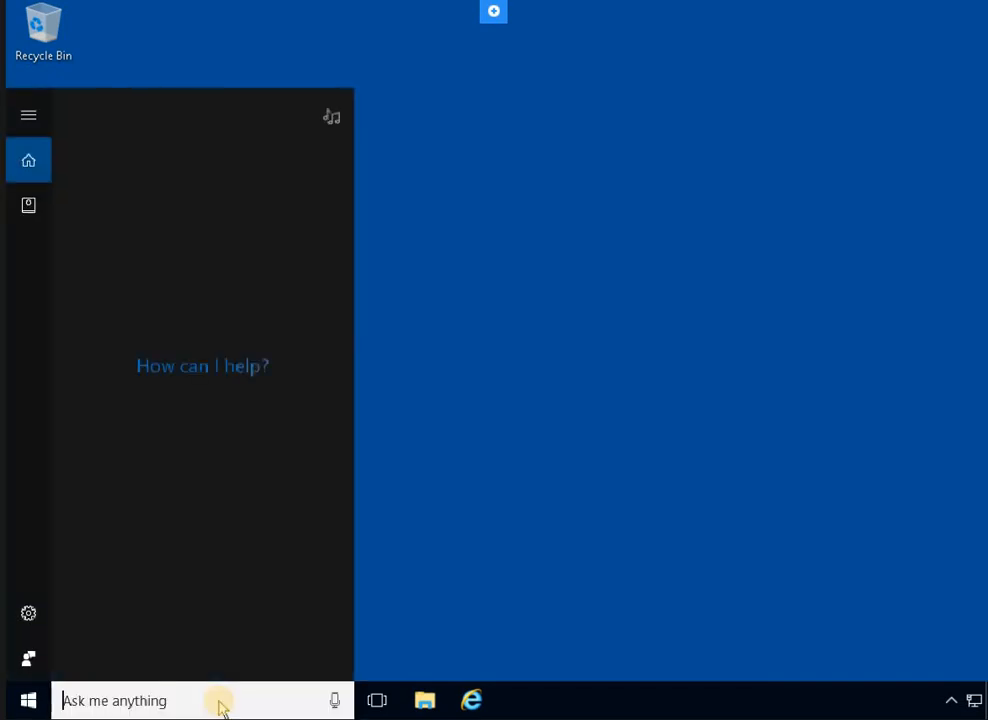
text(update)
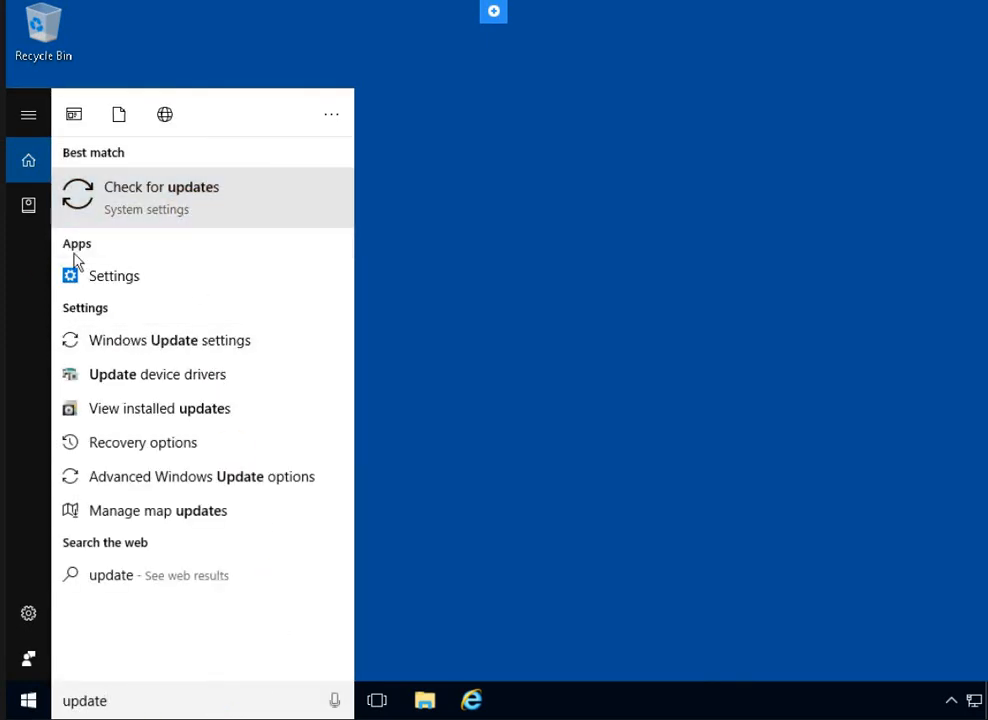
click(76, 262)
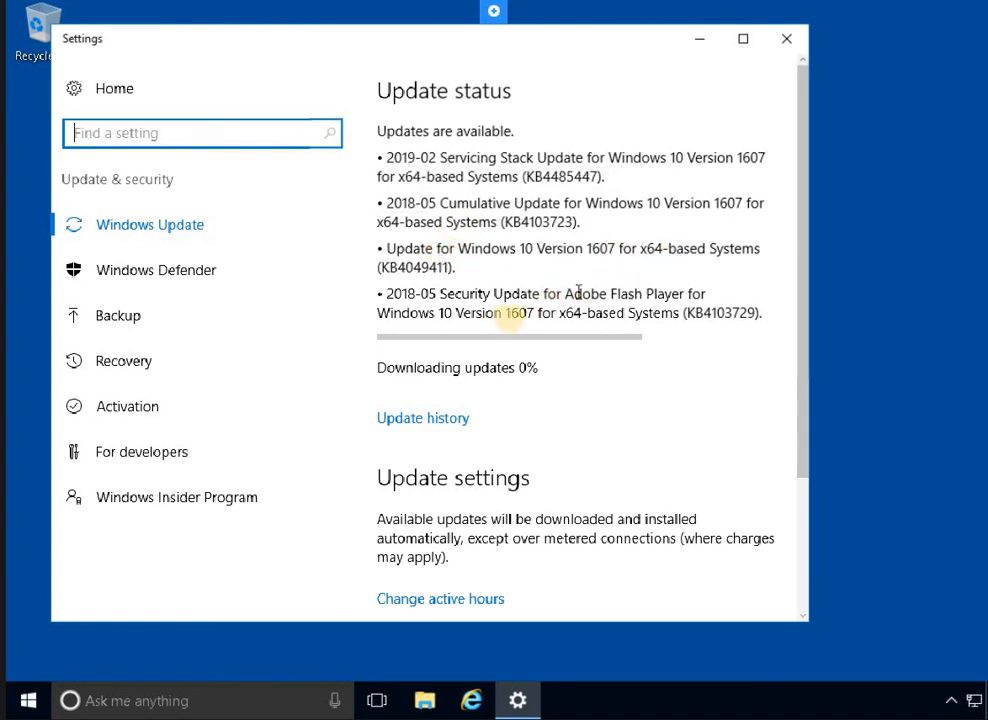
Review the four available updates, including the Flash Player security update, scrolling down the page
drag(524, 310, 439, 293)
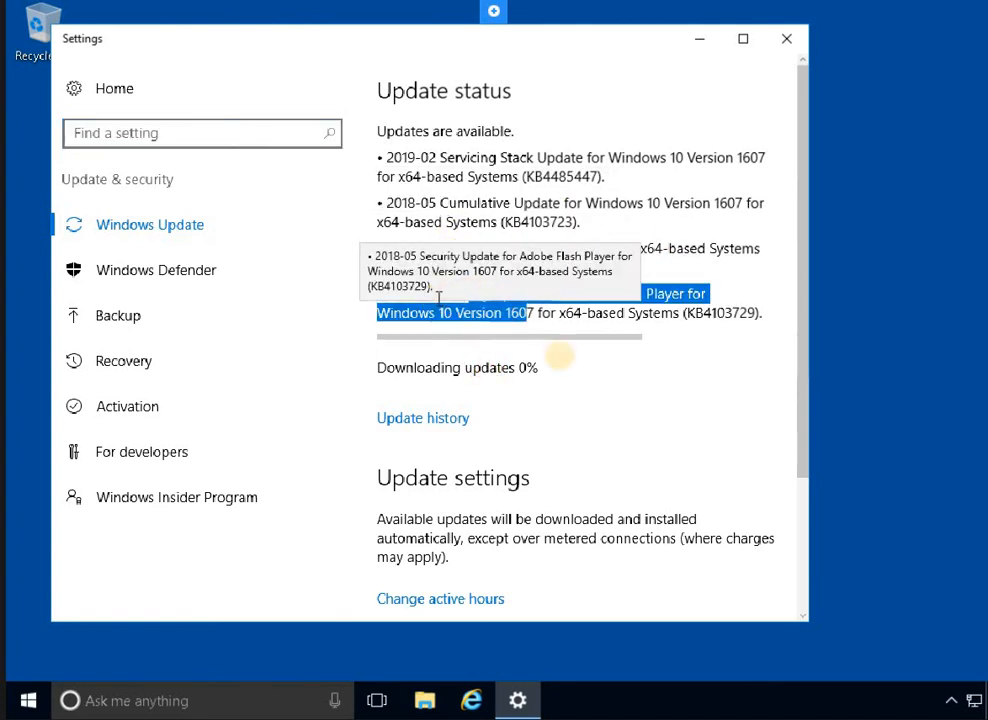
click(655, 314)
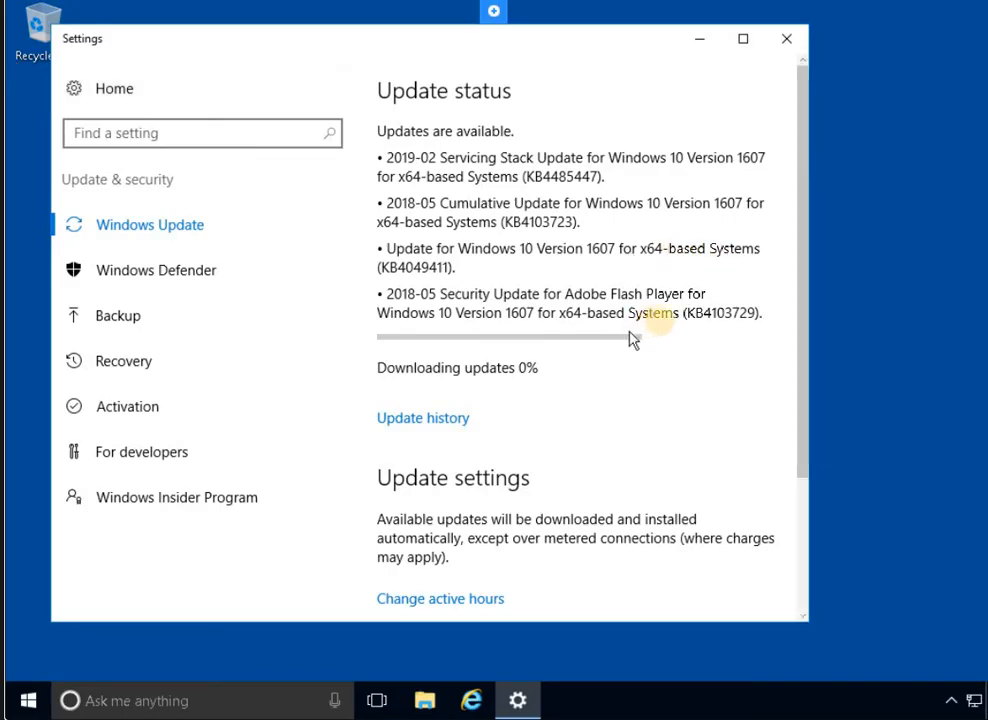
drag(673, 316, 660, 317)
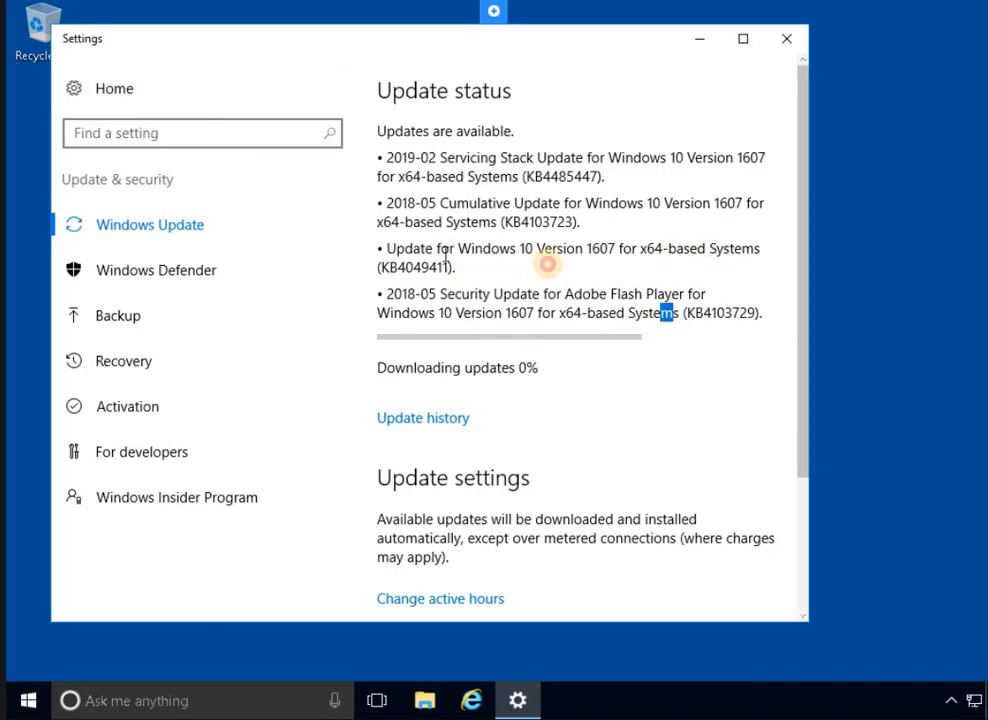
click(547, 264)
scroll(552, 348, down, 1)
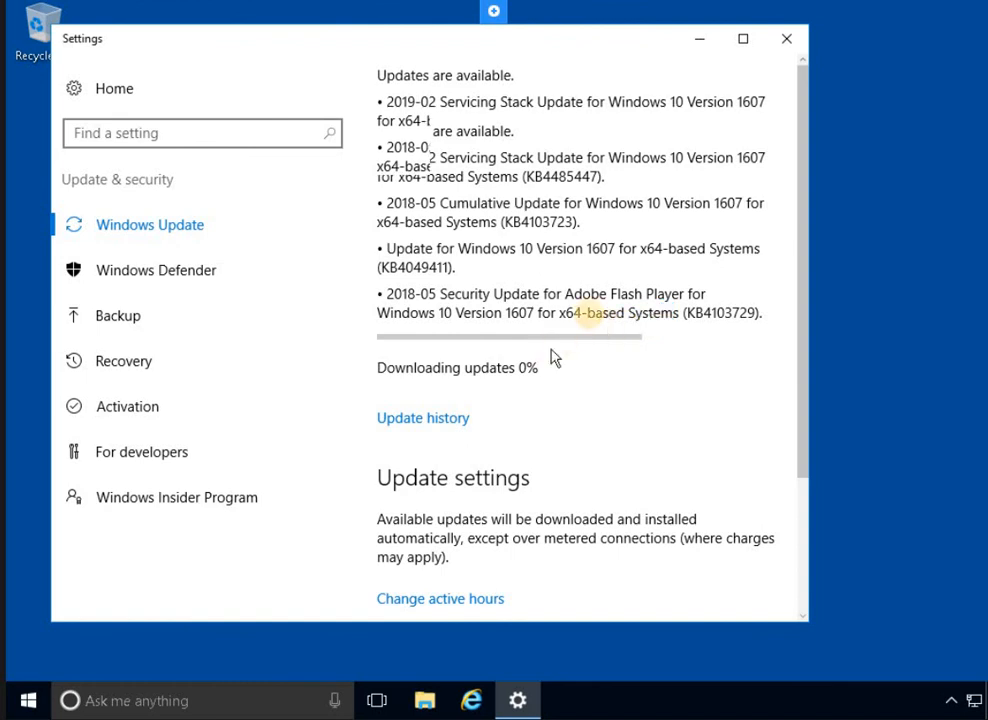
scroll(570, 330, down, 2)
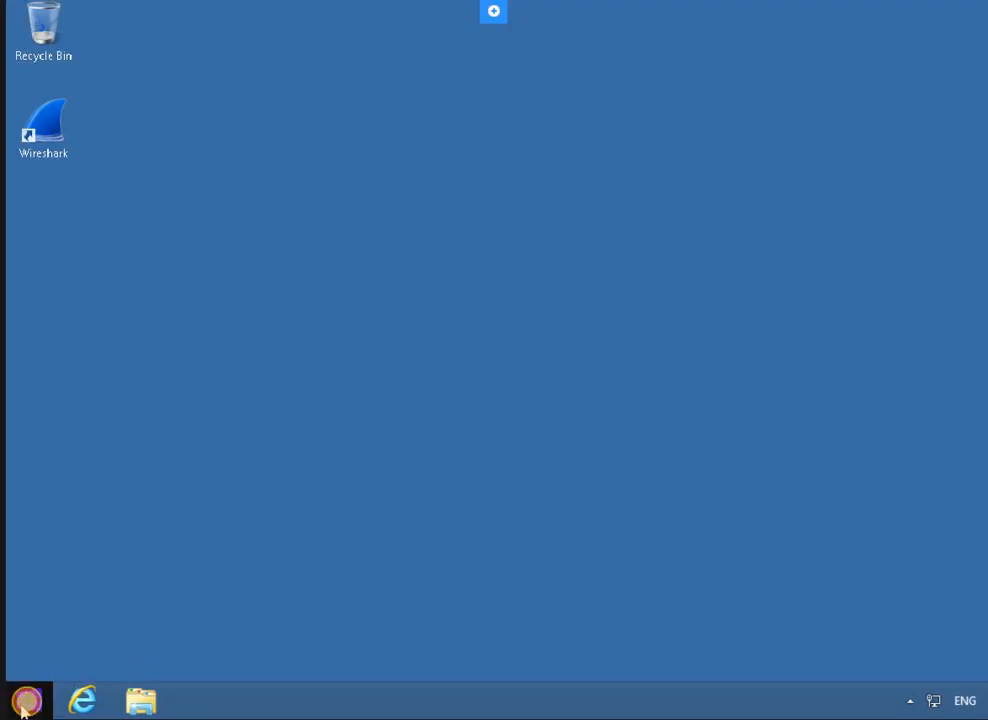
Search 'check' on the Windows 8.1 Start screen, open Windows Update and check for updates
click(24, 703)
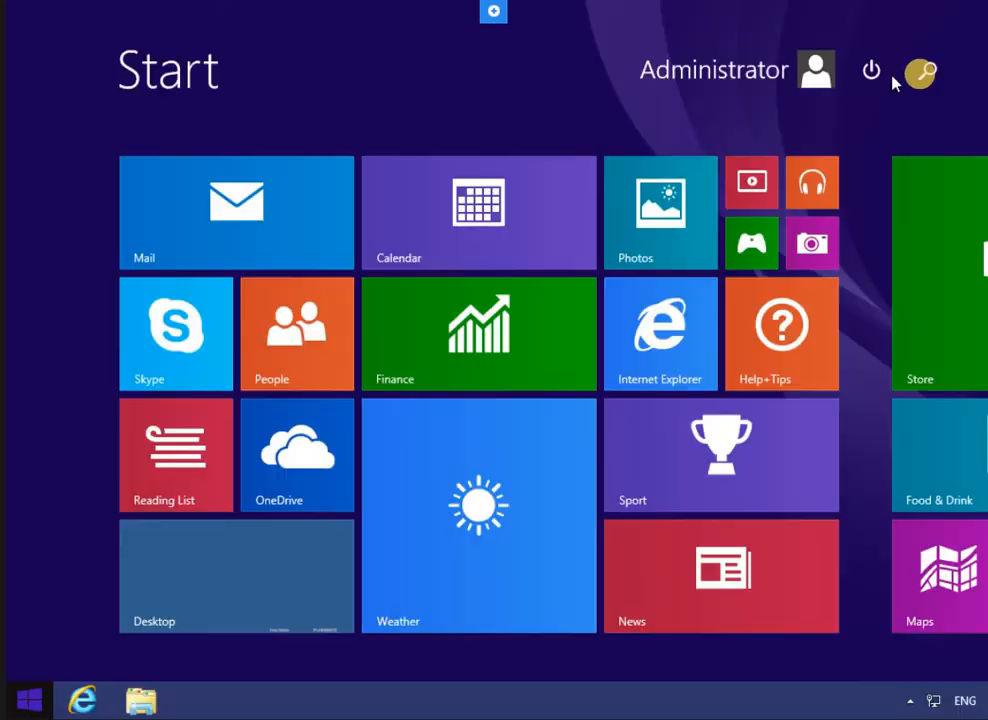
click(925, 74)
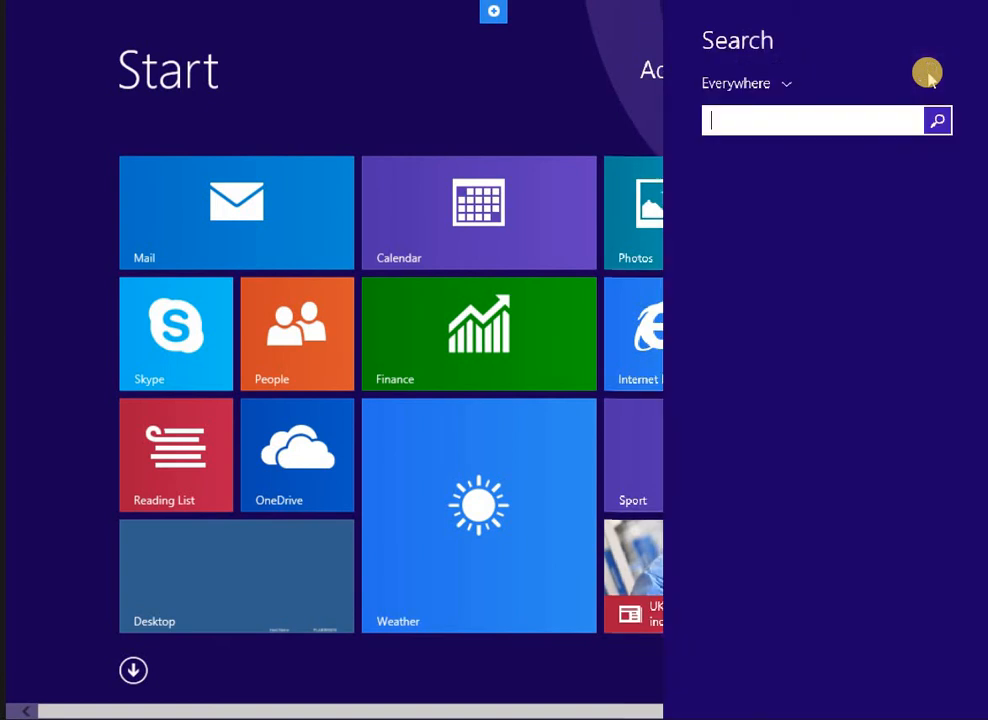
text(check)
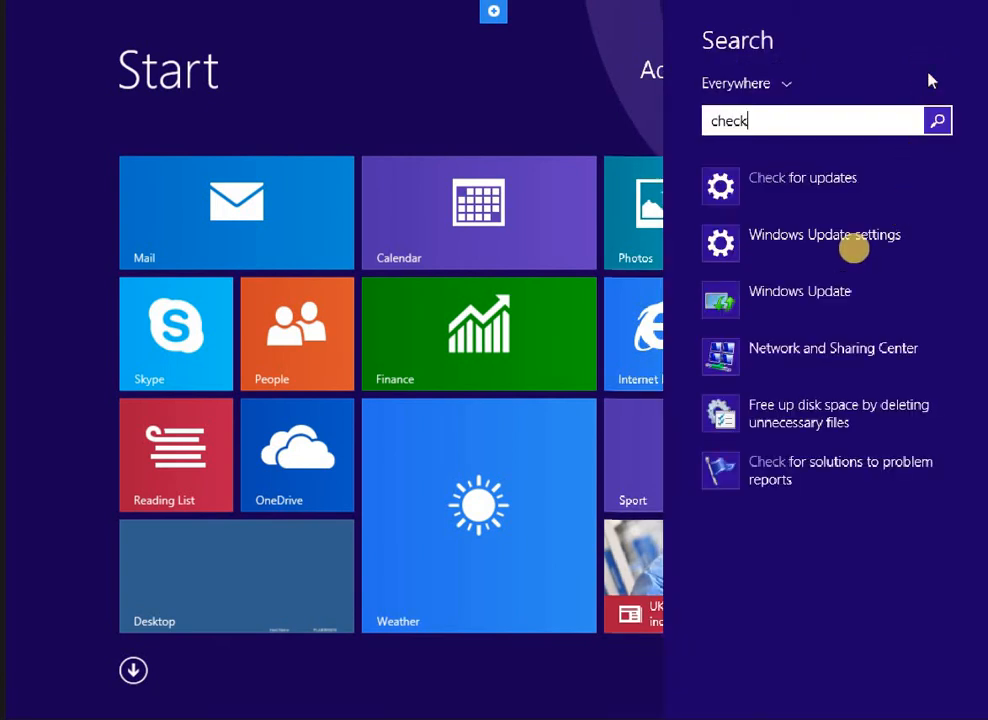
click(822, 294)
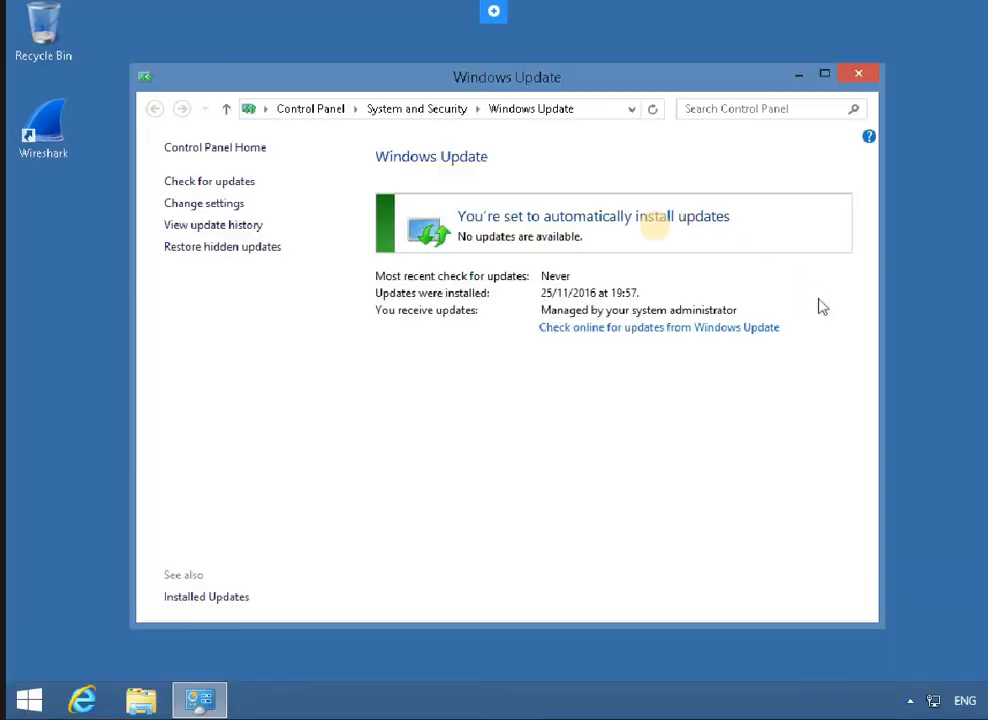
click(222, 184)
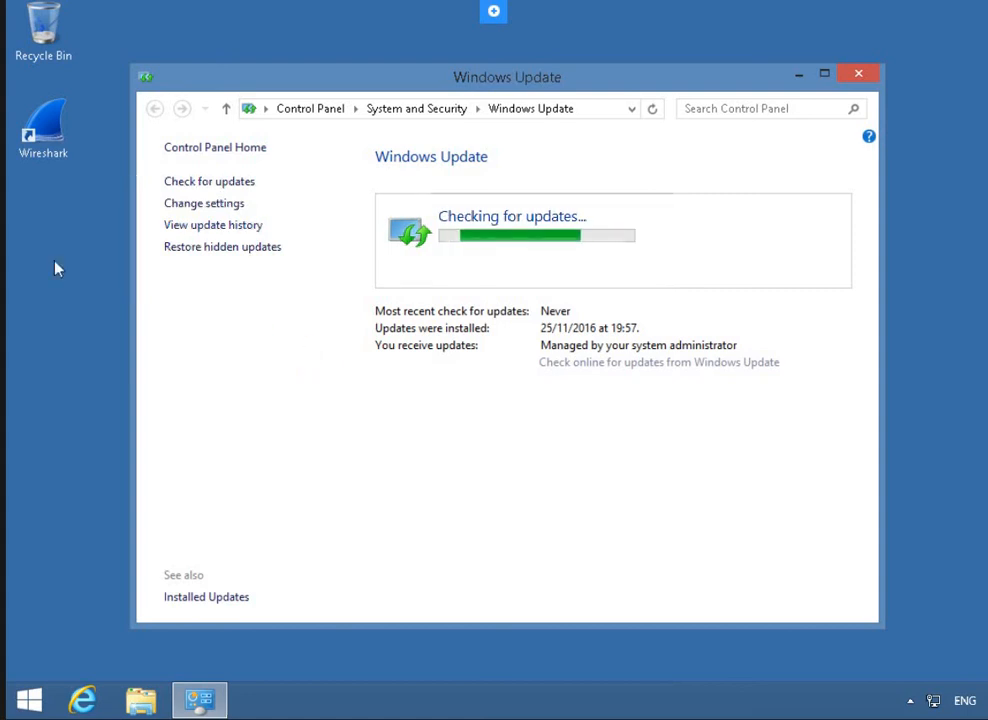
Return to Windows Update and open Change settings to view the administrator-managed install option
click(247, 356)
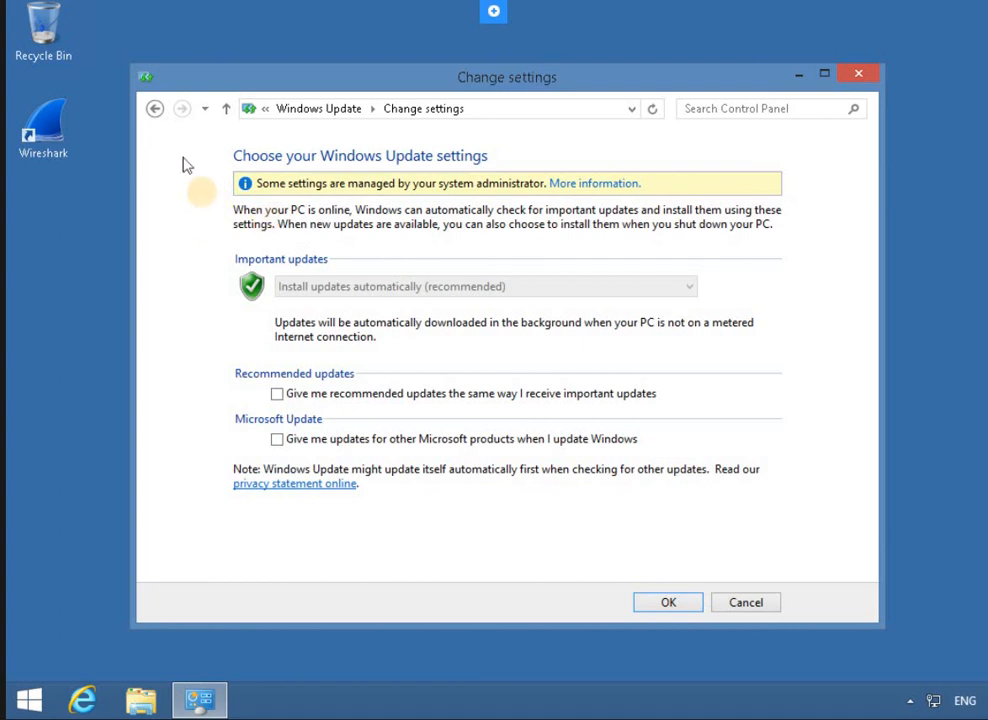
click(320, 106)
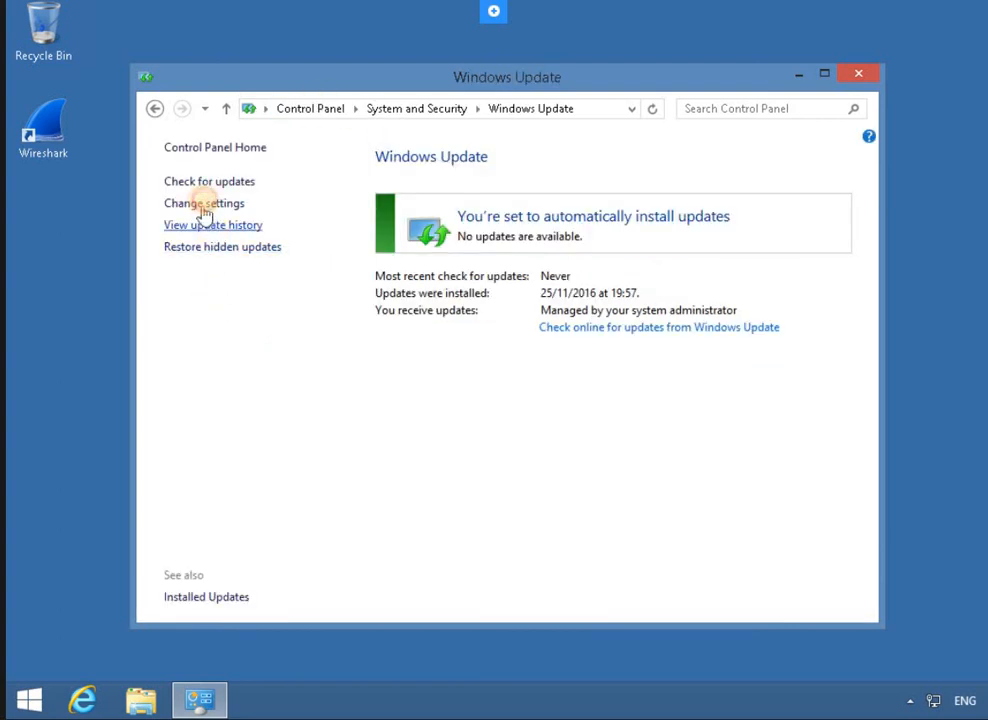
click(238, 205)
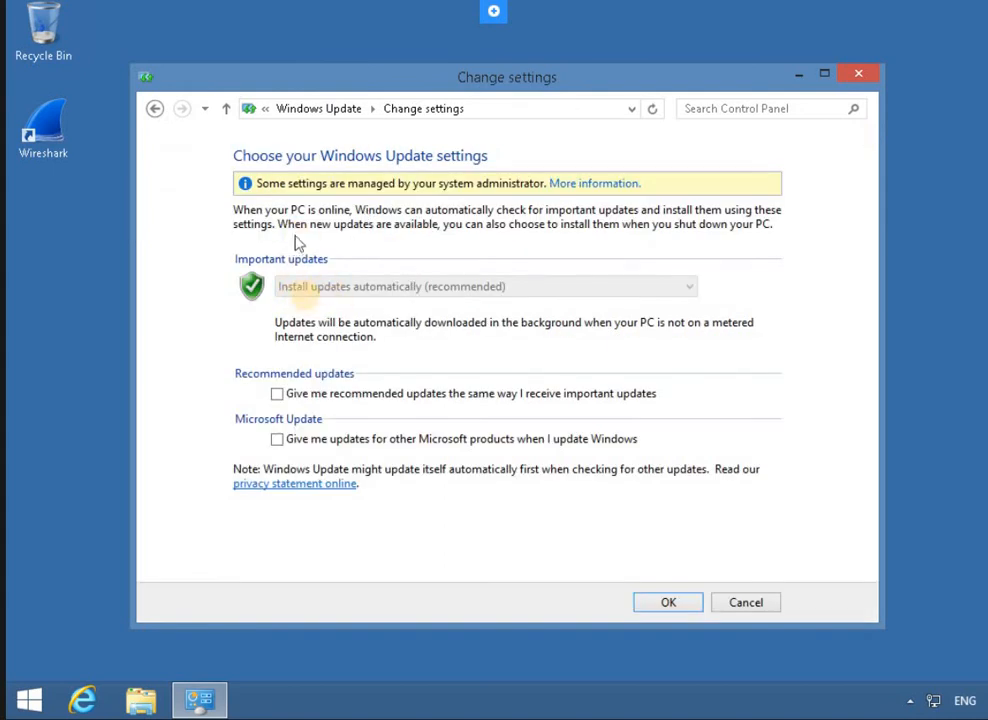